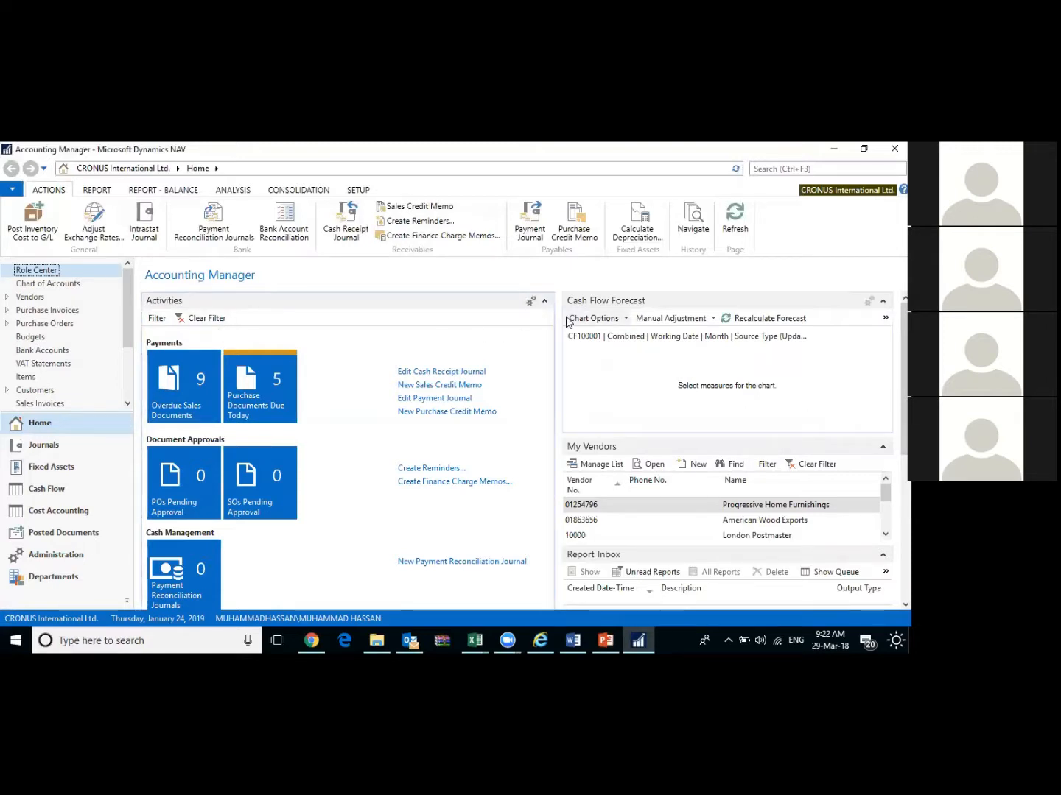
Look through the Users and General pages of Application Setup in the Administration department, returning to the Administration overview.
click(768, 167)
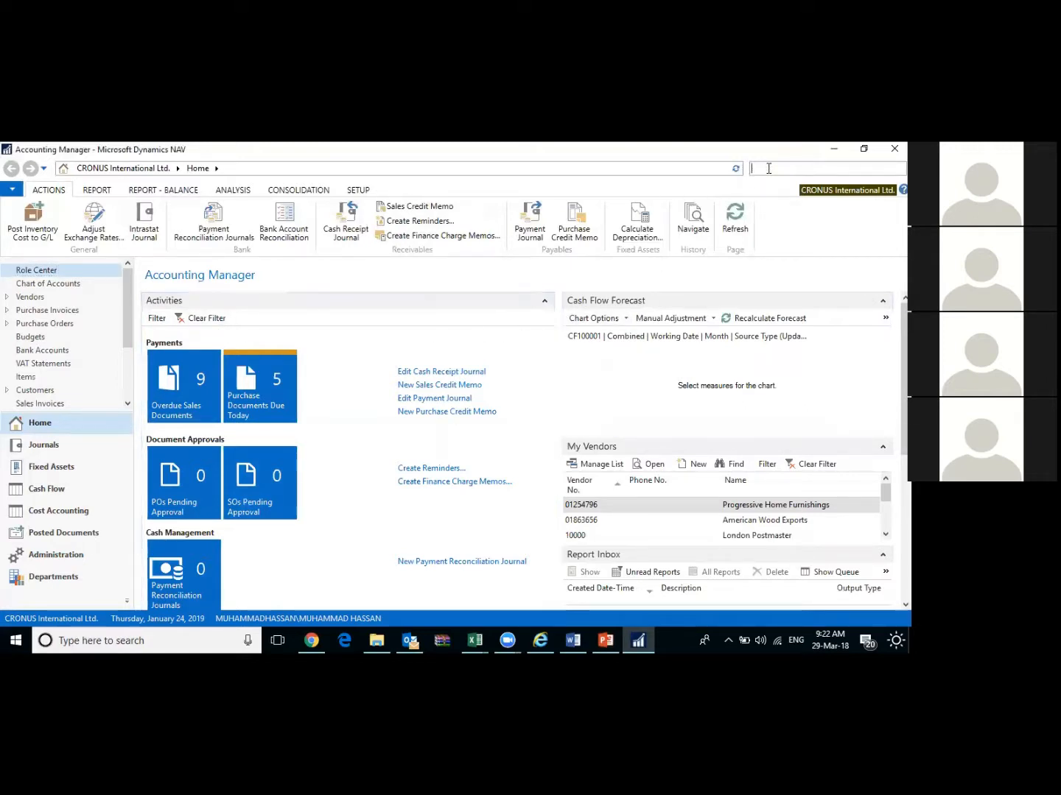
click(46, 584)
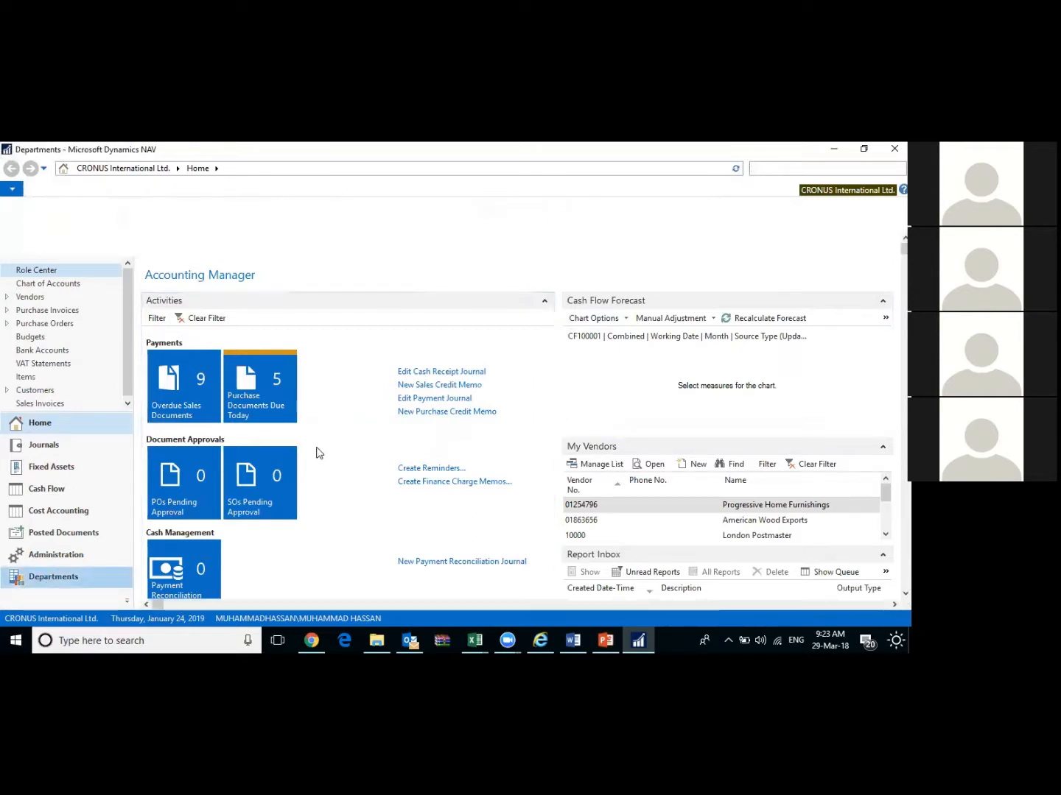
click(486, 475)
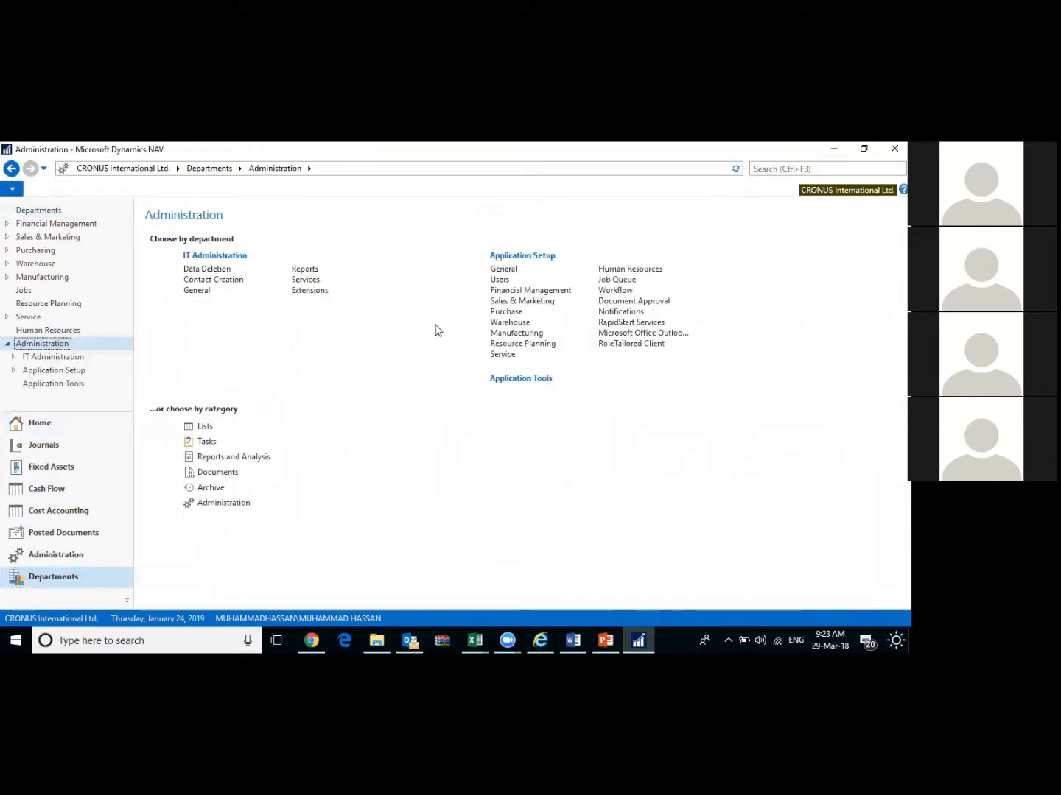
click(508, 280)
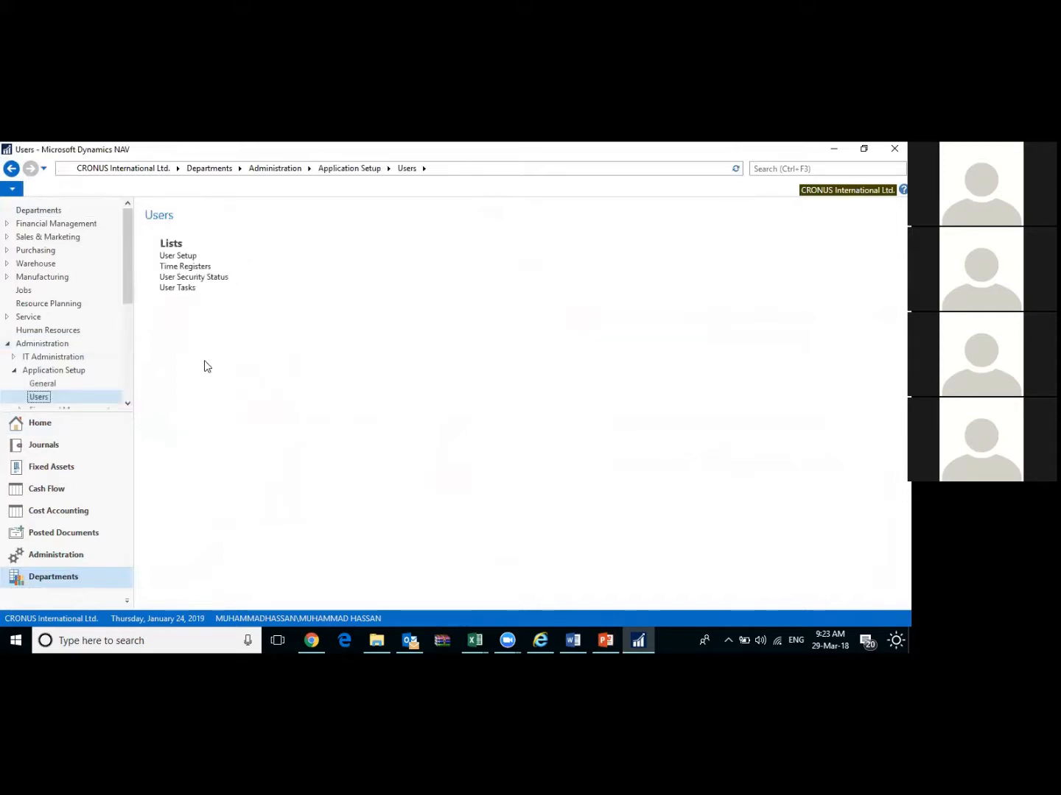
click(11, 168)
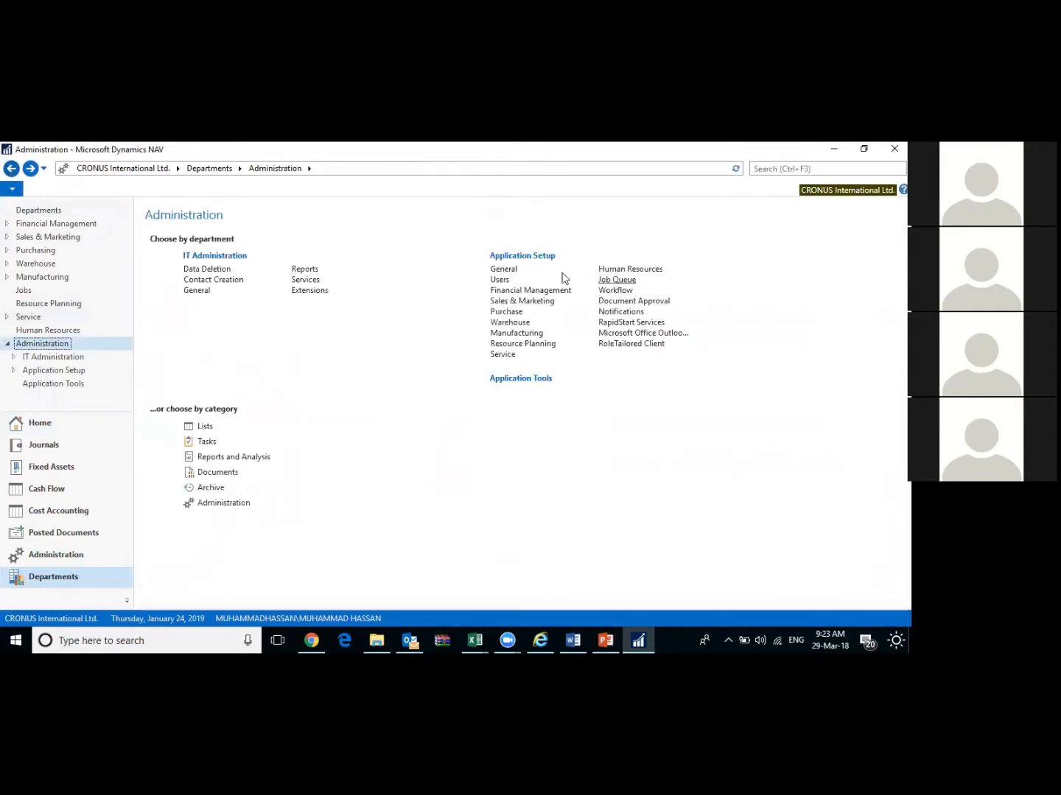
click(505, 270)
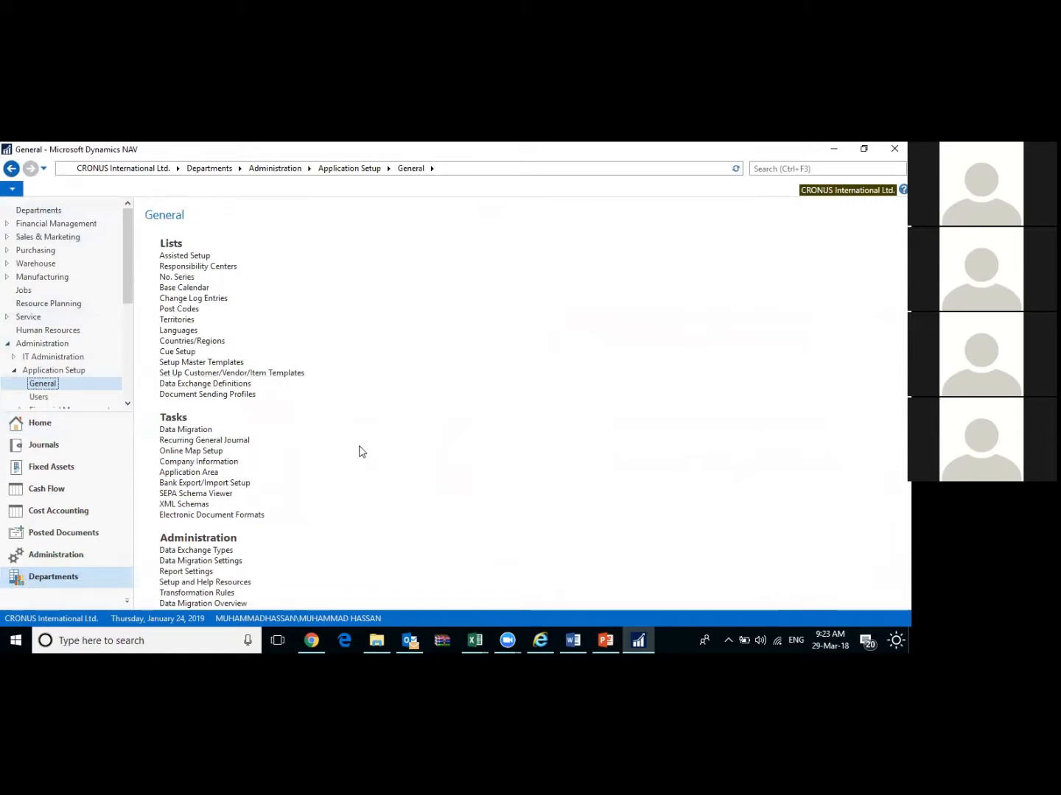
click(11, 170)
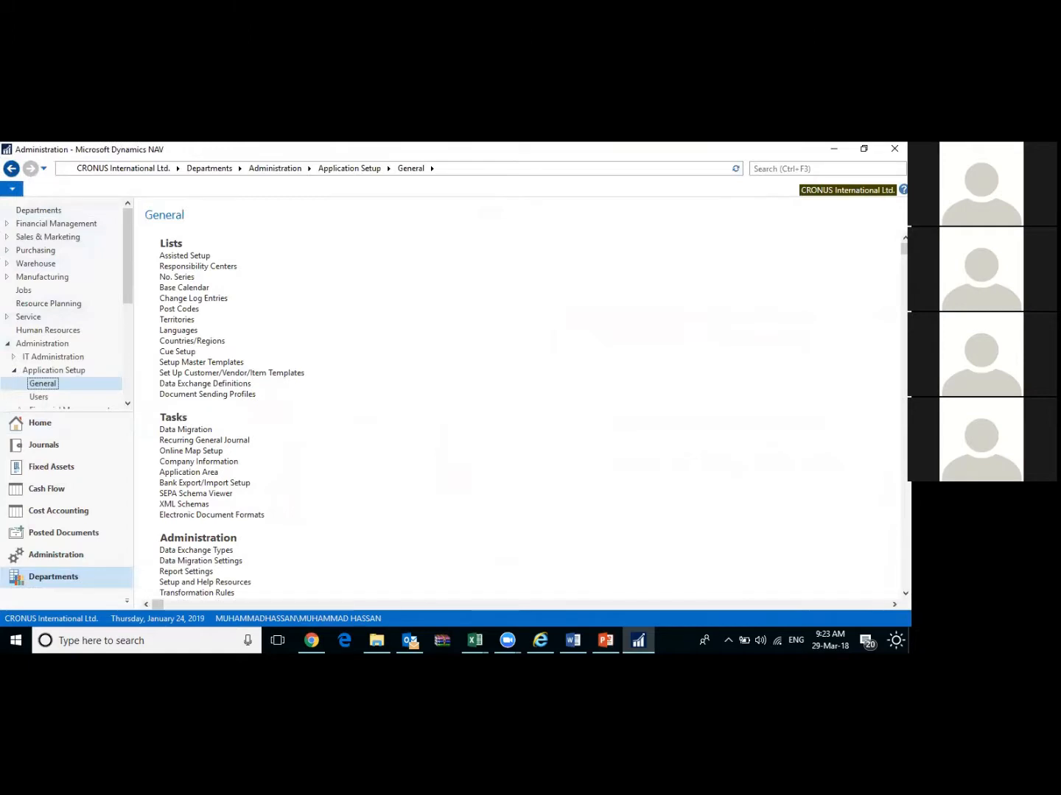
Search for "profile" and open the Profile page of the Marketing setup.
click(832, 163)
text(profile)
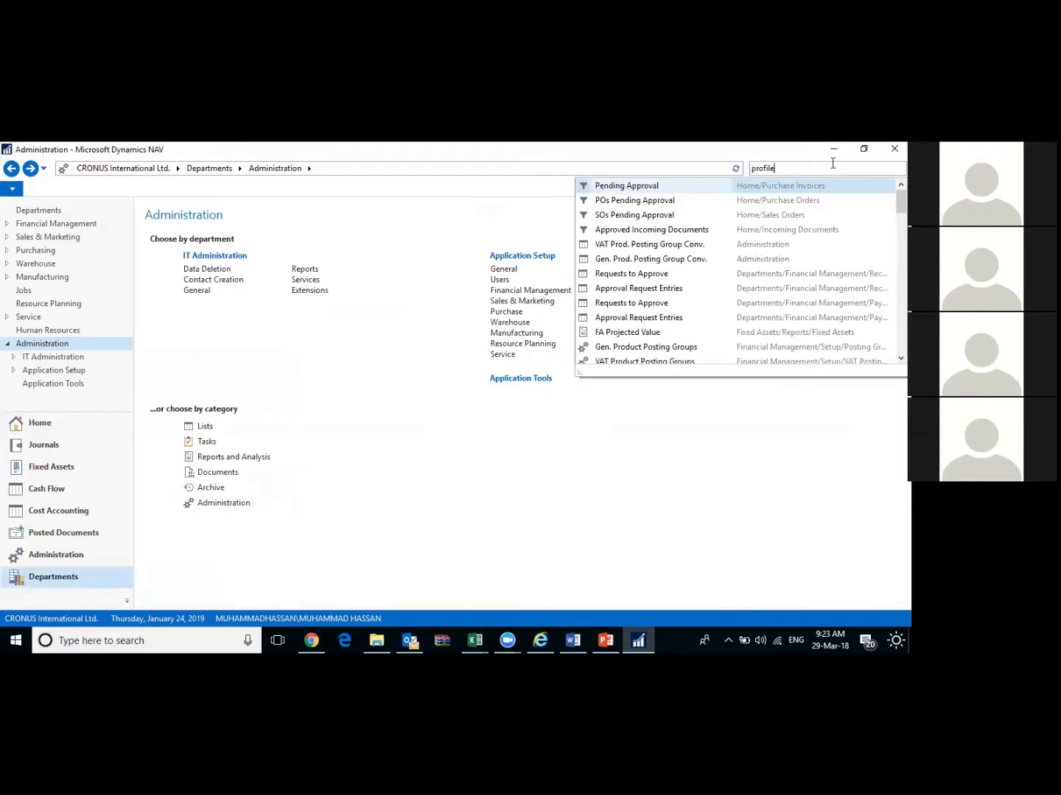
key(Return)
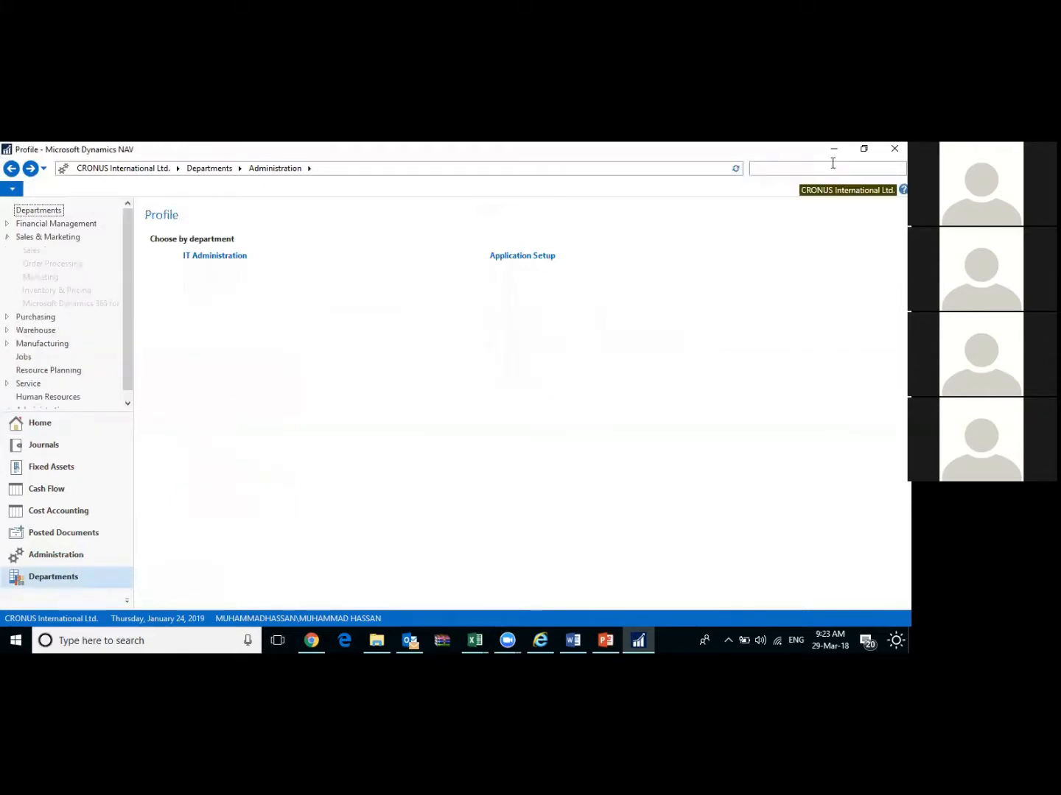
Search for "profiles" and open the Profiles list of the RoleTailored Client setup.
click(772, 174)
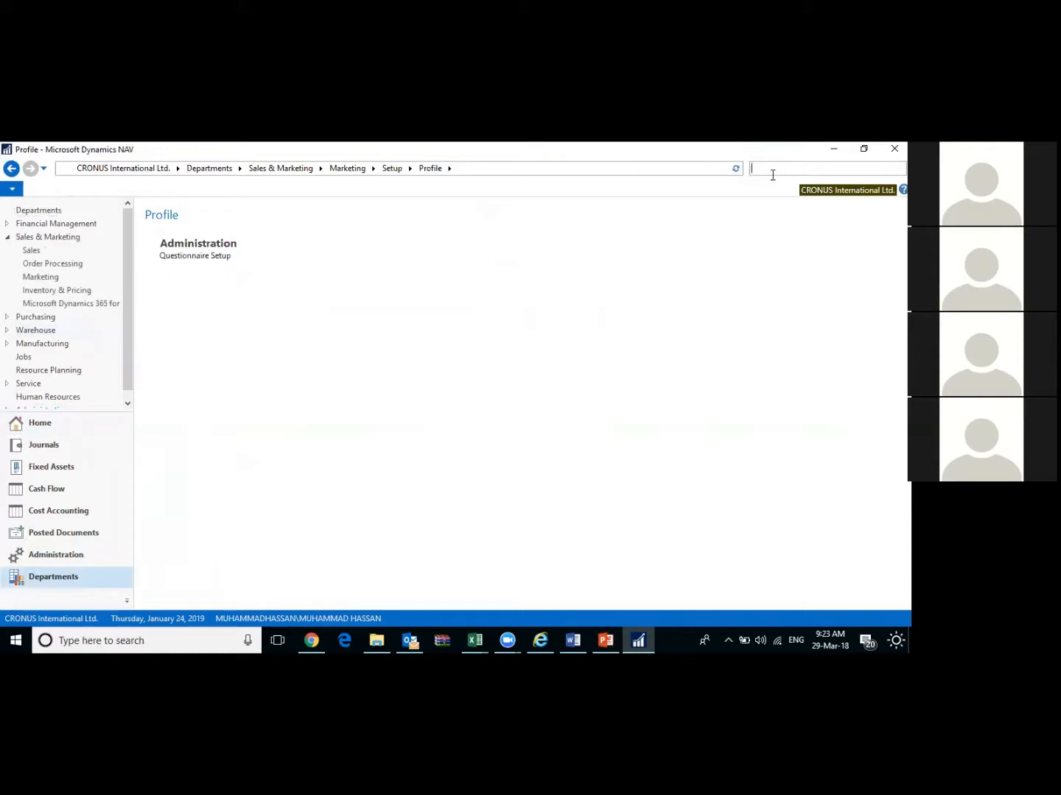
text(profiles)
key(Down)
key(Return)
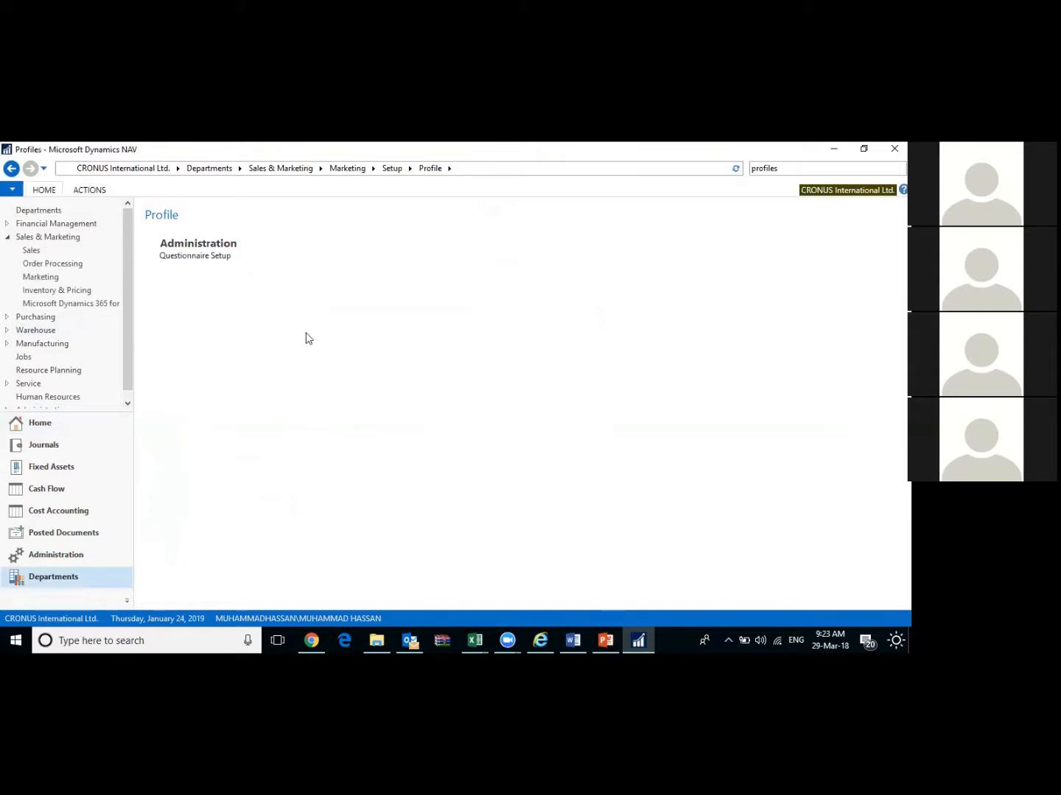
Examine the profiles in the list one by one, from Accountant down to Machine Operator, comparing their descriptions and role center IDs.
click(238, 402)
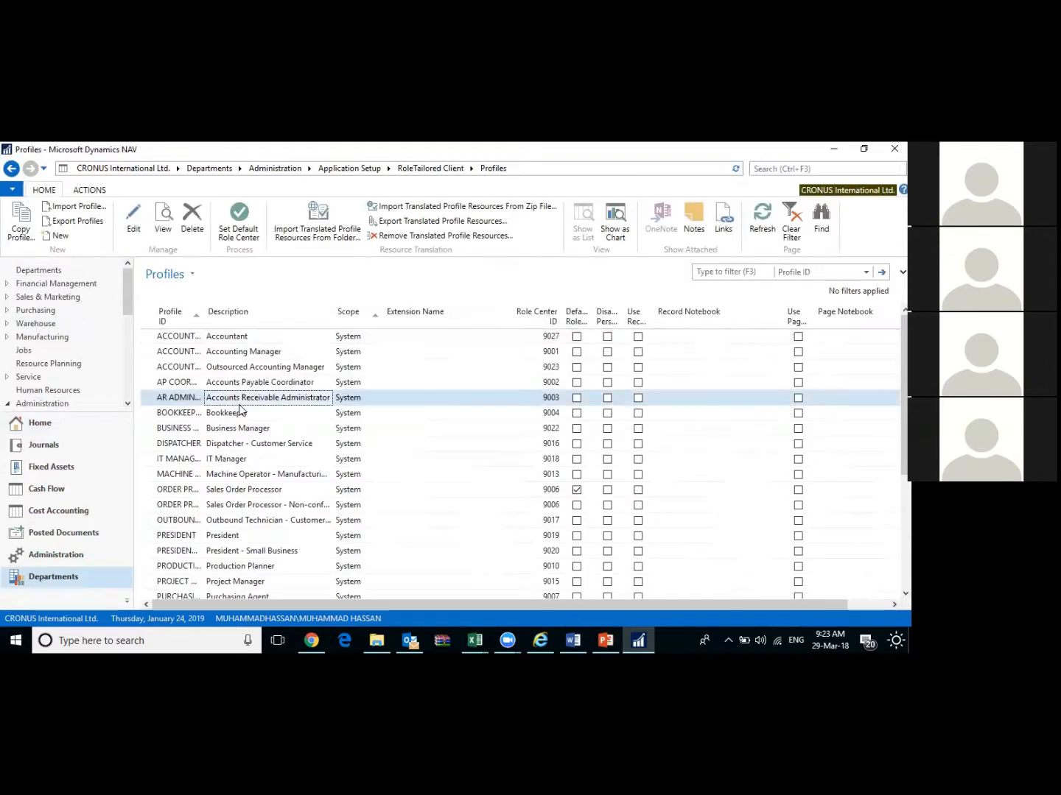
click(225, 372)
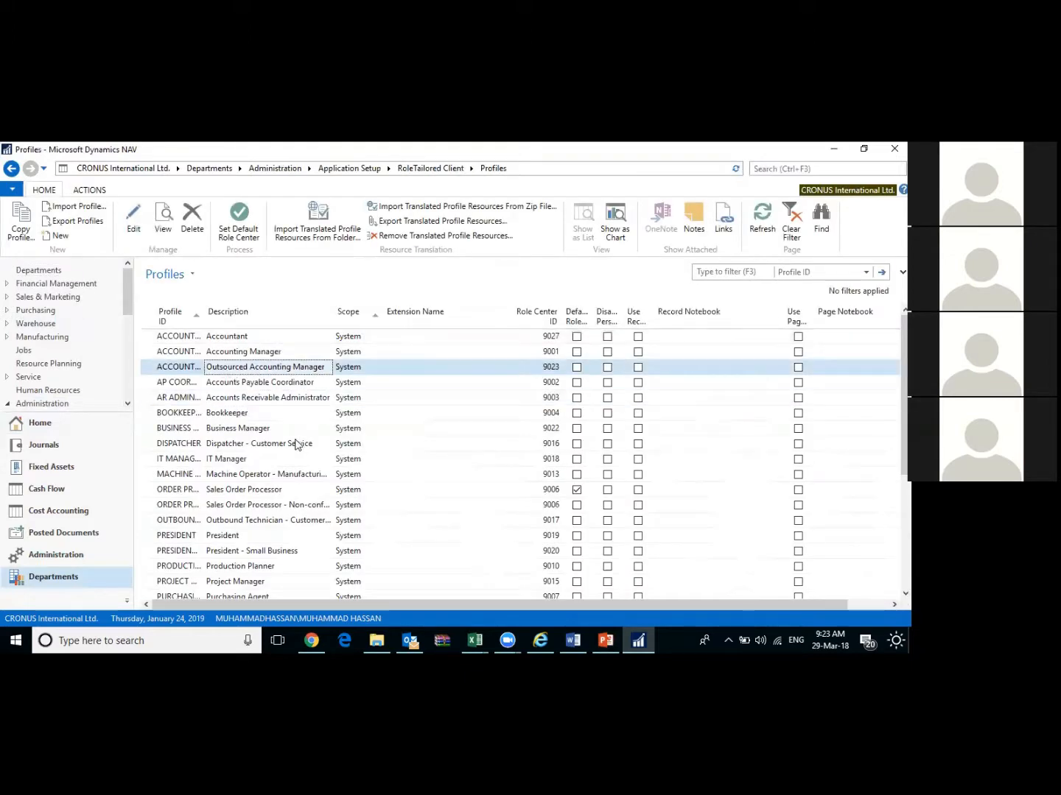
click(219, 339)
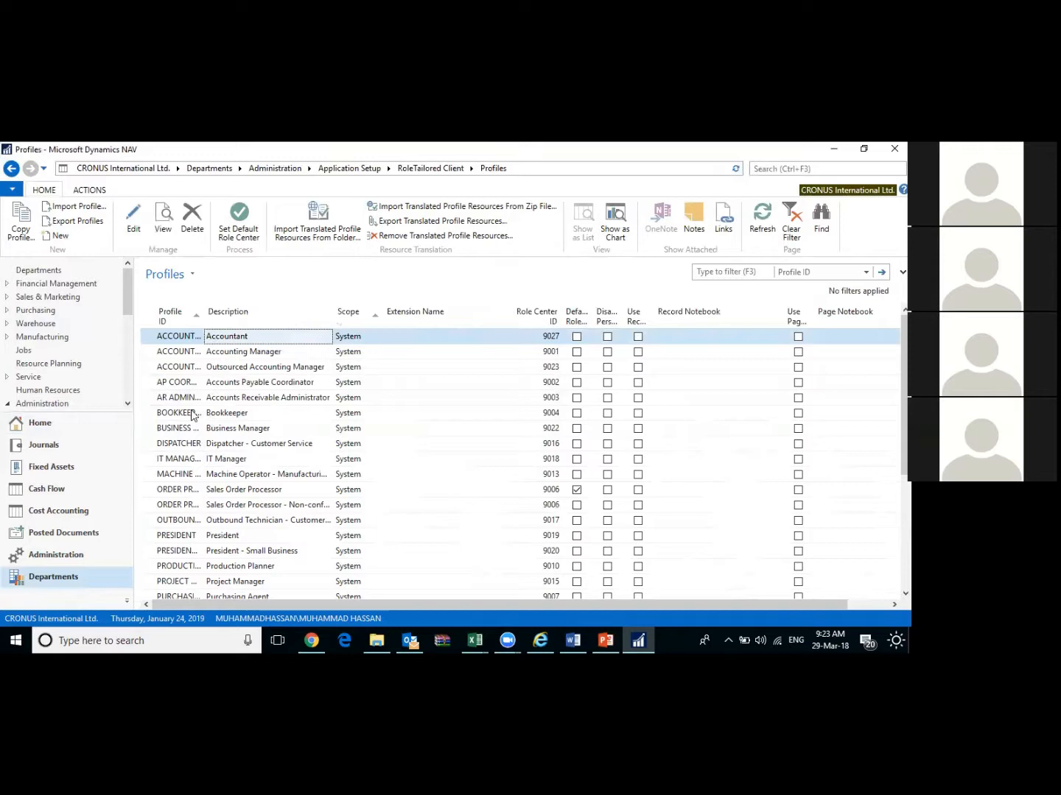
click(246, 354)
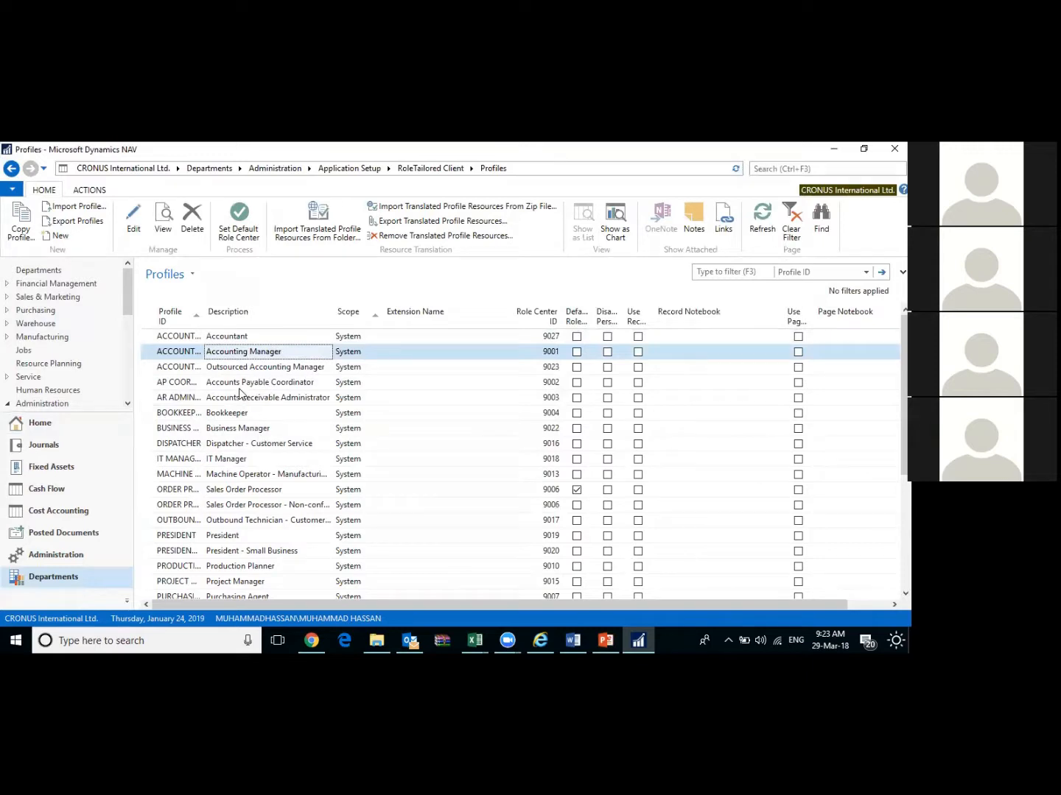
click(240, 386)
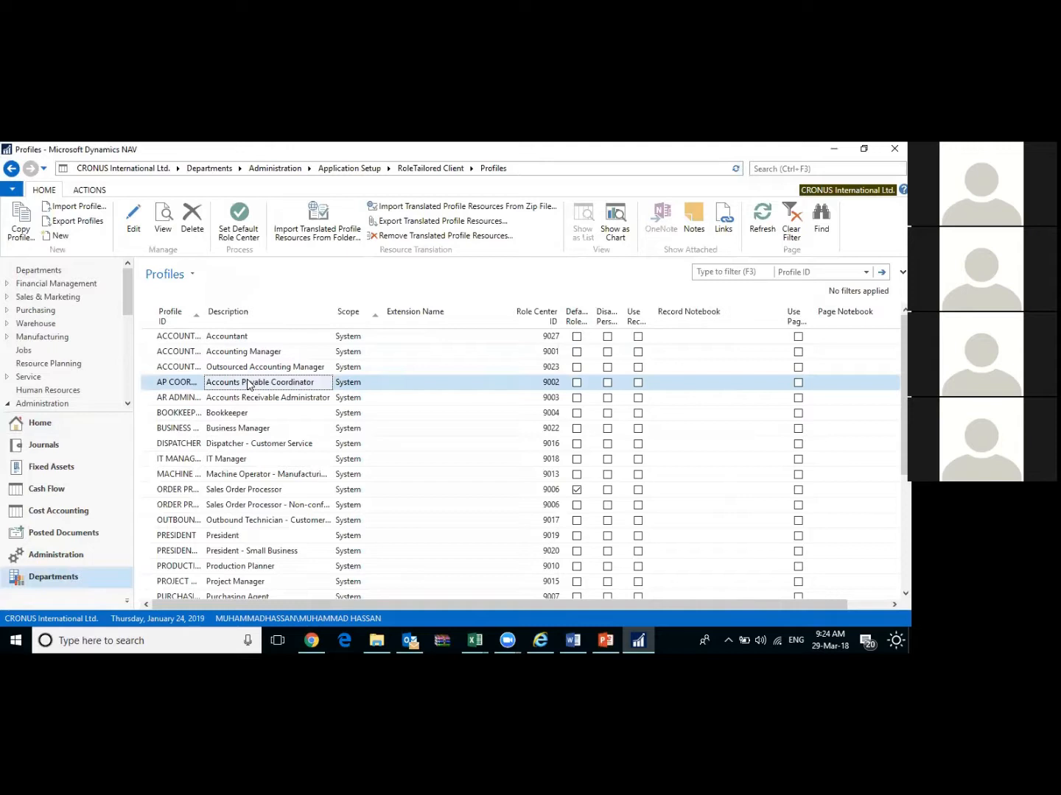
key(Down)
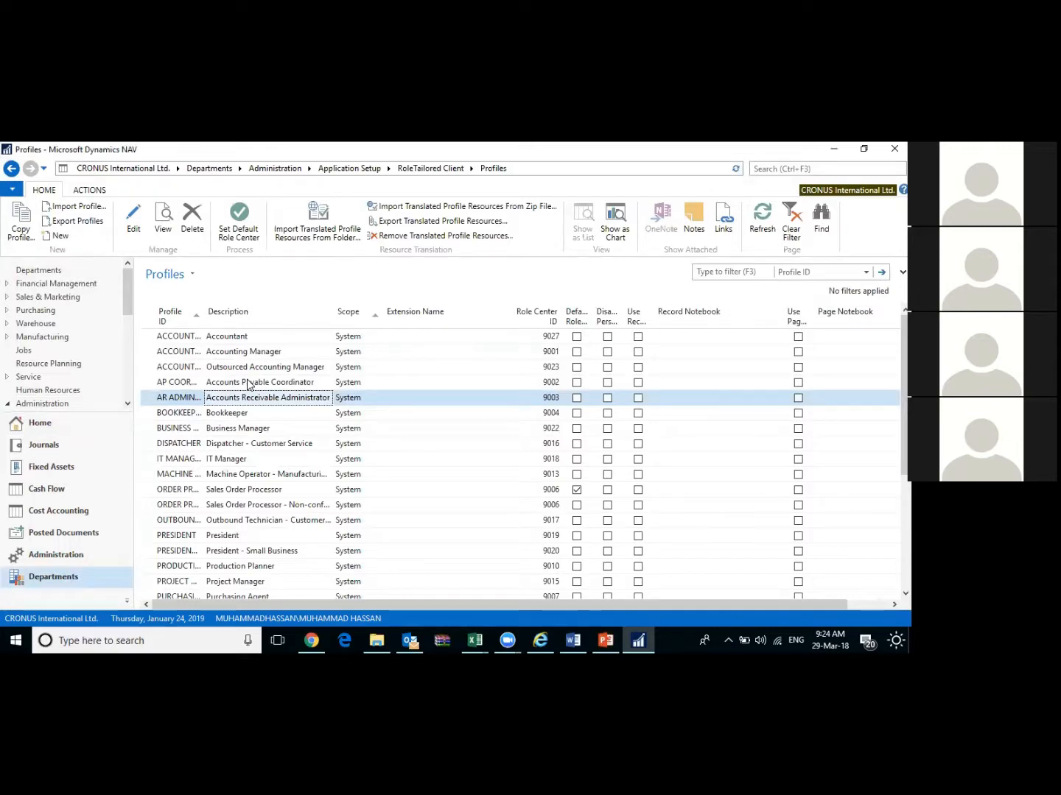
key(Down)
key(Down)
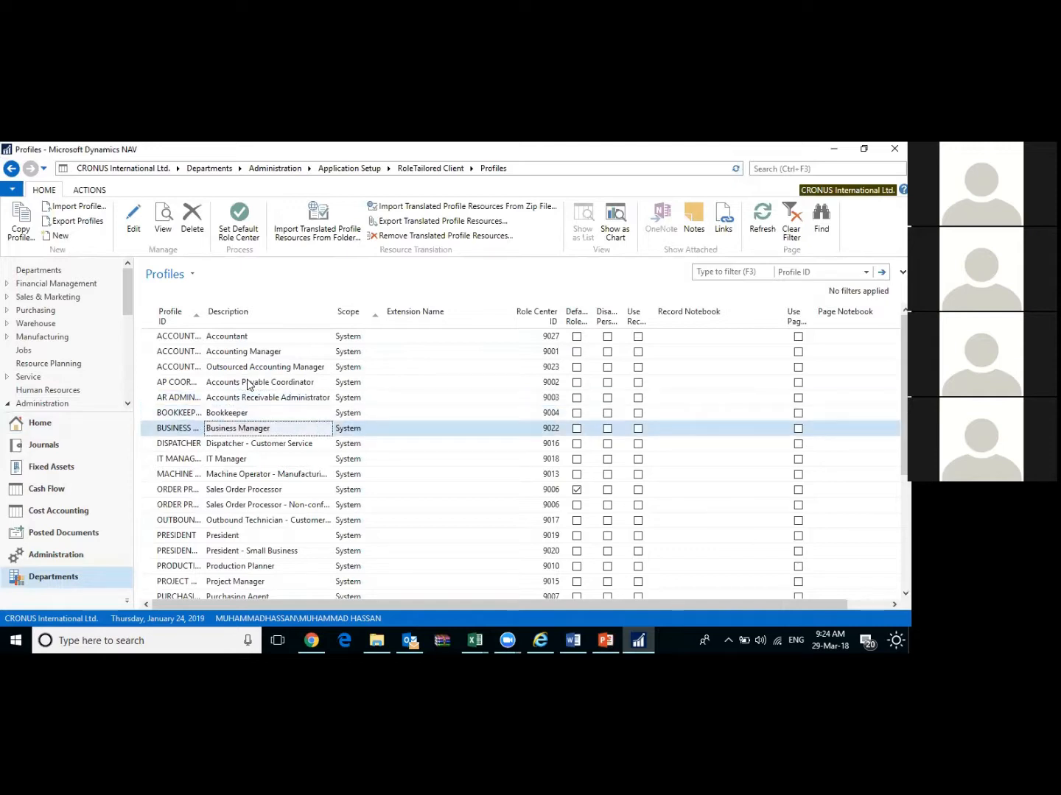
key(Down)
key(Down)
key(Down)
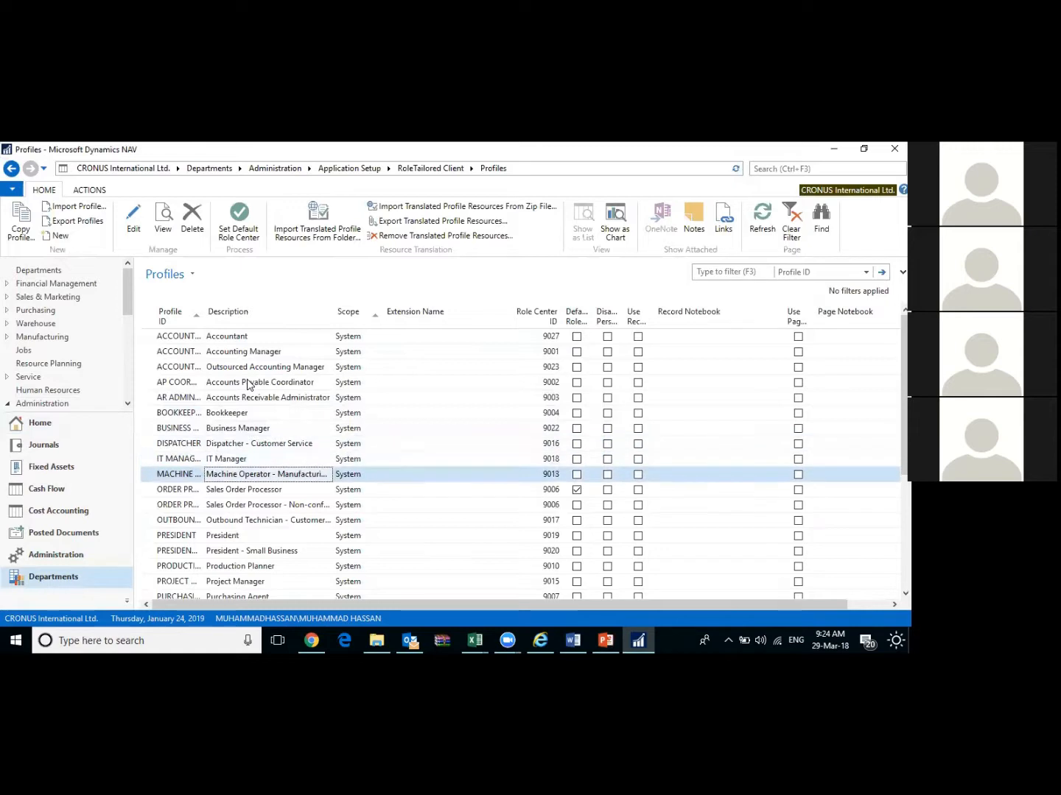
key(Up)
key(Up)
key(Up)
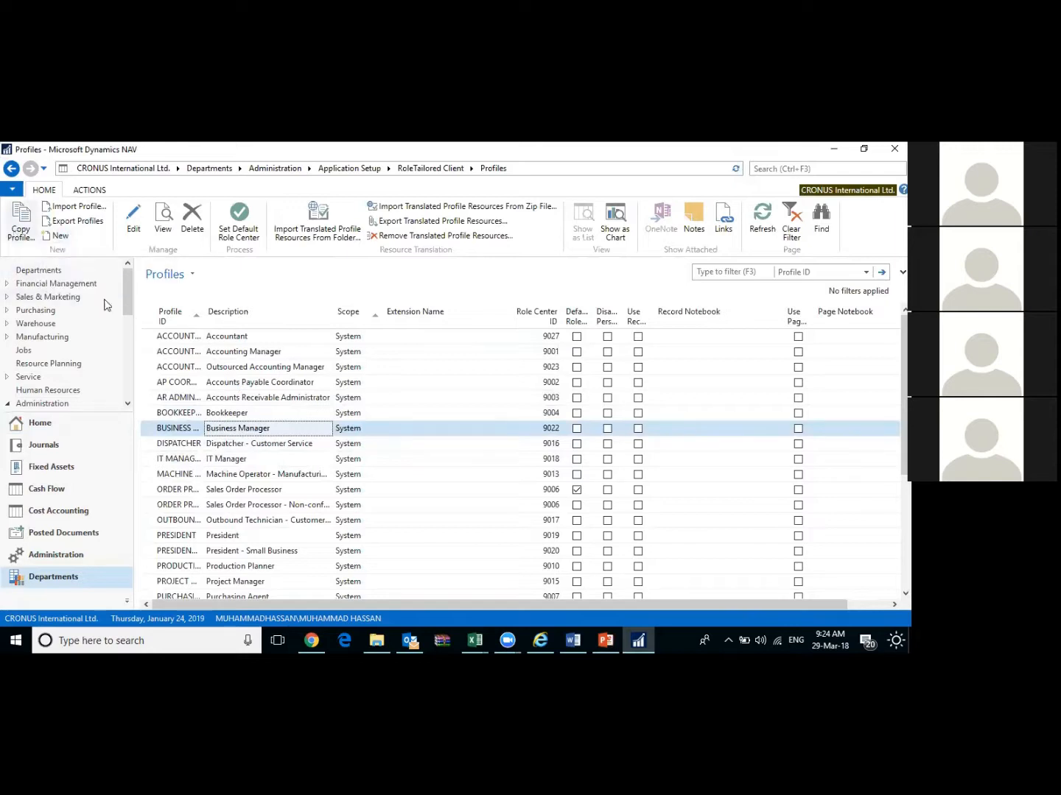
click(235, 417)
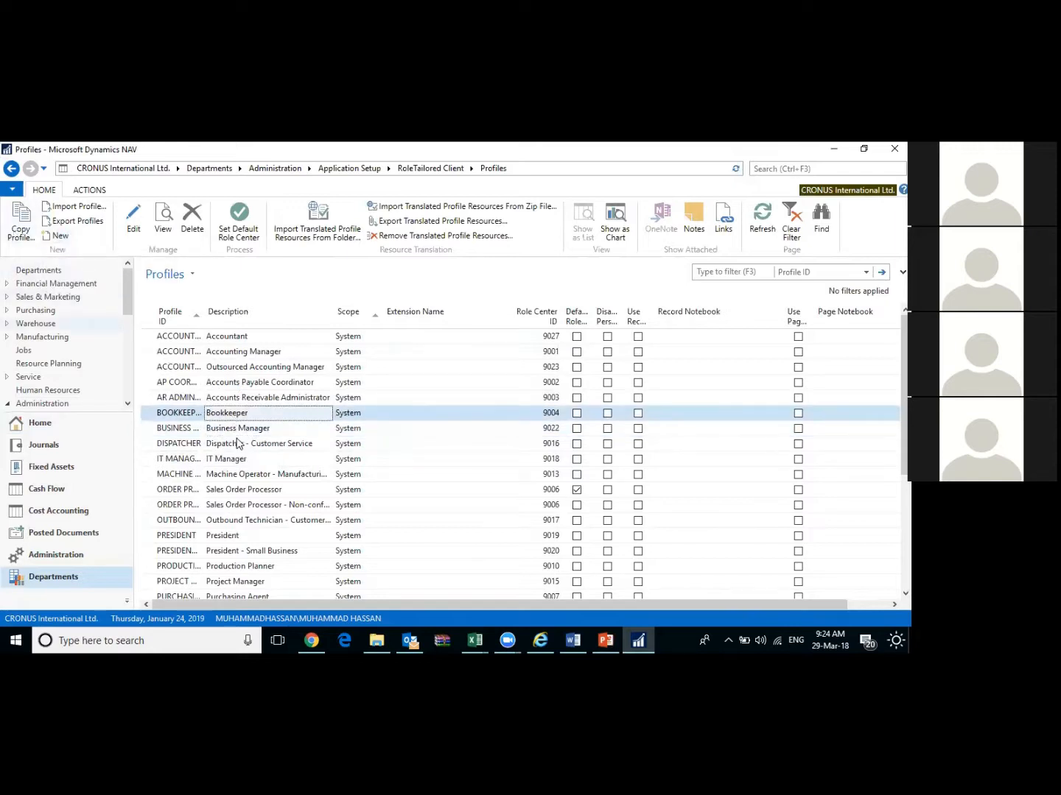
Open the Accounting Manager profile card in an enlarged window and review its Profile ID and Description.
click(231, 357)
double_click(231, 357)
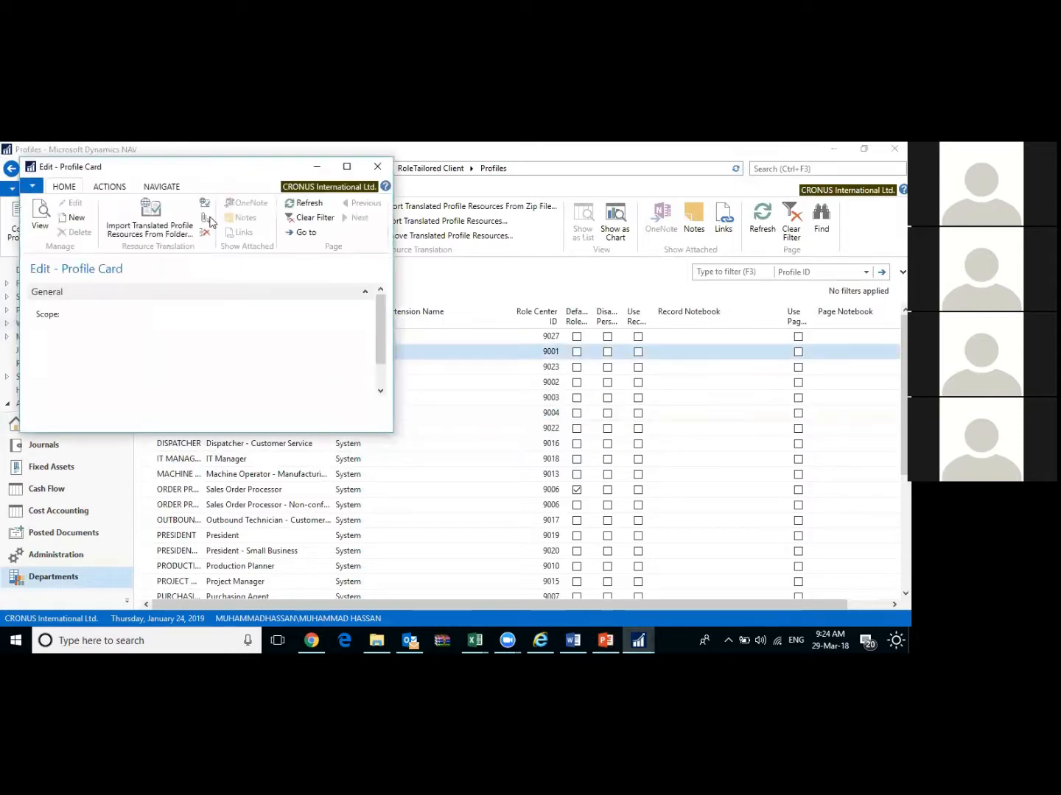
drag(238, 166, 304, 196)
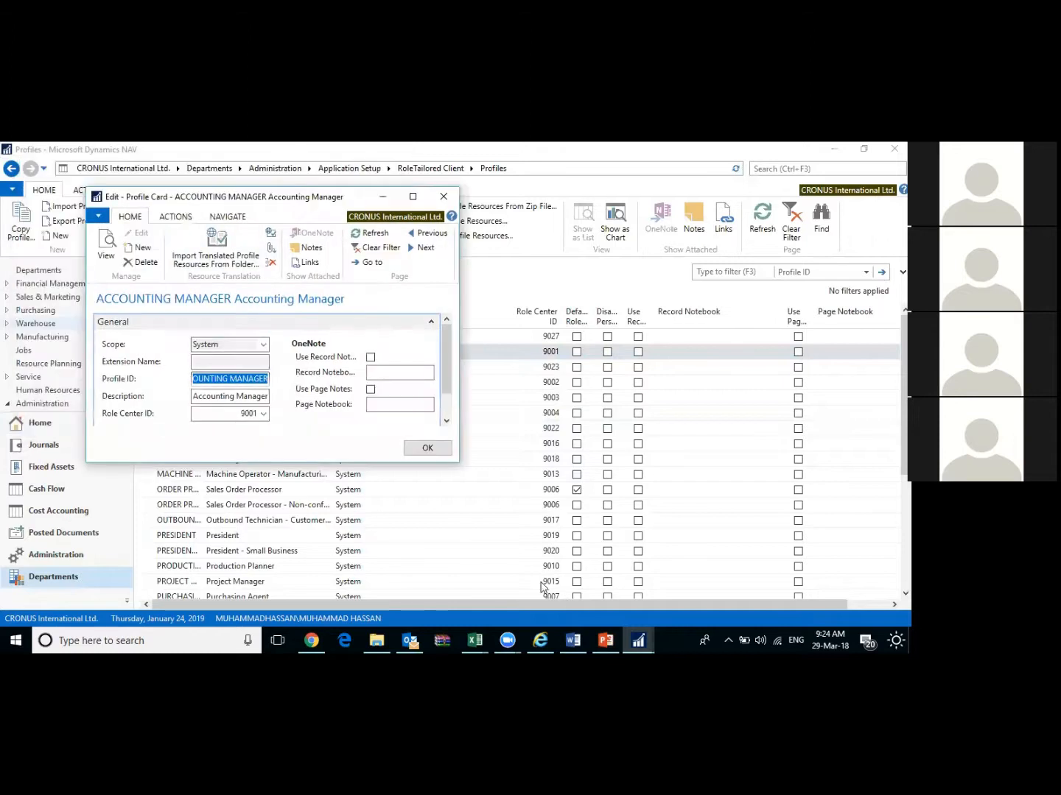
drag(458, 460, 526, 509)
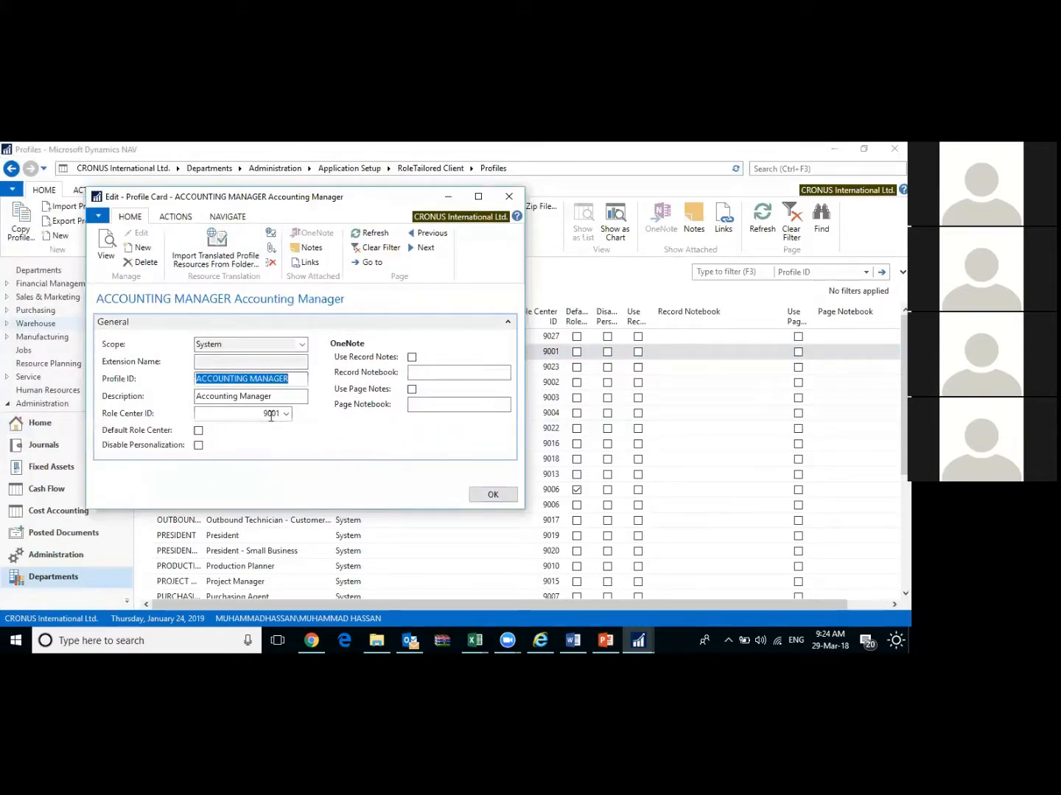
mouse_move(179, 387)
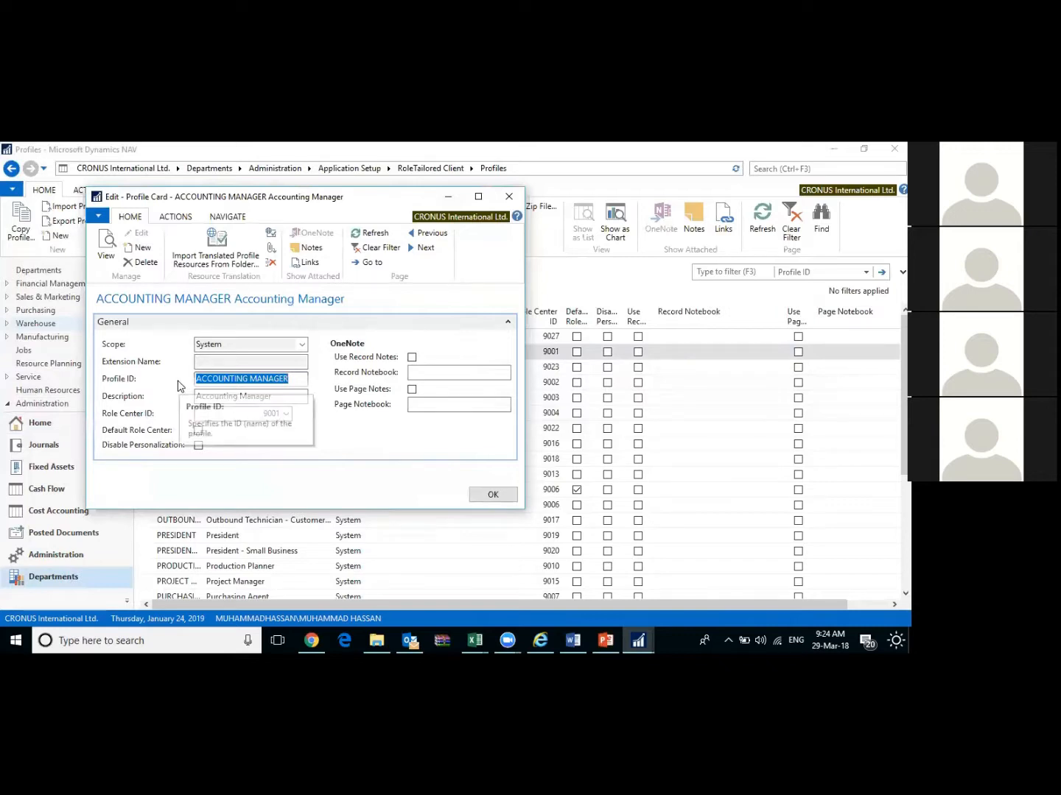
click(278, 379)
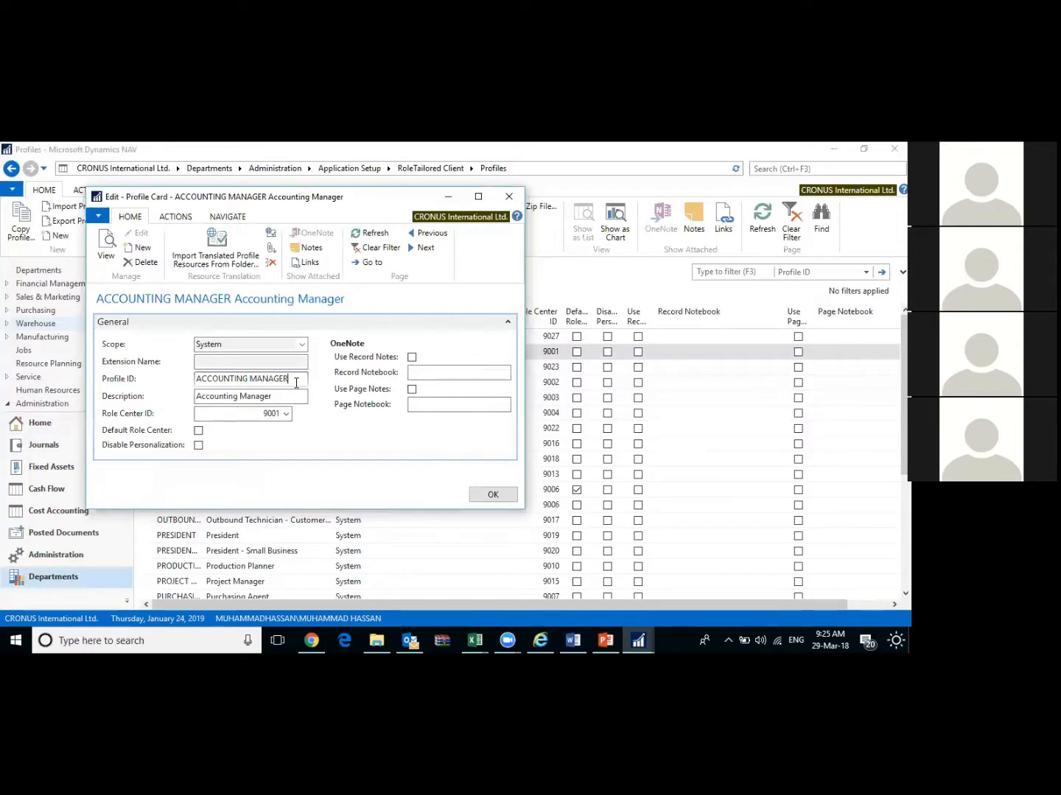
key(Tab)
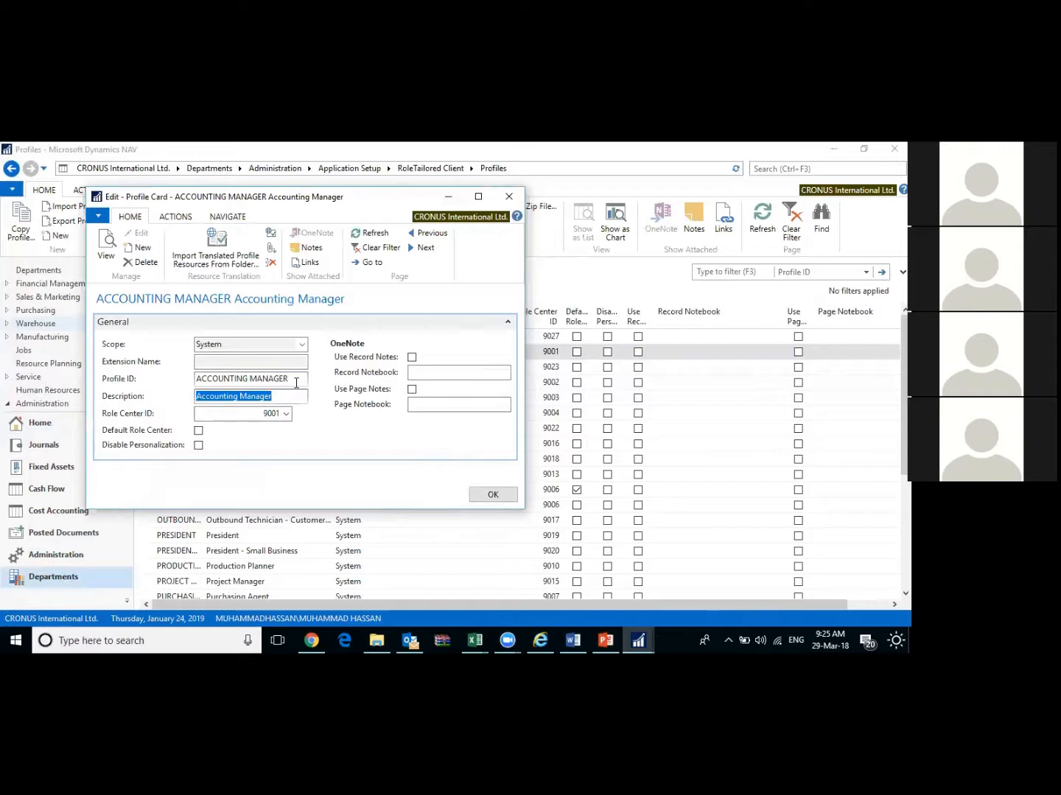
Open the list of available objects for the profile's Role Center ID and widen the Object Name column to fit its contents.
key(Tab)
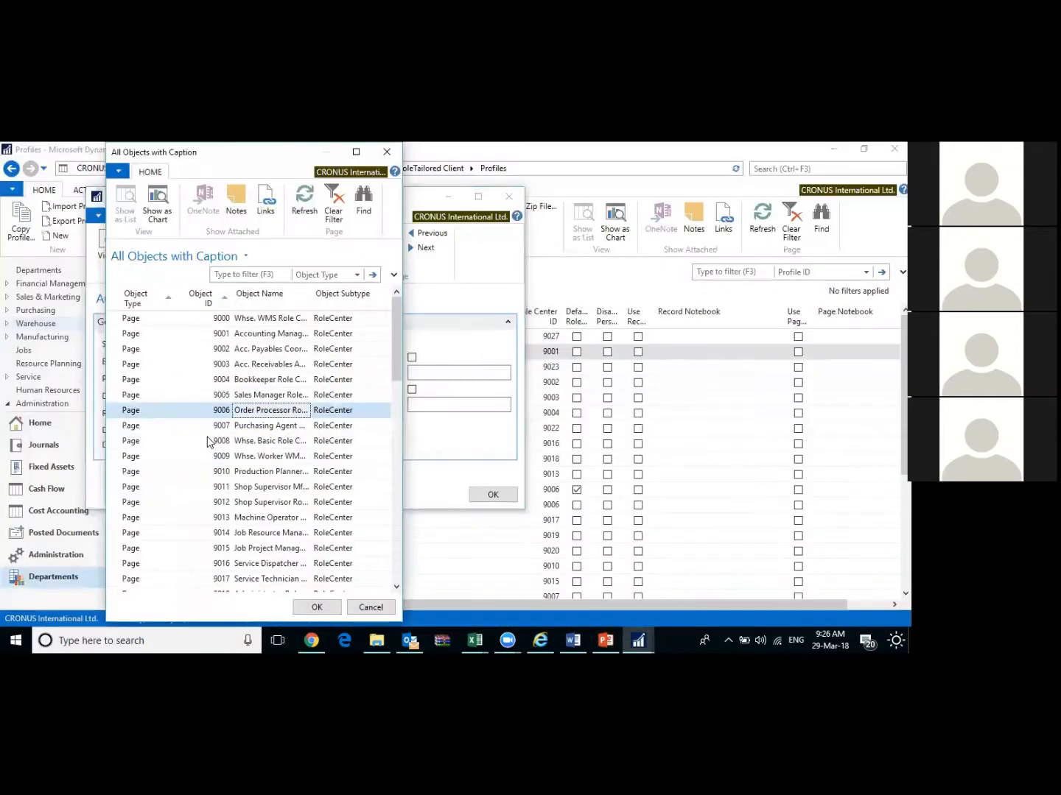
click(279, 350)
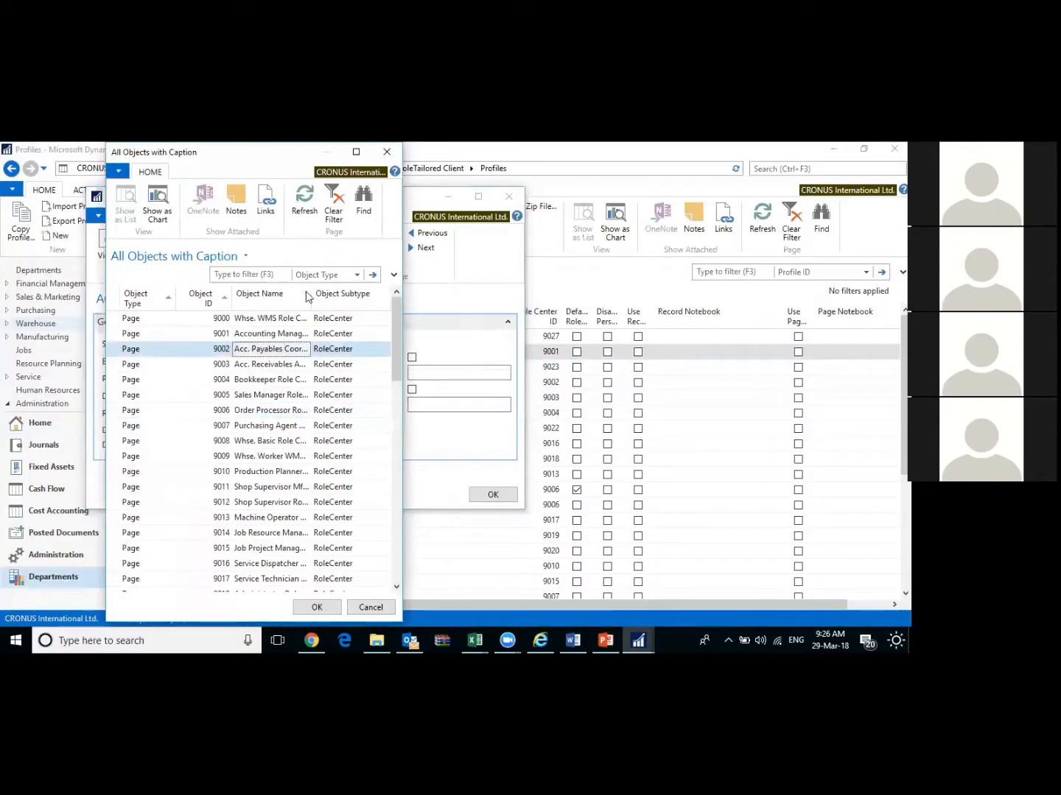
double_click(310, 295)
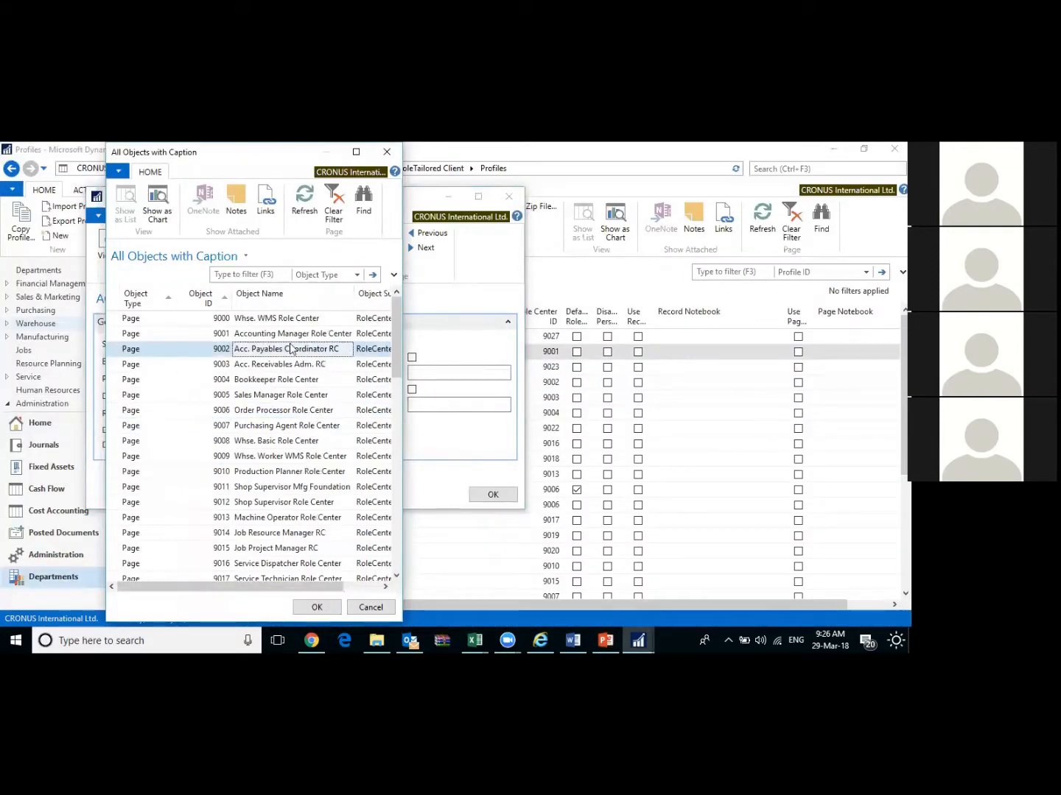
Look through the selectable role center pages, from Whse. WMS Role Center to Sales Manager Role Center.
key(Up)
key(Up)
key(Down)
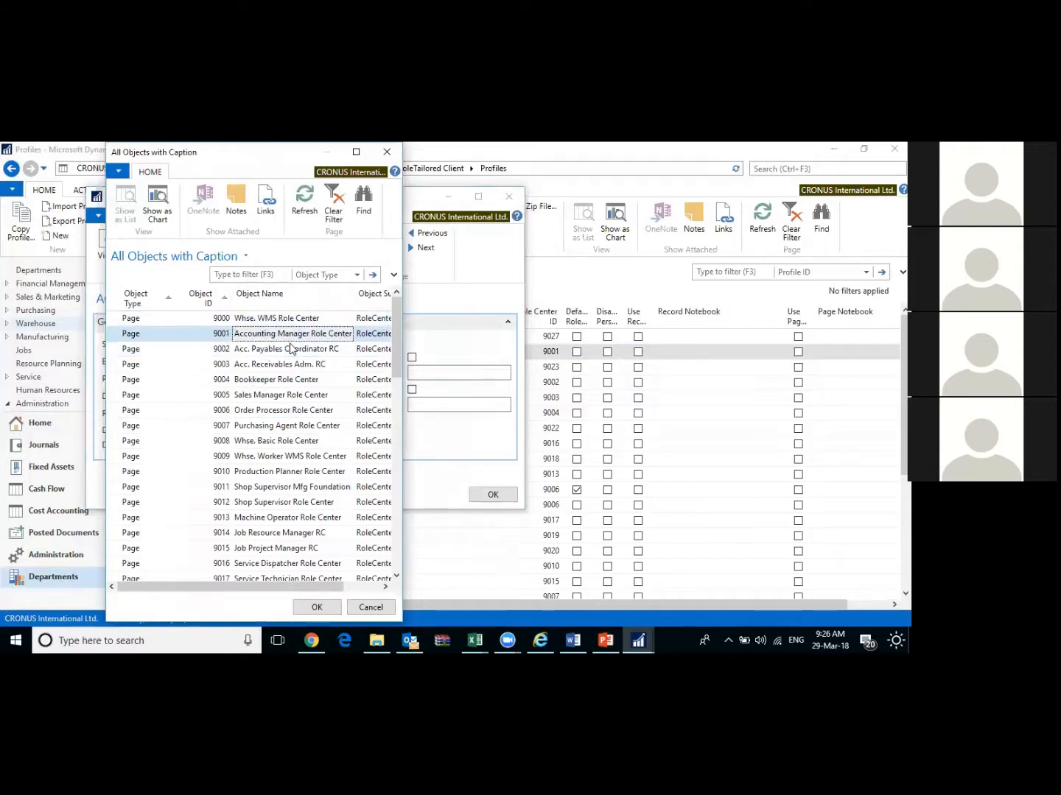
key(Down)
key(Down)
key(Down)
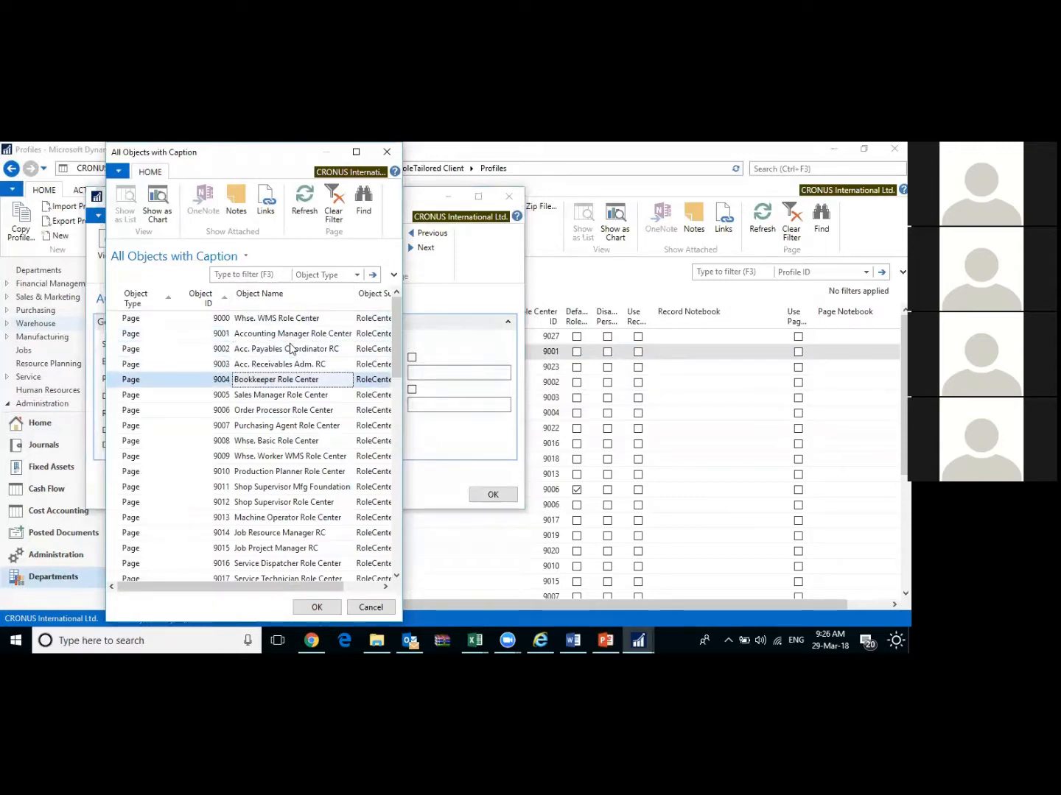
key(Down)
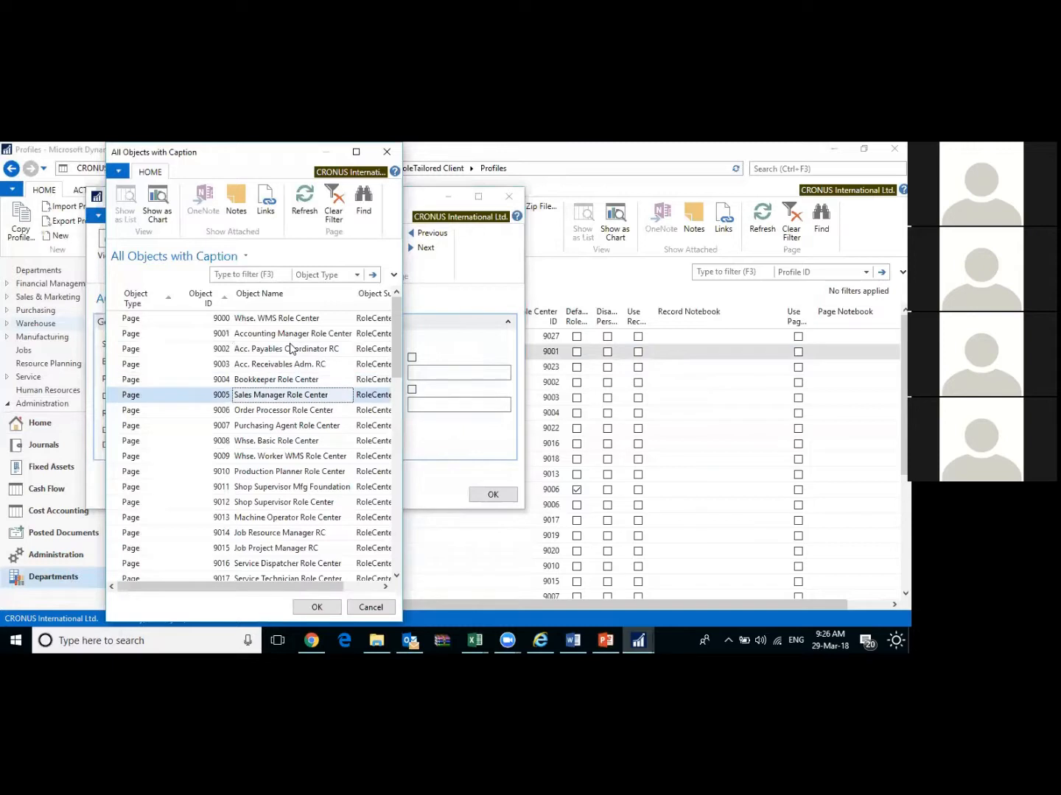
key(Up)
key(Up)
key(Up)
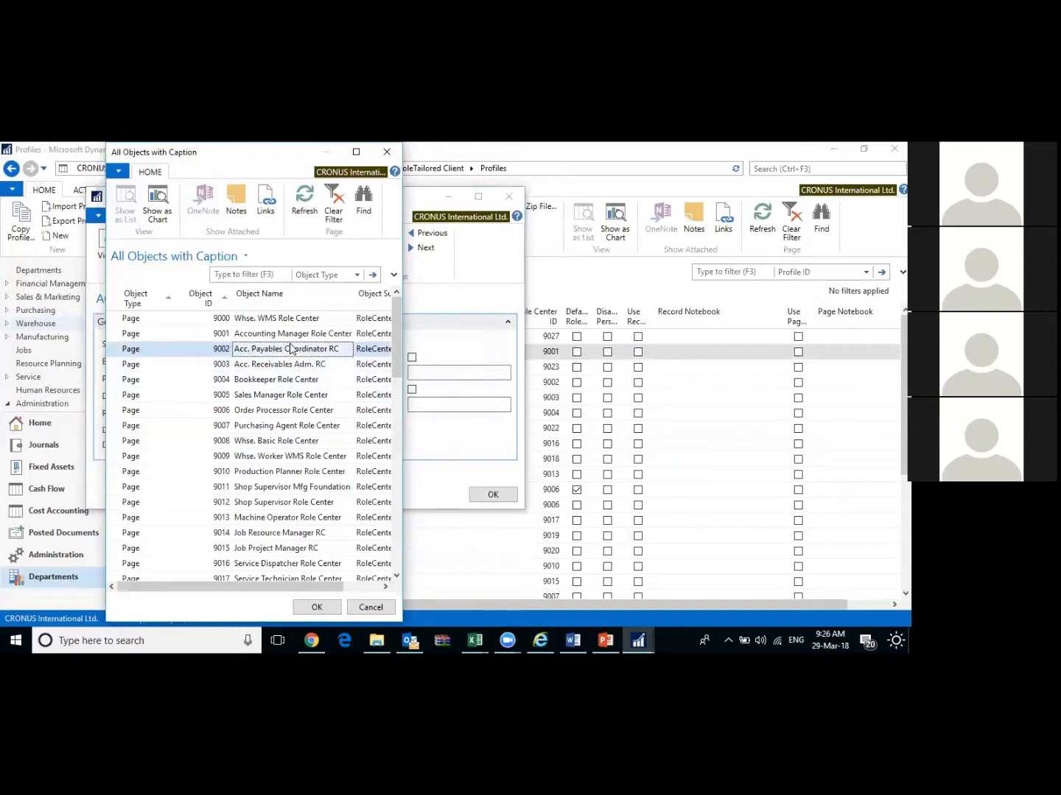
key(Down)
key(Down)
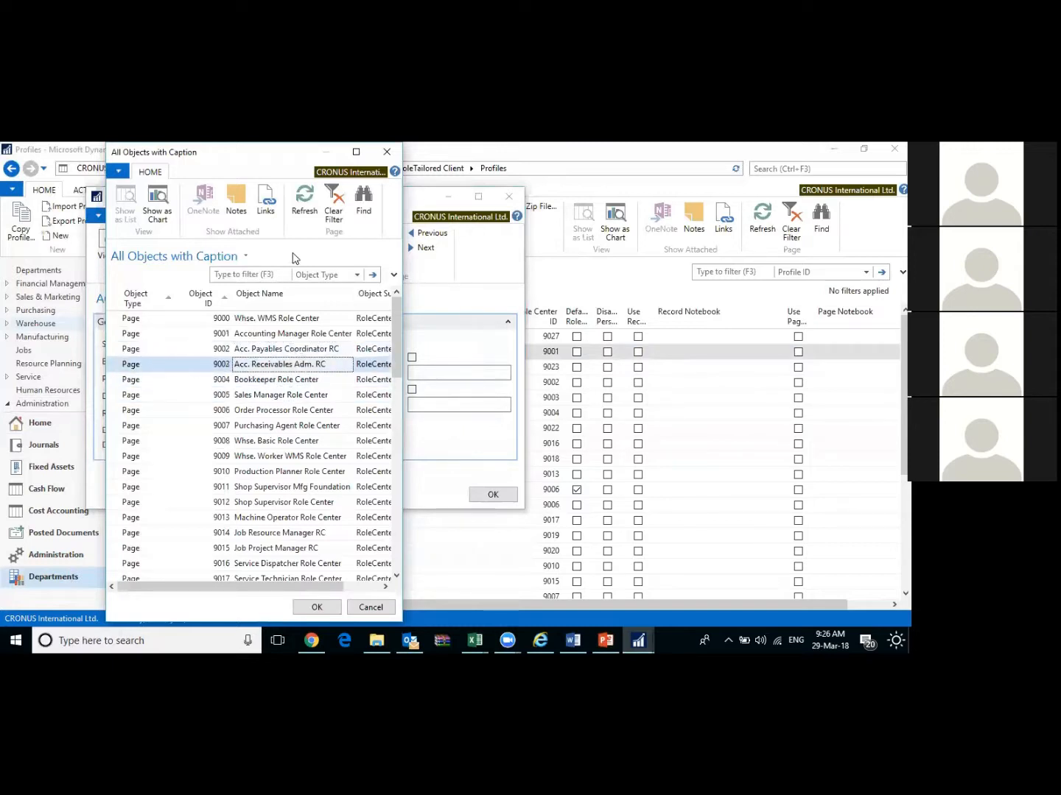
Compare the selectable role center pages between Sales Manager Role Center and Whse. Worker WMS Role Center, and leave the list without picking one.
key(Down)
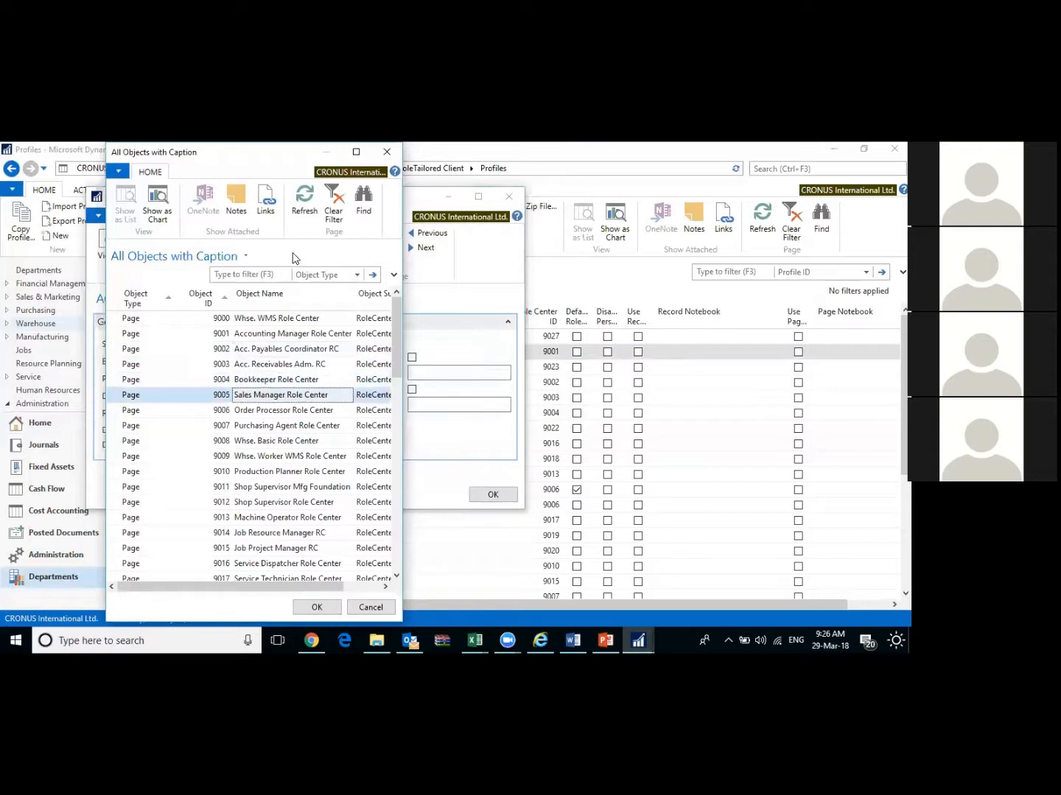
key(Down)
key(Down)
key(Down)
key(Down)
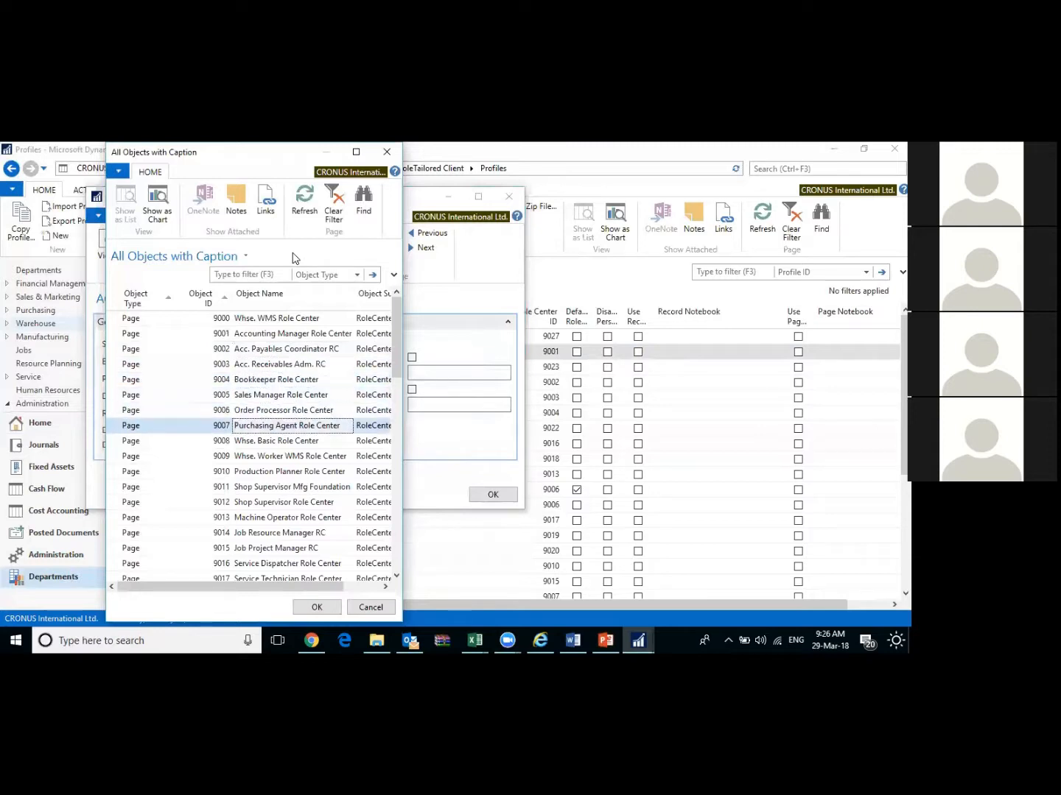
key(Up)
key(Up)
key(Up)
key(Up)
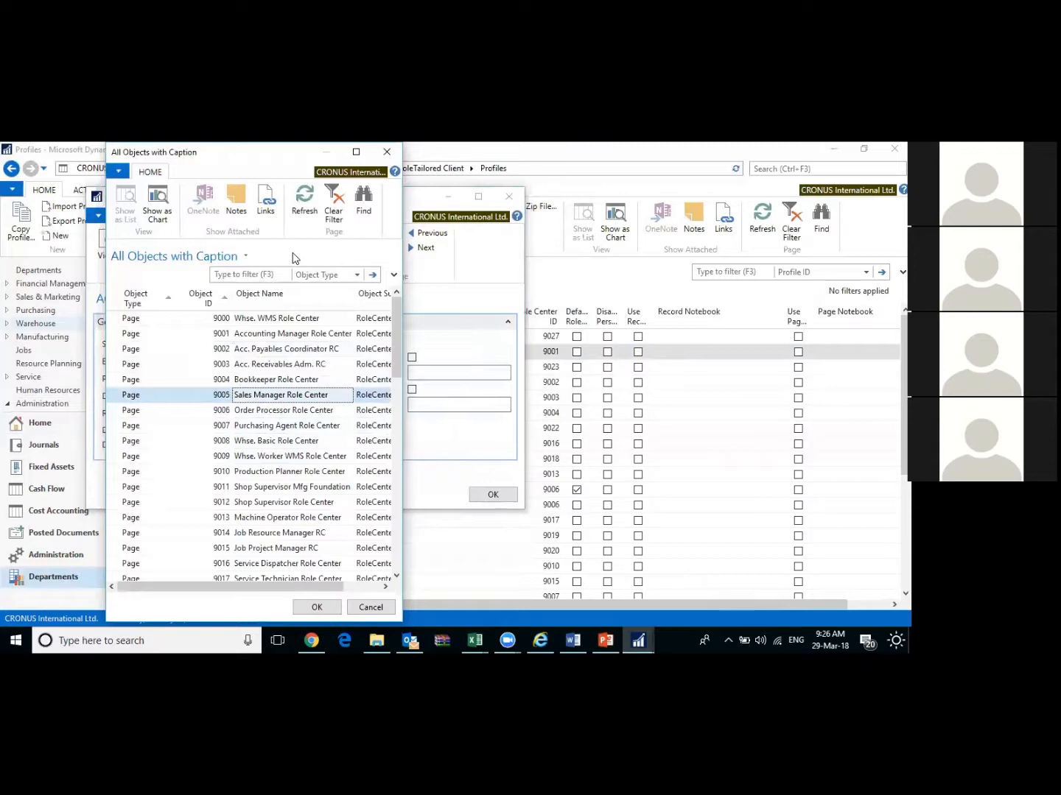
key(Down)
key(Down)
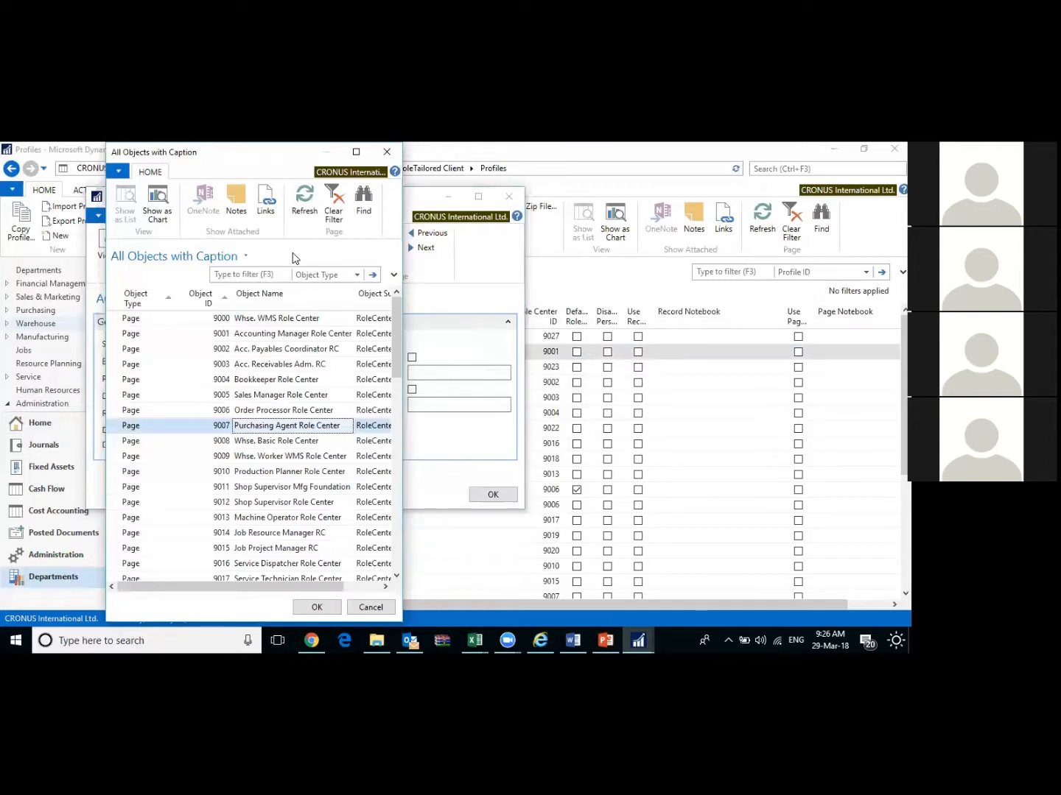
key(Down)
key(Down)
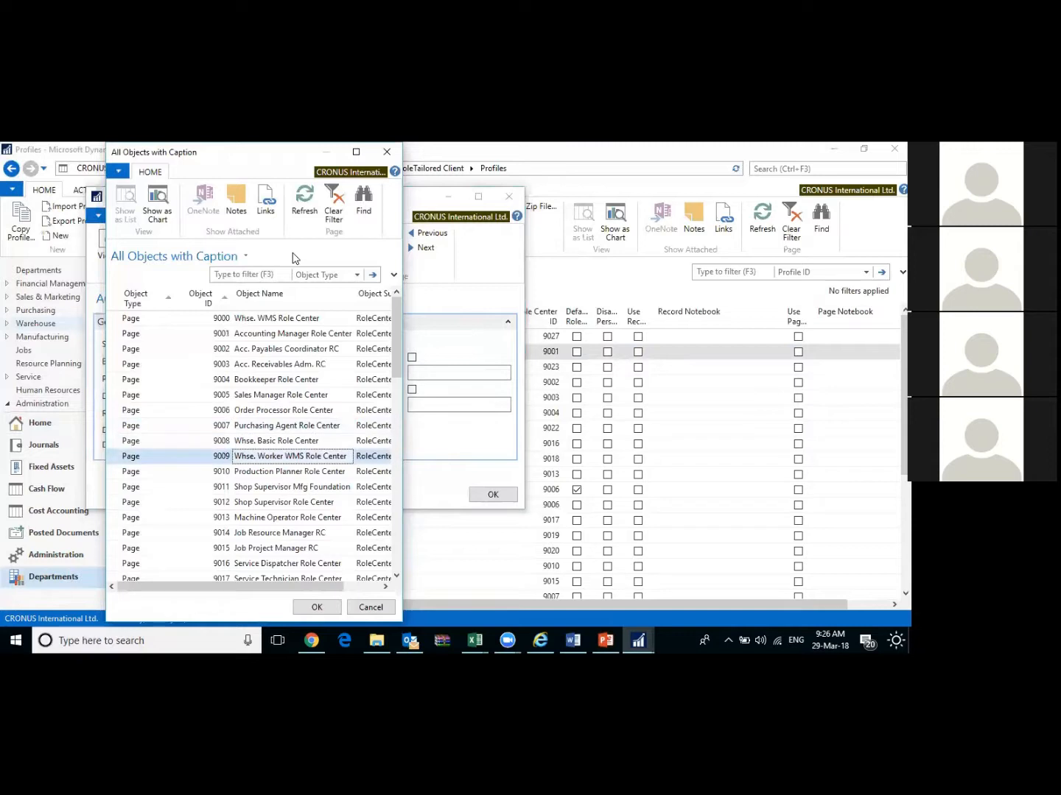
key(Up)
key(Up)
key(Up)
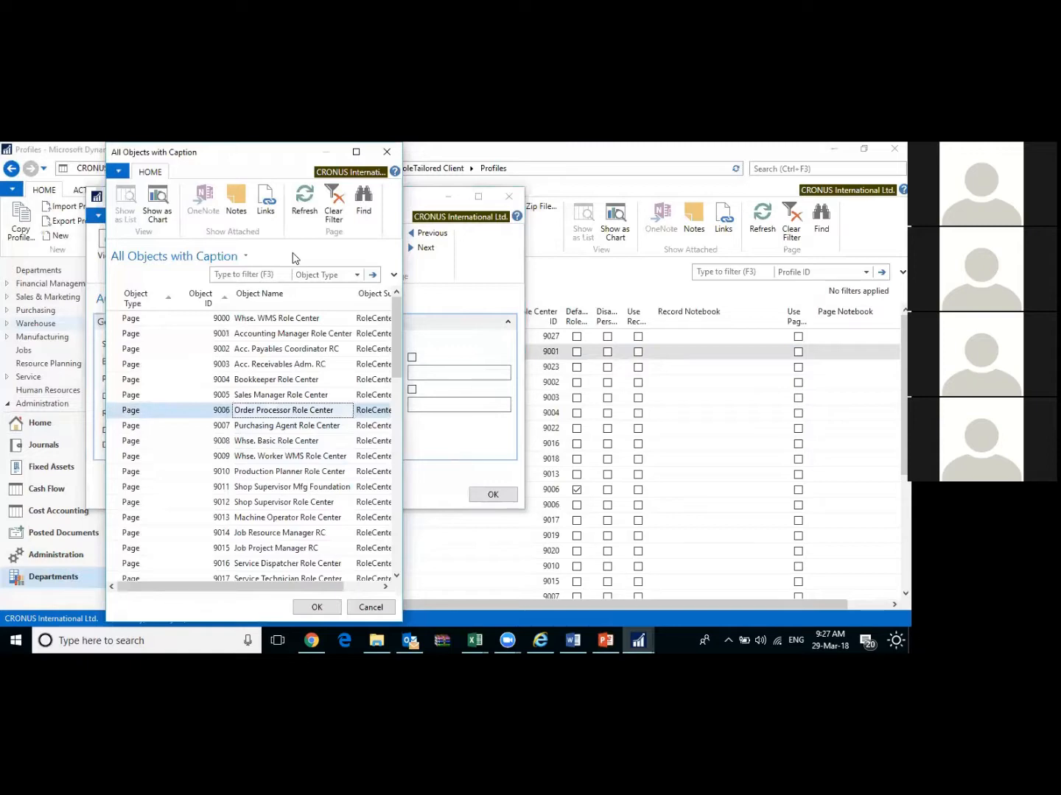
key(Escape)
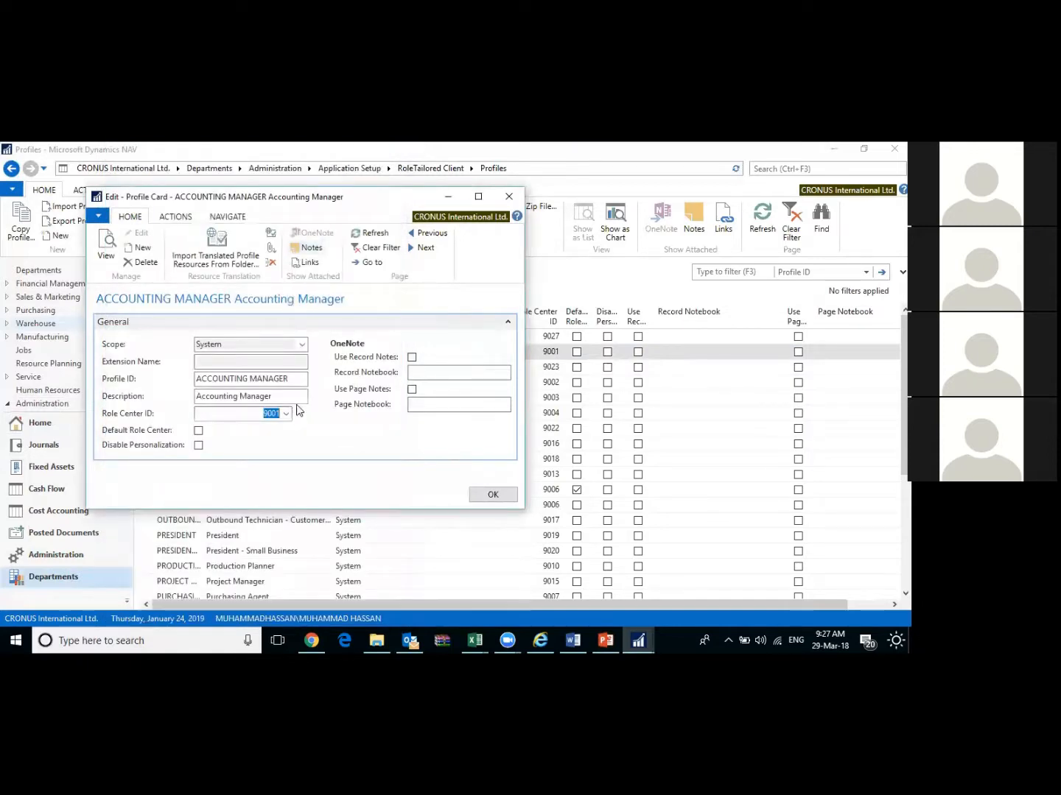
Review the Role Center ID choices of the Accounting Manager profile once more, and close its card without changes.
click(286, 414)
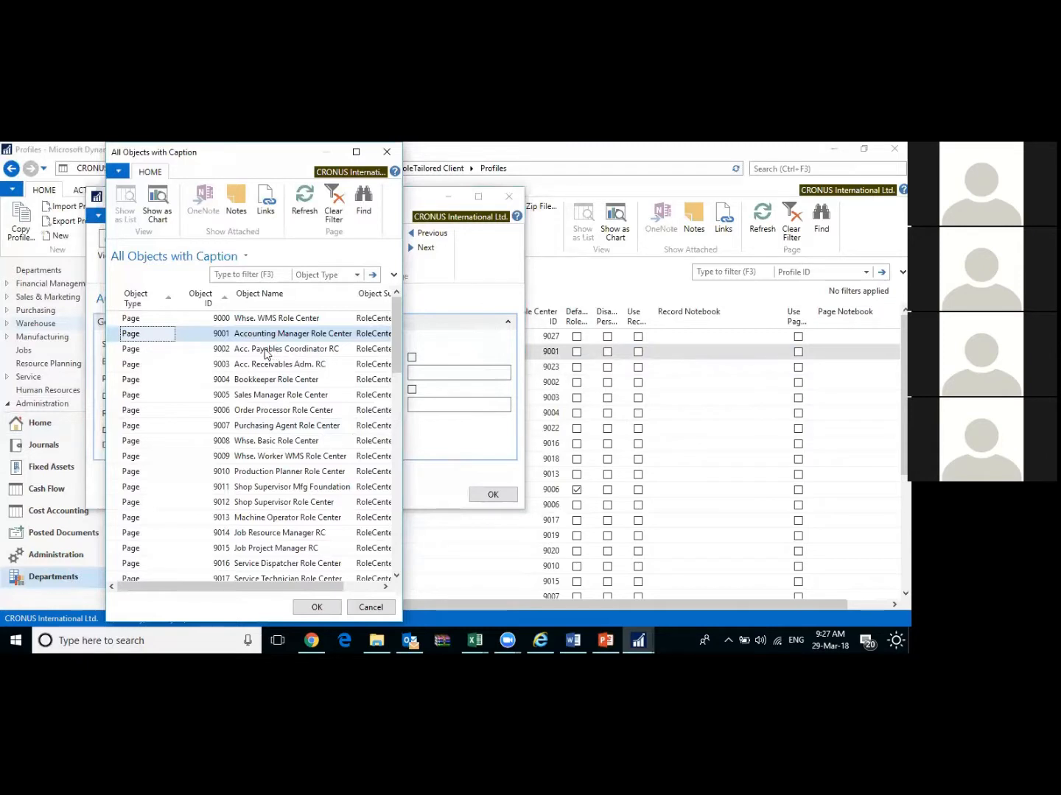
key(Escape)
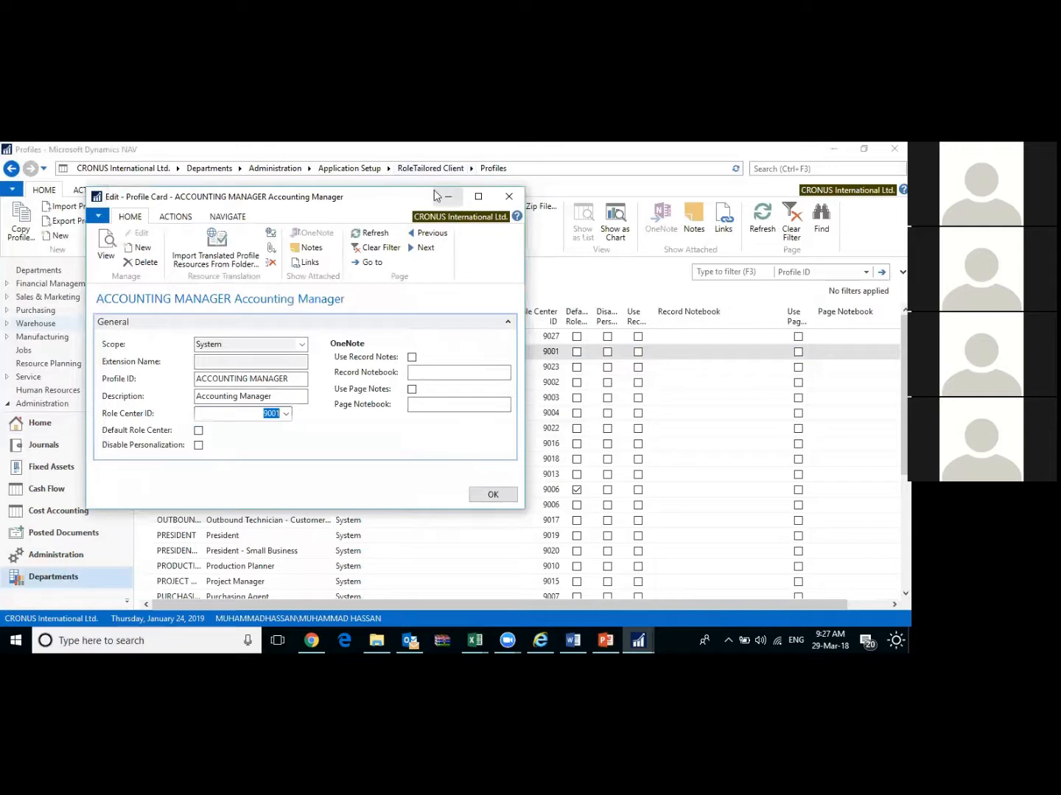
click(510, 197)
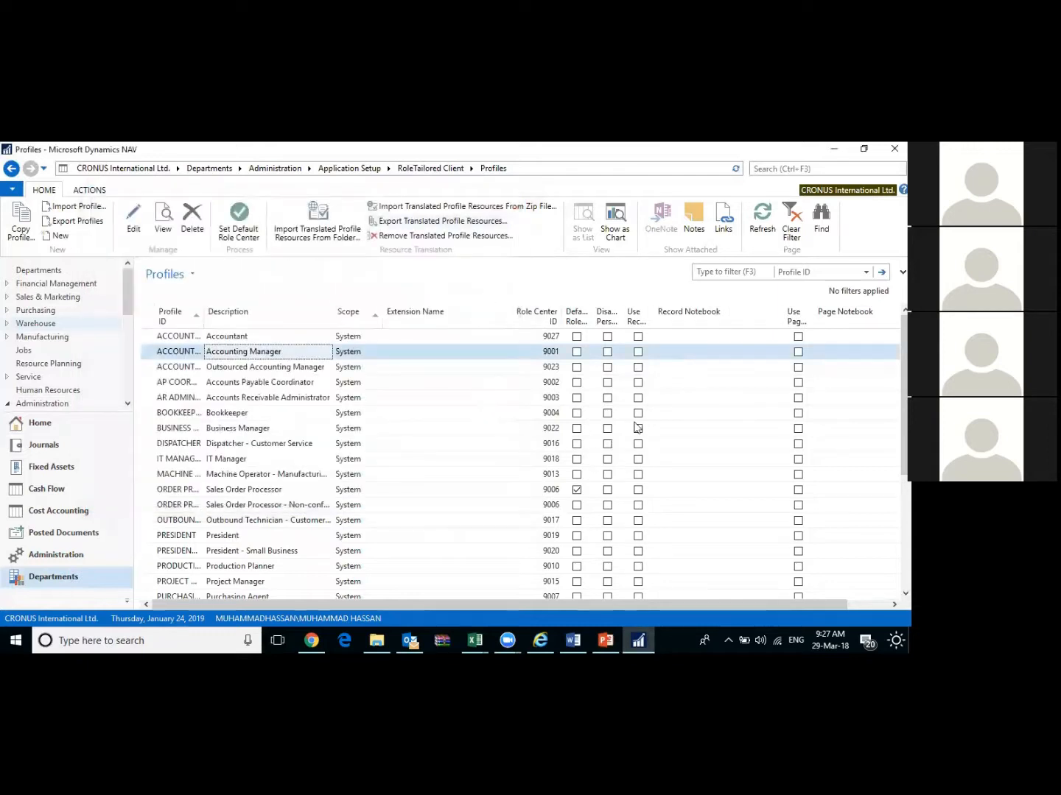
Open the default Sales Order Processor profile's card and review its Default Role Center and Disable Personalization options.
click(547, 490)
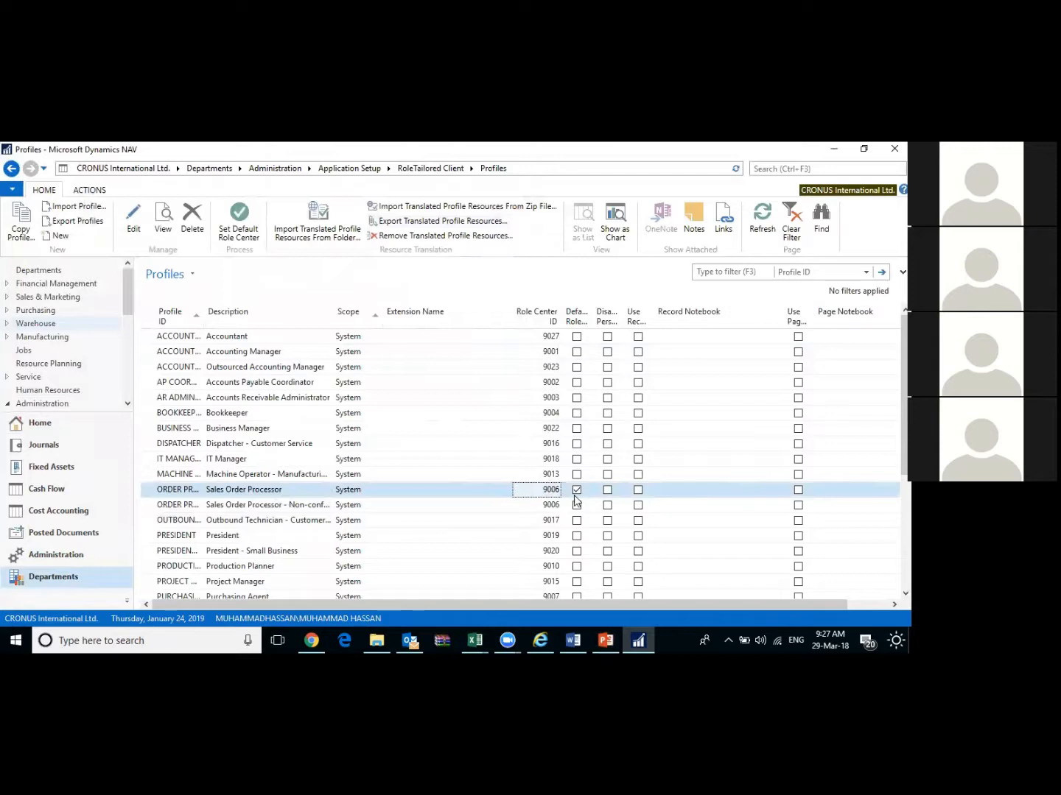
double_click(409, 492)
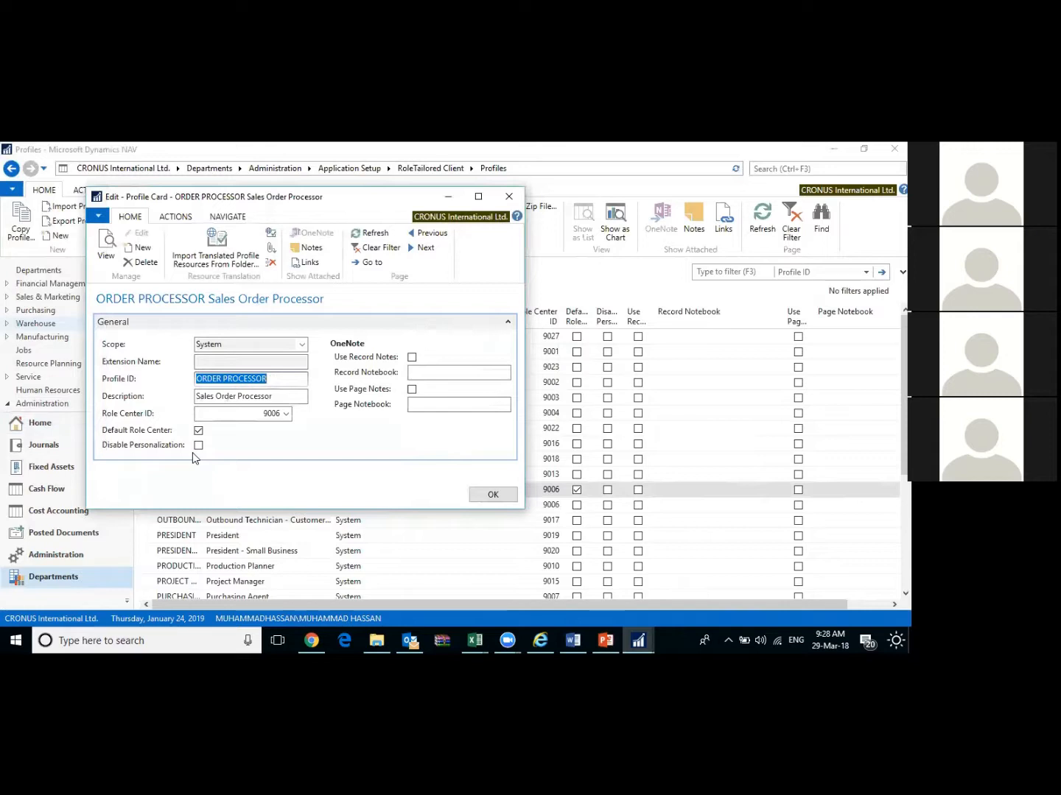
key(Escape)
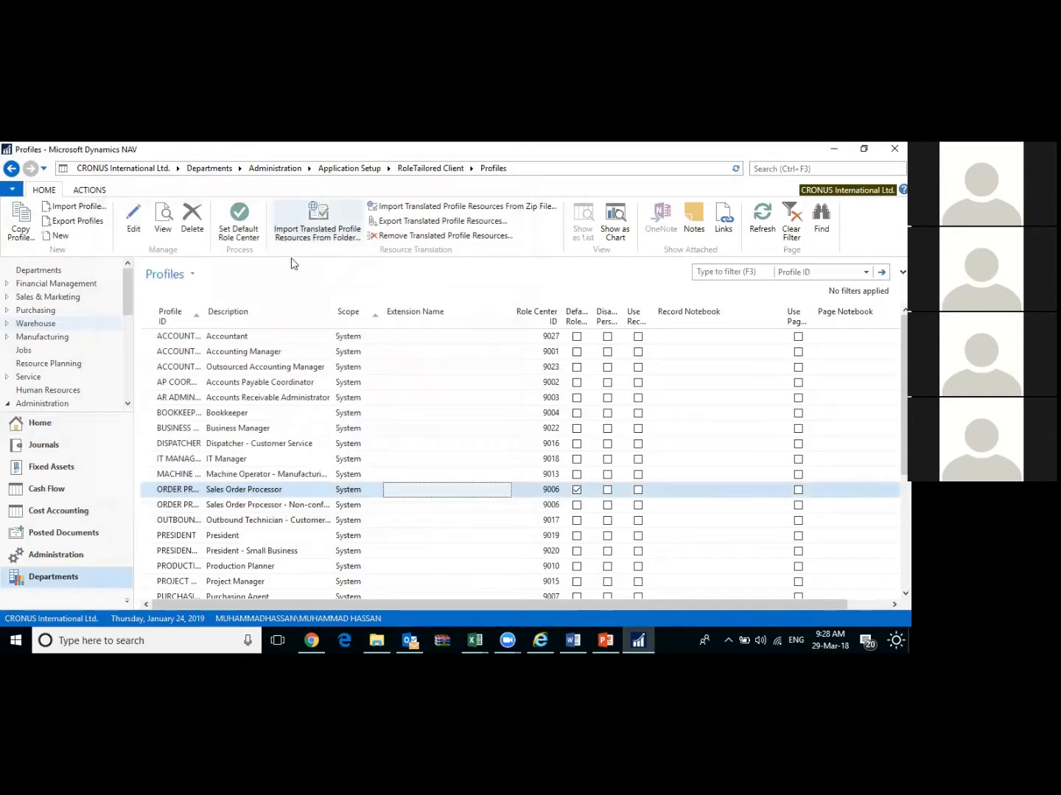
View the navigation pane customization options with the Bank Accounts list selected under Home, and leave them without changes.
right_click(293, 256)
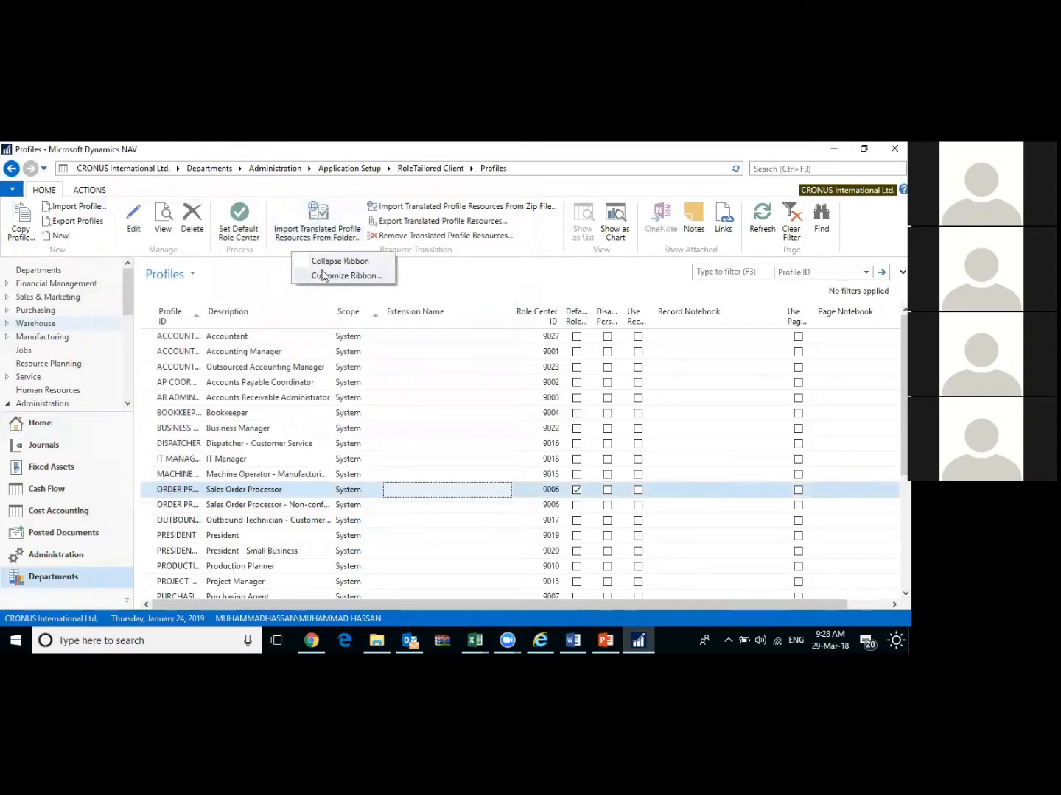
right_click(56, 356)
click(76, 384)
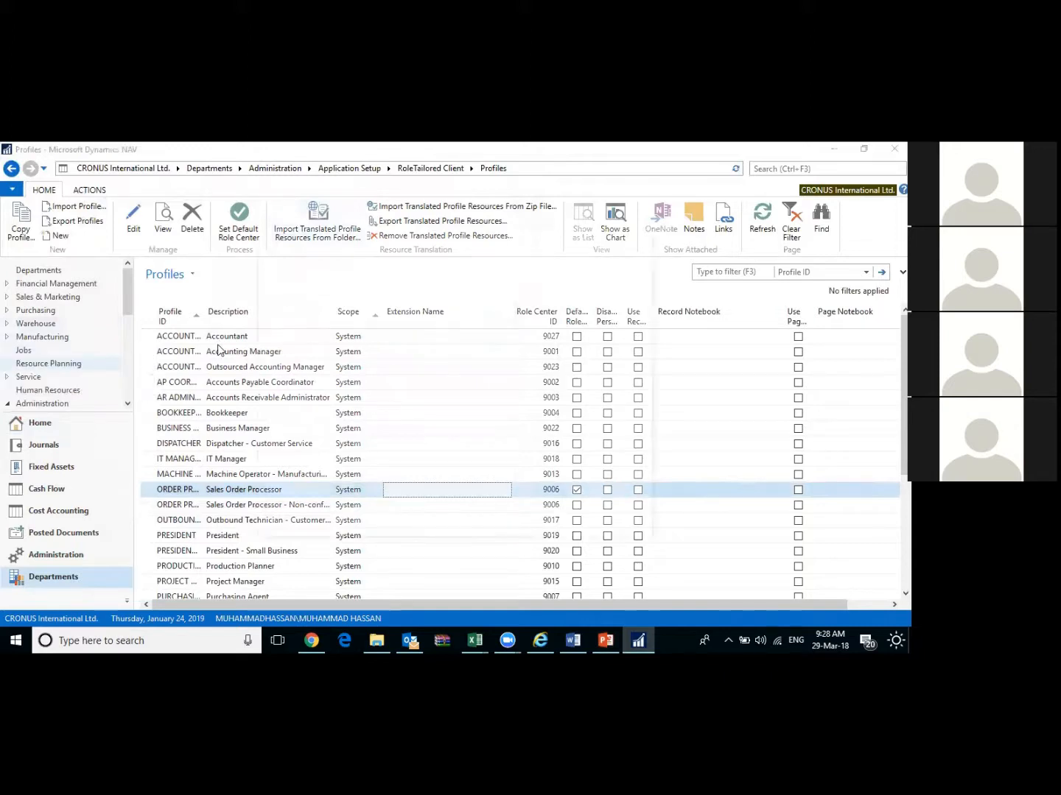
click(493, 374)
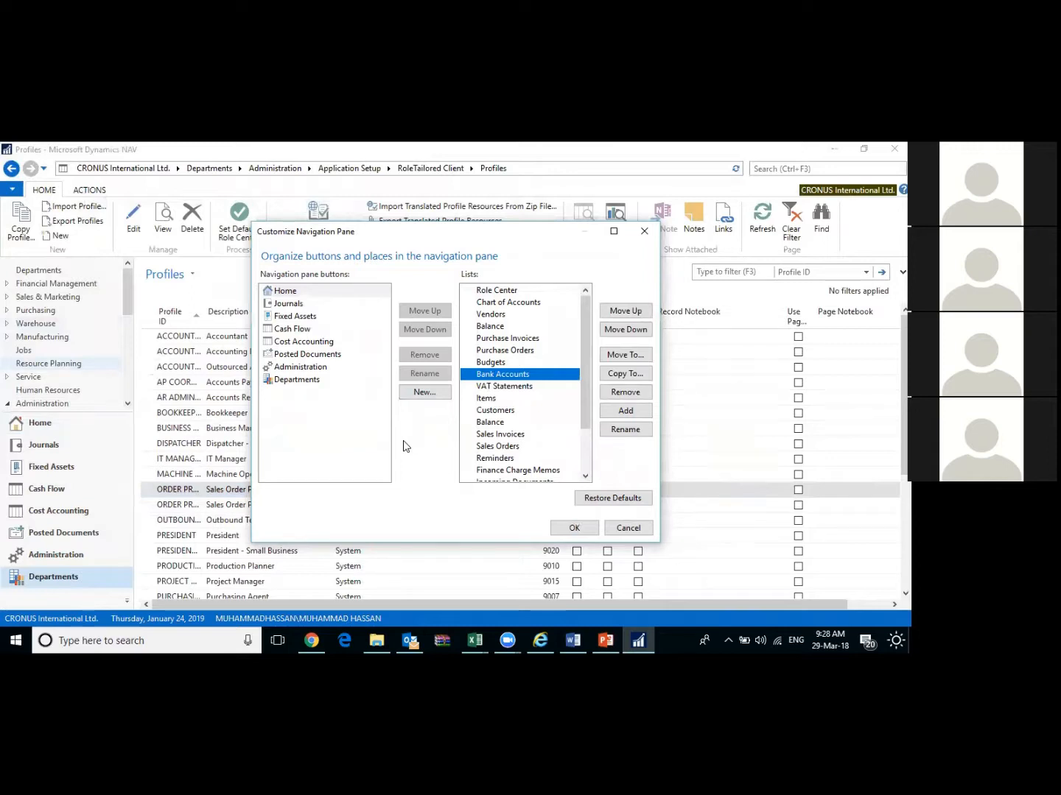
key(Escape)
Examine the OneNote settings Record Notebook and Page Notebook on the default Sales Order Processor profile card, and close the card.
click(281, 491)
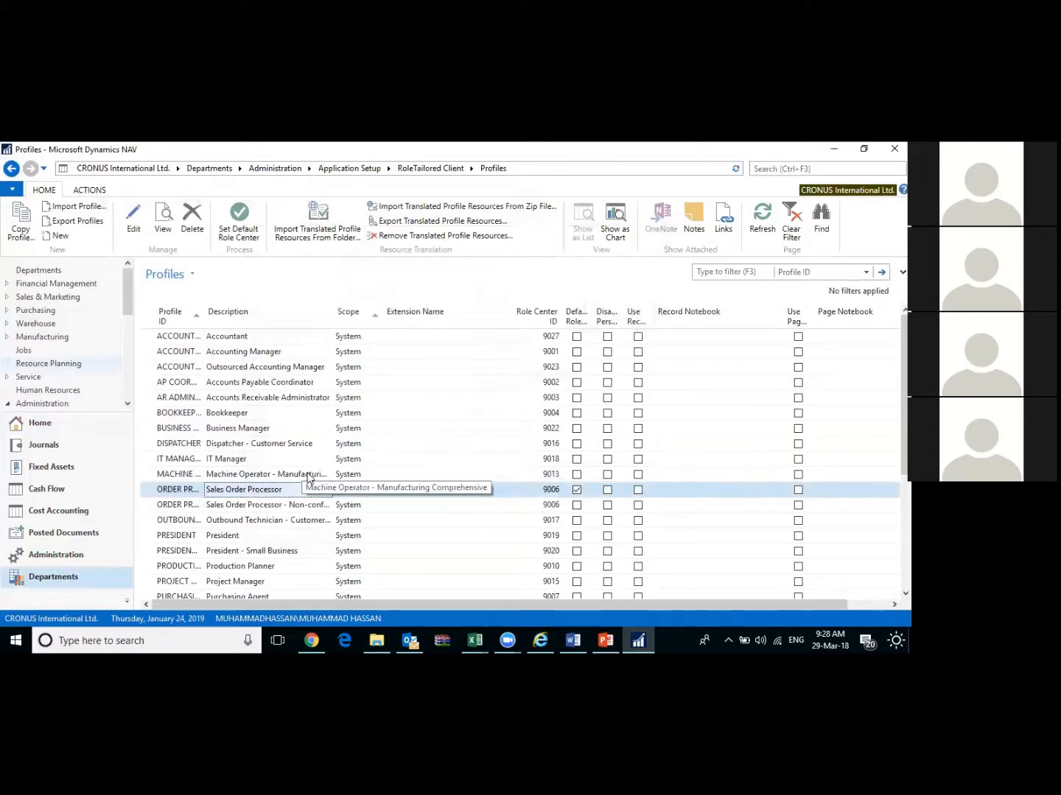
double_click(288, 489)
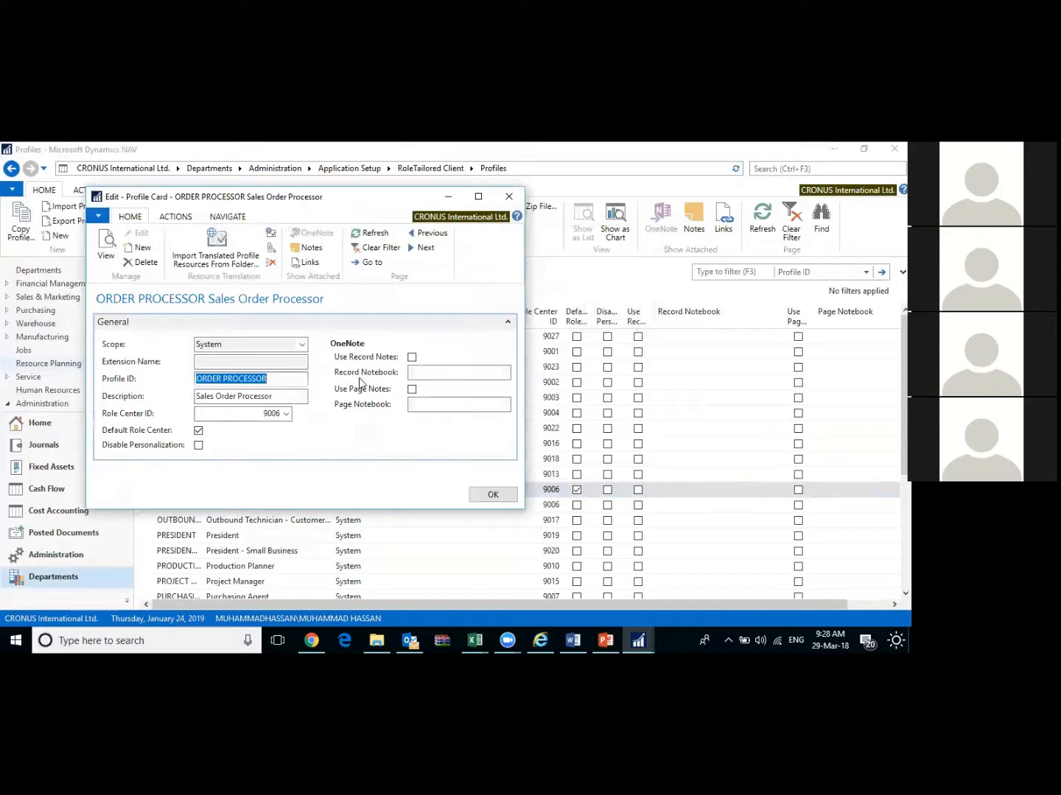
click(425, 372)
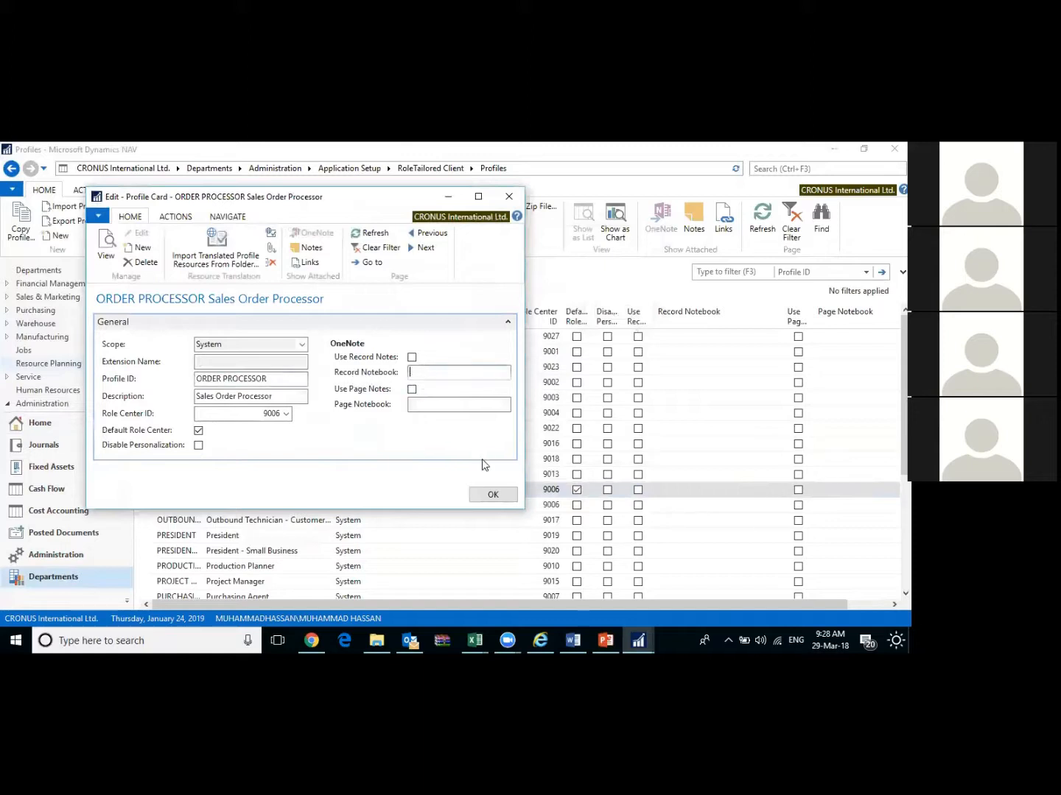
click(442, 404)
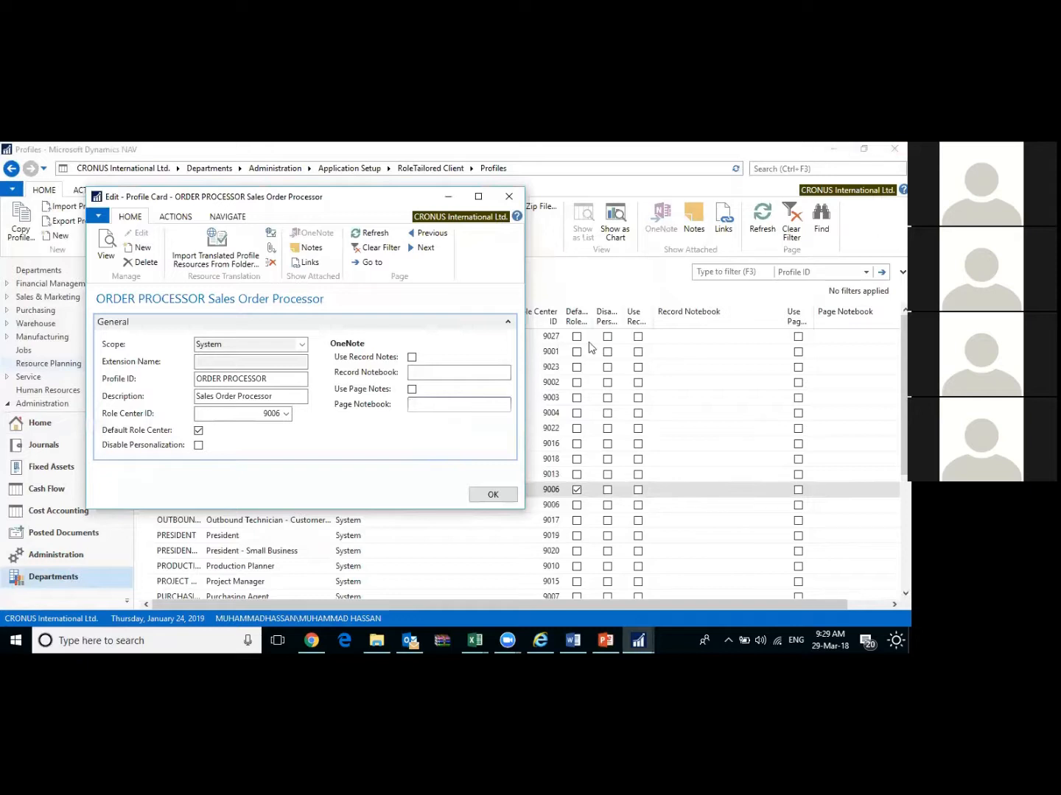
click(489, 372)
click(425, 407)
click(443, 410)
click(422, 374)
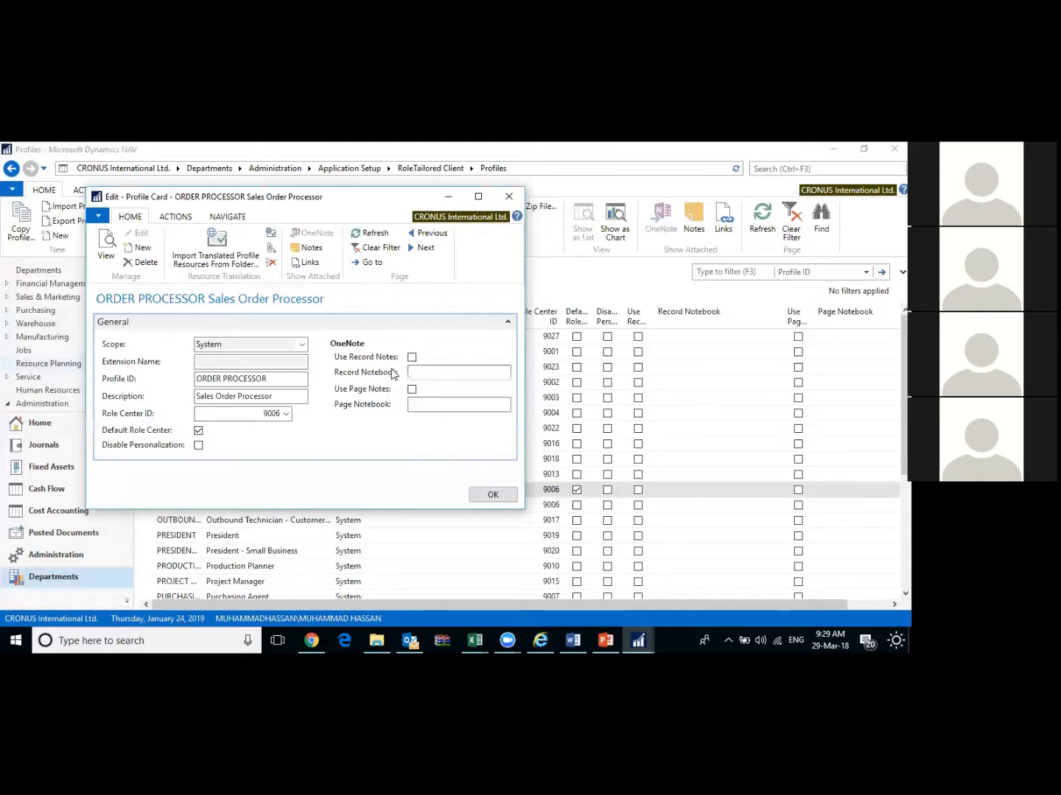
click(435, 407)
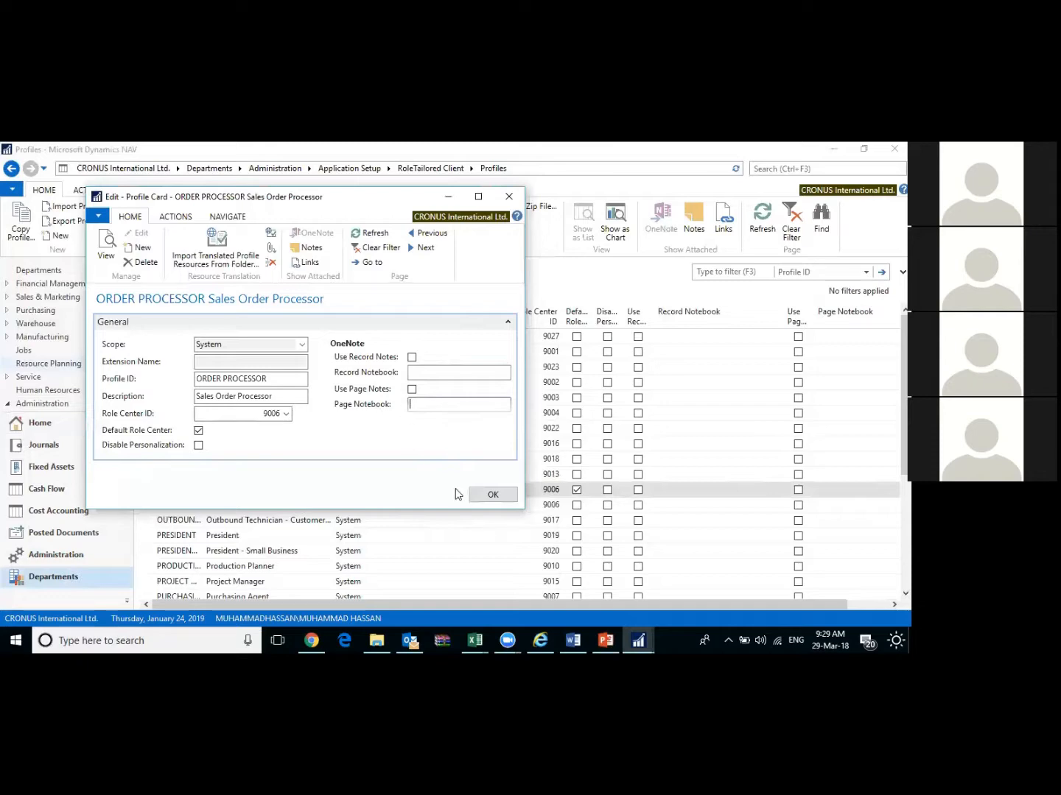
click(490, 495)
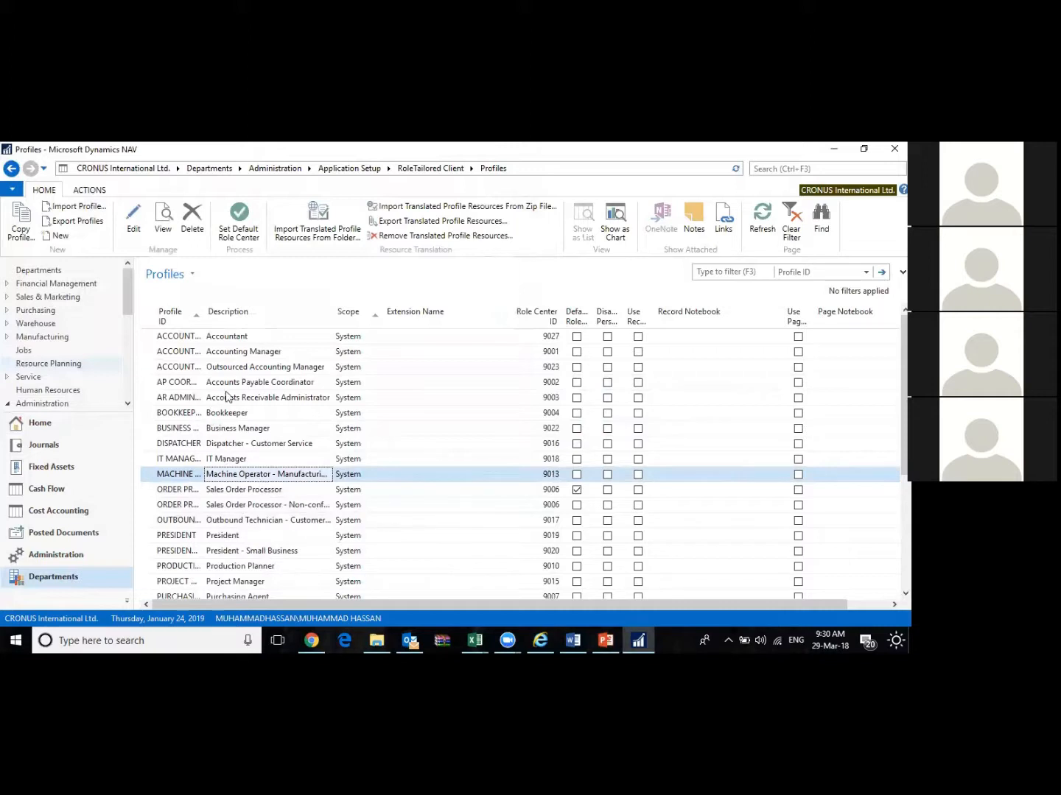
Copy the Accounting Manager profile to a new profile with the ID CFO and the scope System.
click(235, 354)
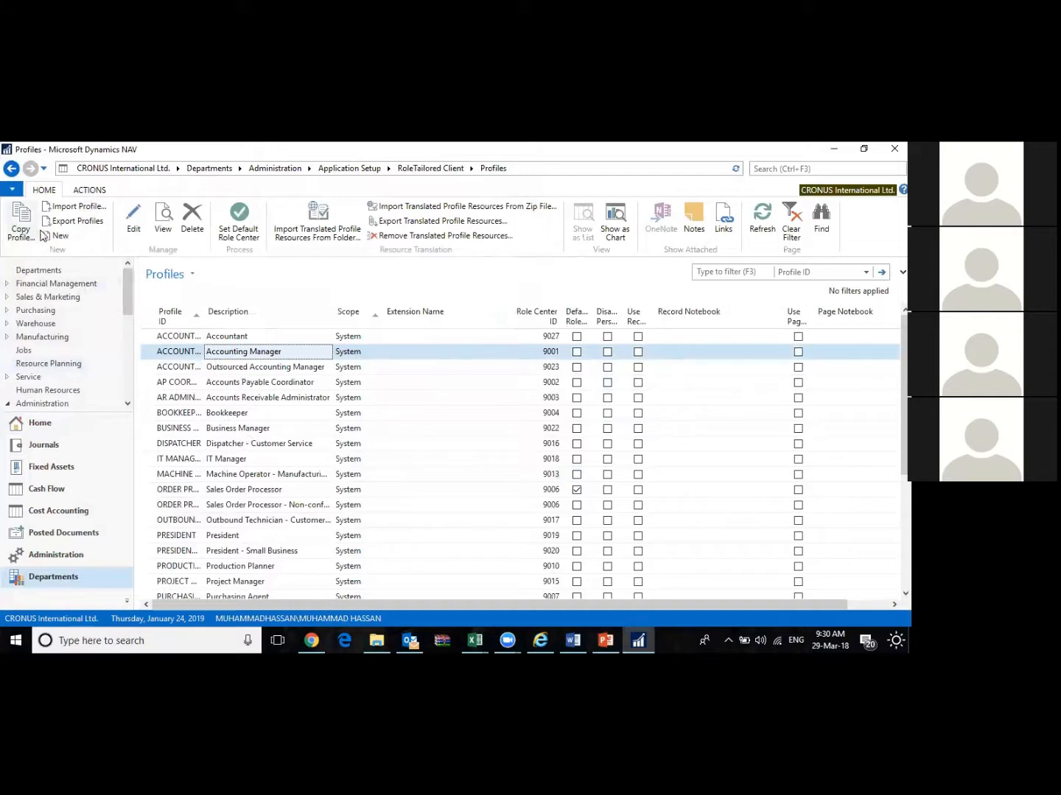
click(20, 221)
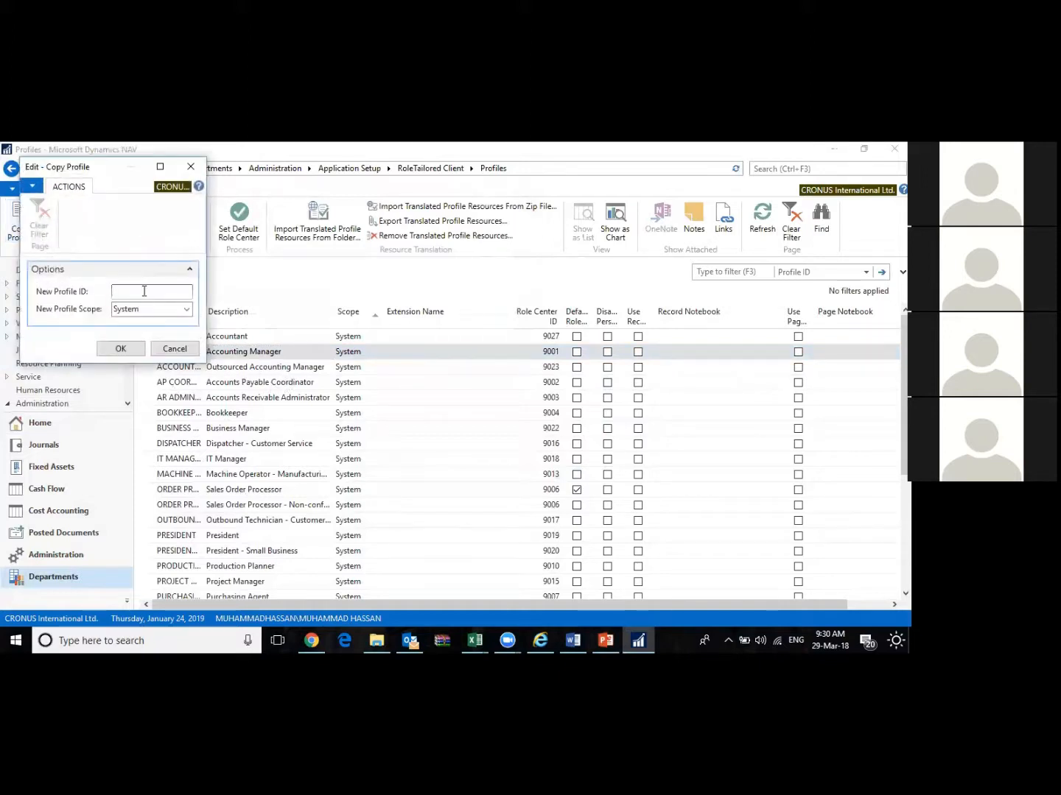
text(Seni)
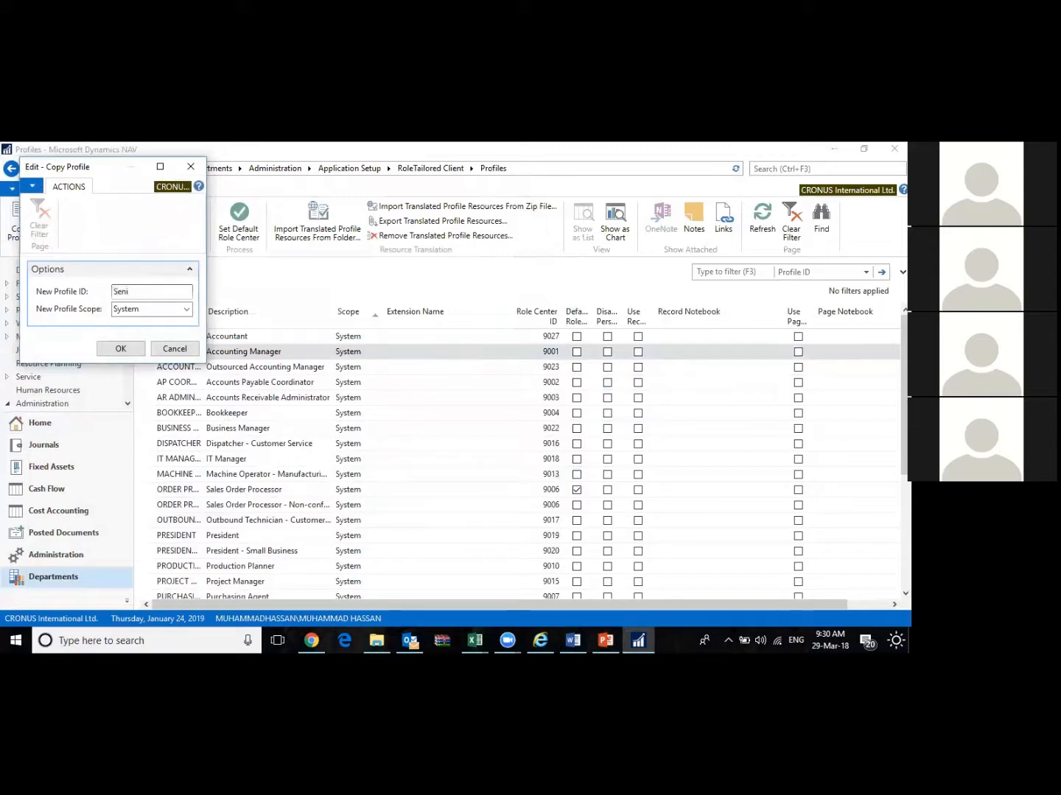
text(Chief Finance Officer)
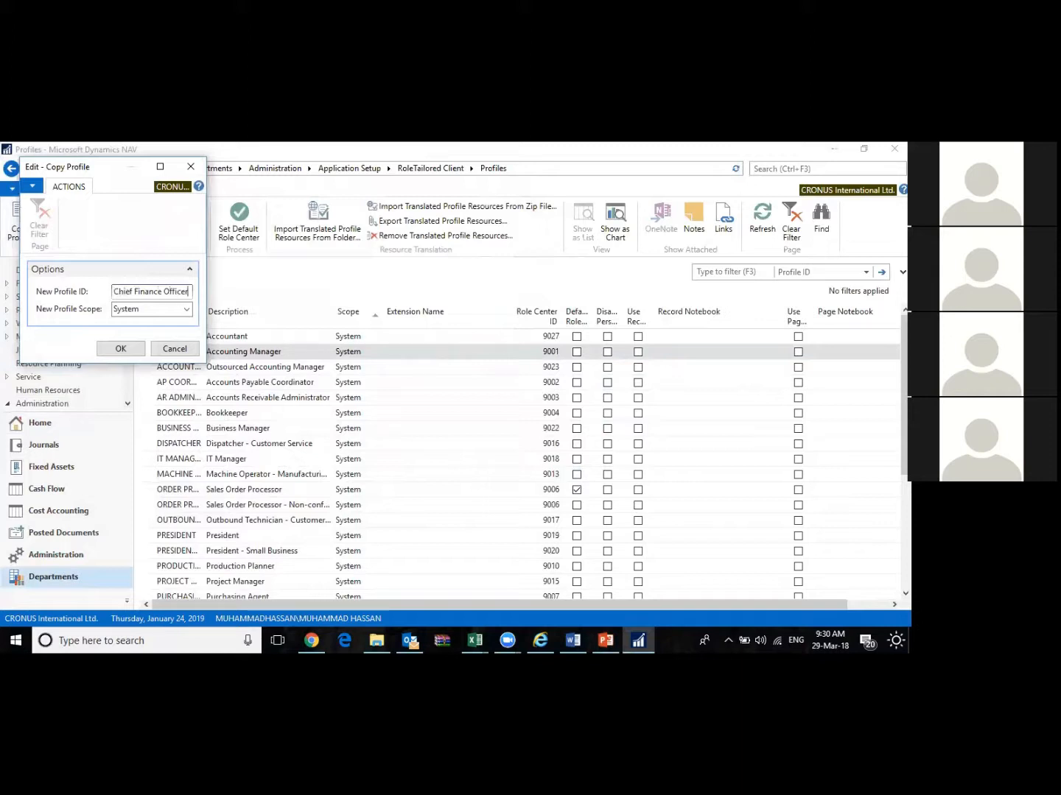
key(ctrl+shift+Left)
key(shift+Home)
key(BackSpace)
text(CFO)
click(107, 350)
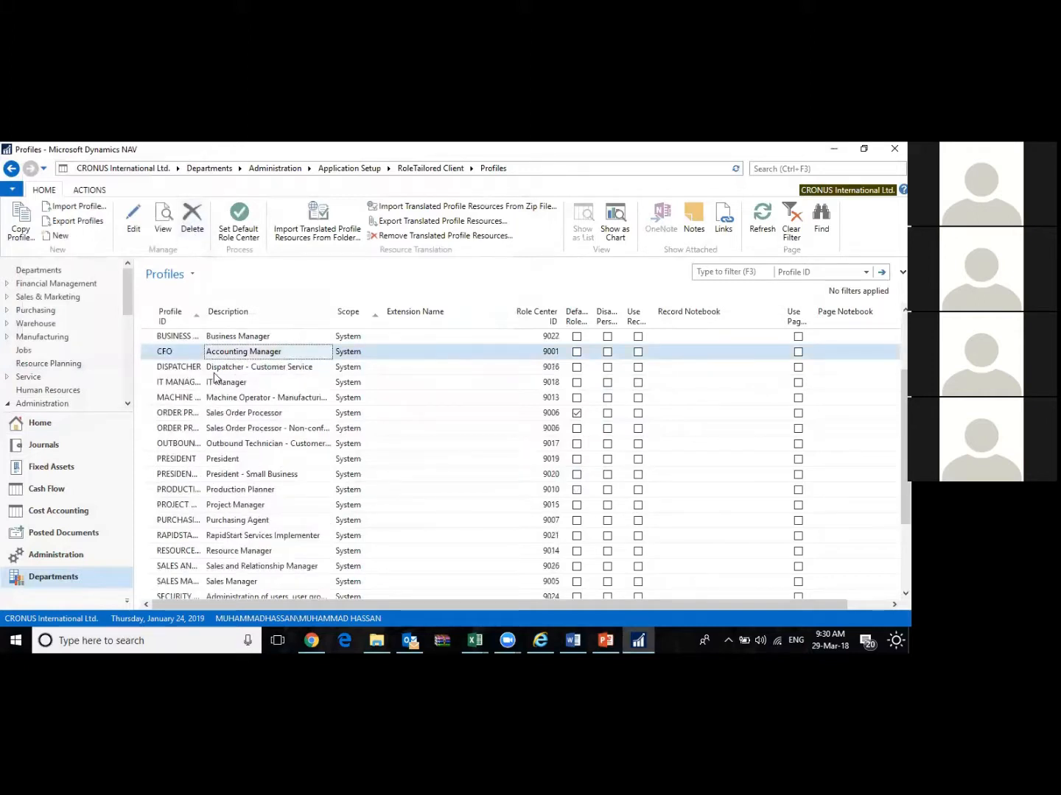
Set the CFO profile's description to Chief Finance Officer, and select that profile in the Profiles list.
click(189, 354)
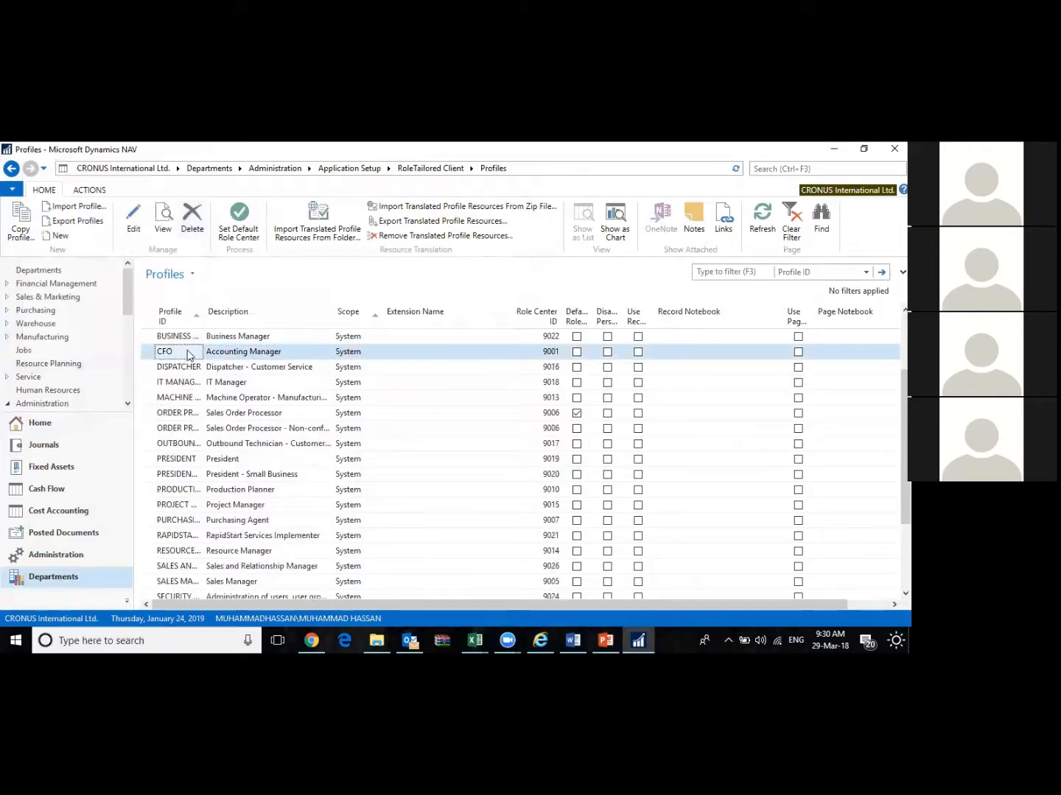
double_click(189, 354)
click(290, 398)
key(ctrl+a)
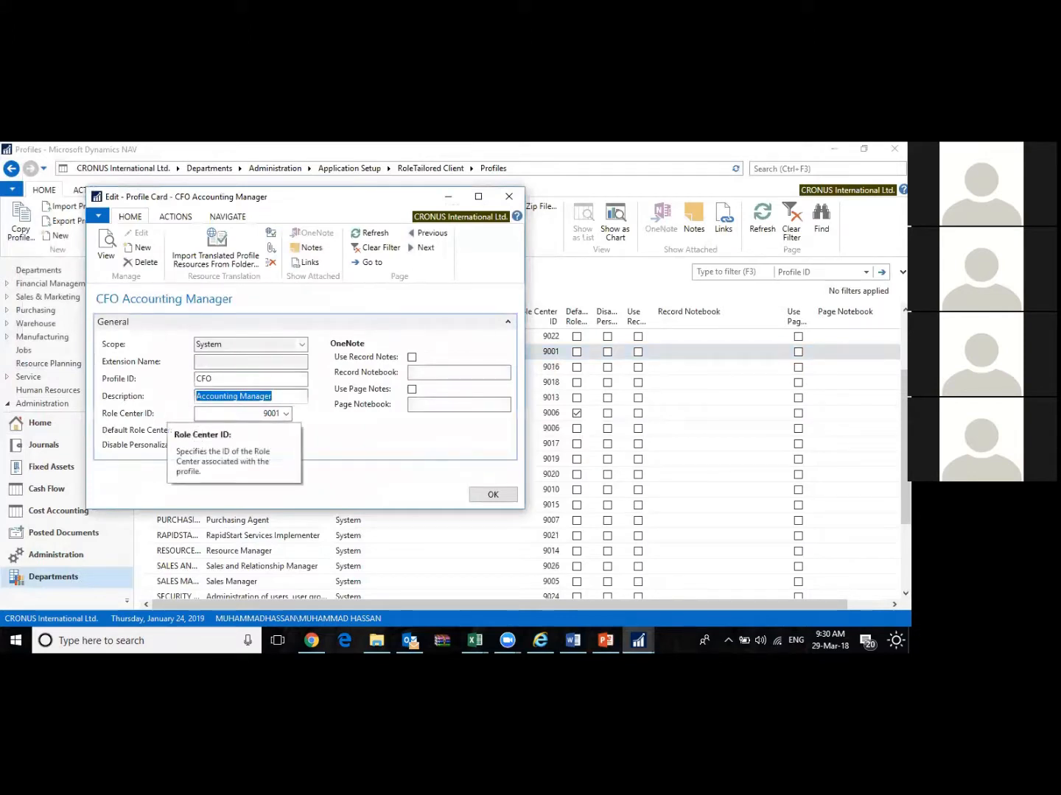
text(Chief Fina)
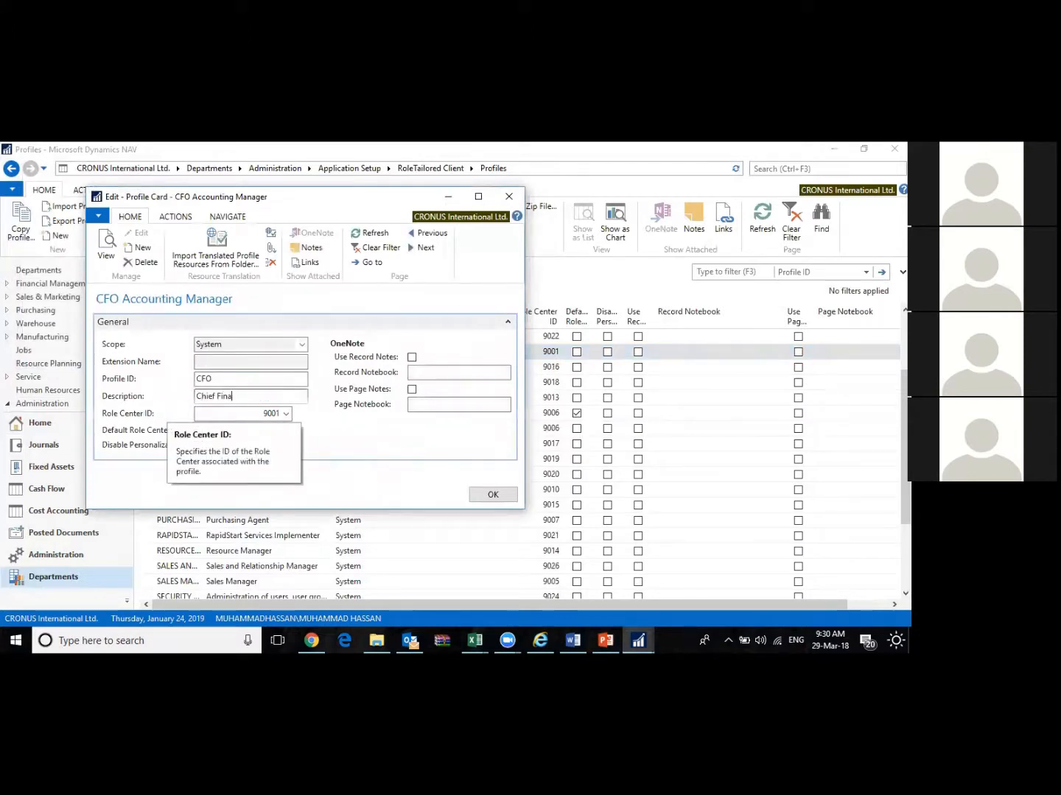
text(nce Offices)
key(BackSpace)
text(r)
key(Tab)
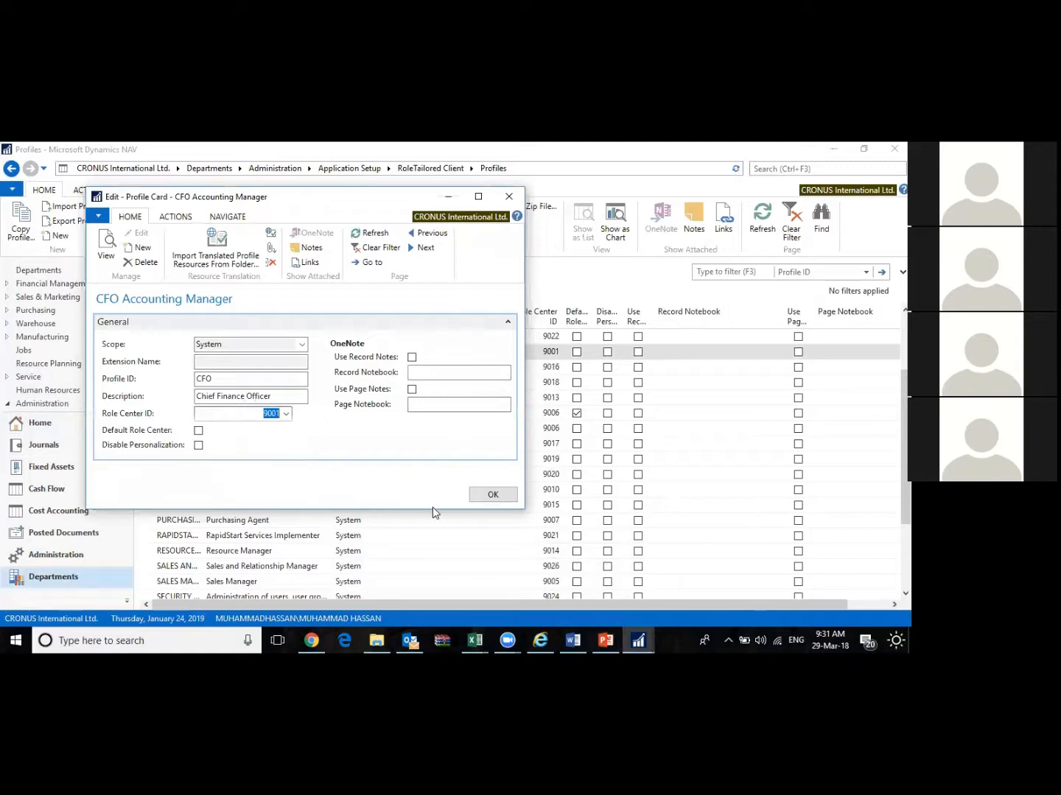
click(492, 495)
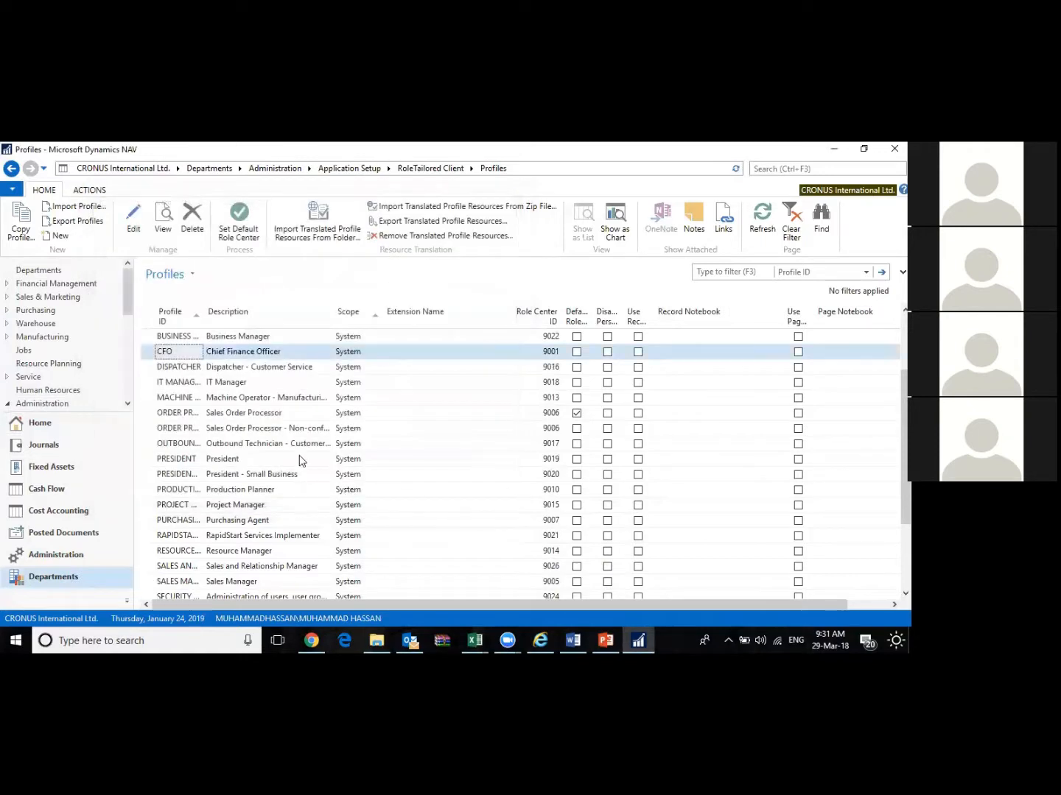
click(256, 378)
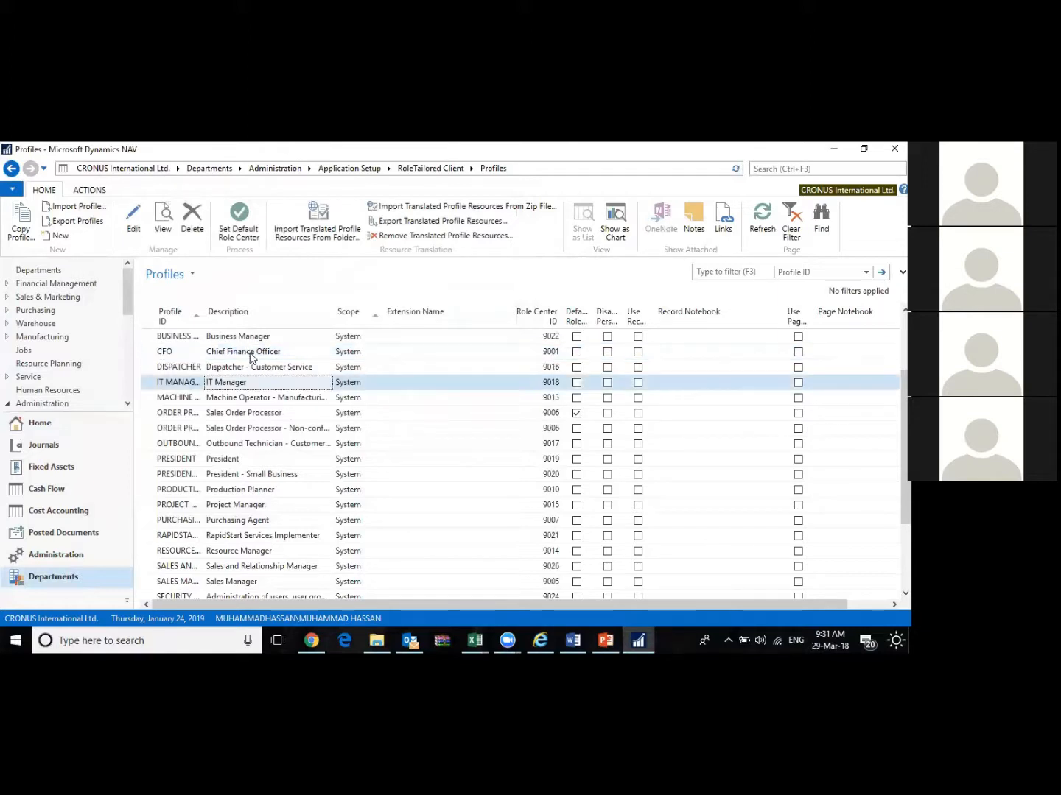
click(249, 354)
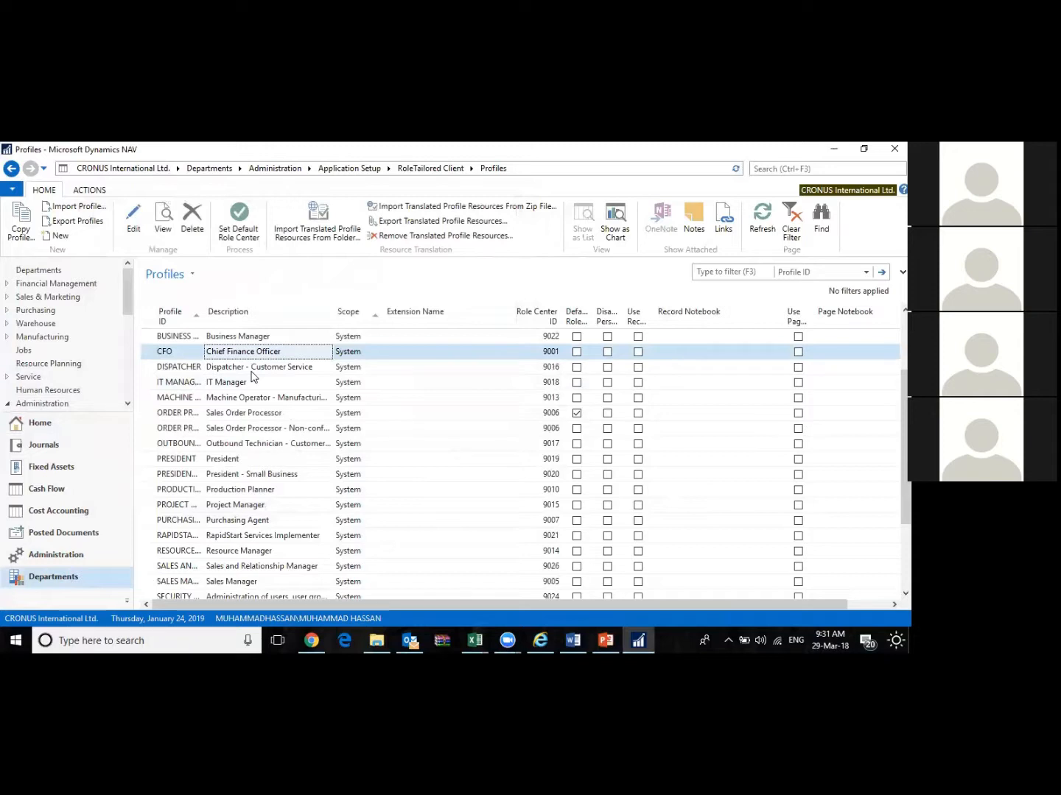
Search for and open the User Personalization list, and select the existing entry that has a user ID.
click(766, 173)
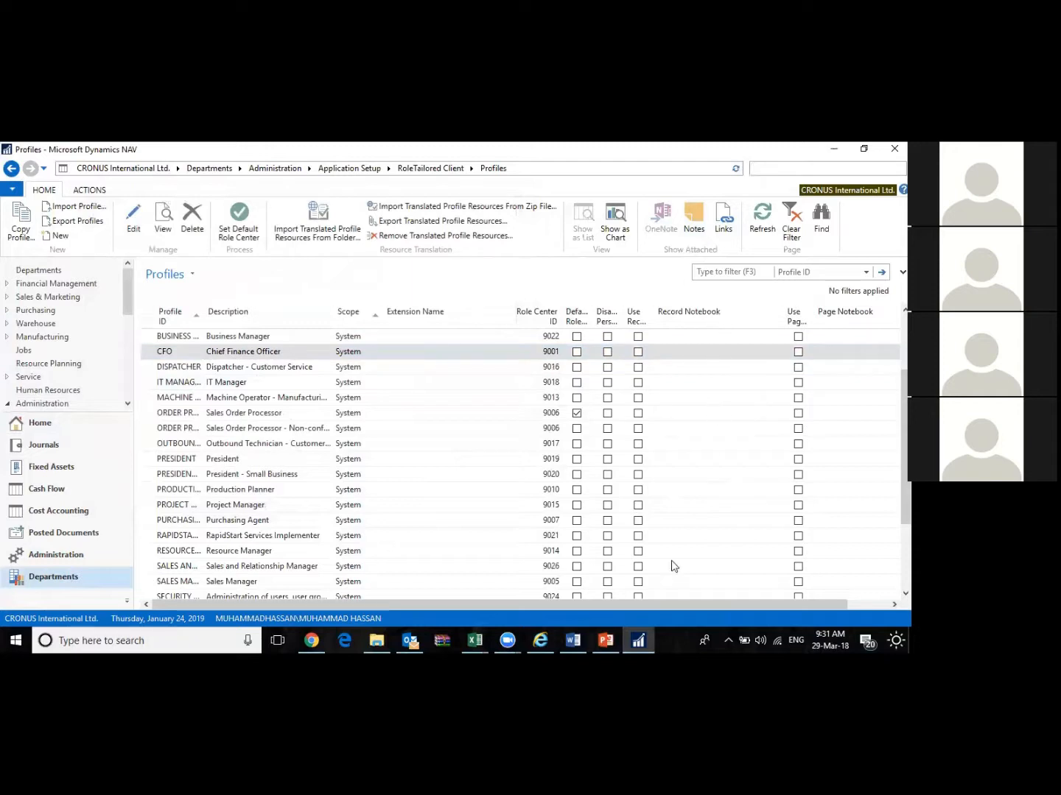
text(user perso)
key(Down)
key(Return)
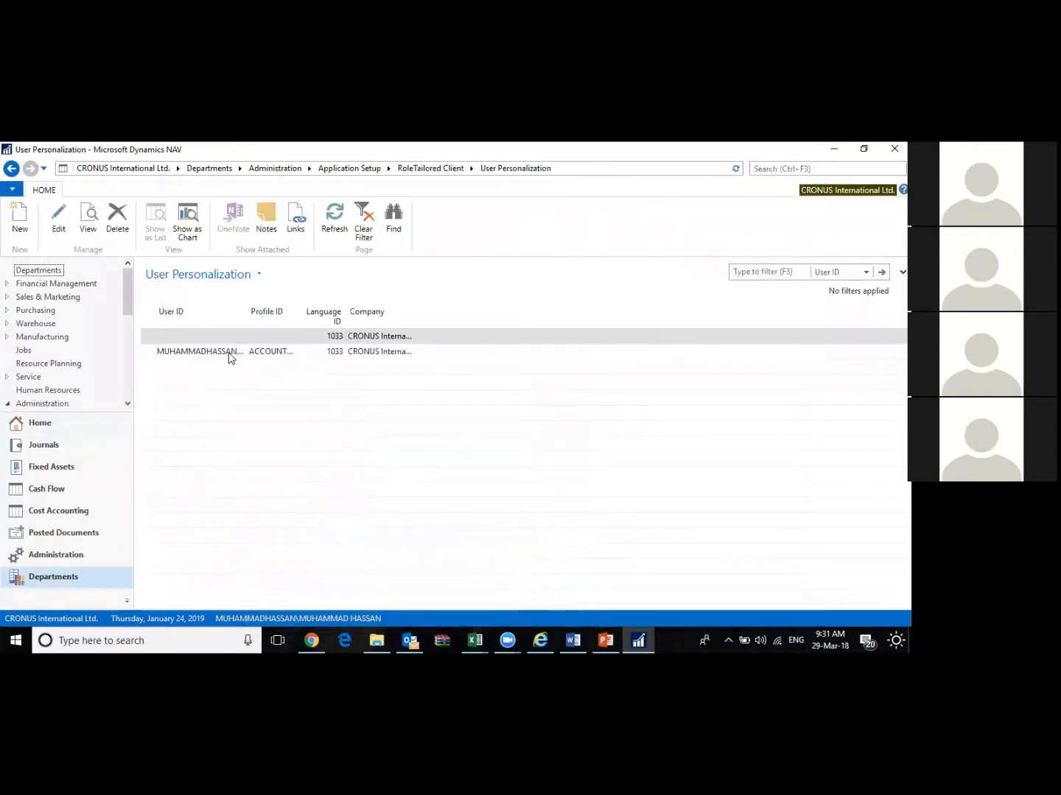
click(229, 352)
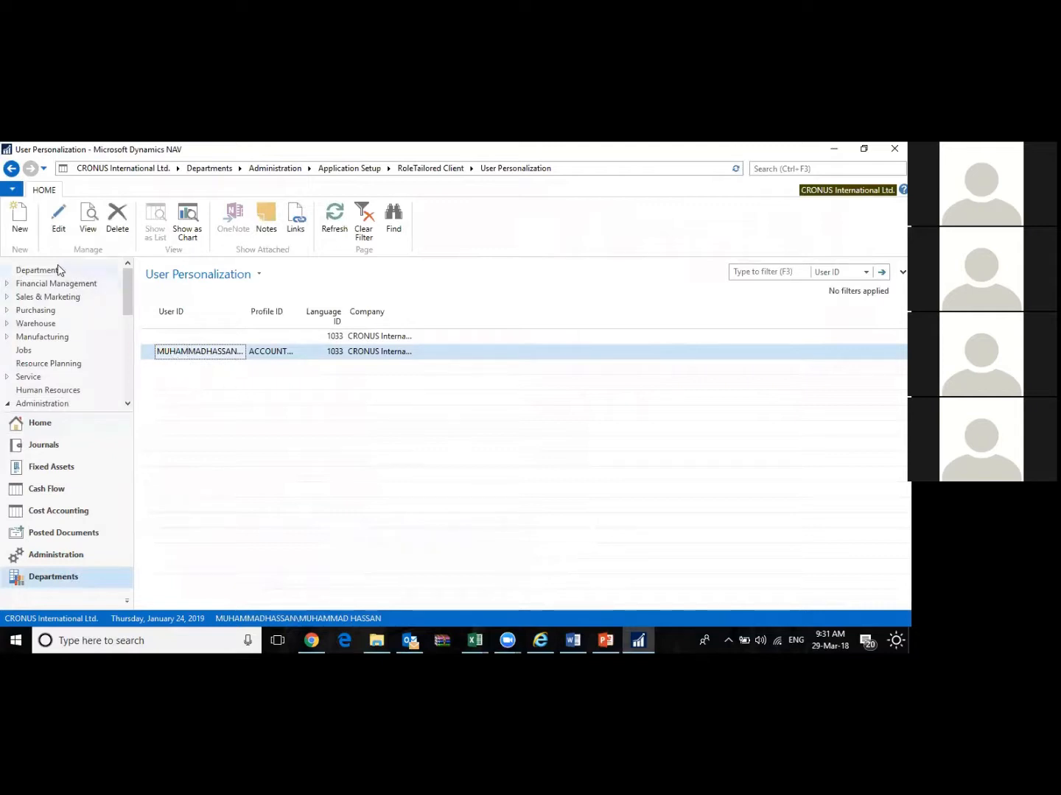
Create a user personalization card for the first account in the Users list and assign it the CFO profile.
click(19, 228)
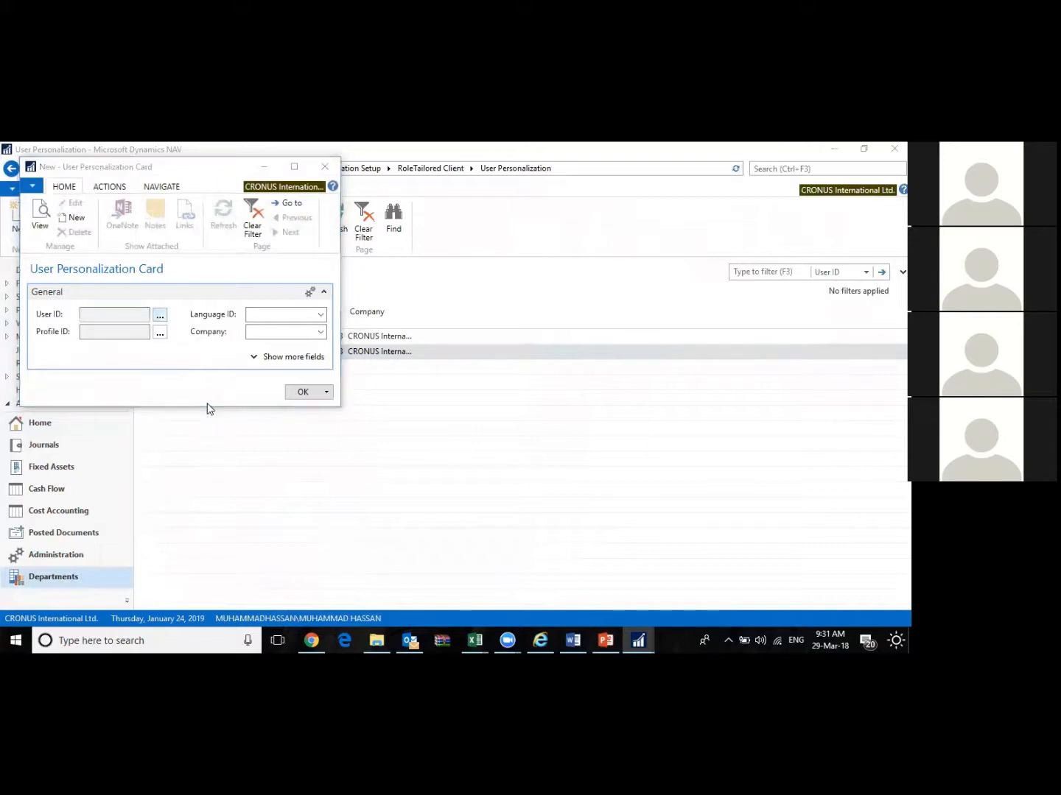
click(160, 314)
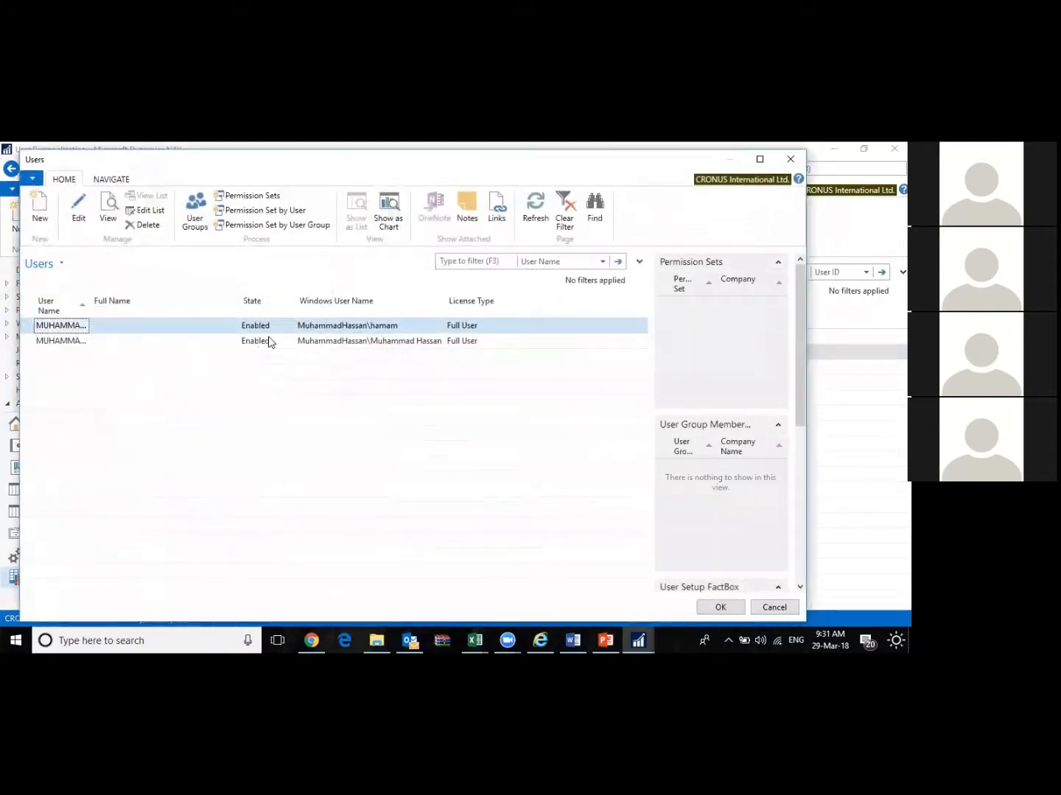
click(332, 329)
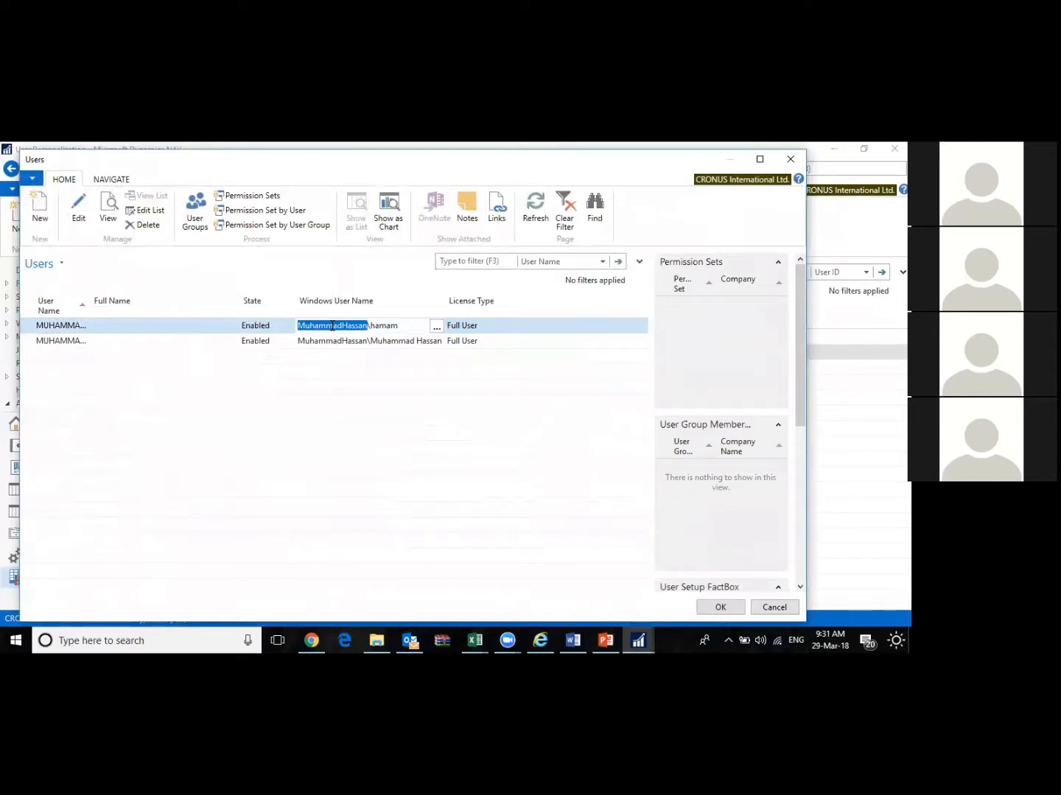
double_click(56, 329)
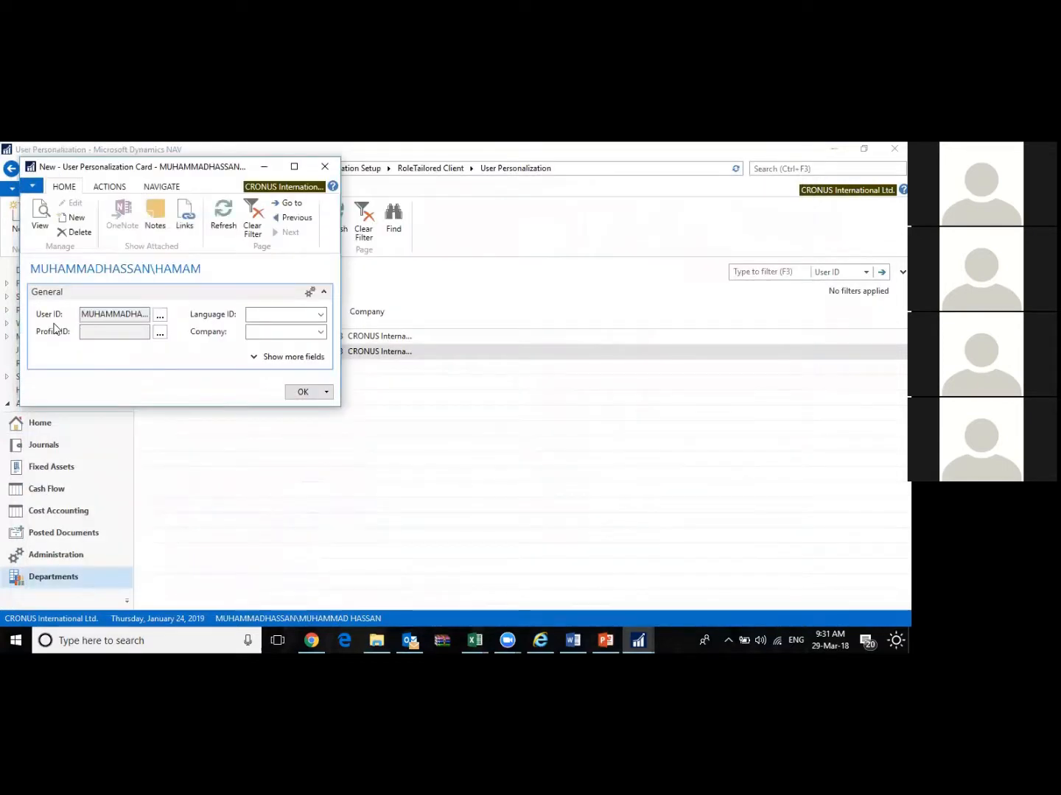
click(160, 333)
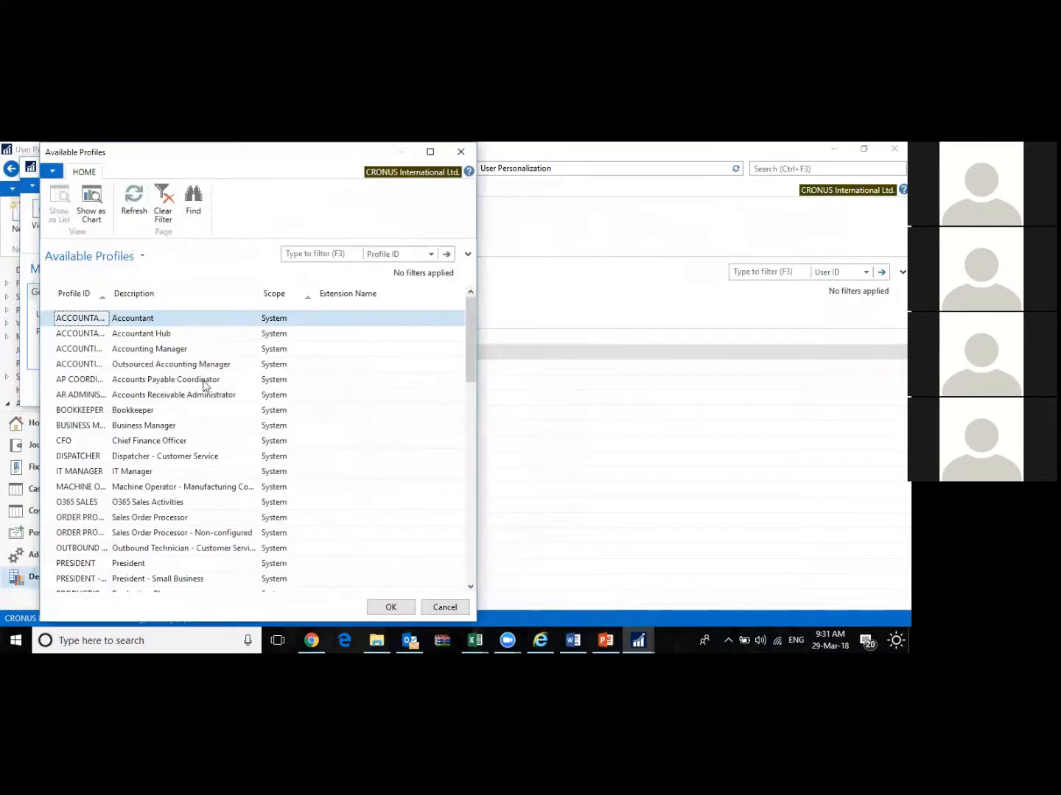
click(104, 442)
double_click(104, 442)
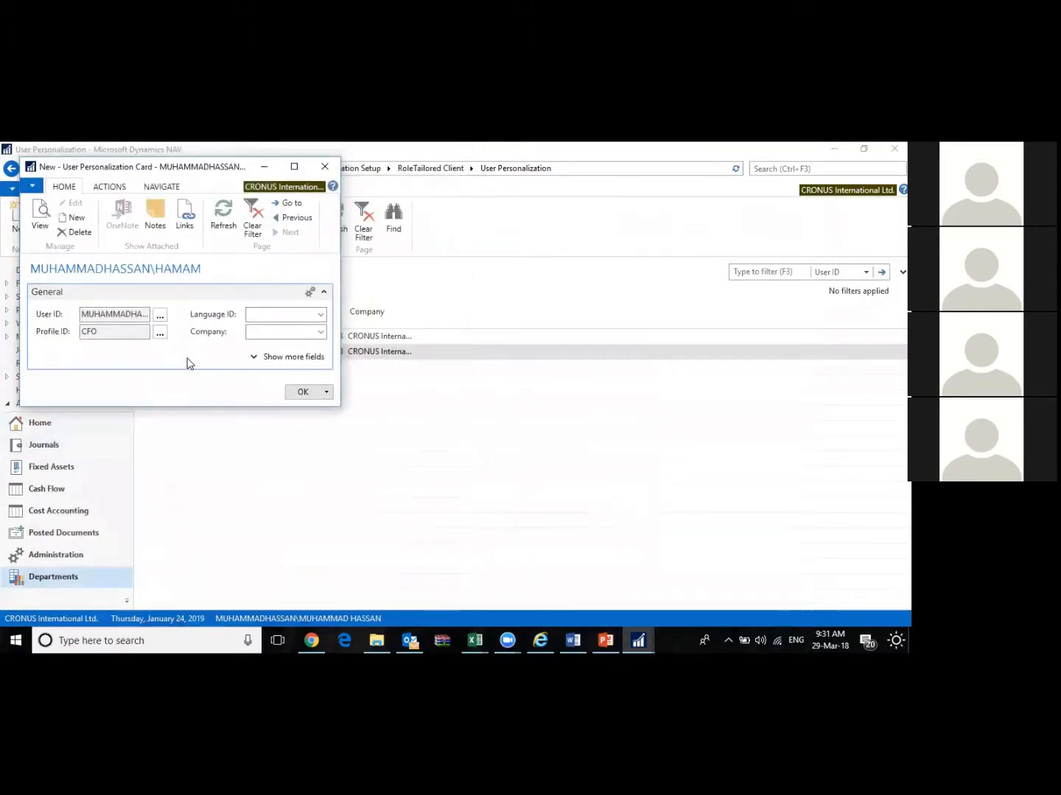
Set the card's Language ID to 1033 and its company to CRONUS International Ltd., and save the card.
click(320, 314)
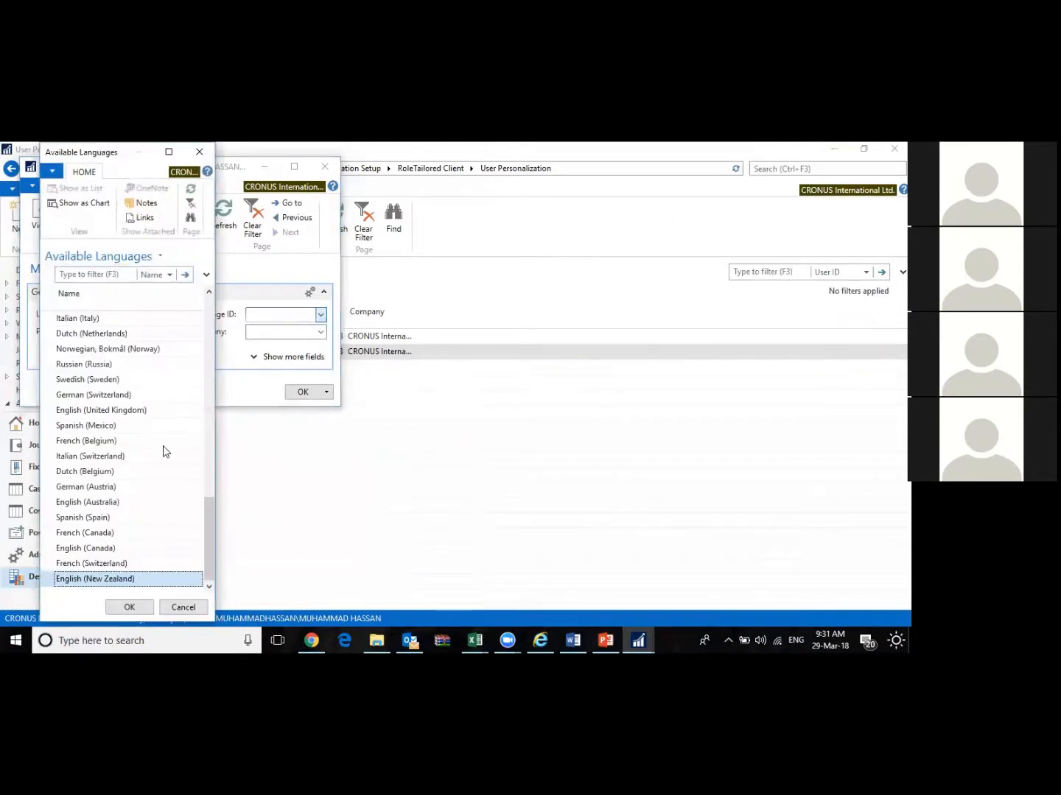
double_click(110, 581)
key(shift+Tab)
text(1033)
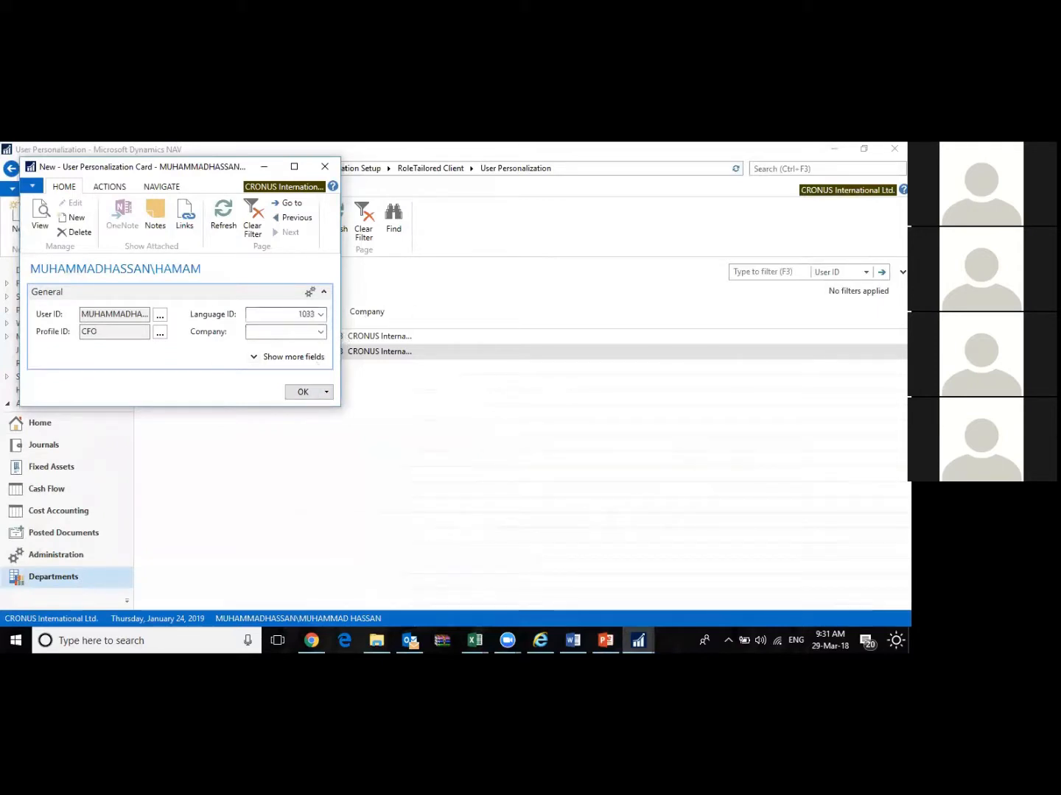
key(Tab)
click(321, 331)
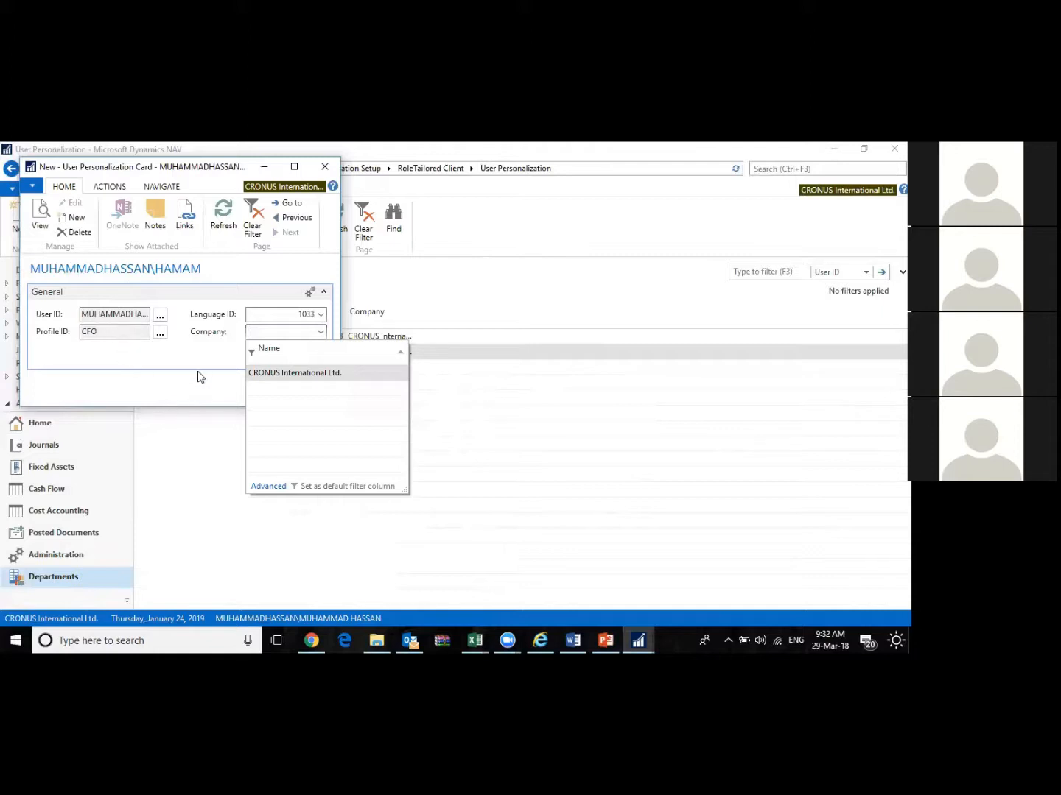
click(288, 375)
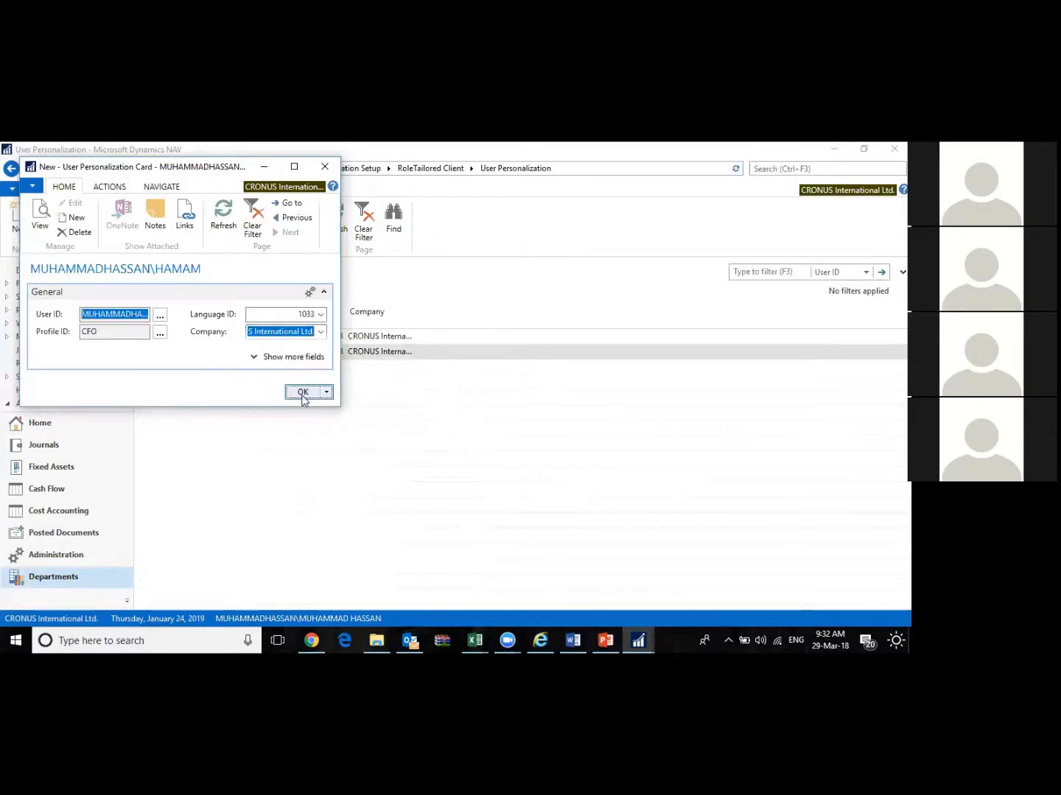
click(302, 394)
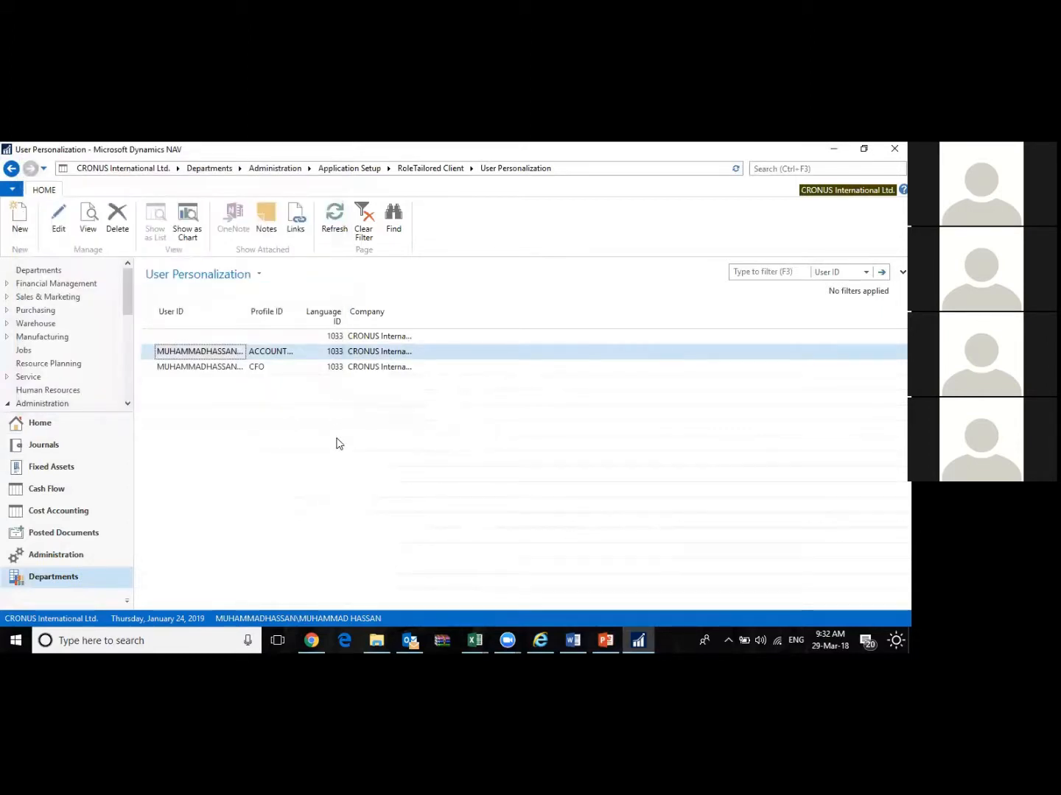
Switch to File Explorer and open the Program Files (x86) folder on Local Disk (C:).
click(837, 153)
click(378, 639)
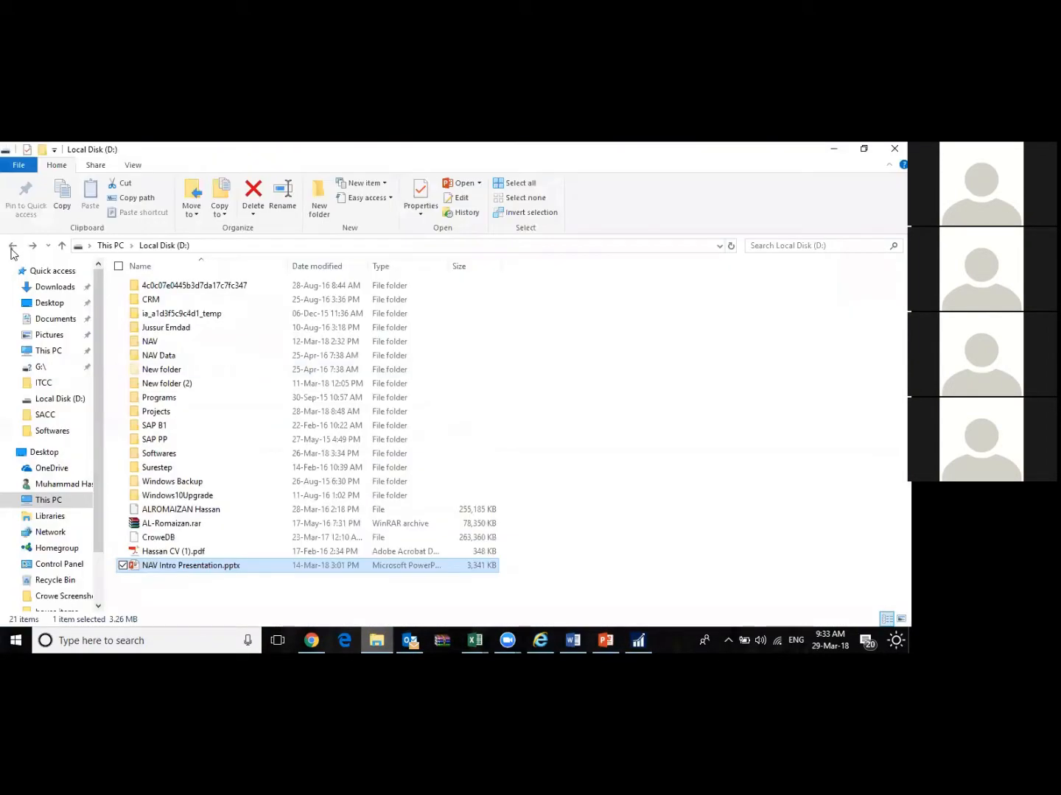
click(11, 247)
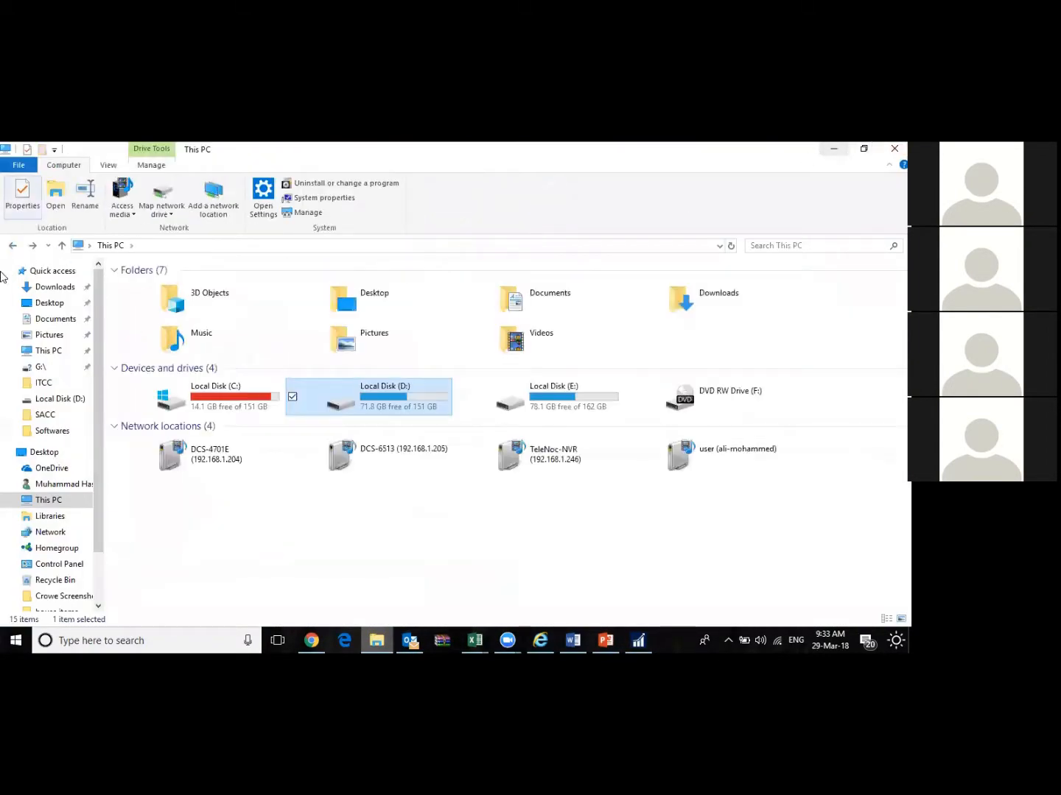
click(224, 408)
double_click(220, 399)
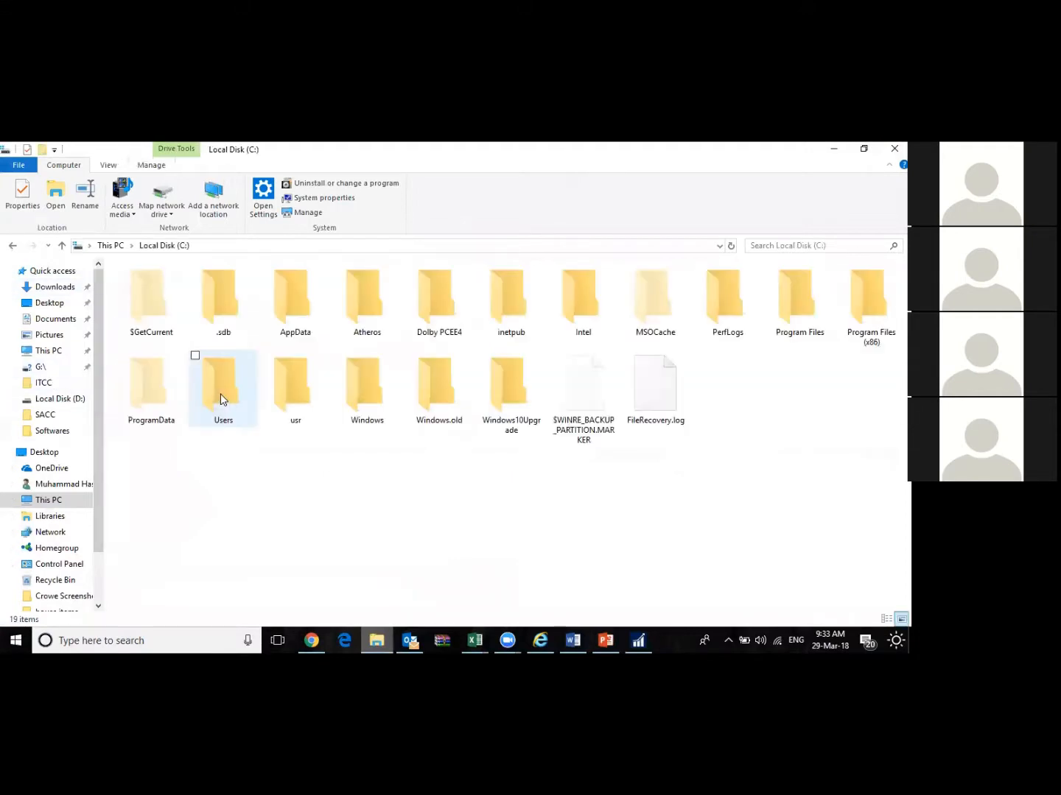
key(Right)
key(Right)
key(Right)
key(Right)
key(Right)
key(Right)
key(Right)
key(Right)
key(Right)
key(Right)
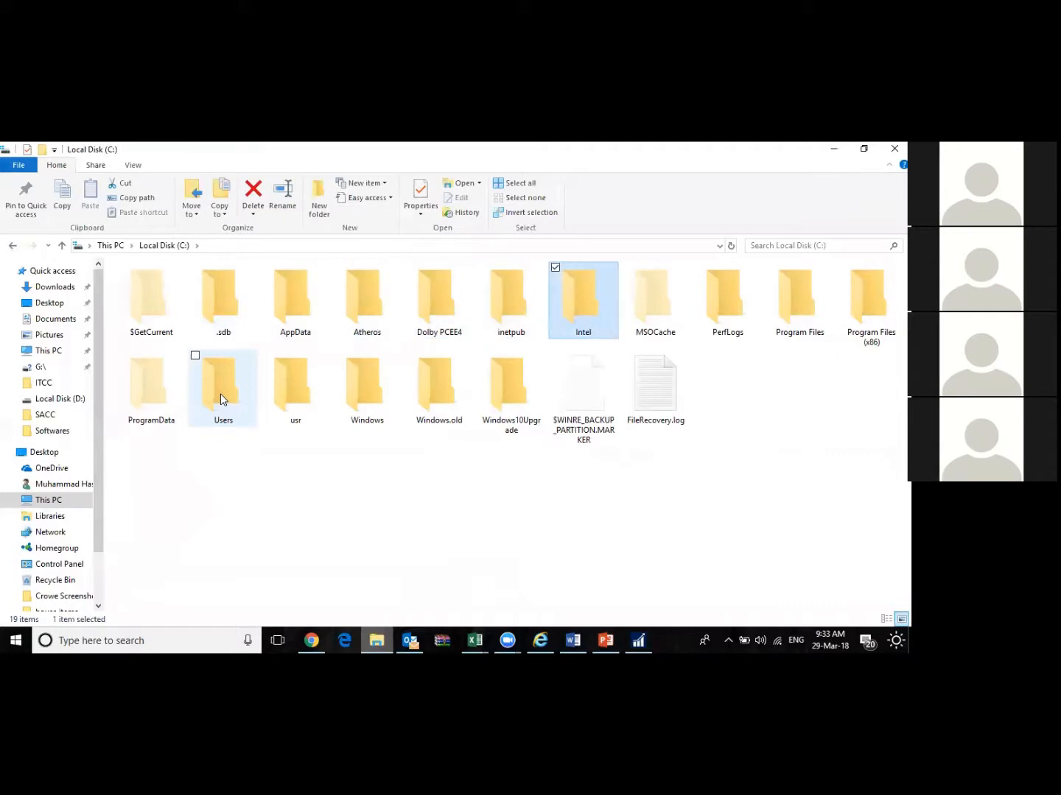
key(Return)
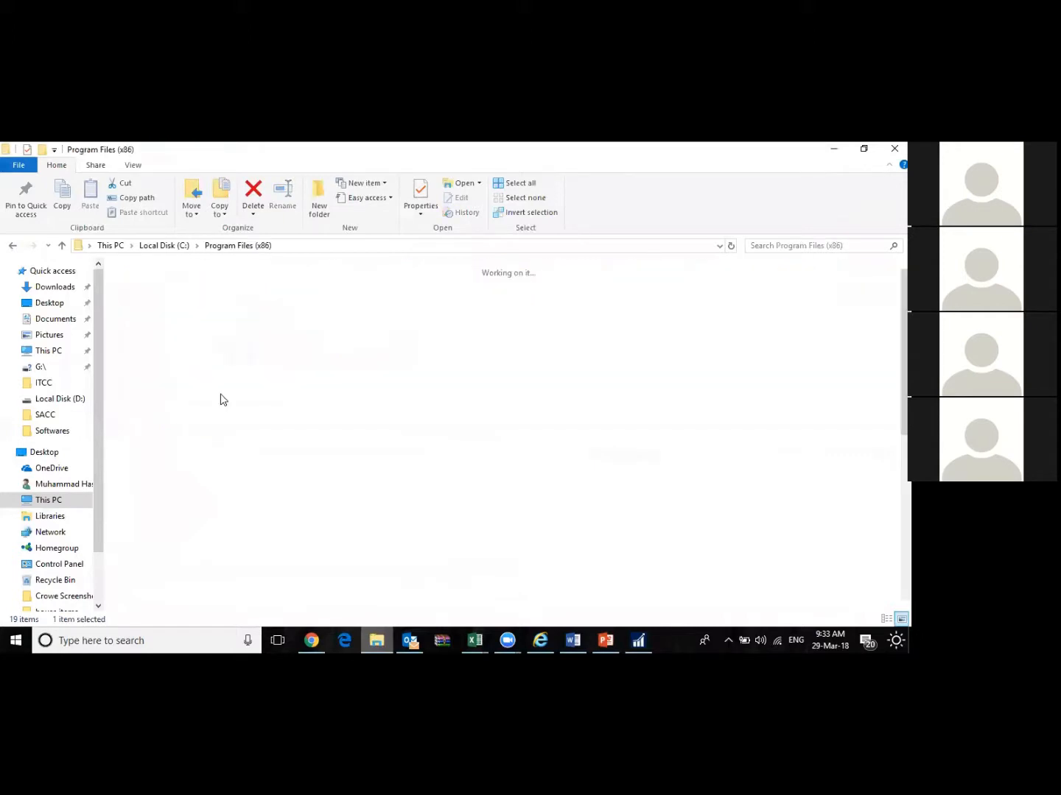
Open the RoleTailored Client folder inside Microsoft Dynamics NAV\110.
key(Down)
key(Down)
key(Down)
key(Up)
key(Right)
key(Right)
key(Right)
key(Right)
key(Up)
key(Right)
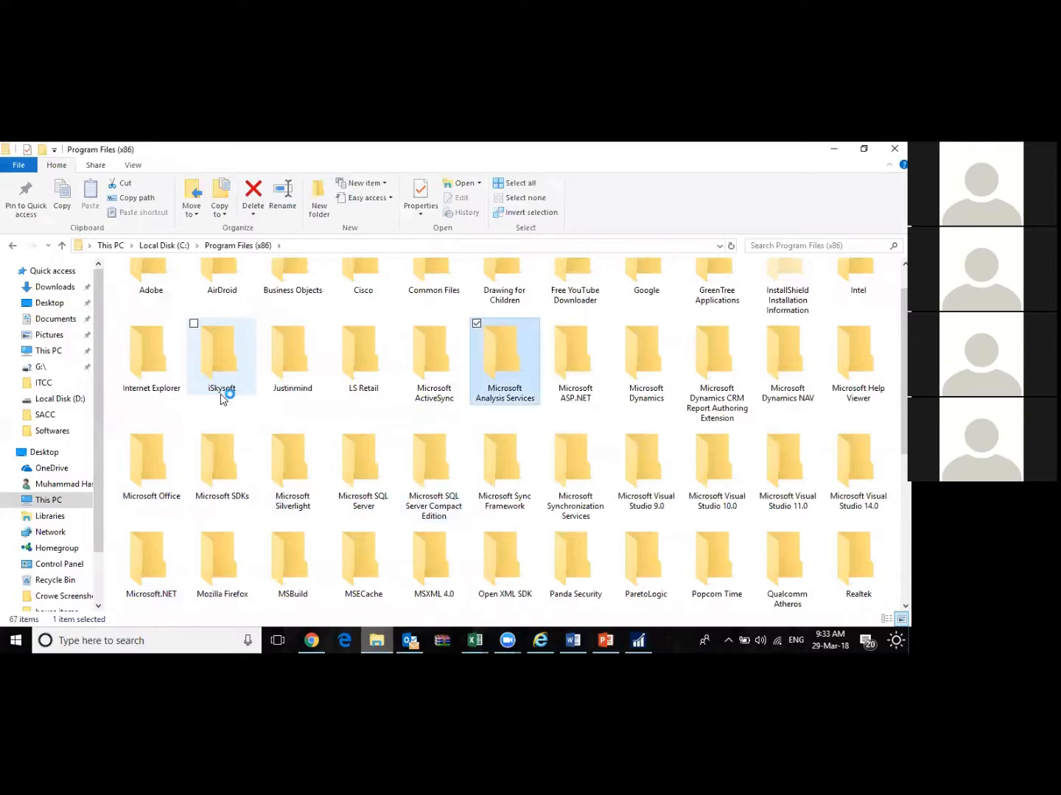
key(Right)
key(Right)
key(Right)
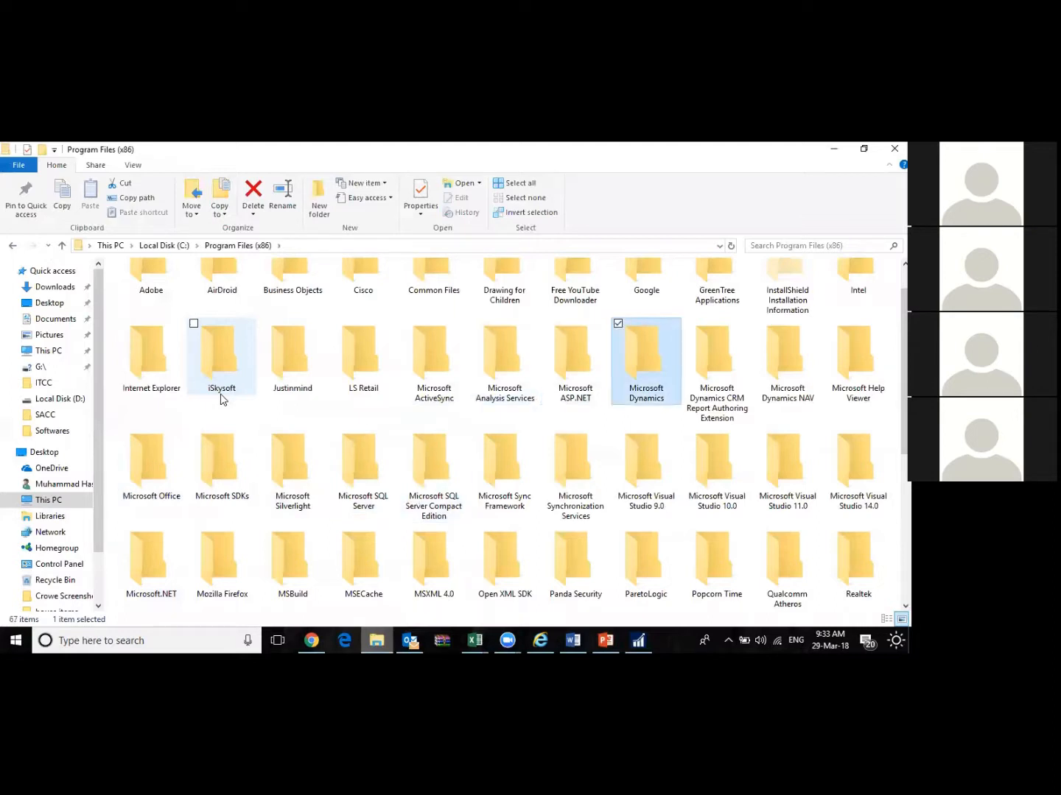
key(Right)
key(Return)
key(Down)
key(Down)
key(Down)
key(Return)
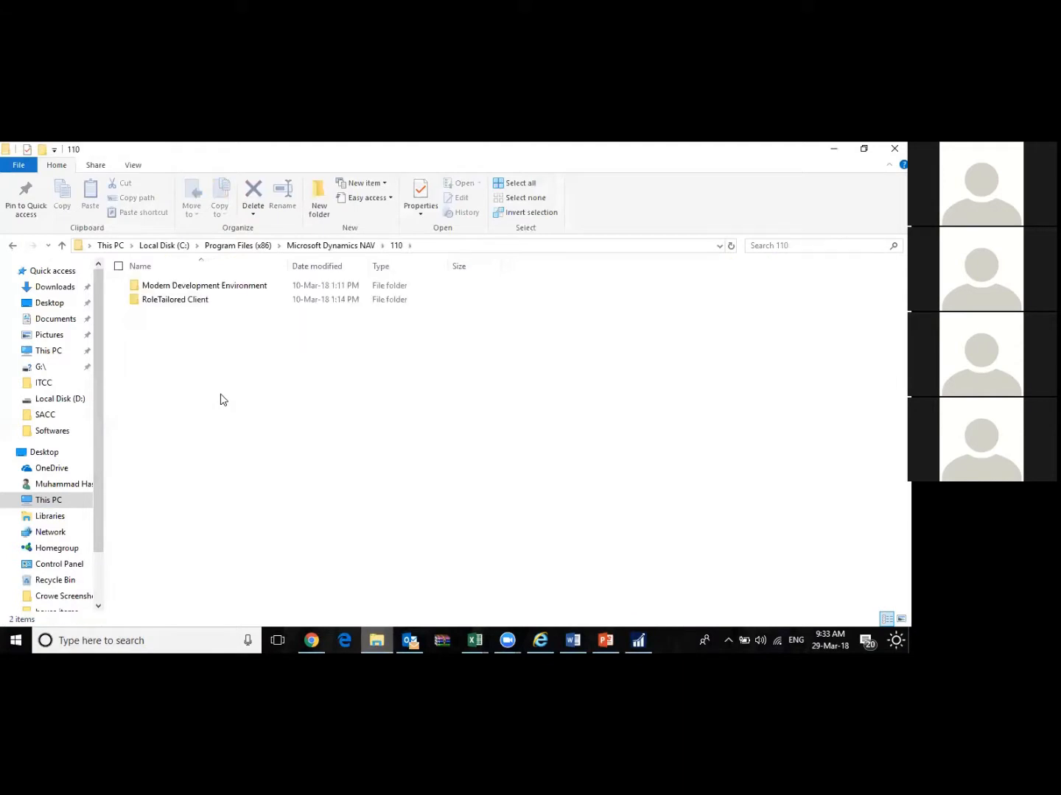
key(Down)
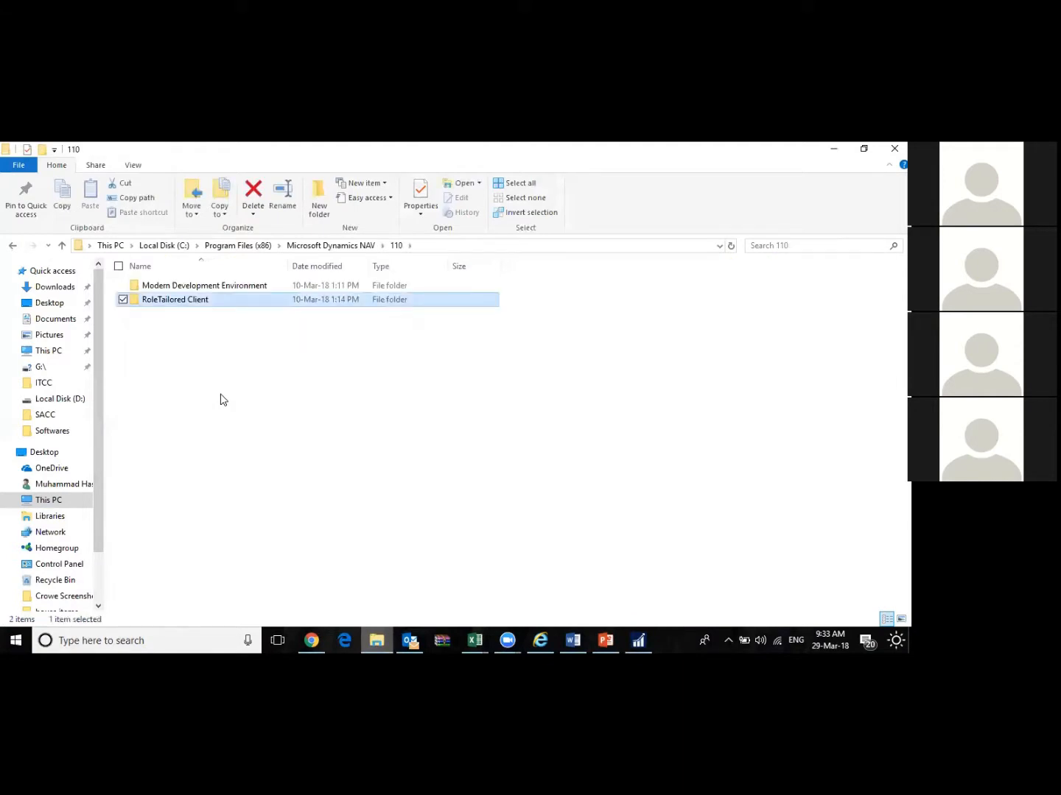
key(Return)
Look through the files in the RoleTailored Client folder for the Dynamics NAV client executable.
key(Down)
key(Down)
key(Down)
key(Down)
key(Down)
key(Down)
key(Down)
key(Down)
key(Down)
key(Down)
key(Down)
key(Down)
key(Down)
key(Down)
key(Down)
key(Down)
key(Down)
key(Down)
key(Down)
key(Down)
key(Down)
key(Down)
key(Down)
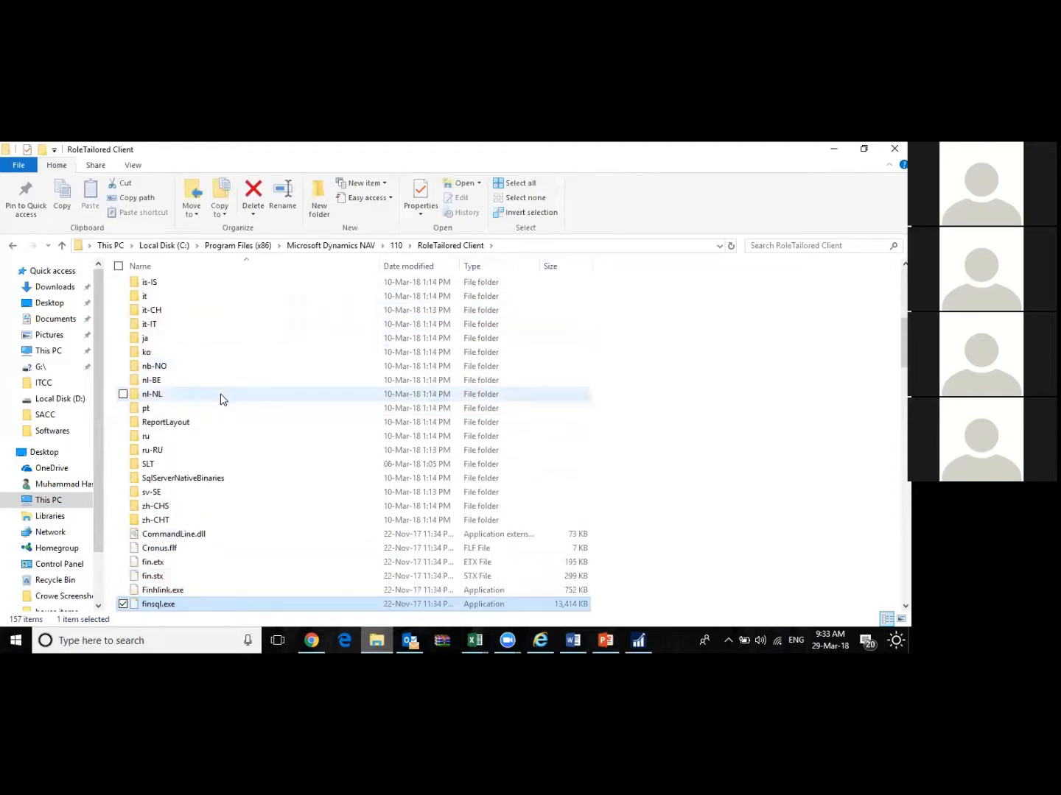
key(Down)
key(Down)
key(Down)
key(Down)
key(Down)
key(Down)
key(Down)
key(Down)
key(Down)
key(Down)
key(Down)
key(Down)
key(Down)
key(Down)
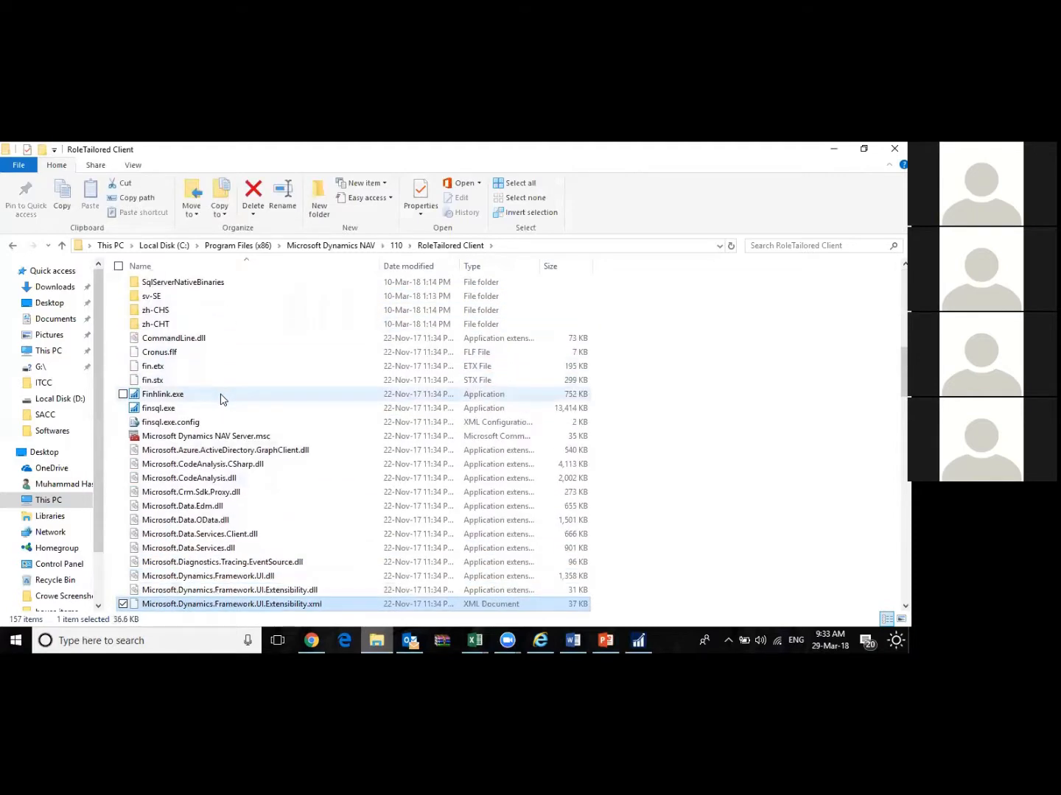
key(Down)
scroll(663, 239, up, 1)
Extend the RoleTailored Client folder path in the address to Microsoft.Dynamics.Nav.Client.exe.
click(563, 247)
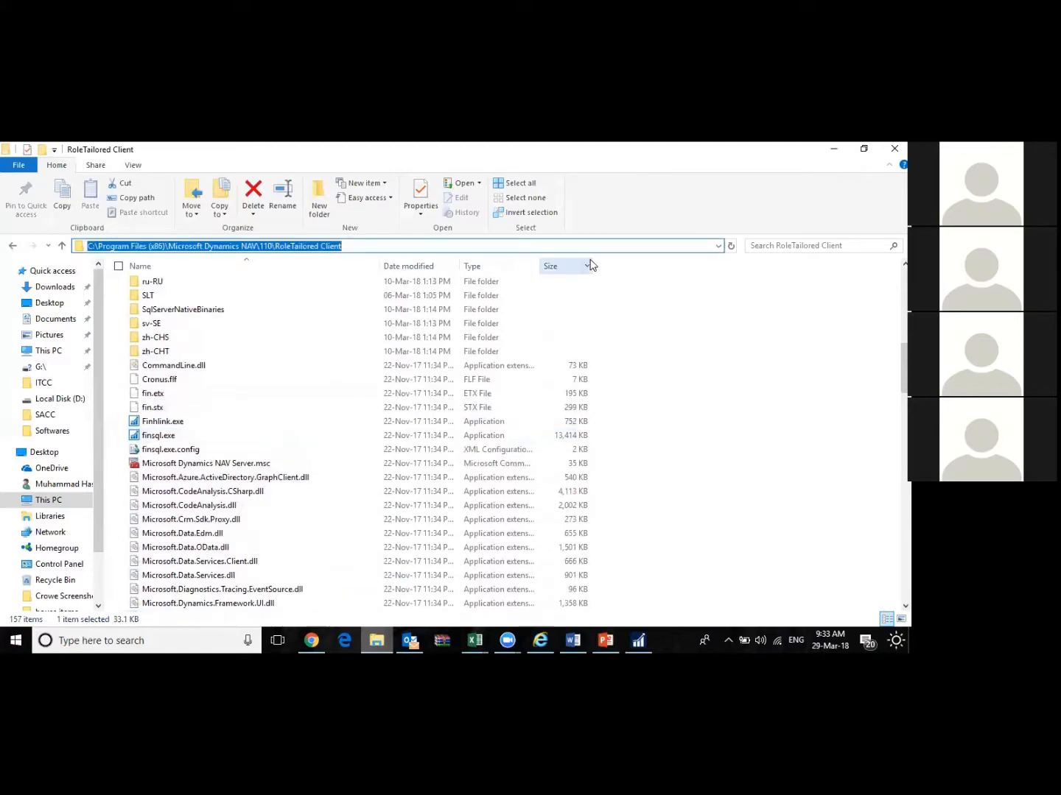
key(Right)
text(\mic)
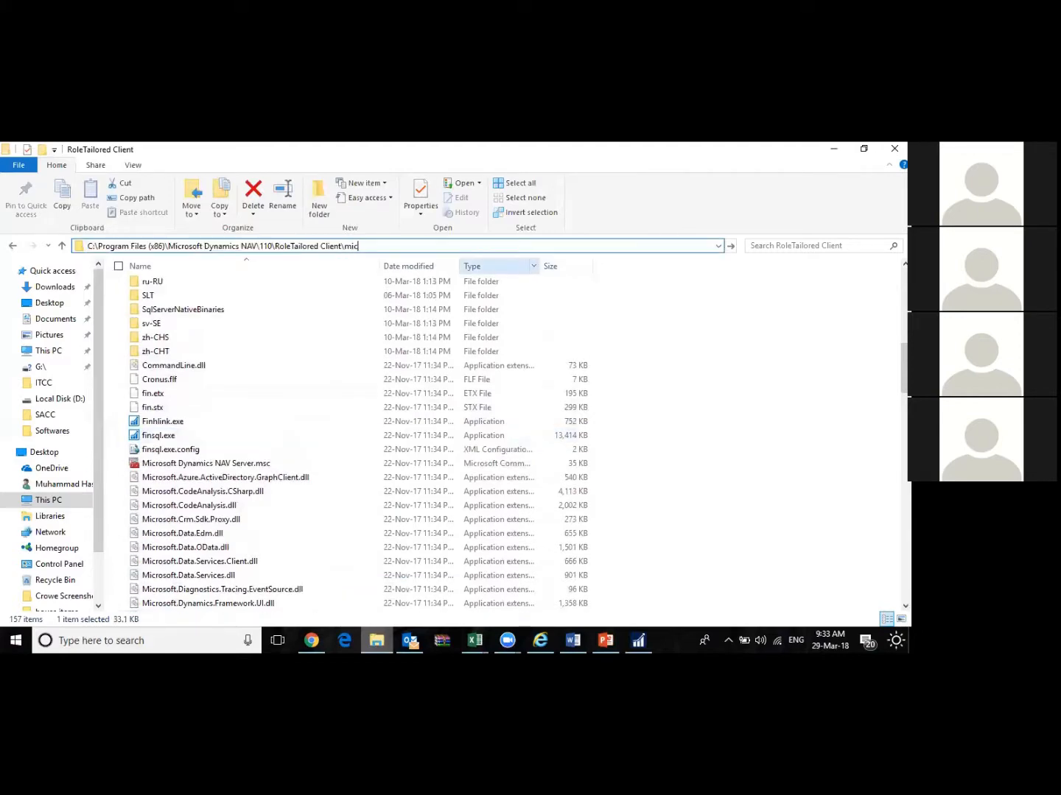
text(rosoft.dy)
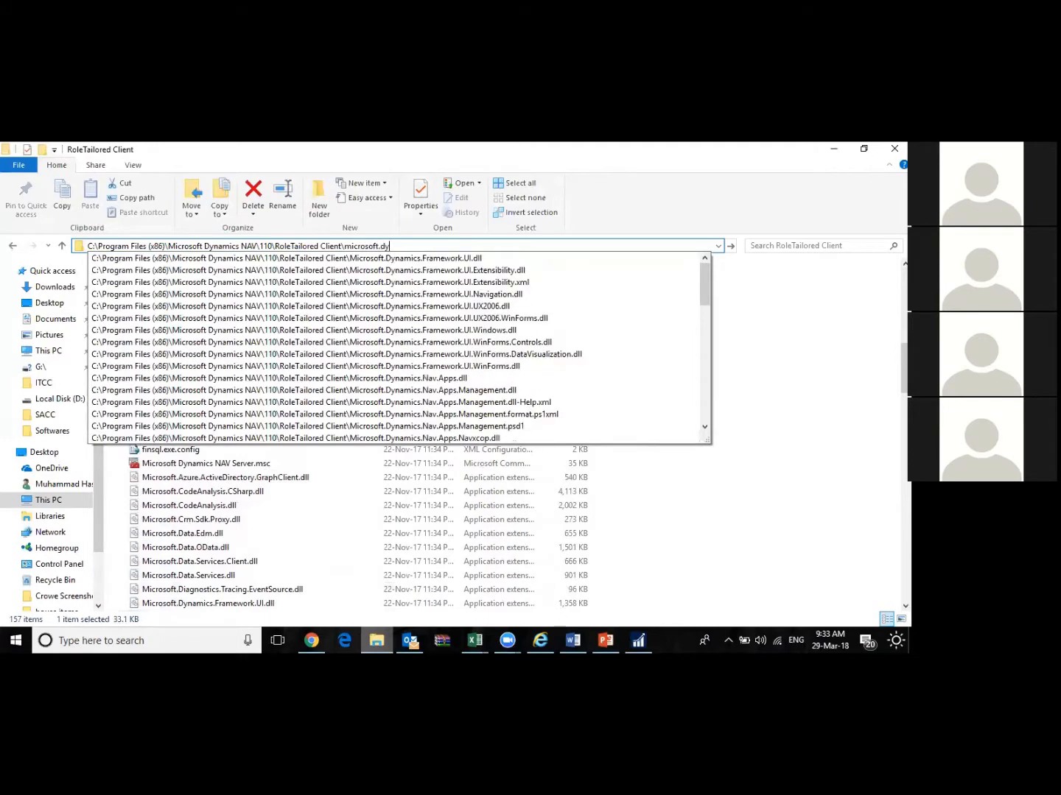
text(namics.nav)
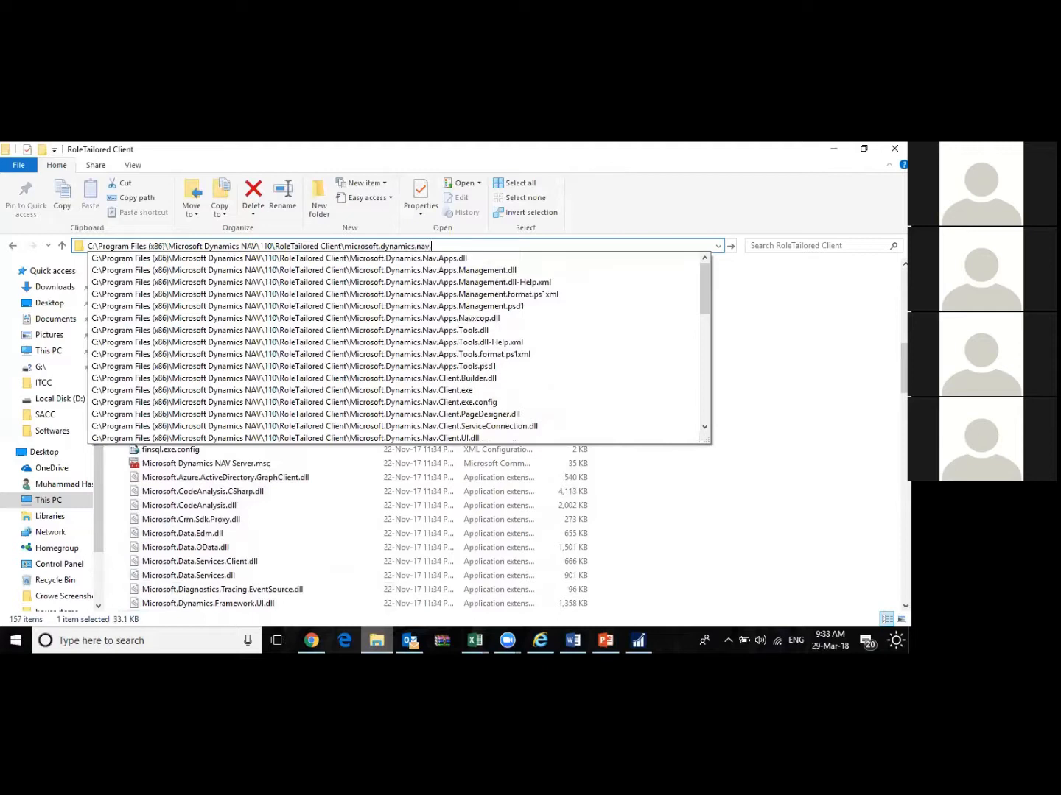
text(.clie)
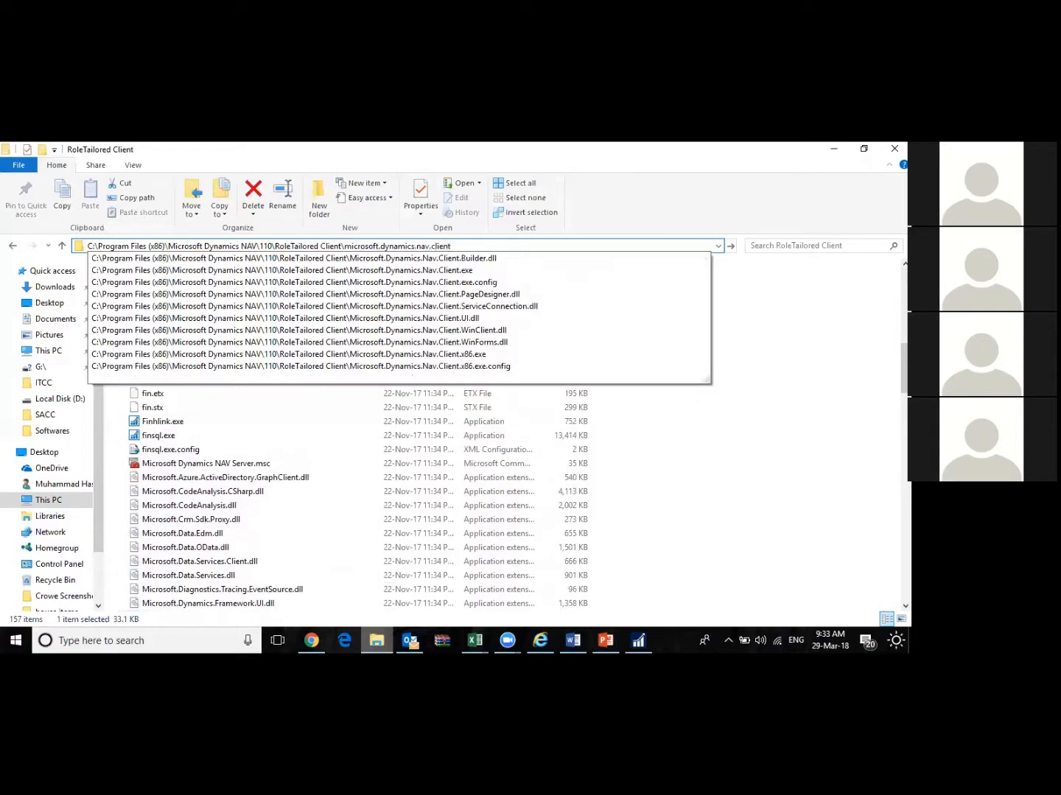
text(nt)
key(Down)
key(Down)
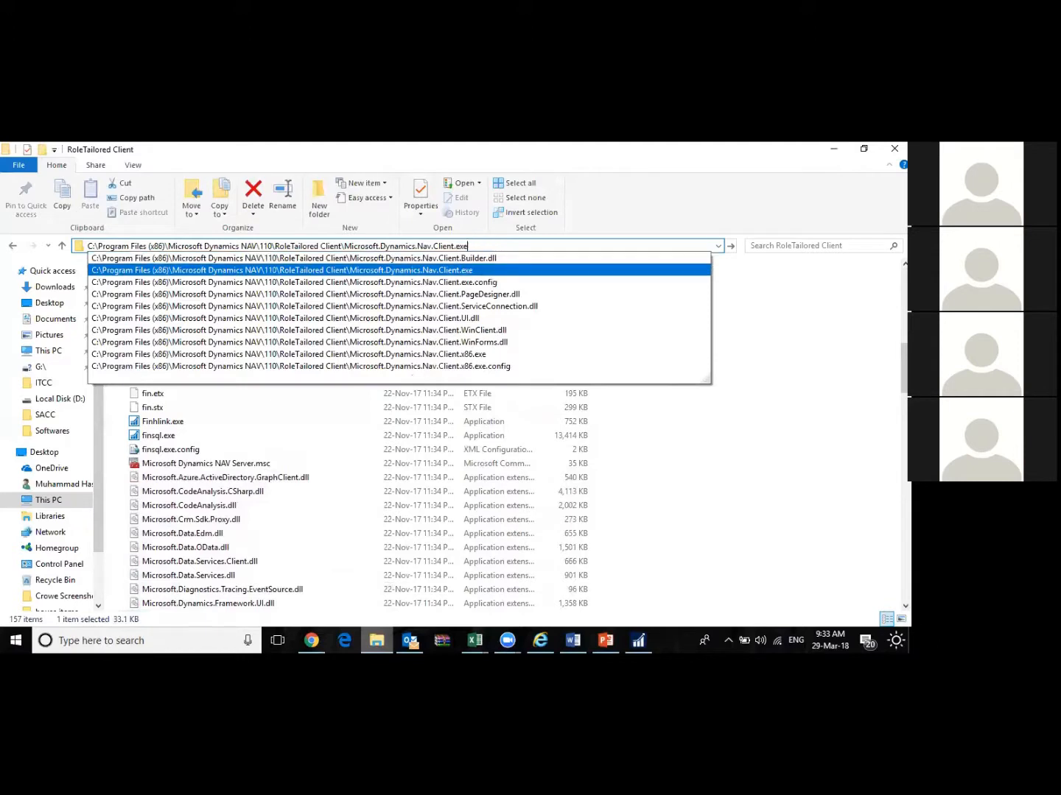
Copy the full path of Microsoft.Dynamics.Nav.Client.exe from the address.
key(ctrl+shift+Left)
key(ctrl+shift+Left)
key(ctrl+shift+Left)
key(ctrl+shift+Left)
key(ctrl+shift+Left)
key(ctrl+shift+Left)
key(ctrl+shift+Left)
key(ctrl+shift+Left)
key(ctrl+shift+Left)
key(ctrl+shift+Left)
key(ctrl+shift+Left)
key(ctrl+shift+Left)
key(ctrl+shift+Left)
key(ctrl+shift+Left)
key(ctrl+shift+Left)
key(ctrl+shift+Left)
key(ctrl+shift+Left)
key(ctrl+shift+Left)
key(ctrl+shift+Left)
key(ctrl+shift+Left)
key(ctrl+c)
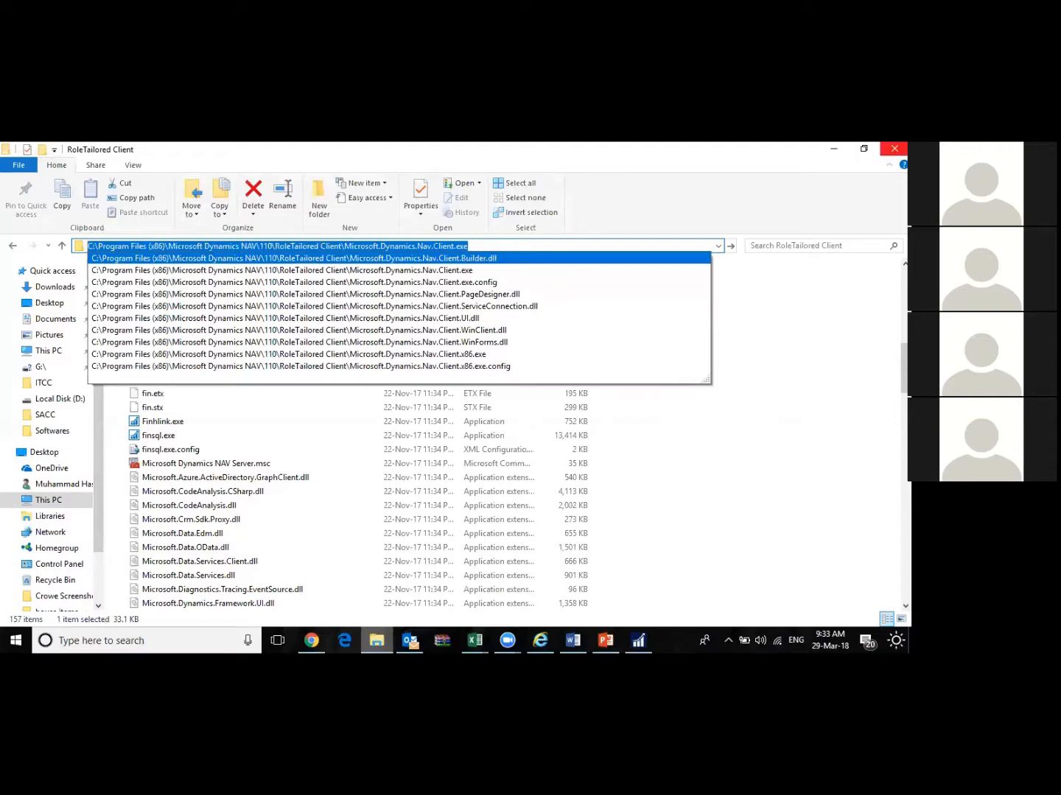
Create a desktop shortcut to Microsoft.Dynamics.Nav.Client.exe from the copied path, keeping the suggested name.
click(833, 150)
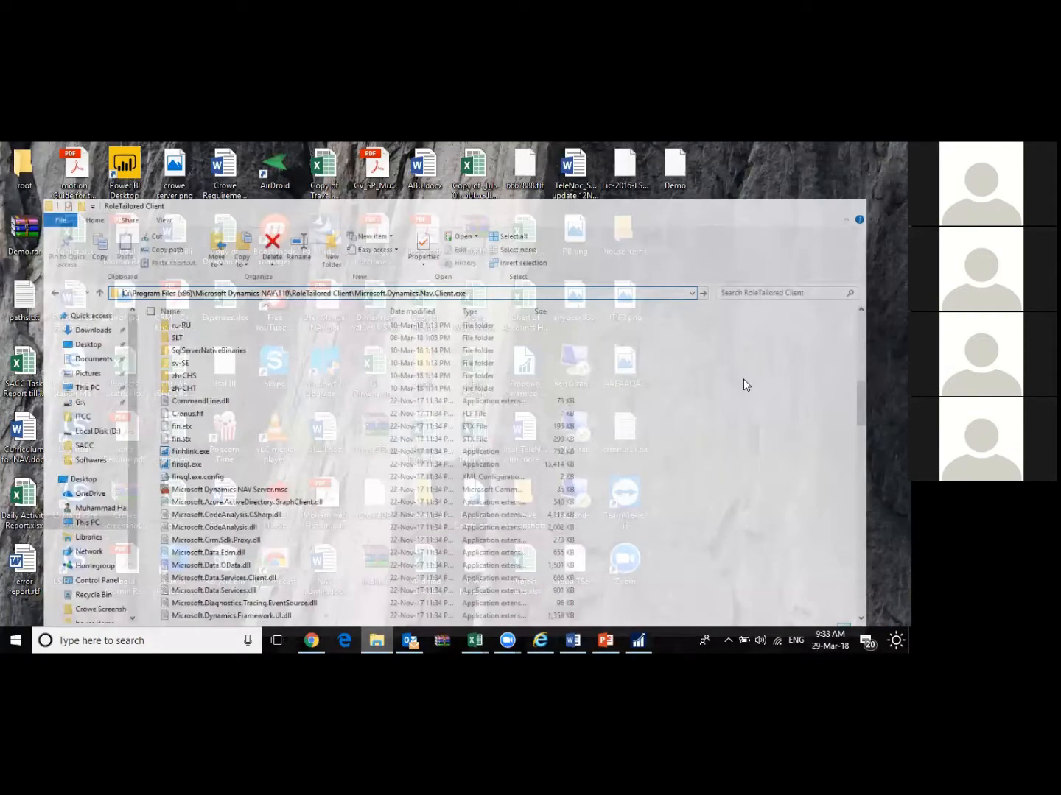
right_click(728, 347)
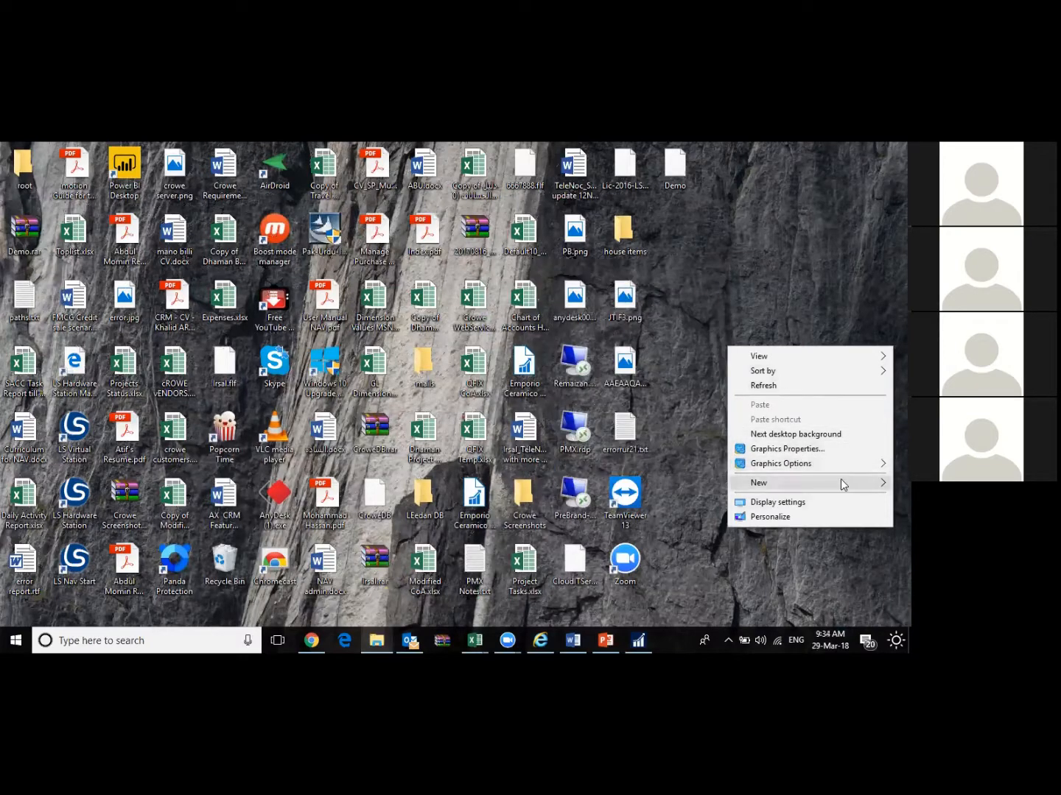
mouse_move(845, 482)
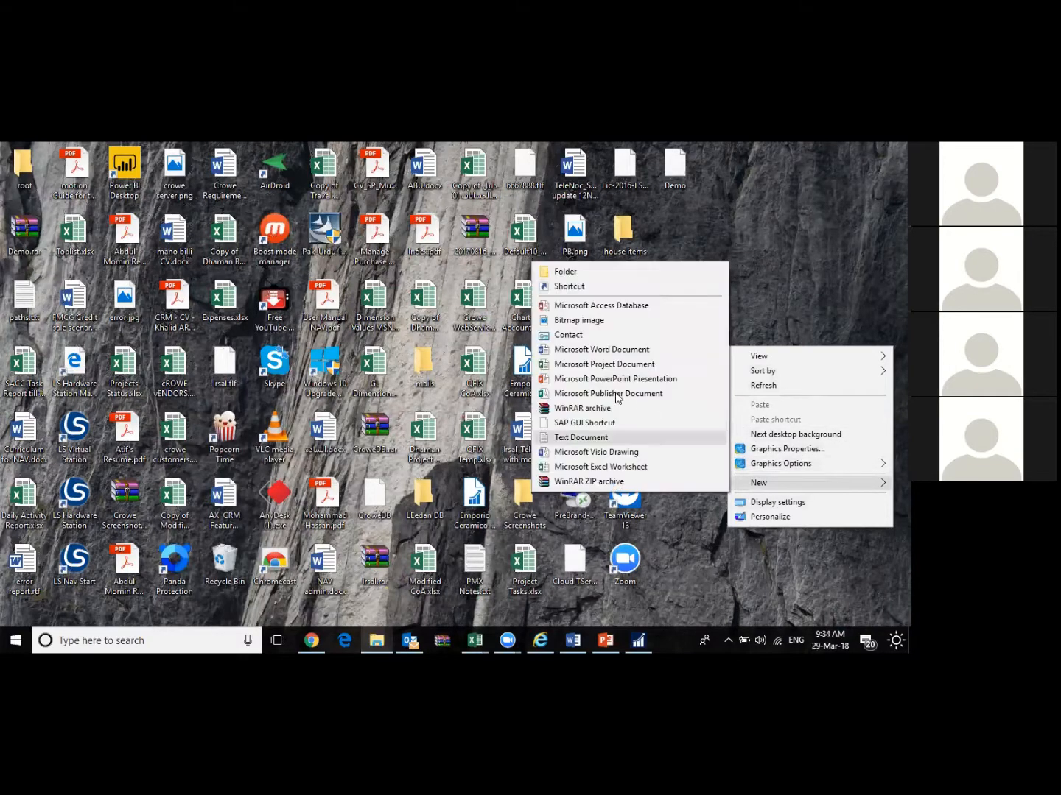
click(592, 289)
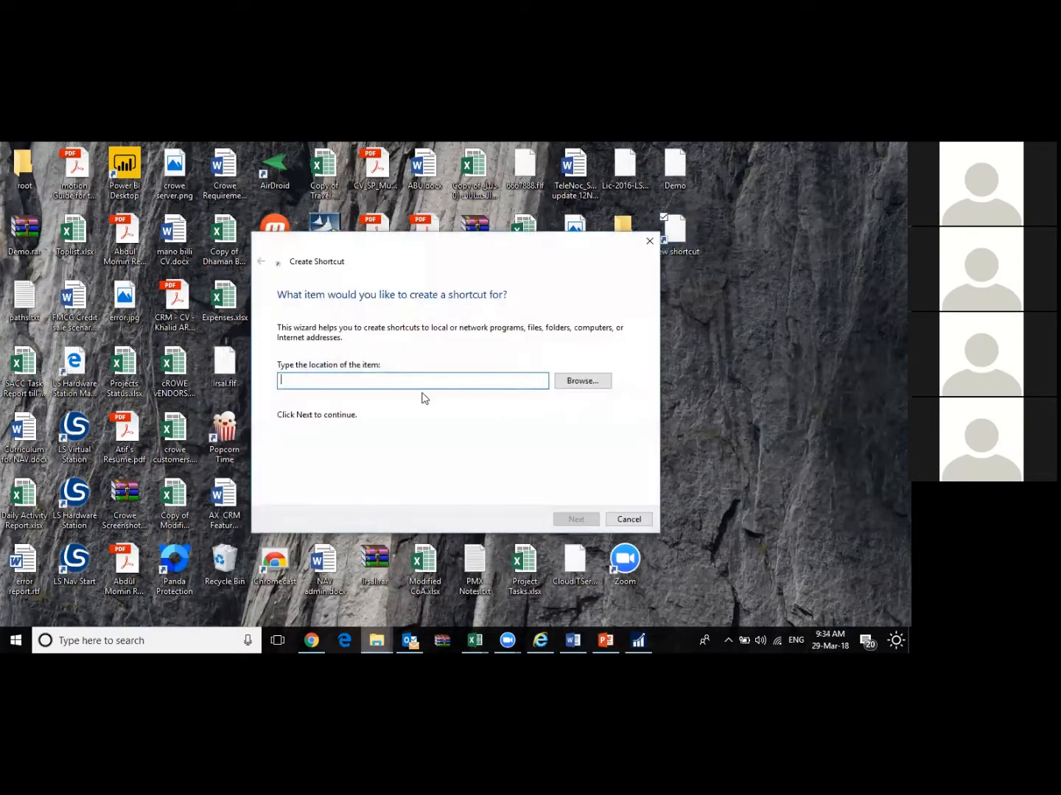
key(ctrl+v)
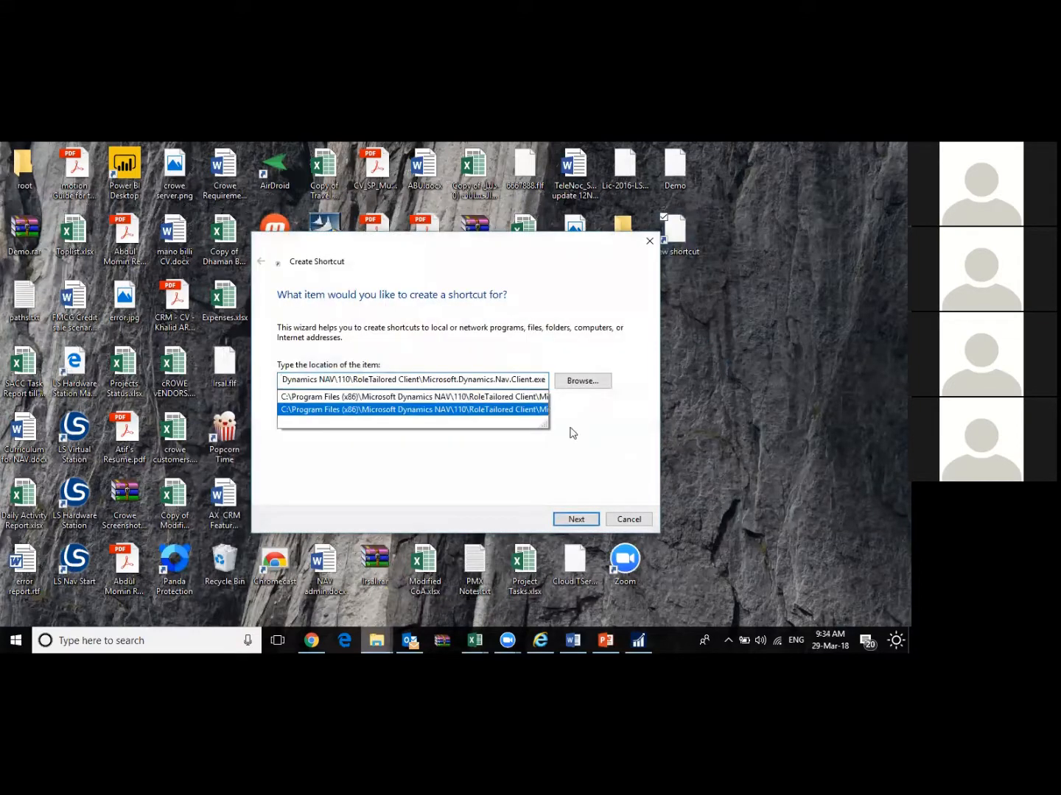
click(576, 519)
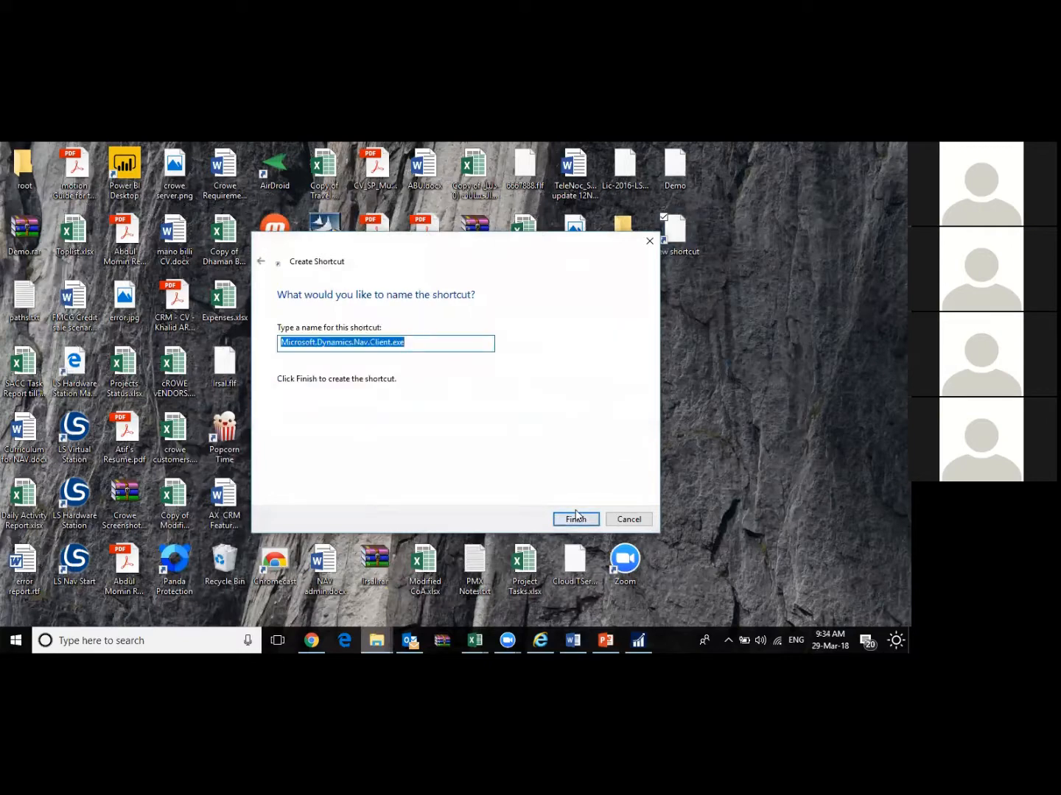
click(577, 516)
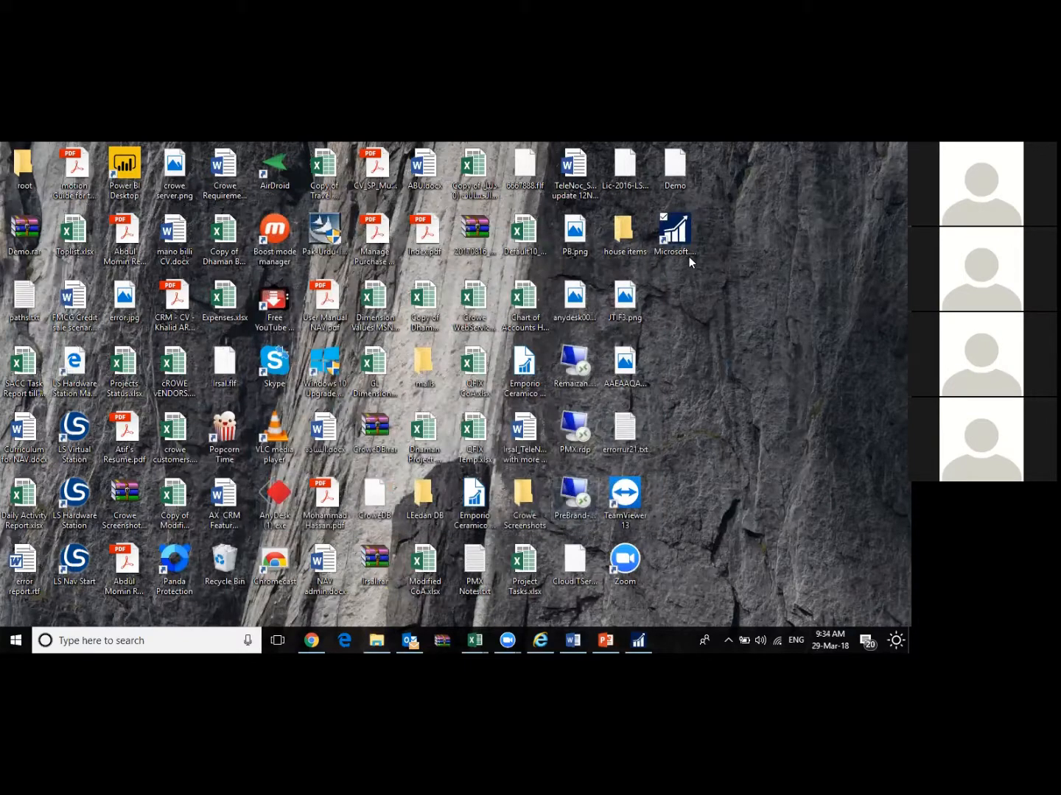
click(684, 258)
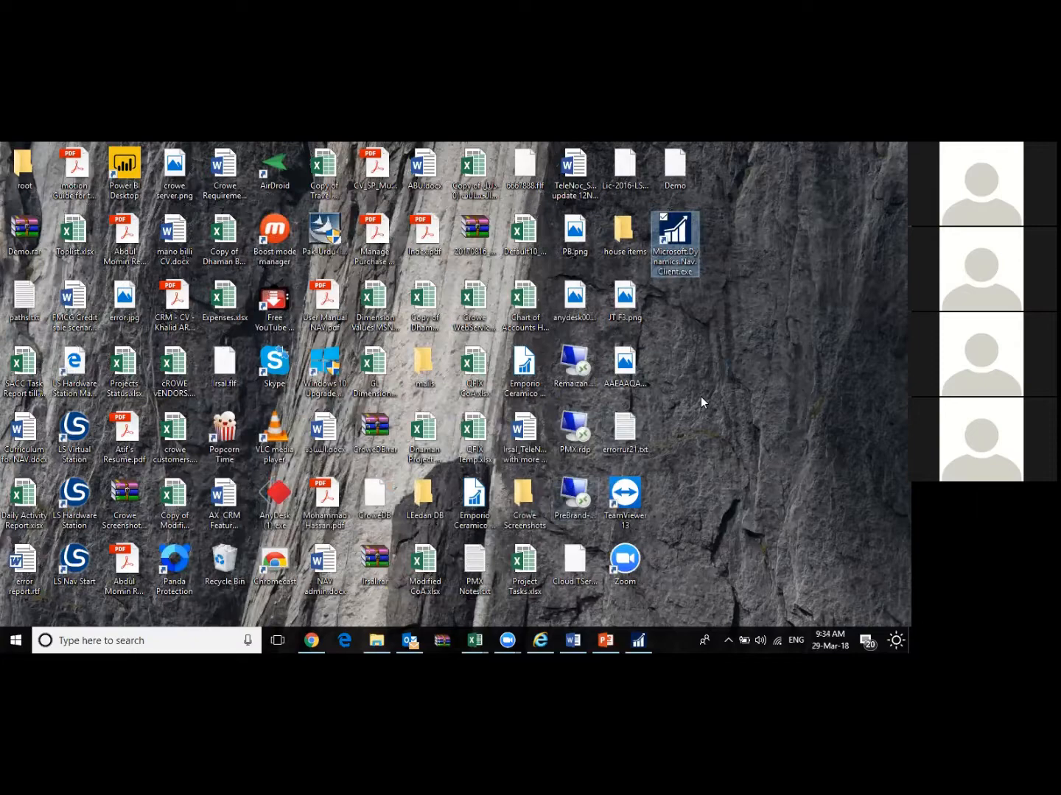
Switch to Microsoft Dynamics NAV and check the ID of the Chief Finance Officer profile in the Profiles list.
click(639, 640)
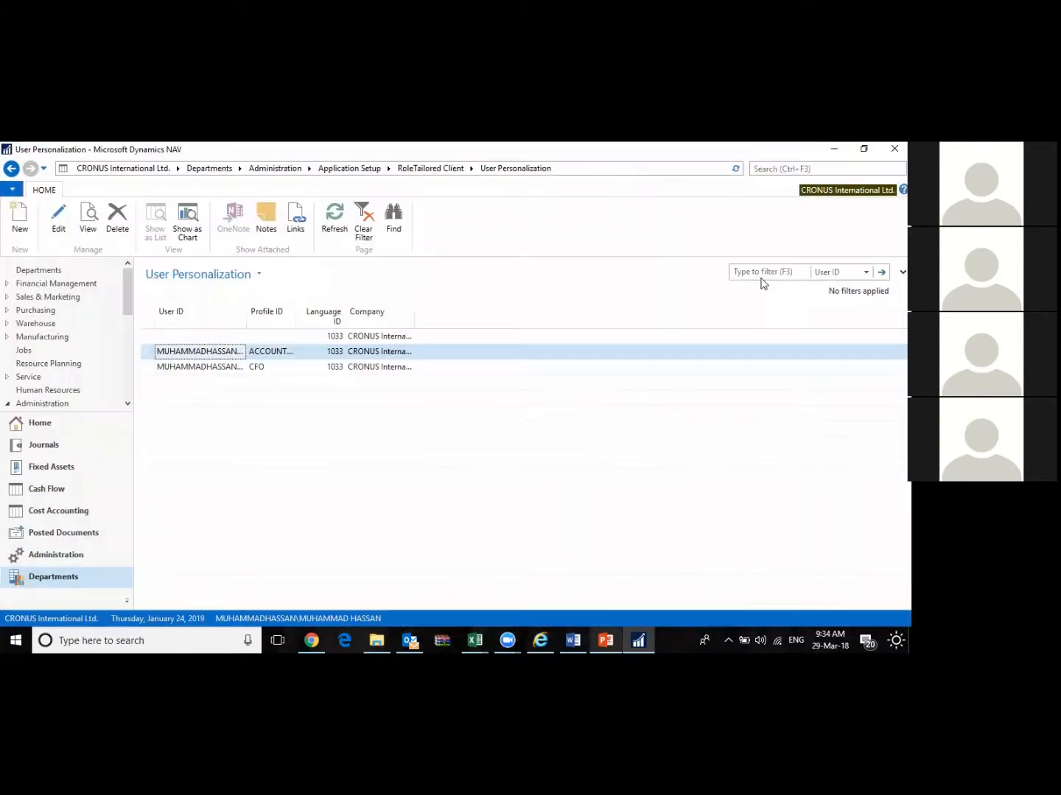
click(11, 169)
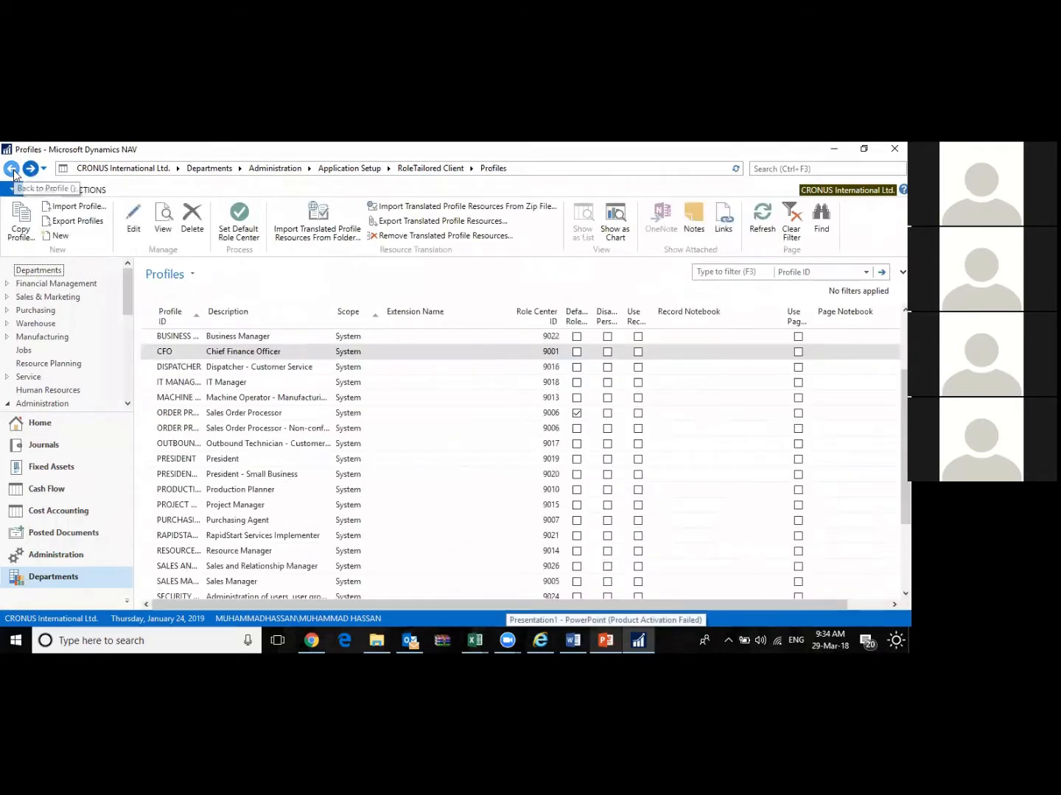
click(172, 355)
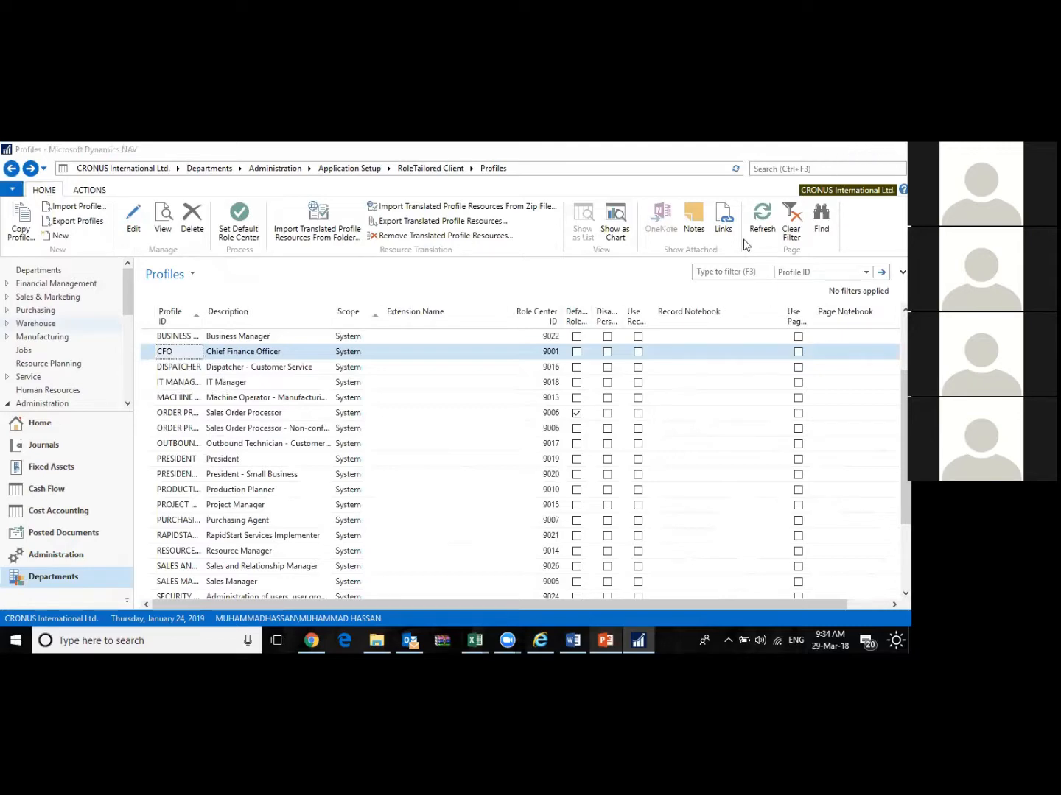
Append -configure -profile:"CFO" to the target of the new Microsoft.Dynamics.Nav.Client.exe desktop shortcut and save its properties.
key(super+d)
double_click(689, 247)
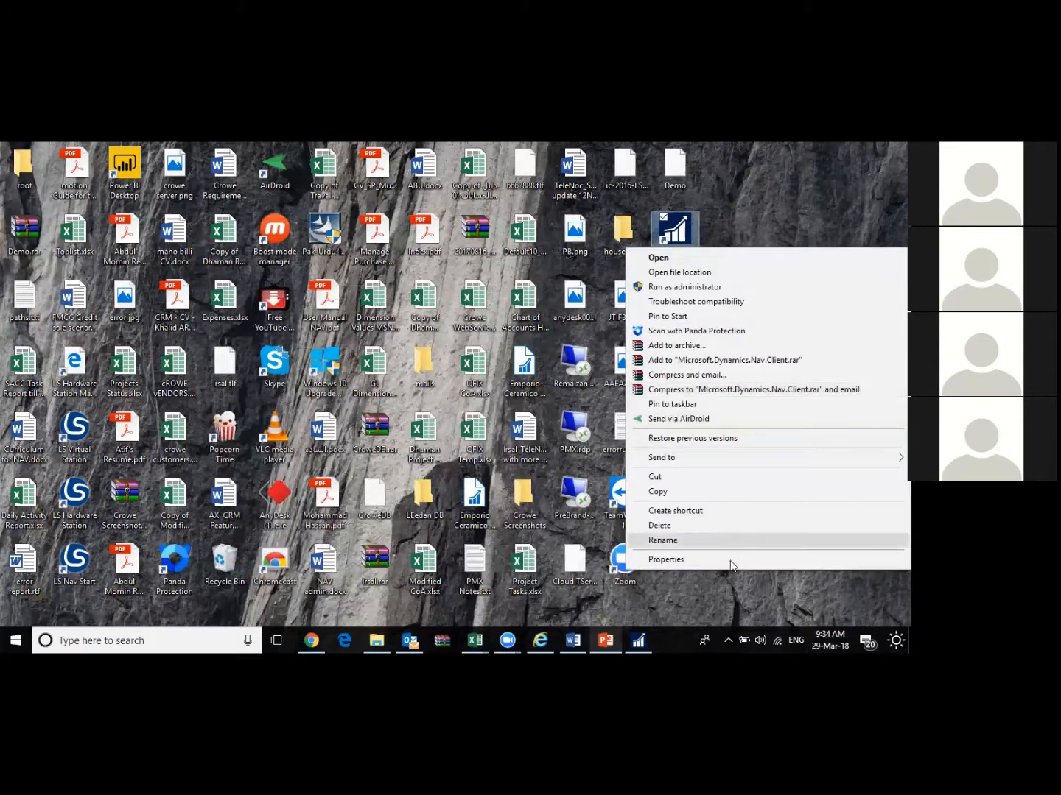
click(688, 560)
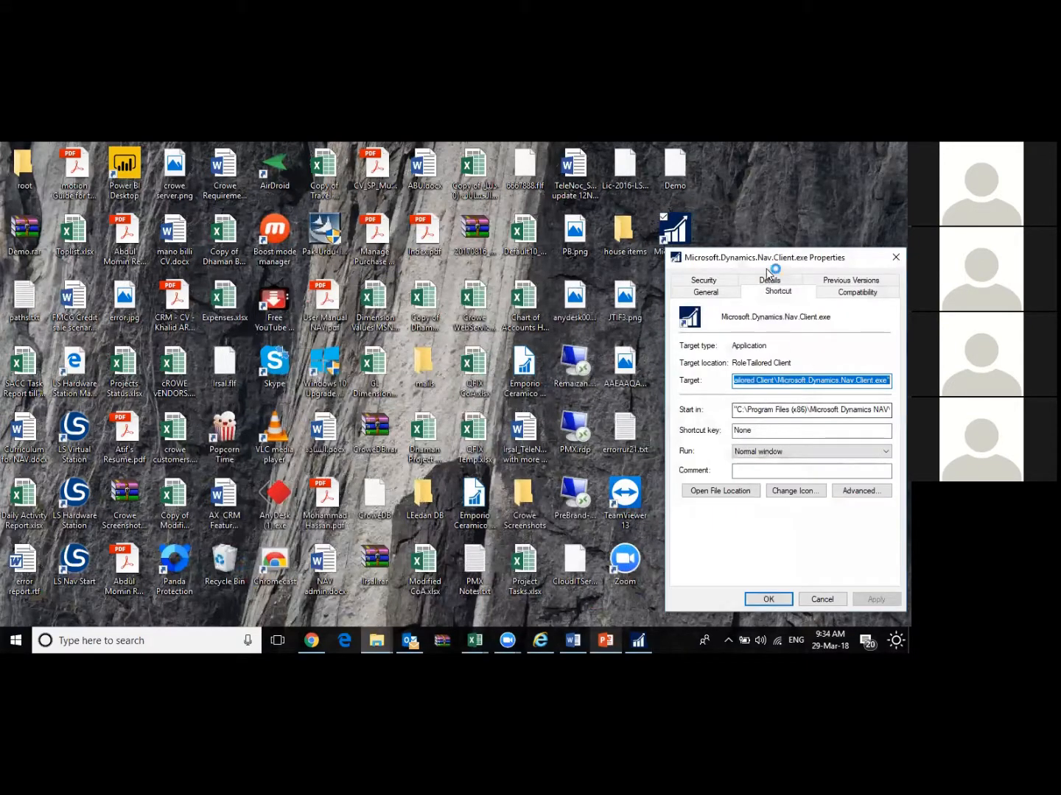
drag(769, 259, 404, 259)
click(458, 380)
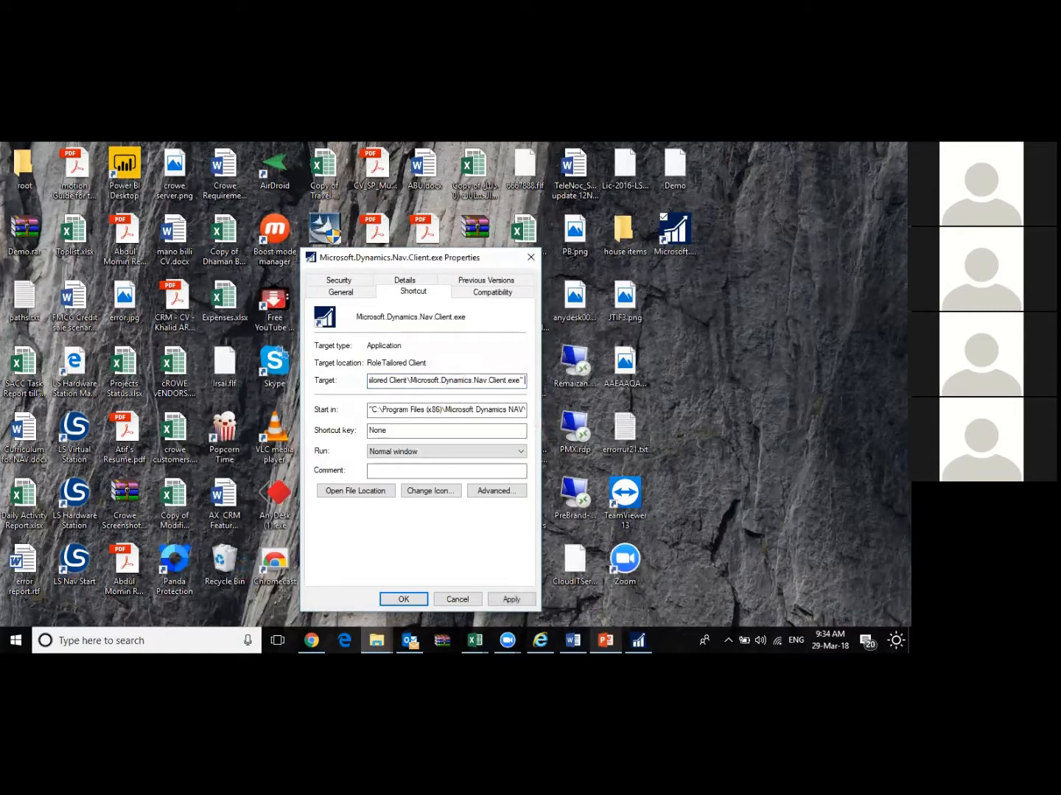
text(-configure -profile)
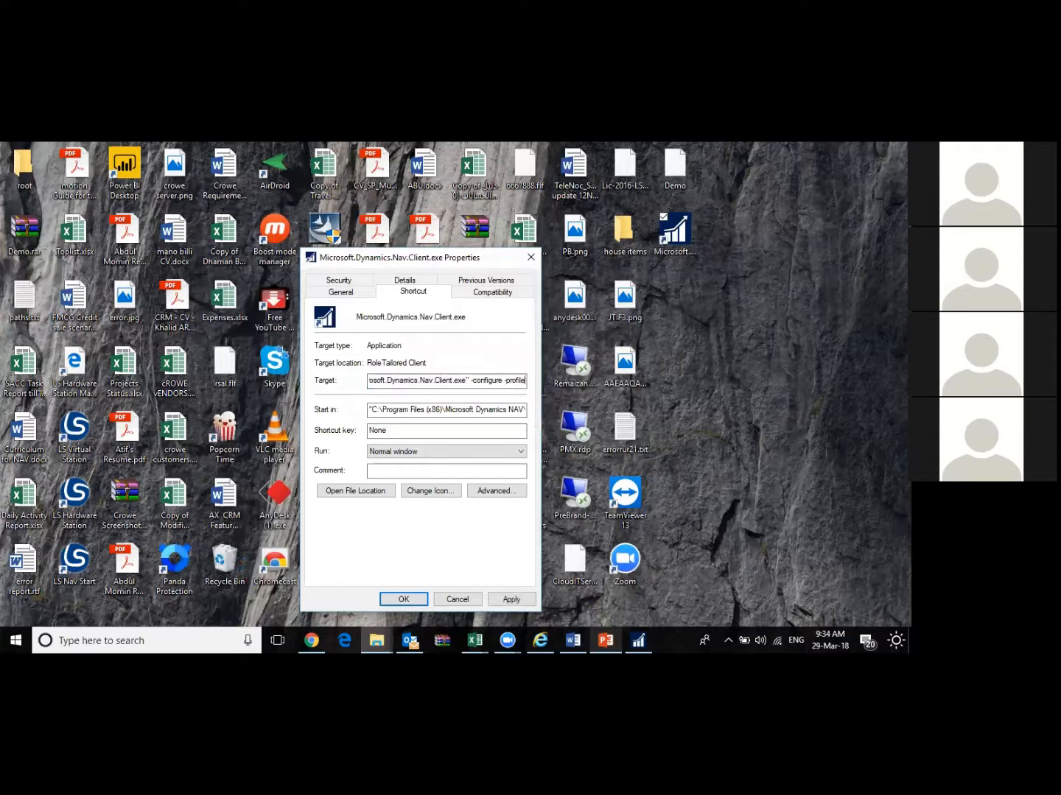
text(:)
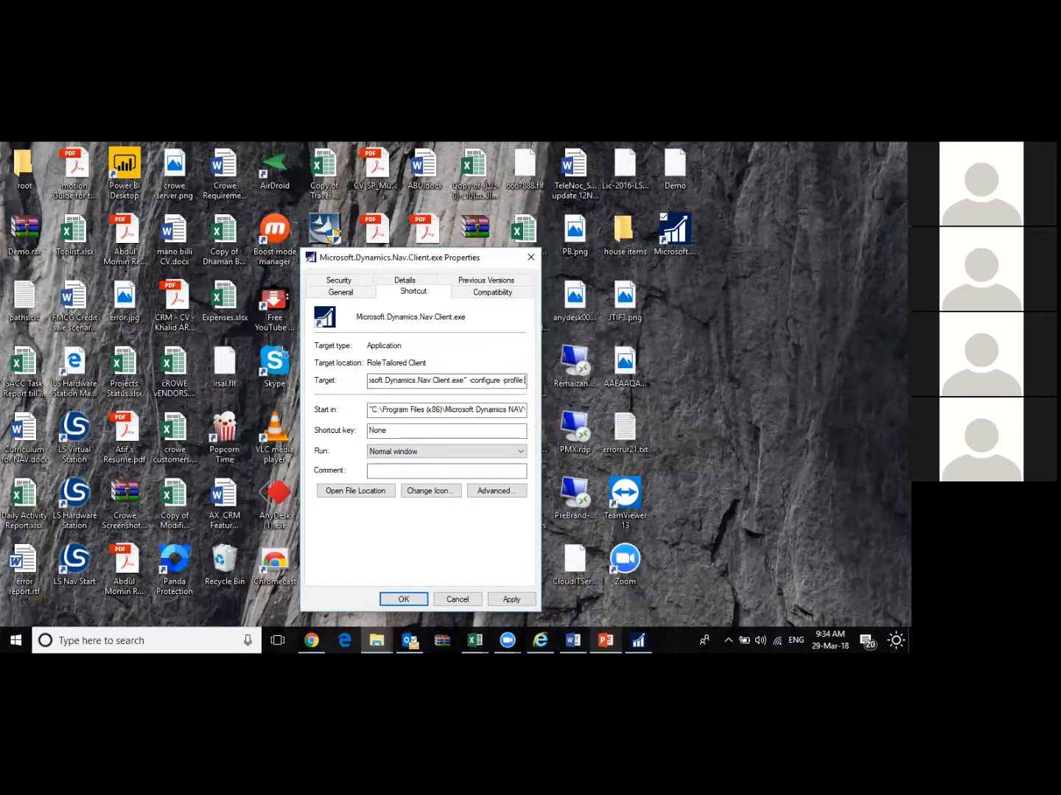
text(")
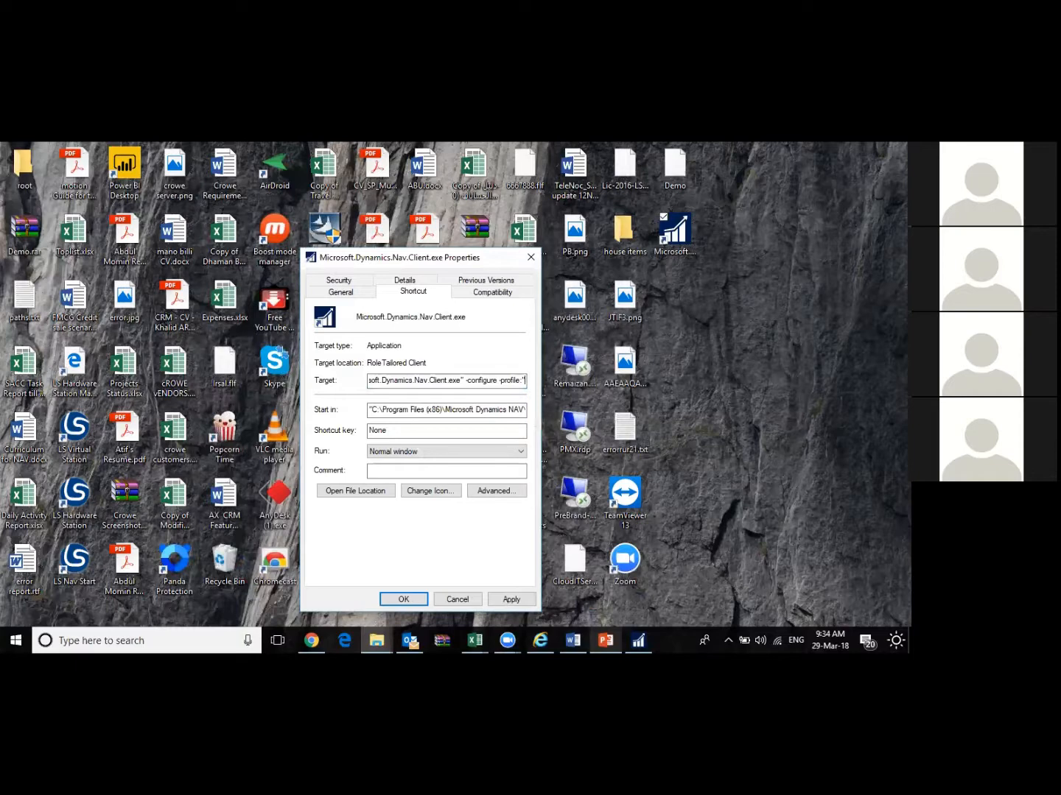
text(")
text(CFO)
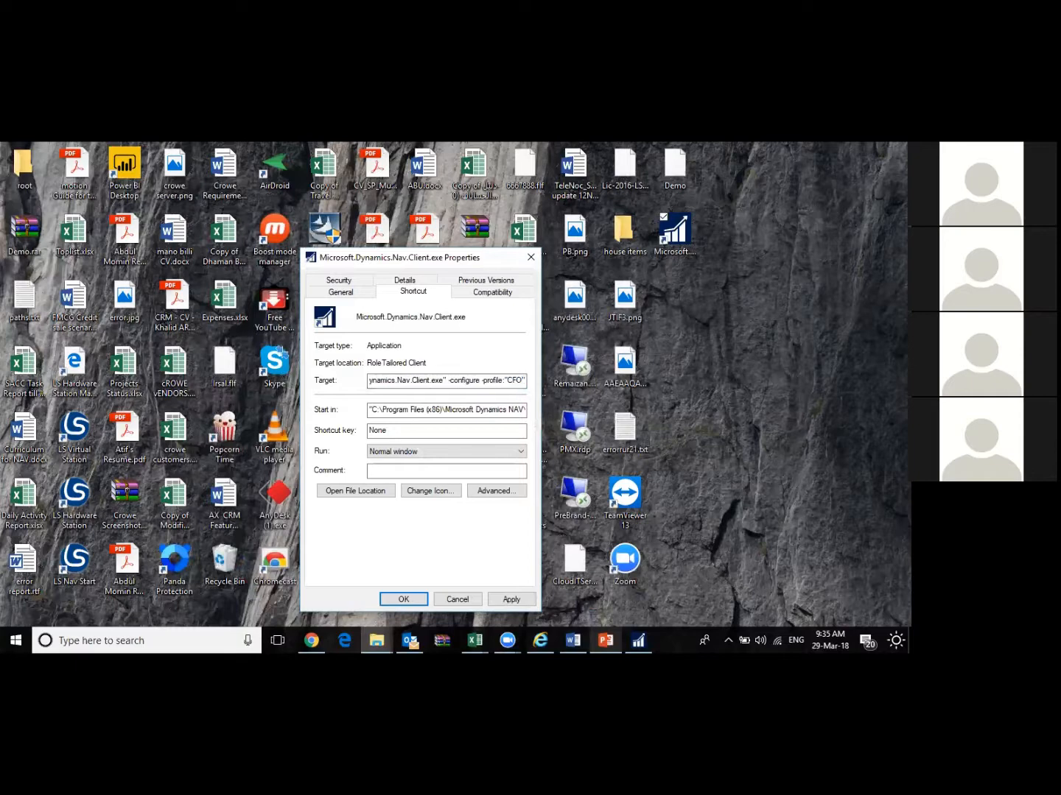
click(509, 599)
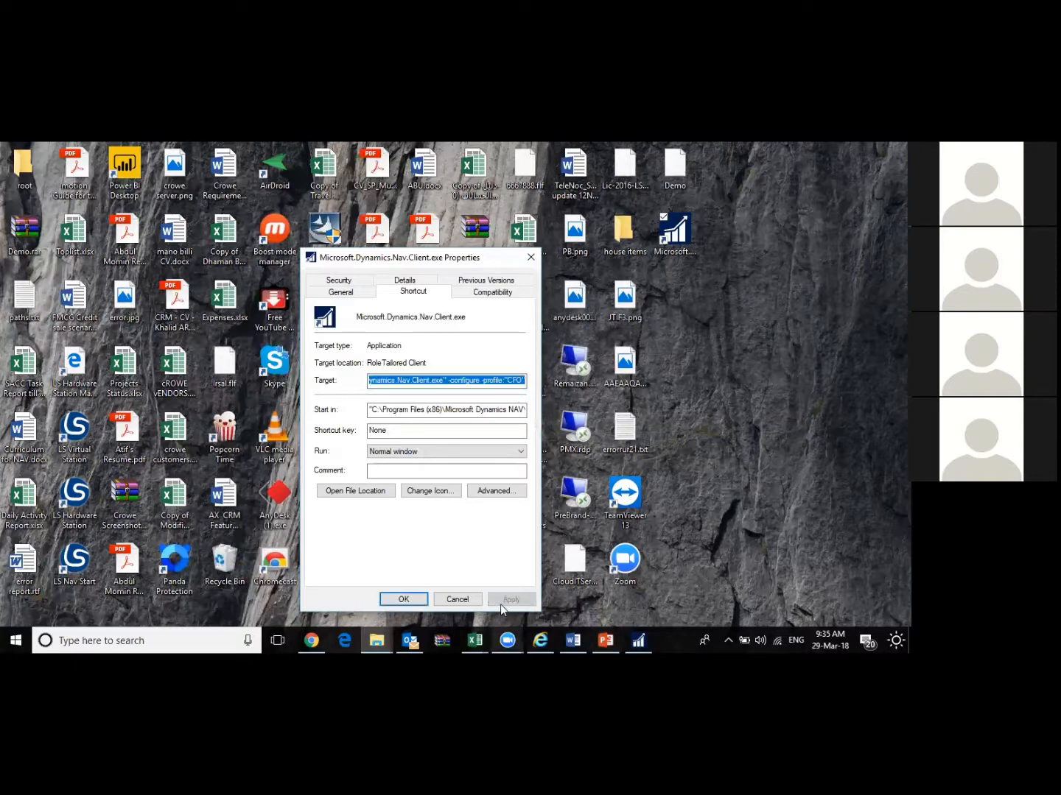
click(403, 599)
Launch Dynamics NAV in configuration mode from the new shortcut and compare its Role Center with the regular session's.
double_click(667, 250)
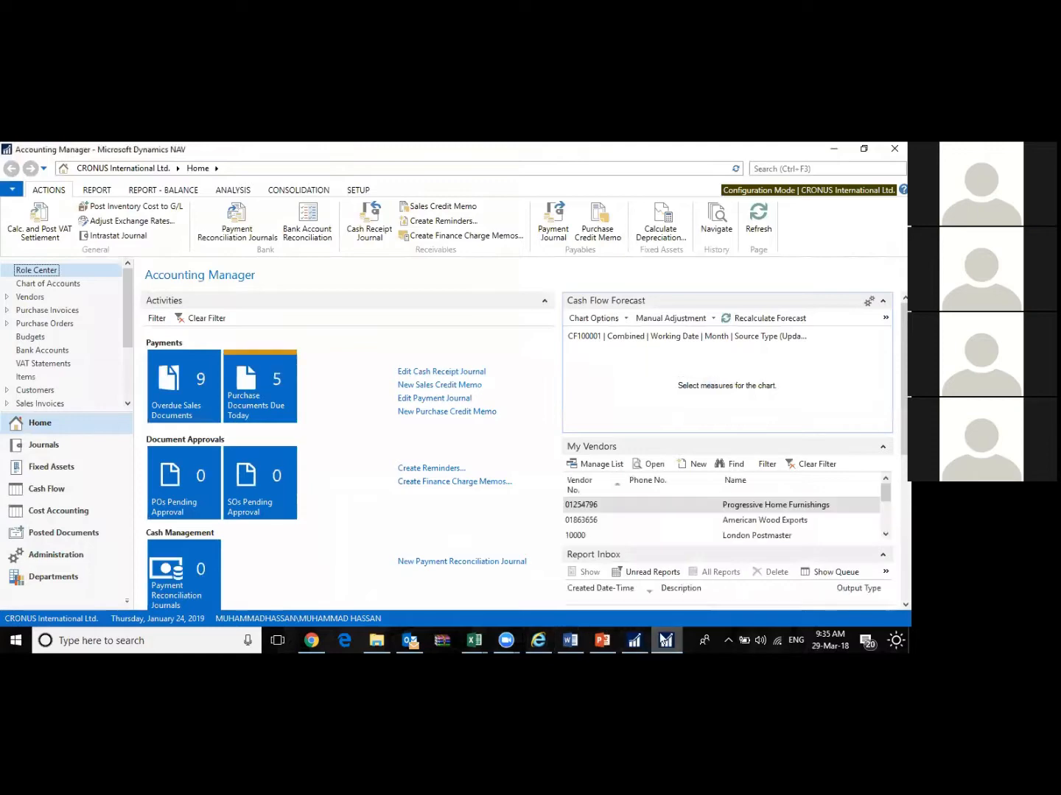
click(636, 640)
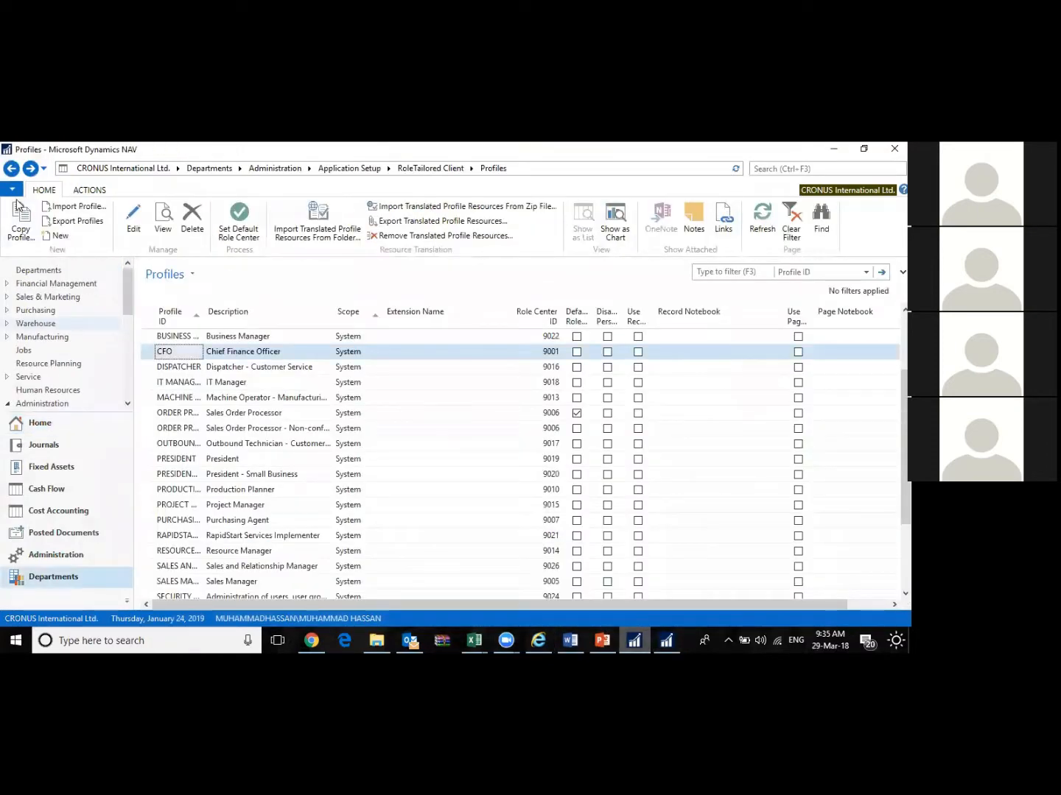
click(59, 427)
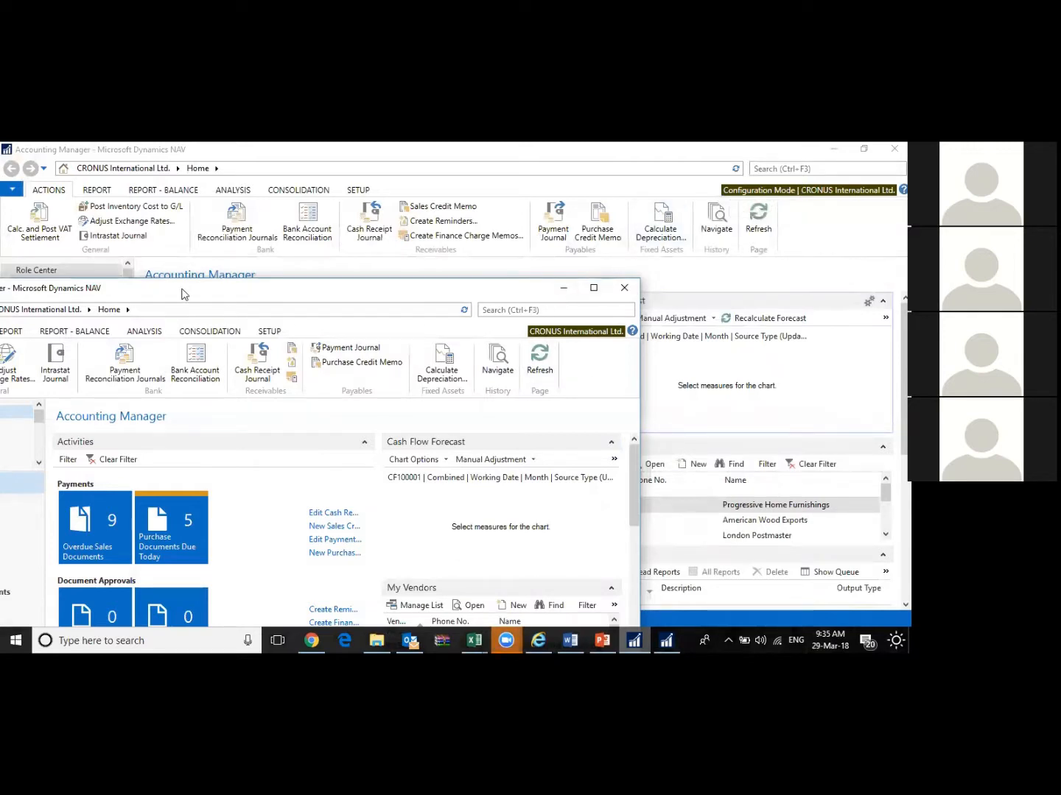
drag(181, 289, 261, 375)
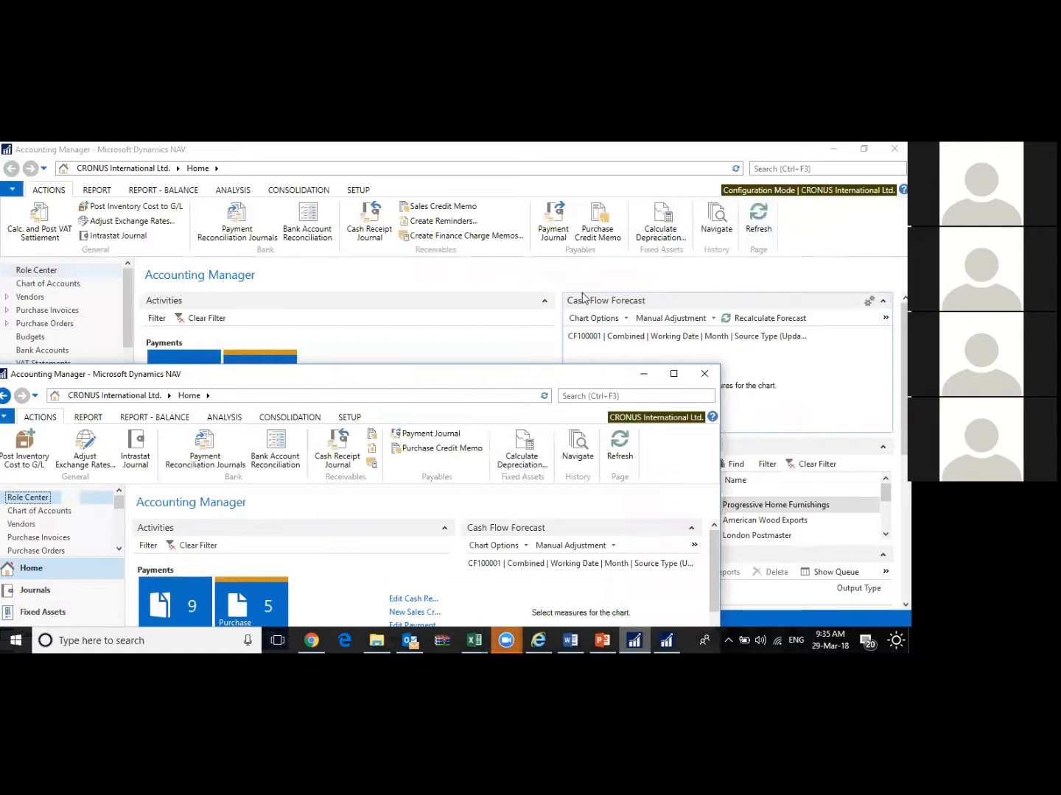
click(643, 375)
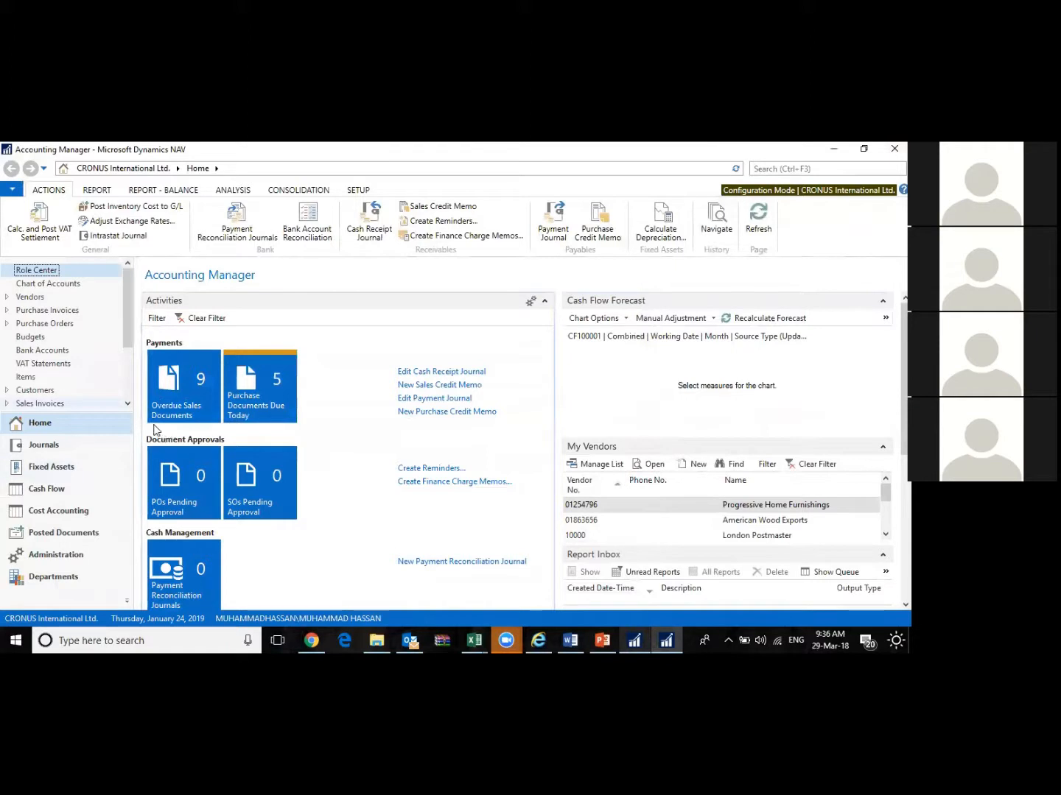
Start customizing the navigation pane and remove the Balance entry under Vendors from the Home lists.
right_click(63, 365)
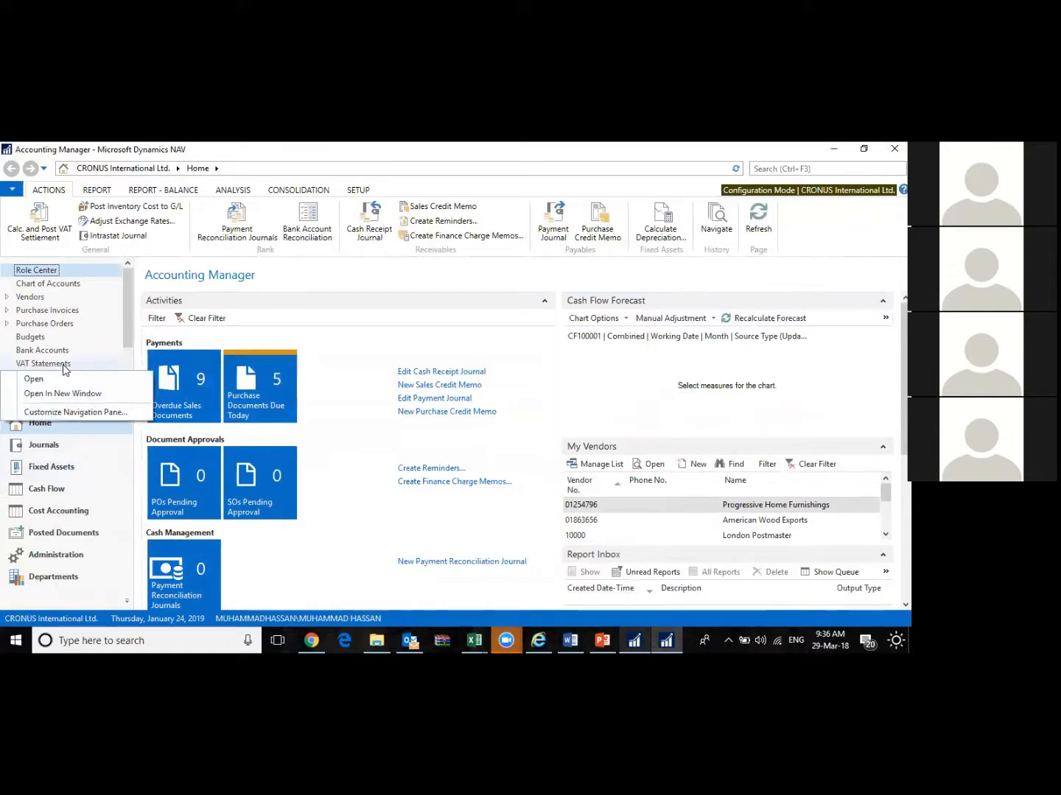
click(77, 410)
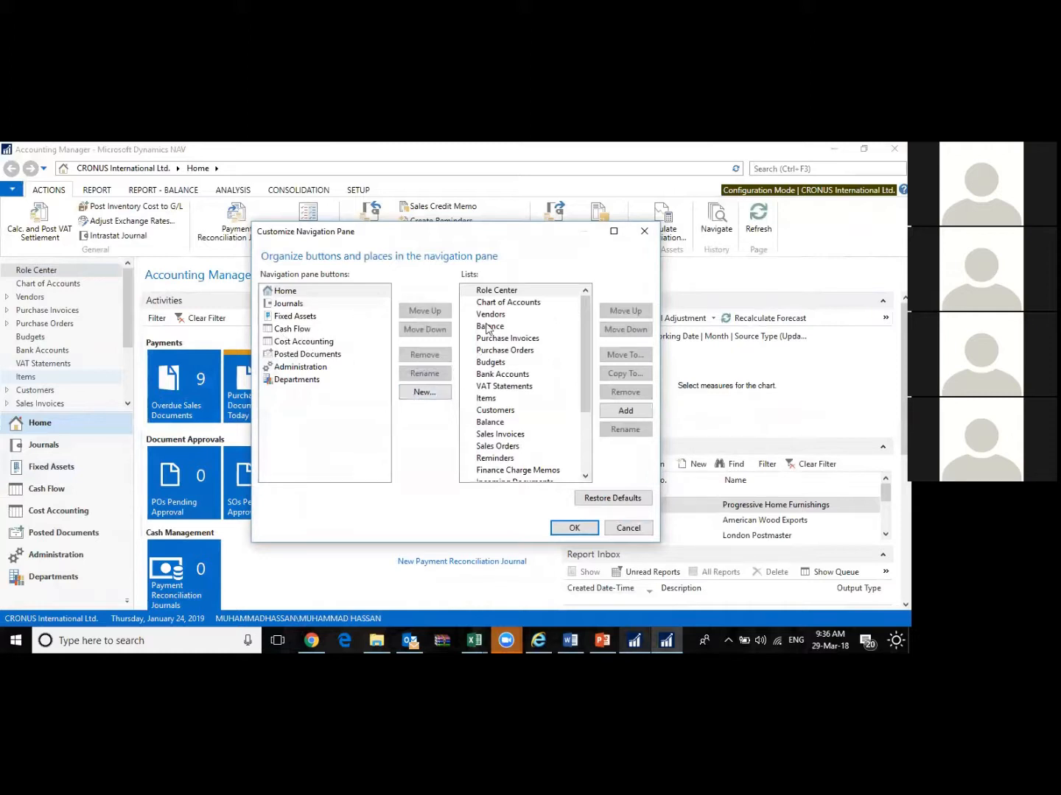
click(508, 303)
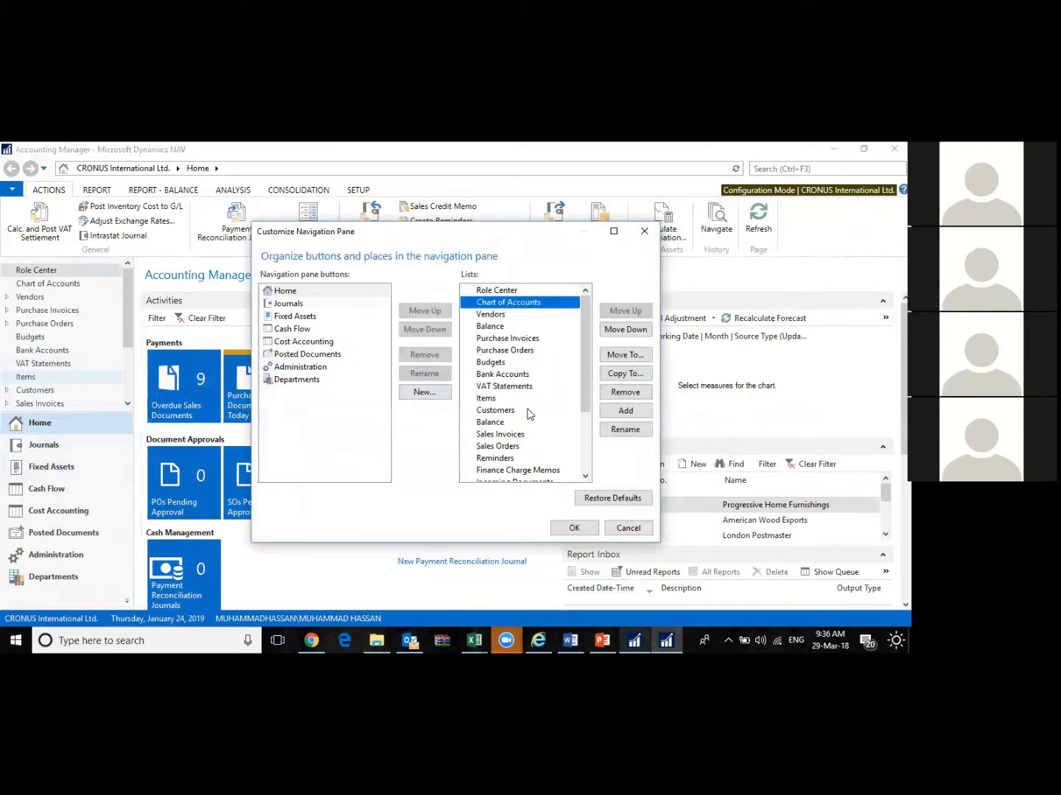
click(483, 326)
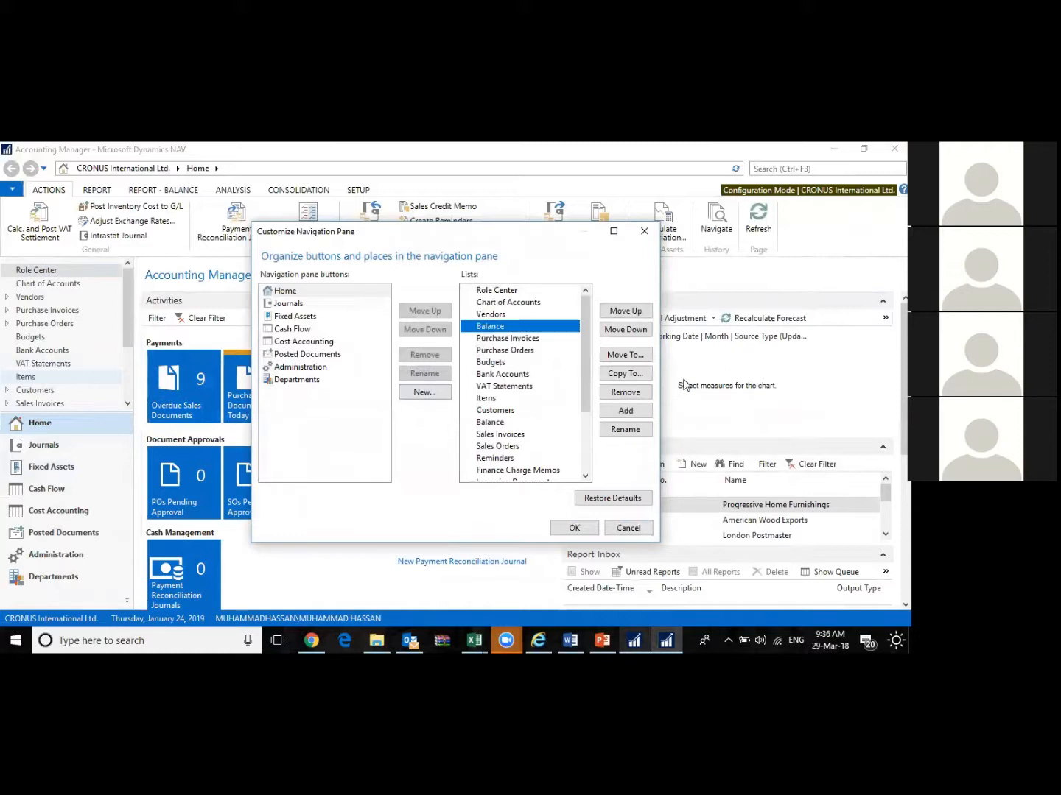
click(626, 394)
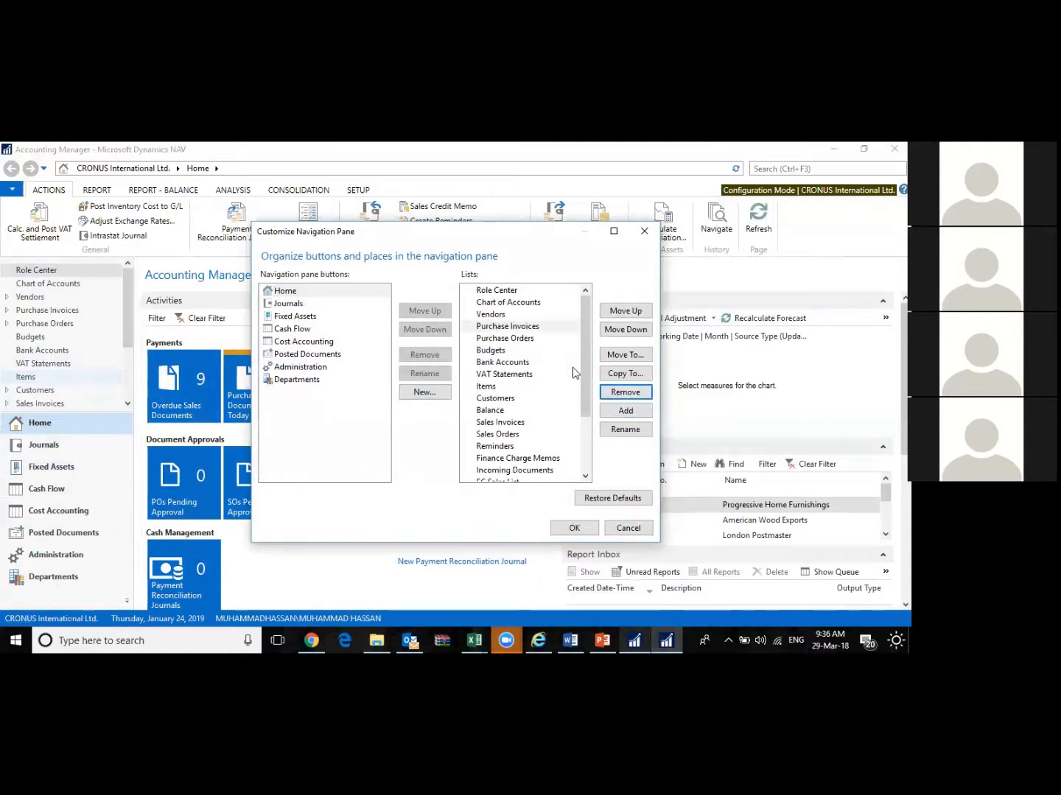
Remove VAT Statements, Items and the Balance entry under Customers from the Home lists of the navigation pane.
click(506, 351)
click(528, 375)
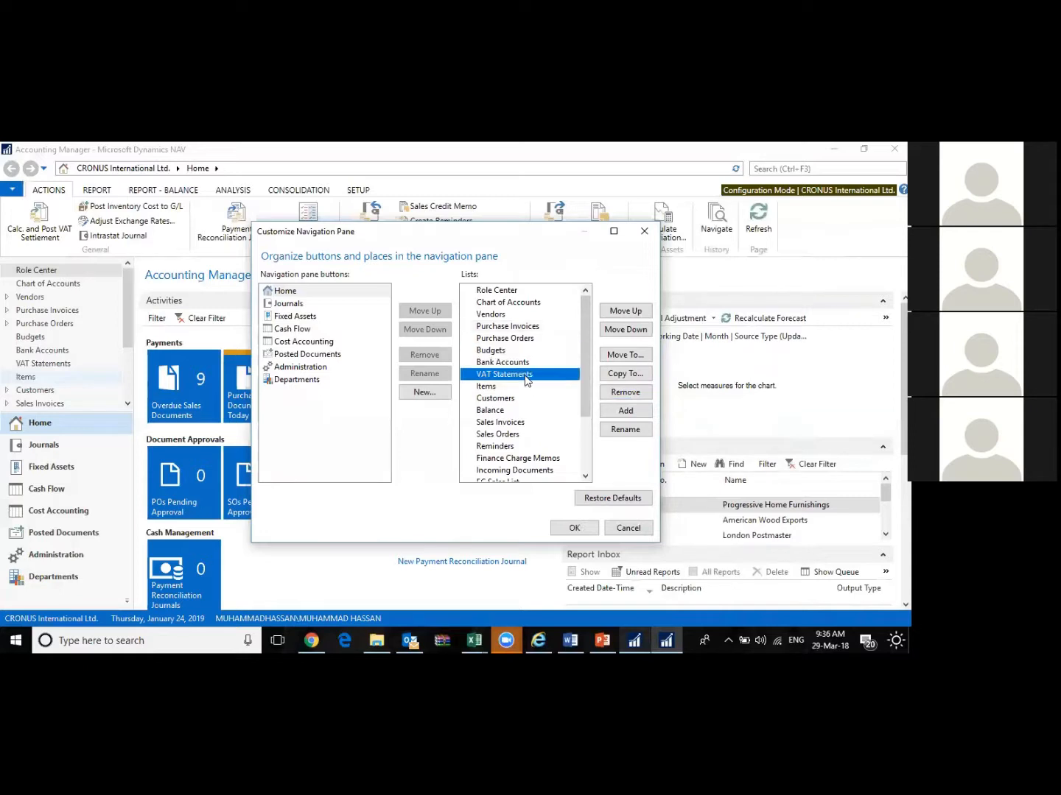
click(636, 398)
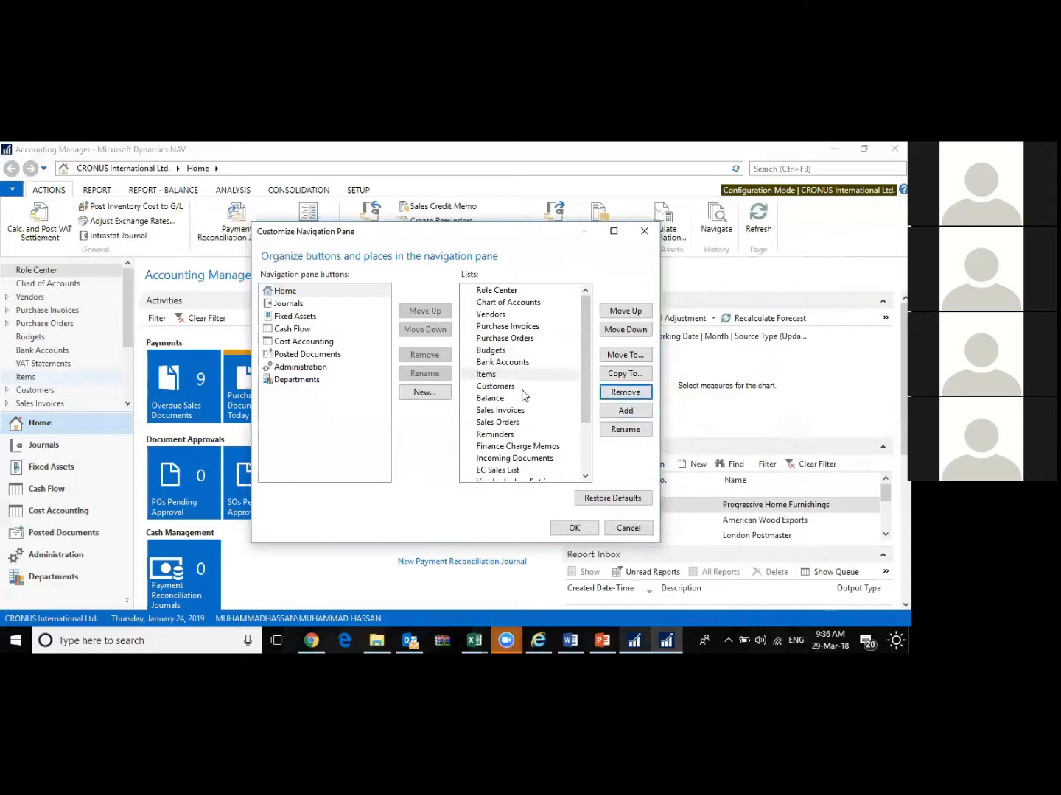
click(623, 394)
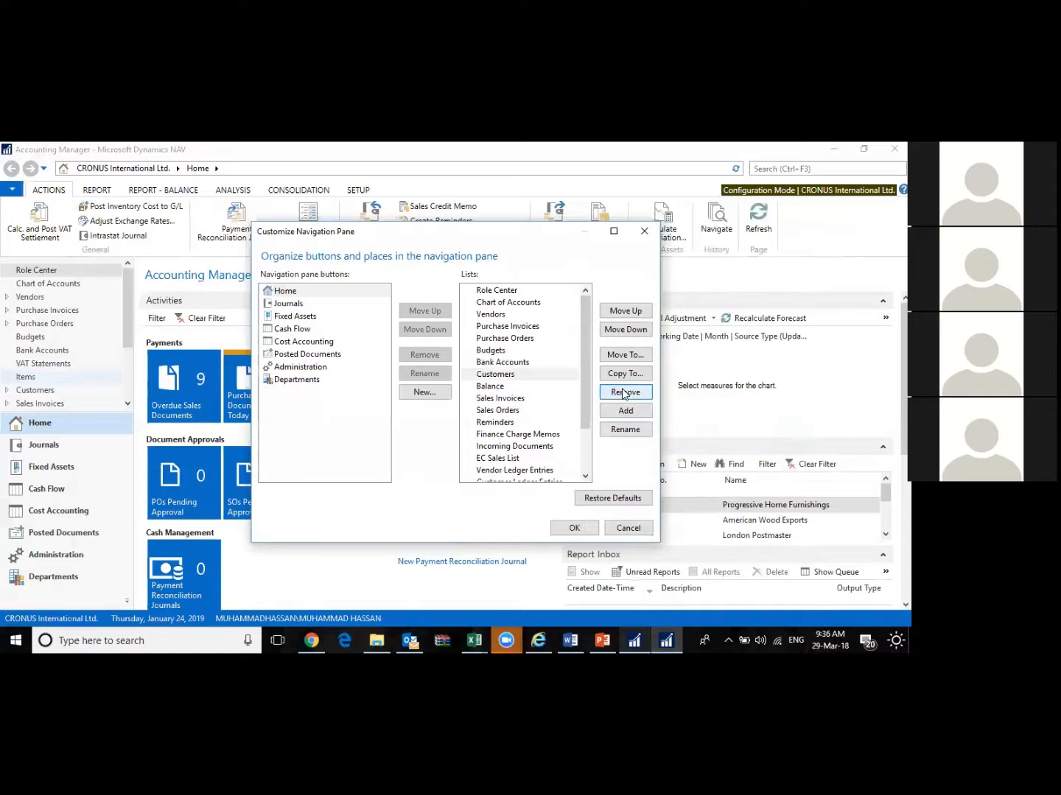
click(520, 386)
click(623, 394)
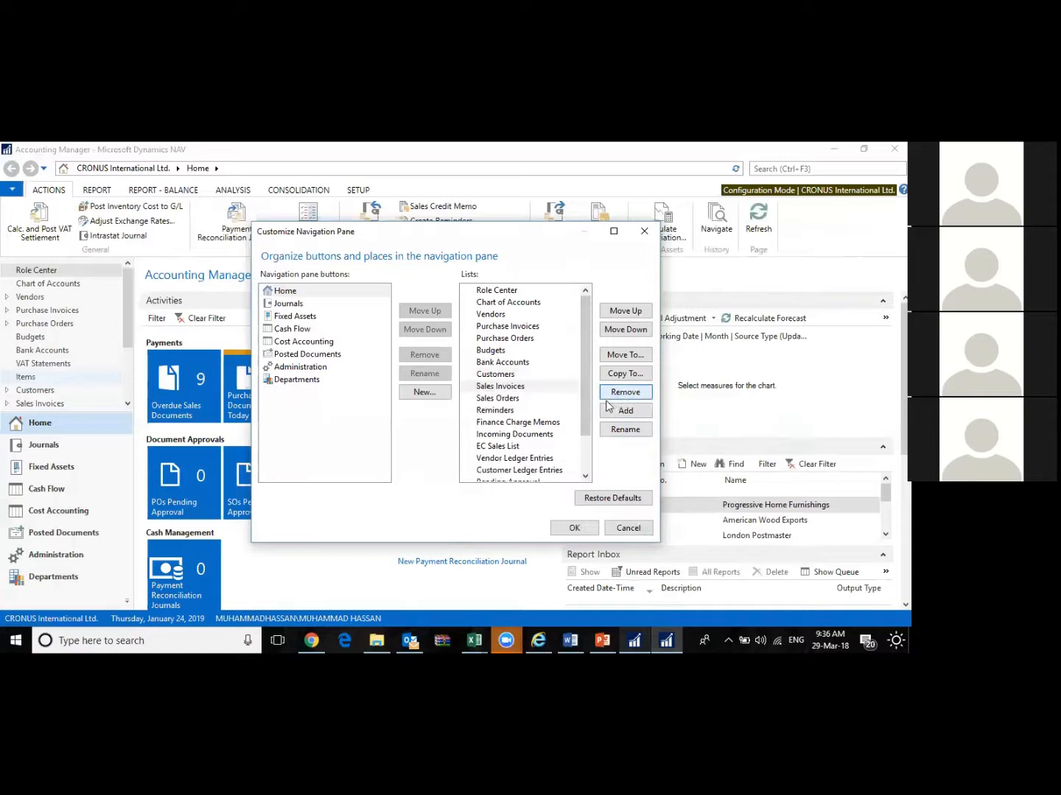
Remove Sales Orders and Reminders from the Home lists of the navigation pane.
click(505, 401)
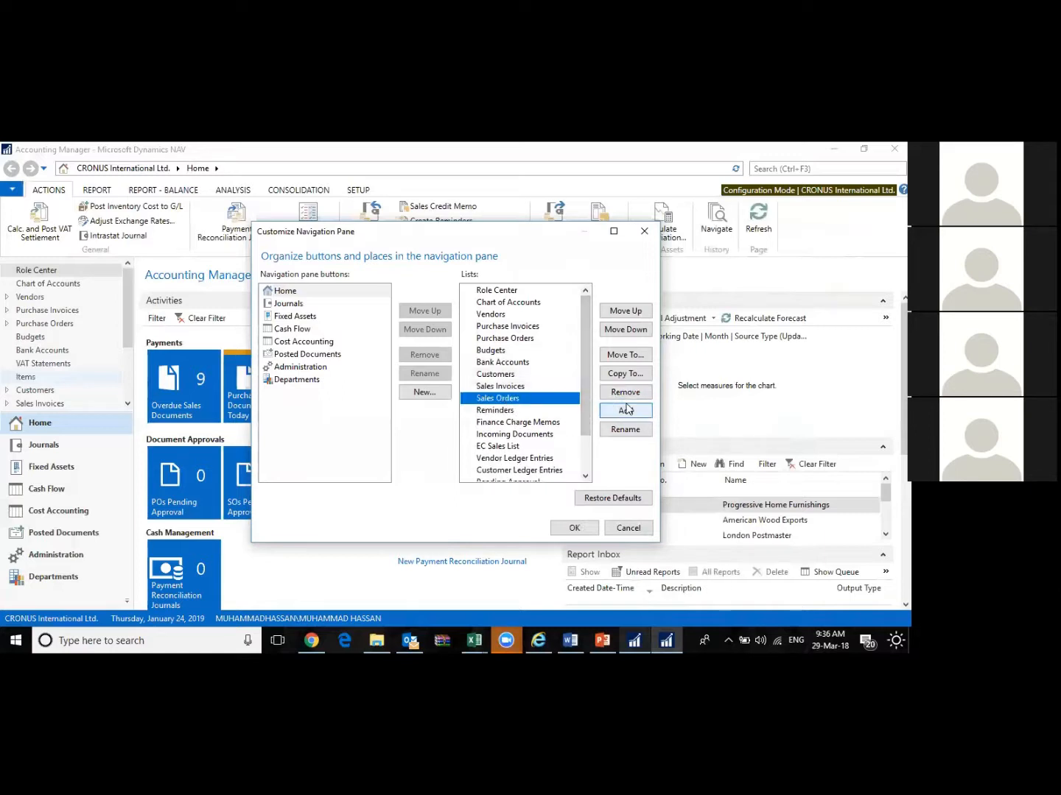
click(625, 393)
click(626, 393)
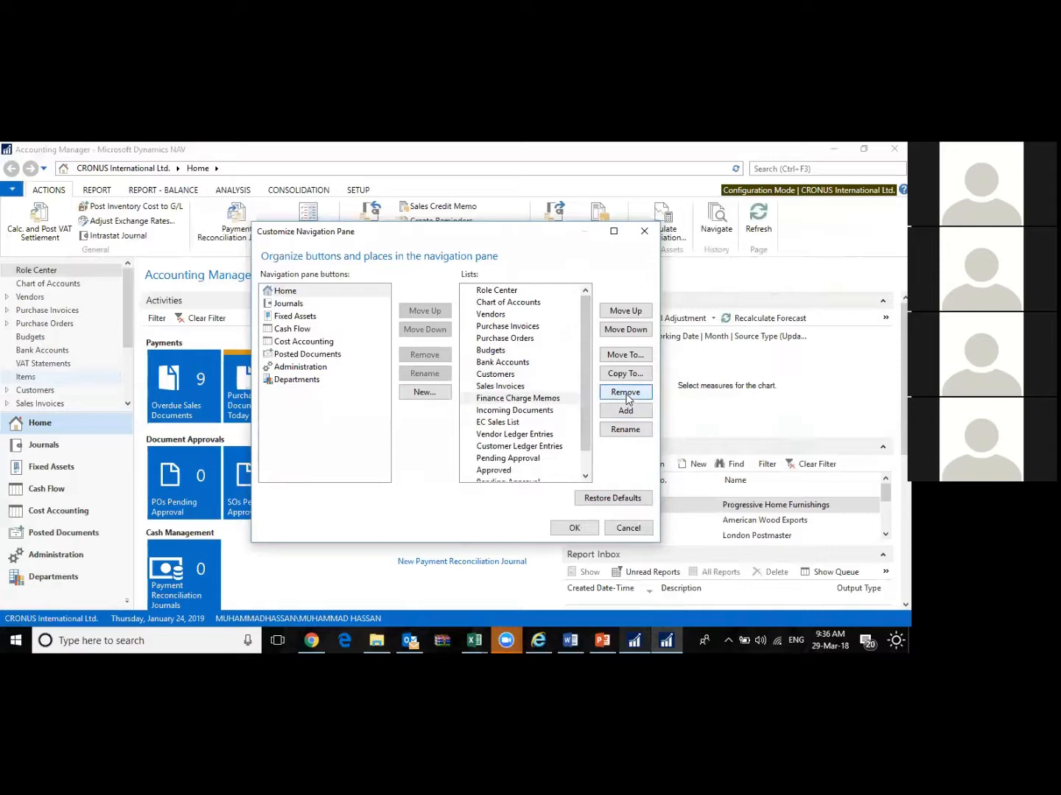
Remove Finance Charge Memos, Incoming Documents, EC Sales List, Vendor Ledger Entries and the last Approved entry from the Home lists.
click(626, 393)
click(626, 393)
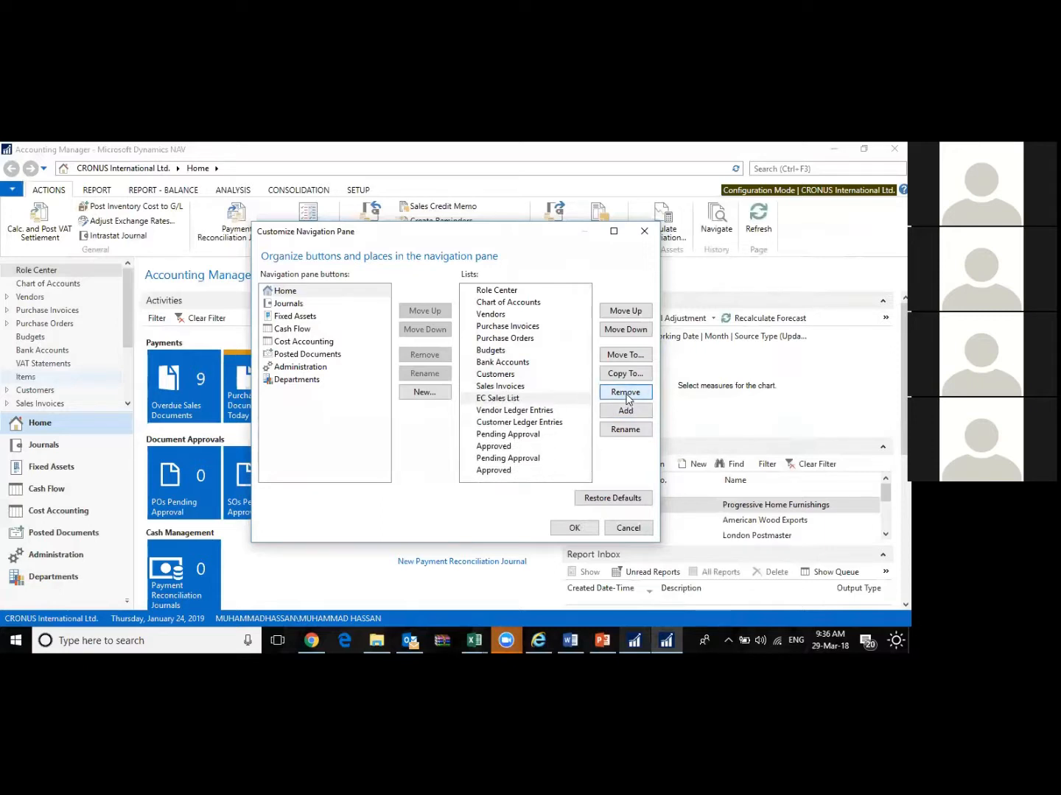
click(626, 393)
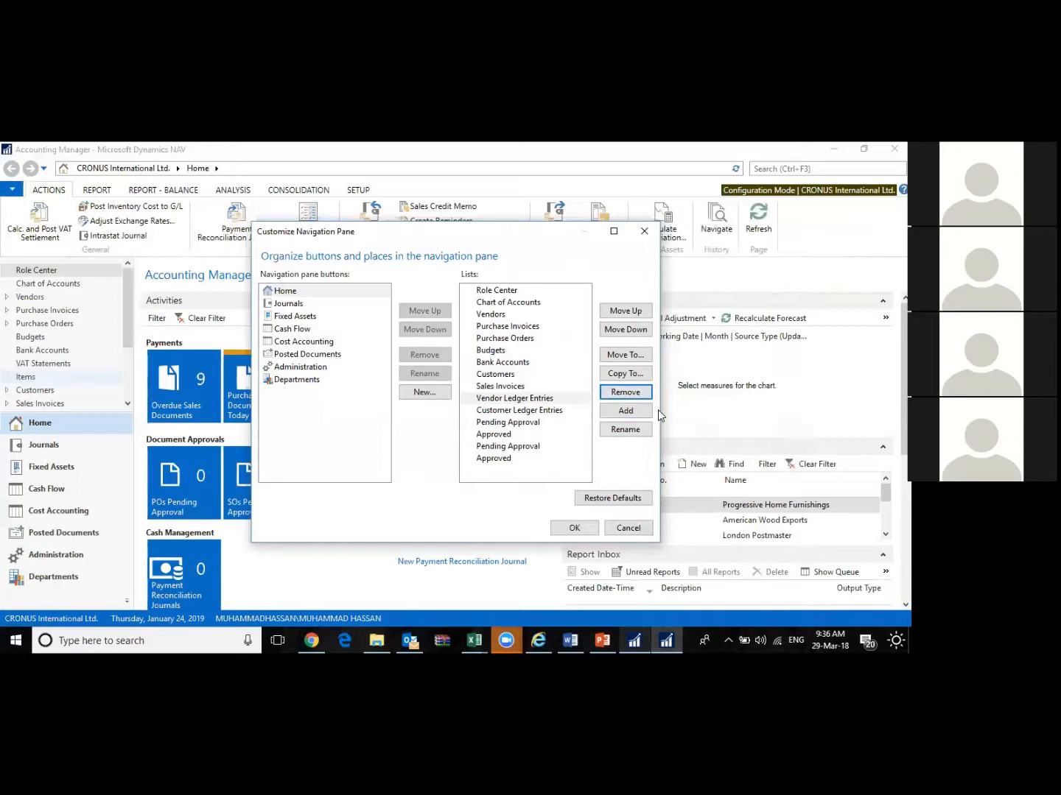
click(627, 396)
click(501, 446)
click(626, 393)
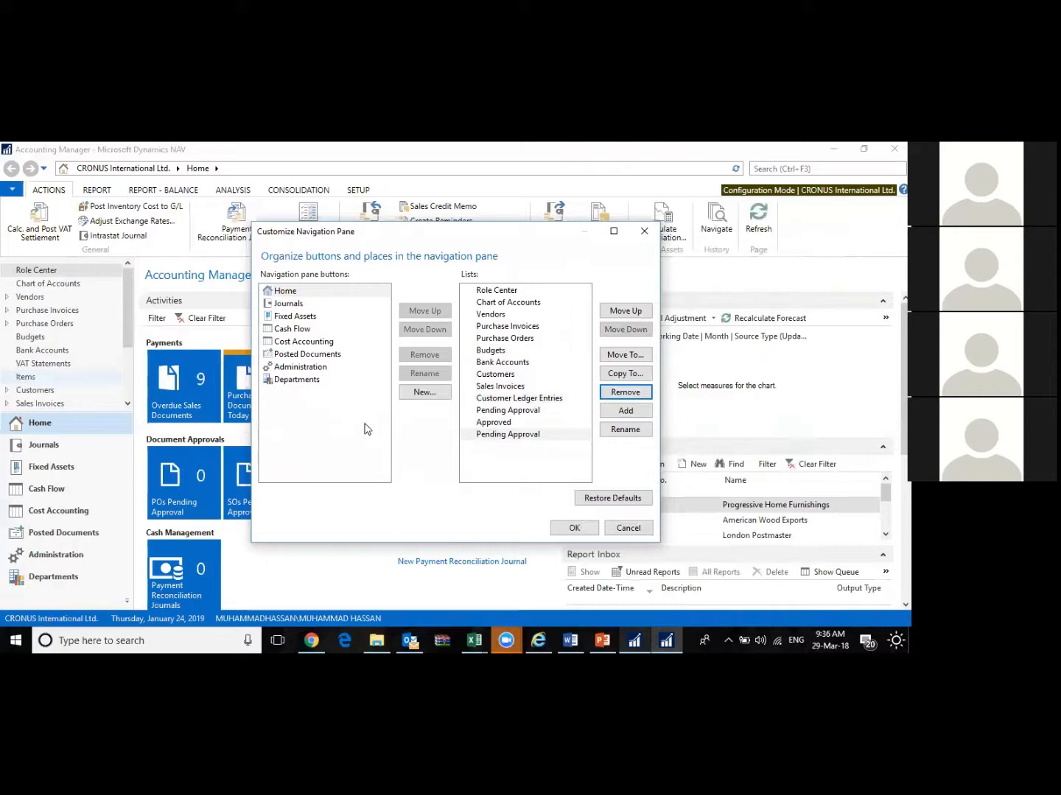
Create a navigation pane button named Trial Balances with a document icon.
click(322, 391)
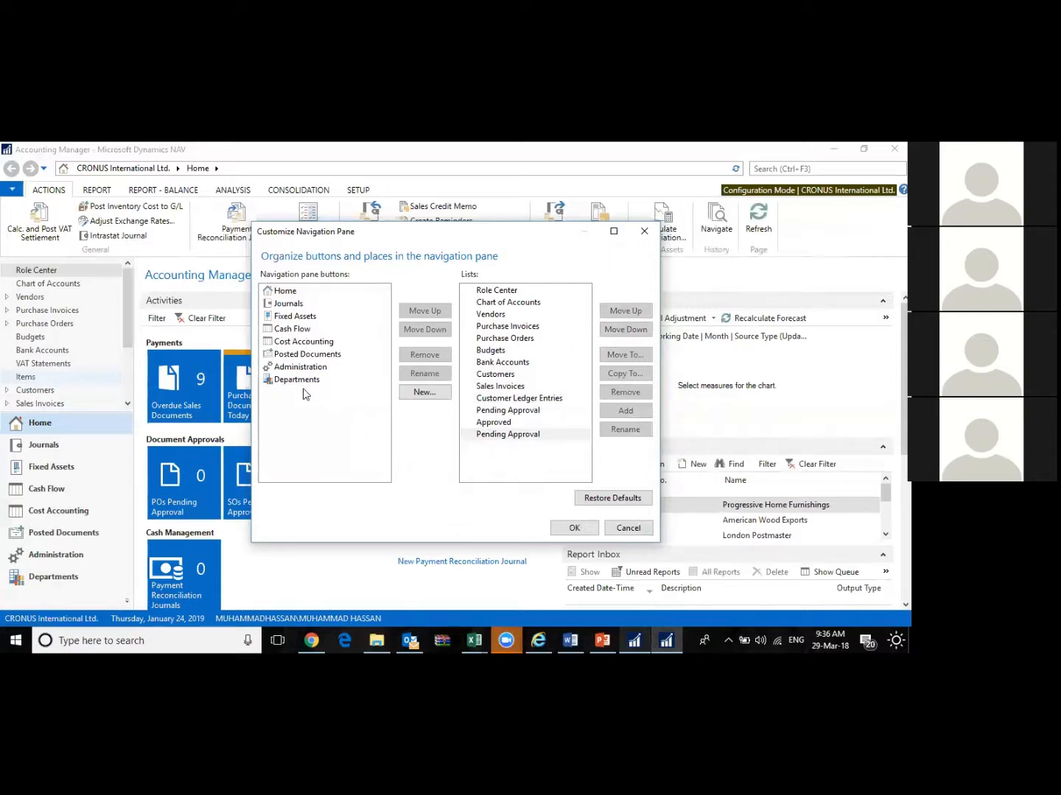
click(425, 391)
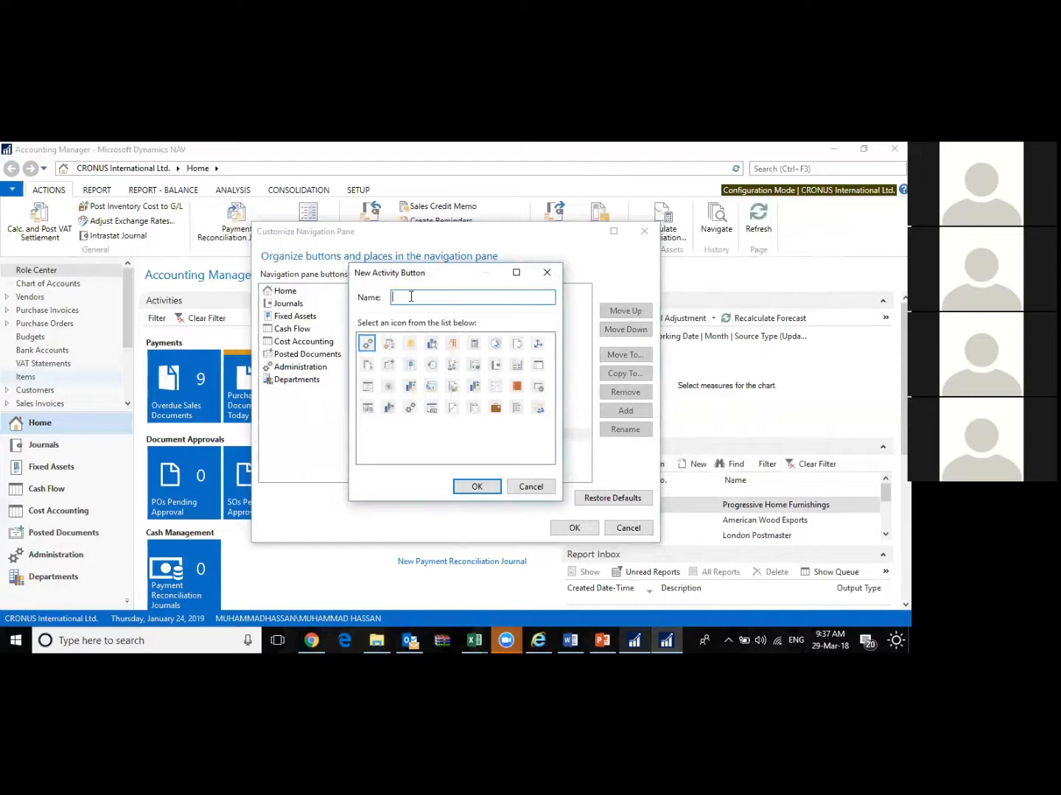
text(ria)
text(l Balances)
click(517, 343)
click(477, 486)
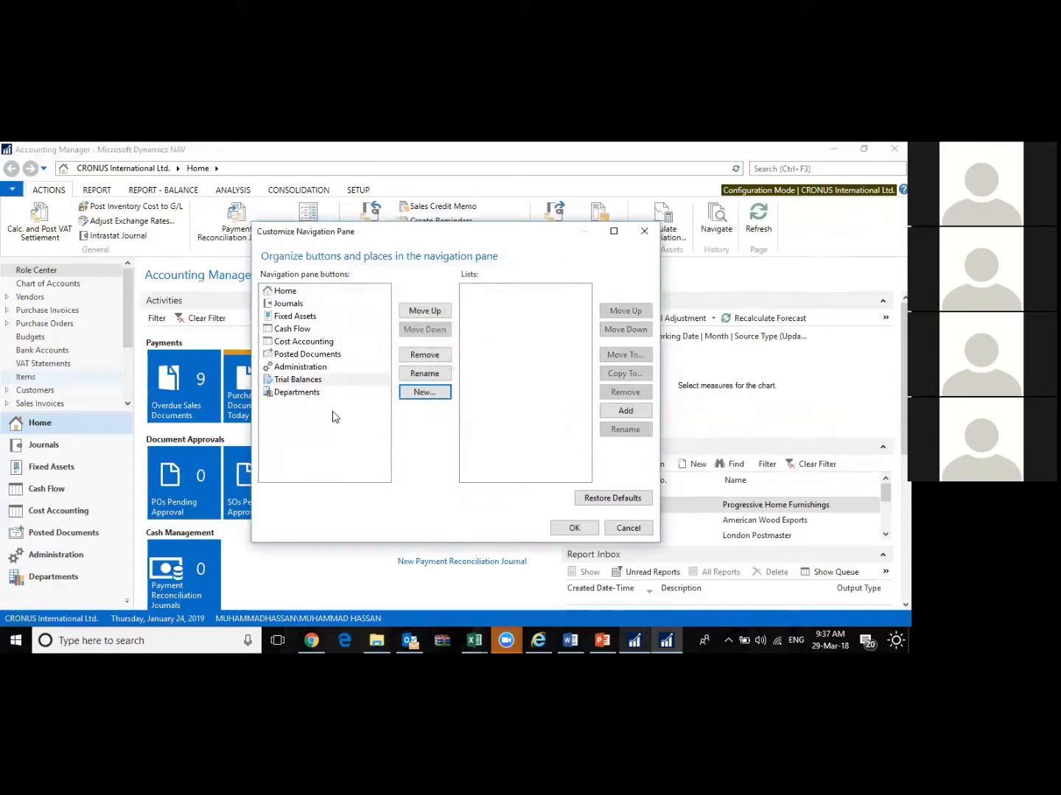
Add the G/L Account Categories list from Financial Management, General Ledger, Analysis & Reporting to the Trial Balances button.
click(310, 381)
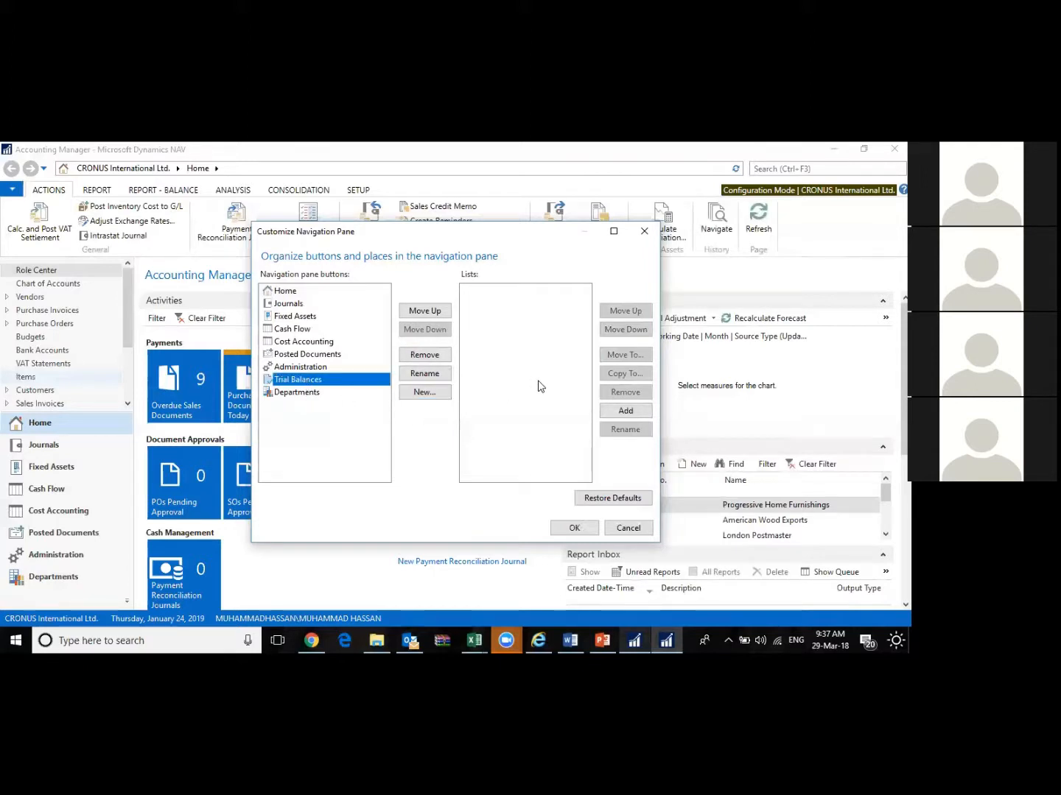
click(607, 417)
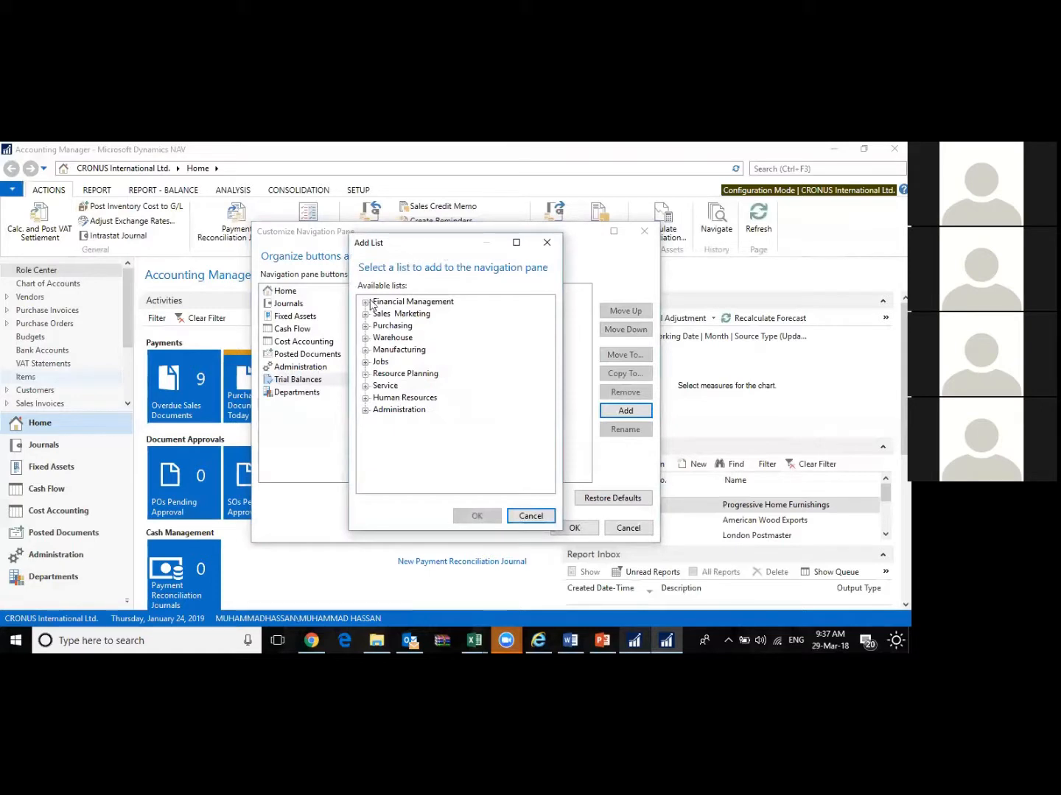
click(364, 303)
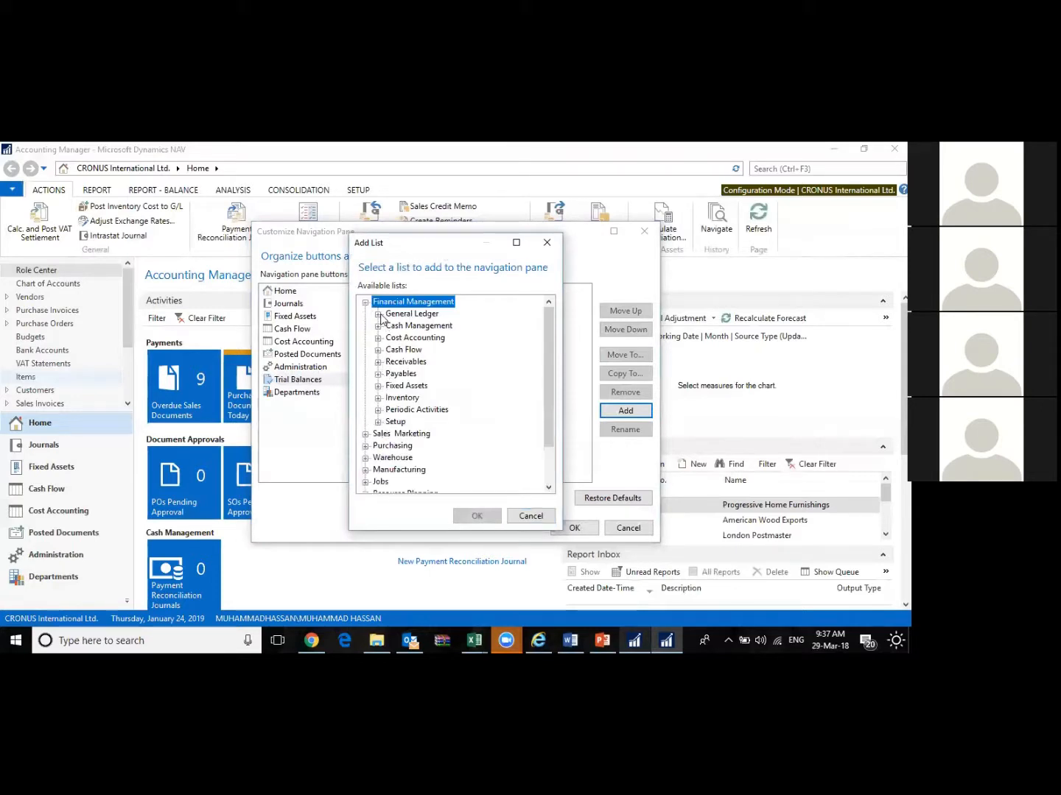
click(378, 314)
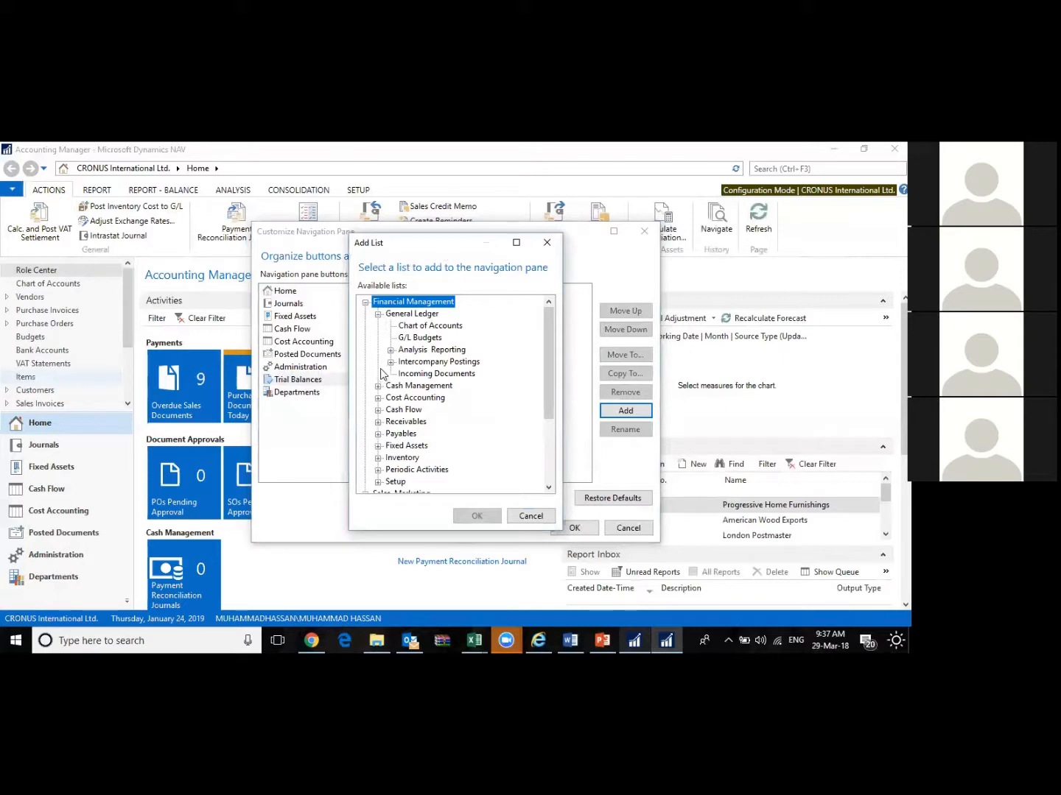
click(391, 362)
click(390, 350)
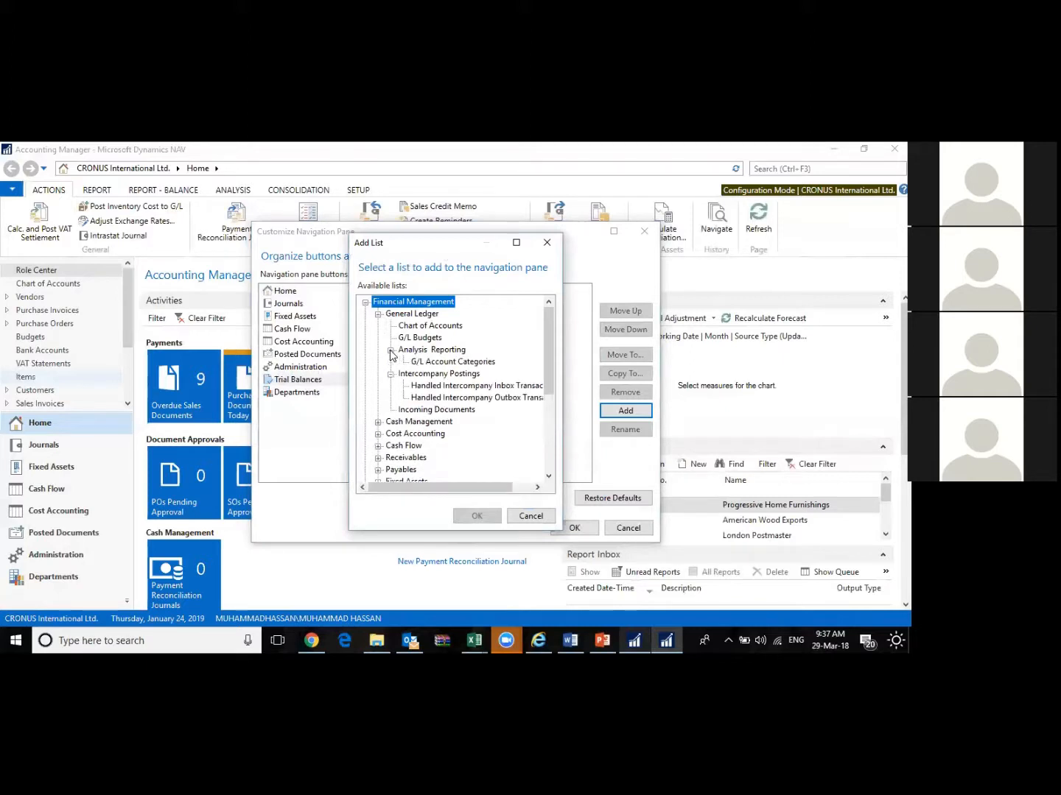
click(435, 361)
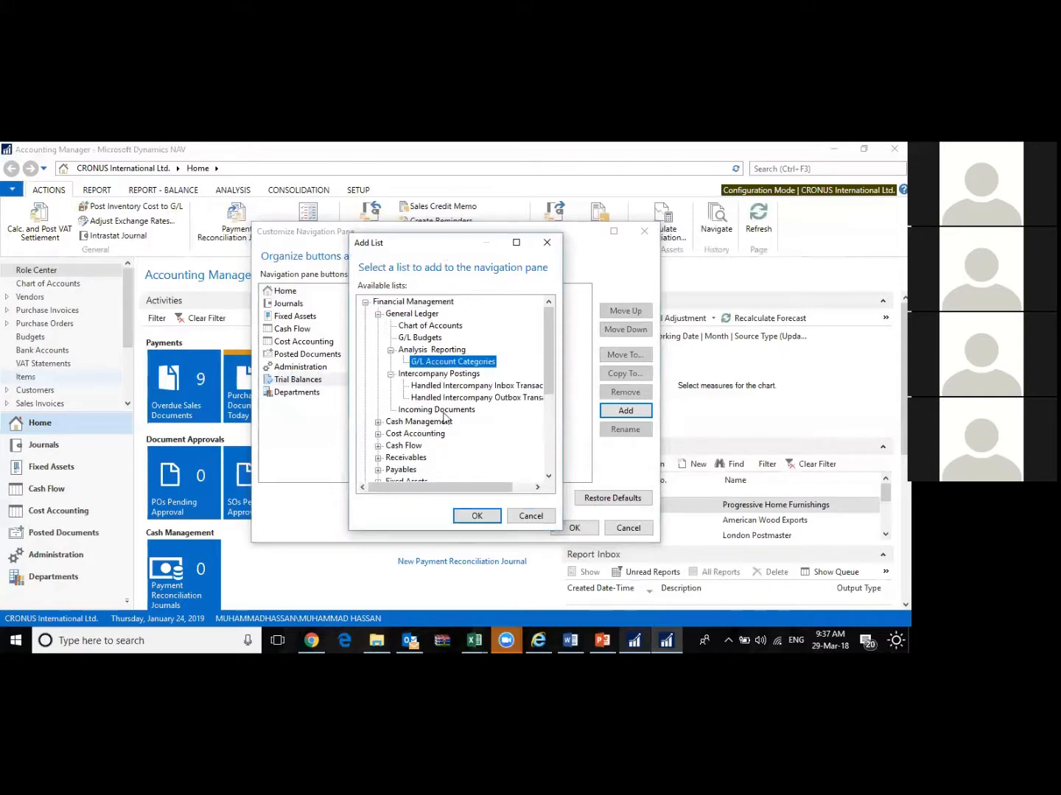
click(476, 515)
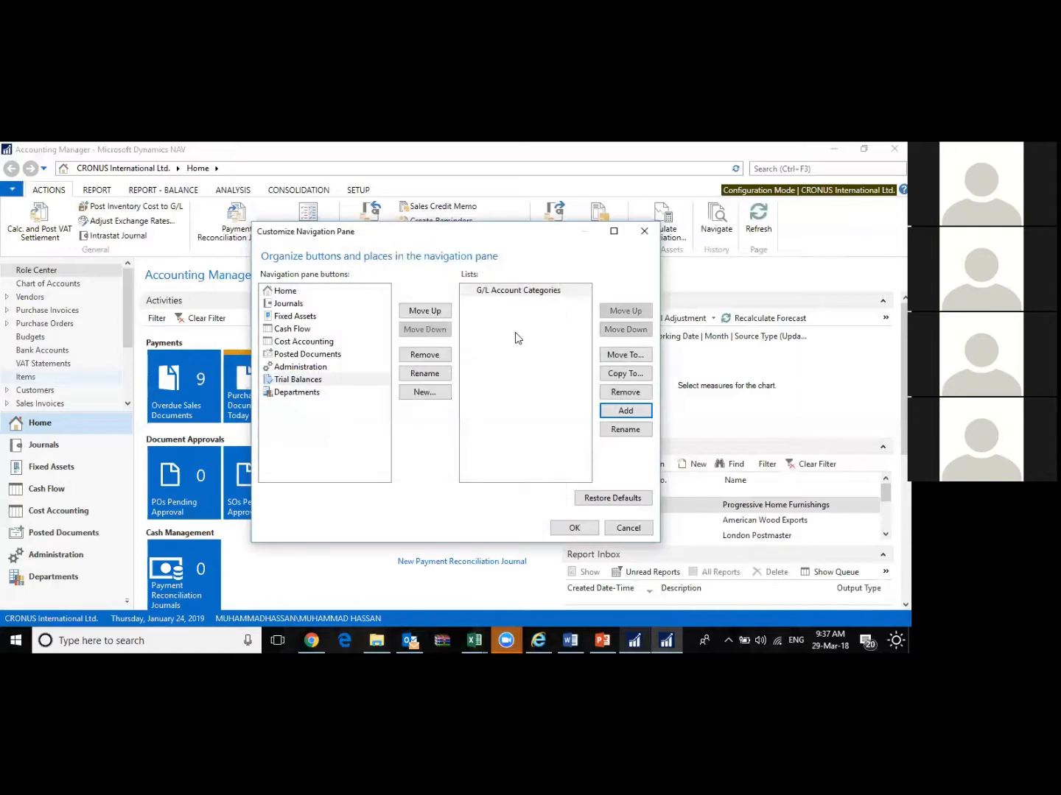
Add the Items list from Purchasing, Inventory & Costing to the Trial Balances button.
click(625, 410)
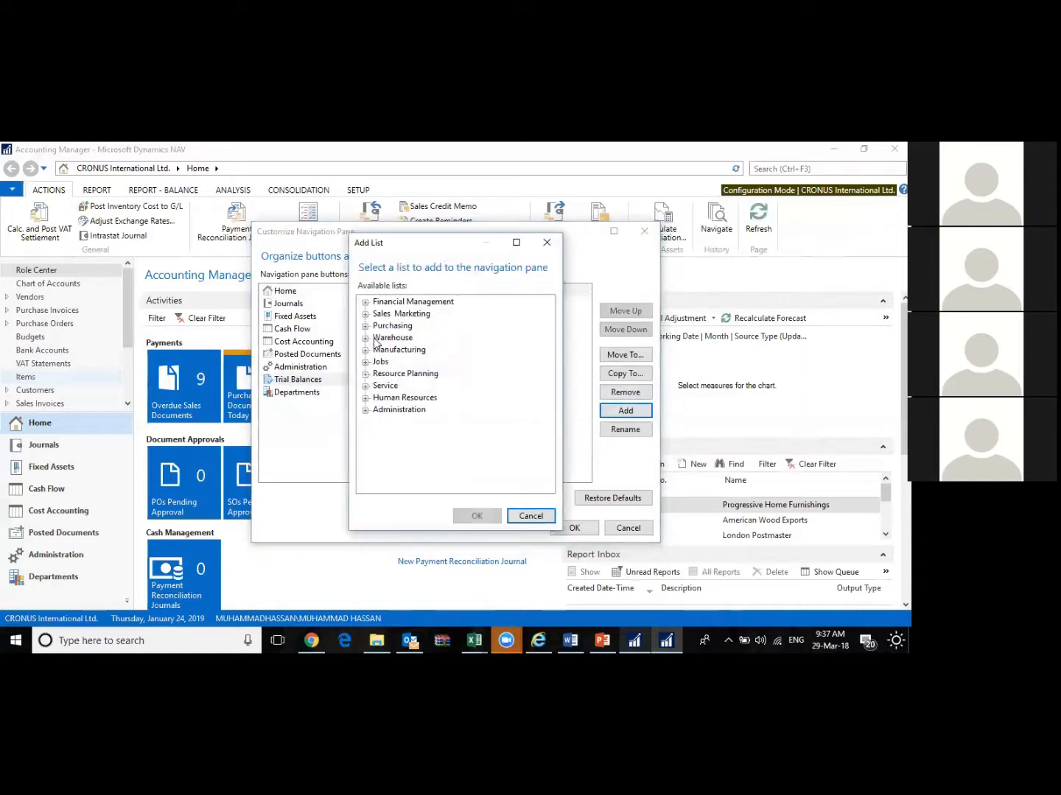
click(366, 326)
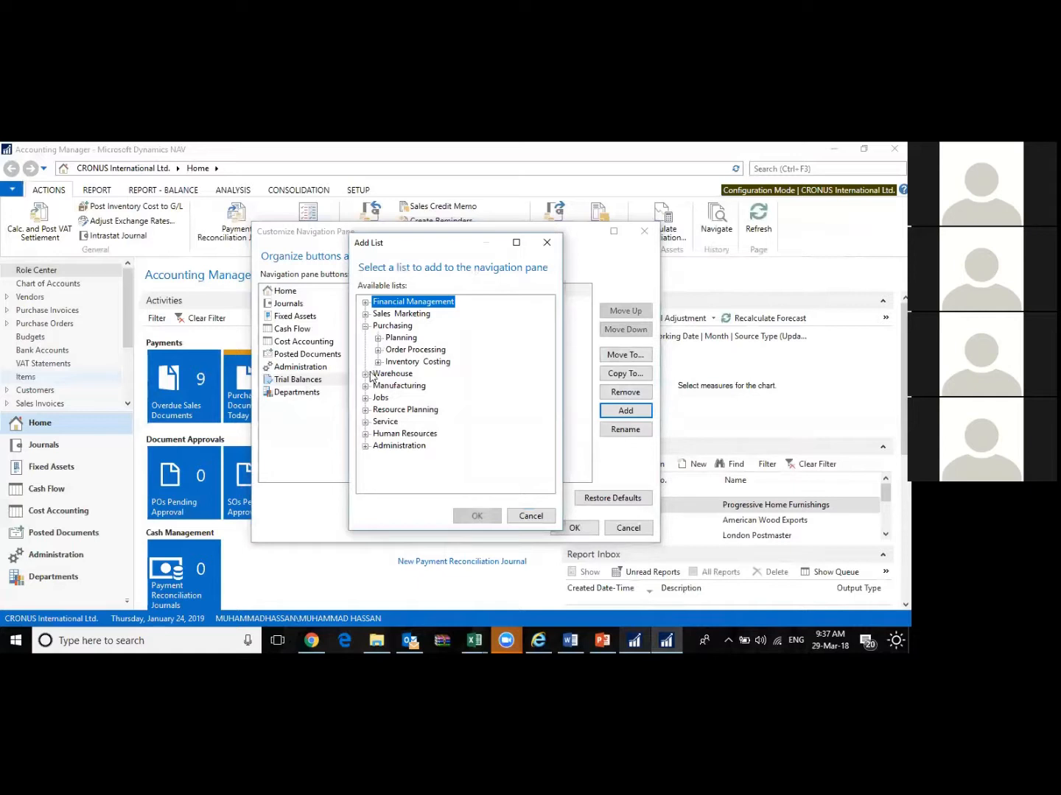
click(377, 338)
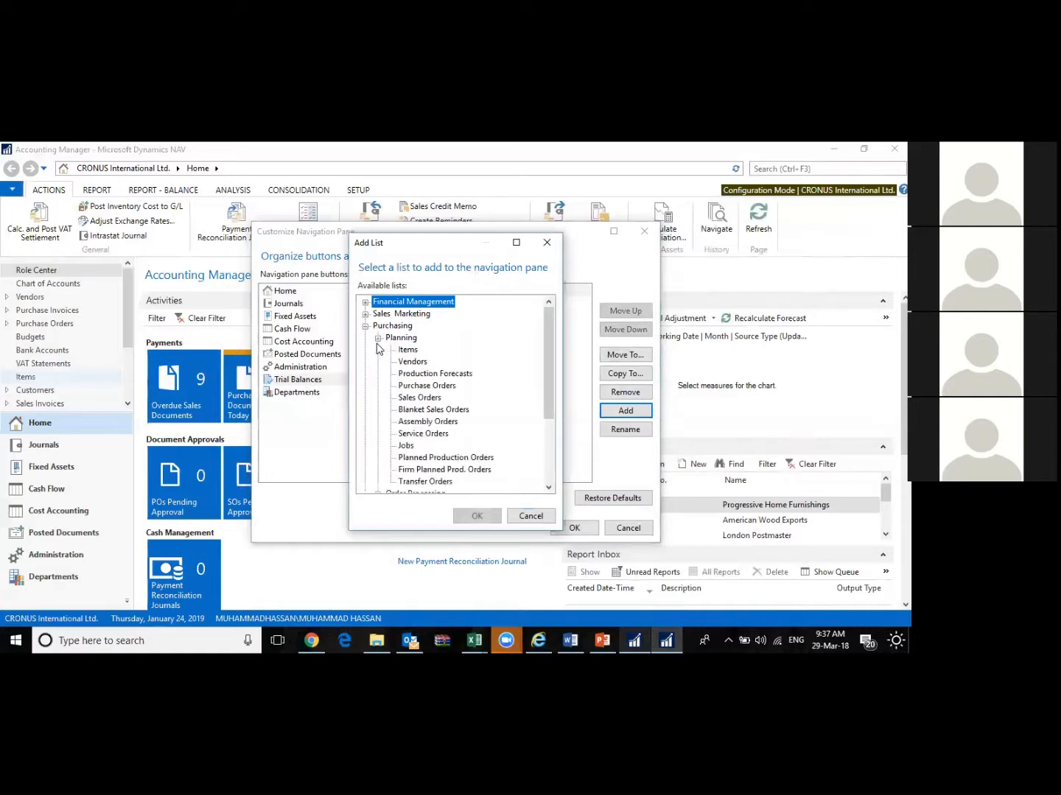
click(377, 339)
click(377, 349)
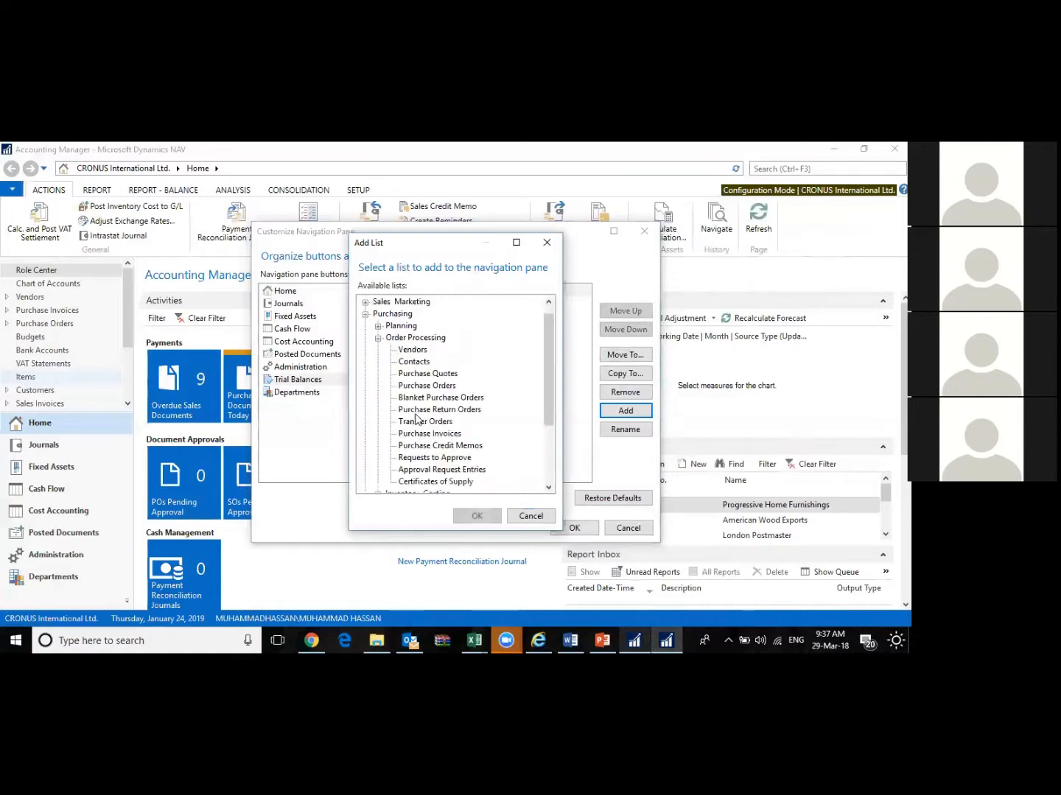
scroll(455, 449, down, 3)
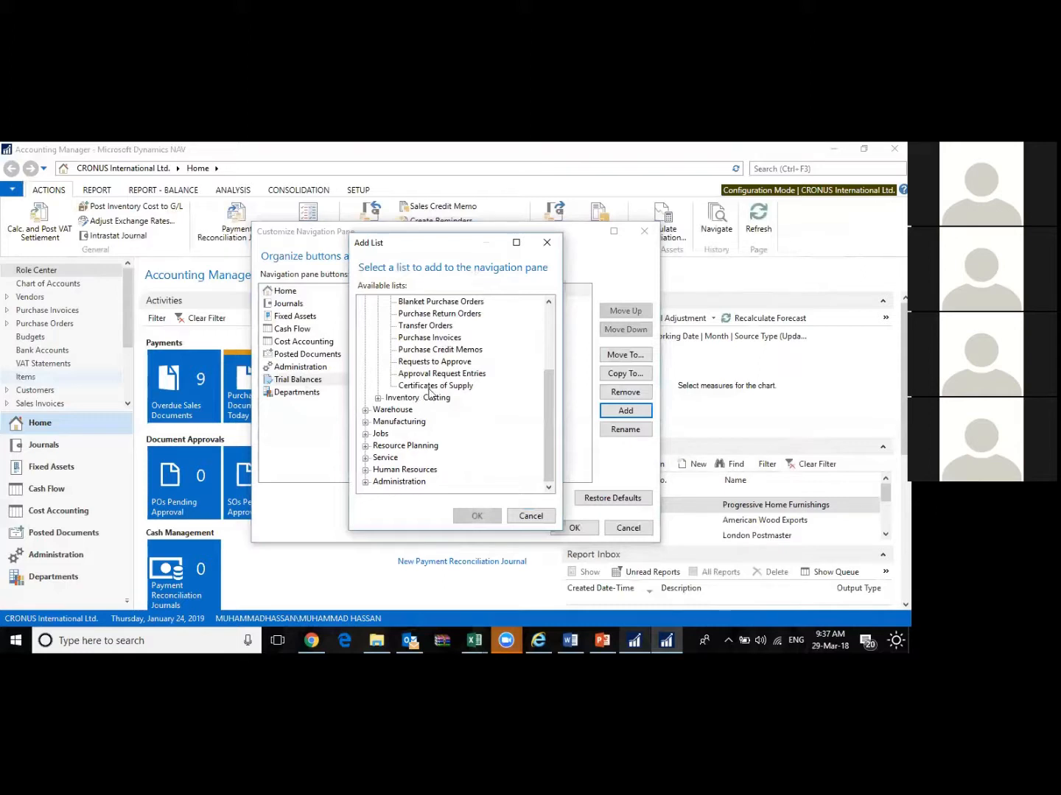
click(378, 397)
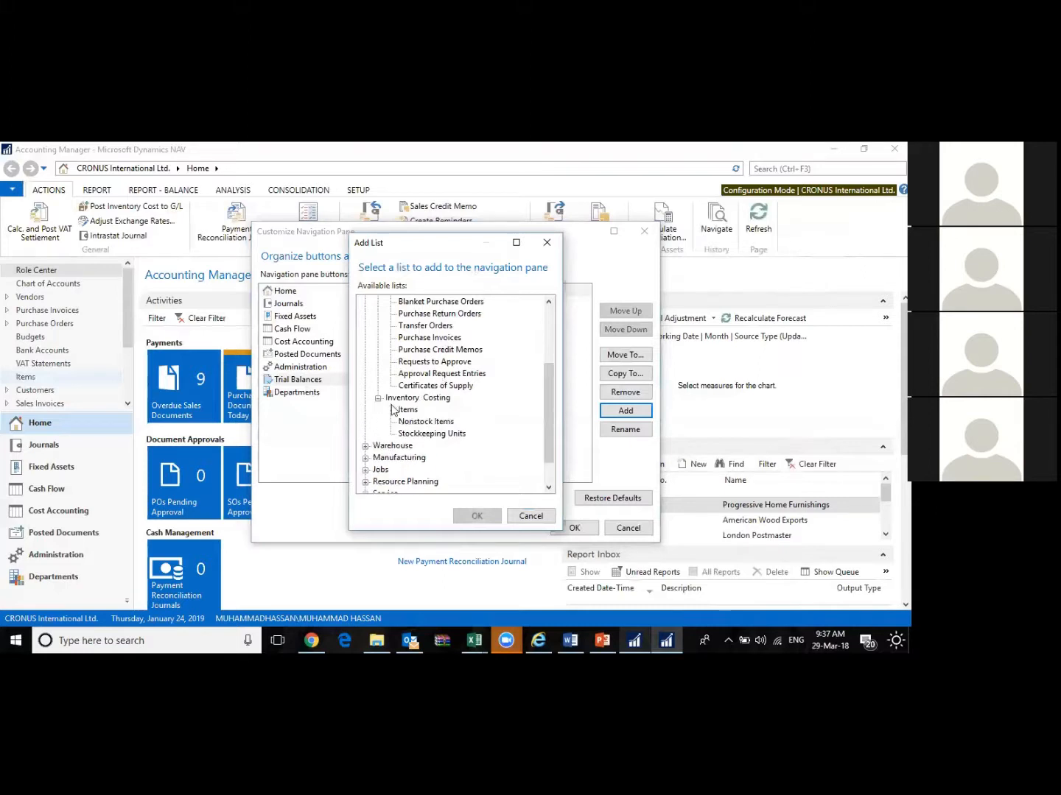
click(411, 409)
click(476, 517)
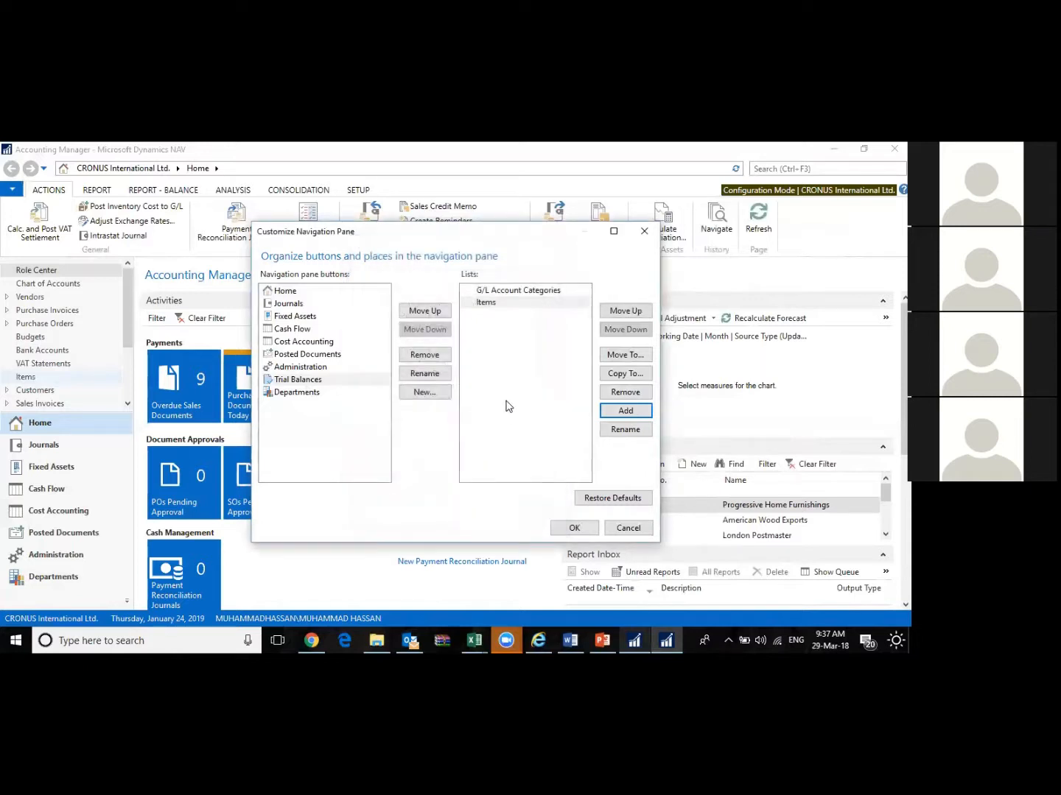
Save the navigation pane customization and restart the application to apply it.
click(350, 367)
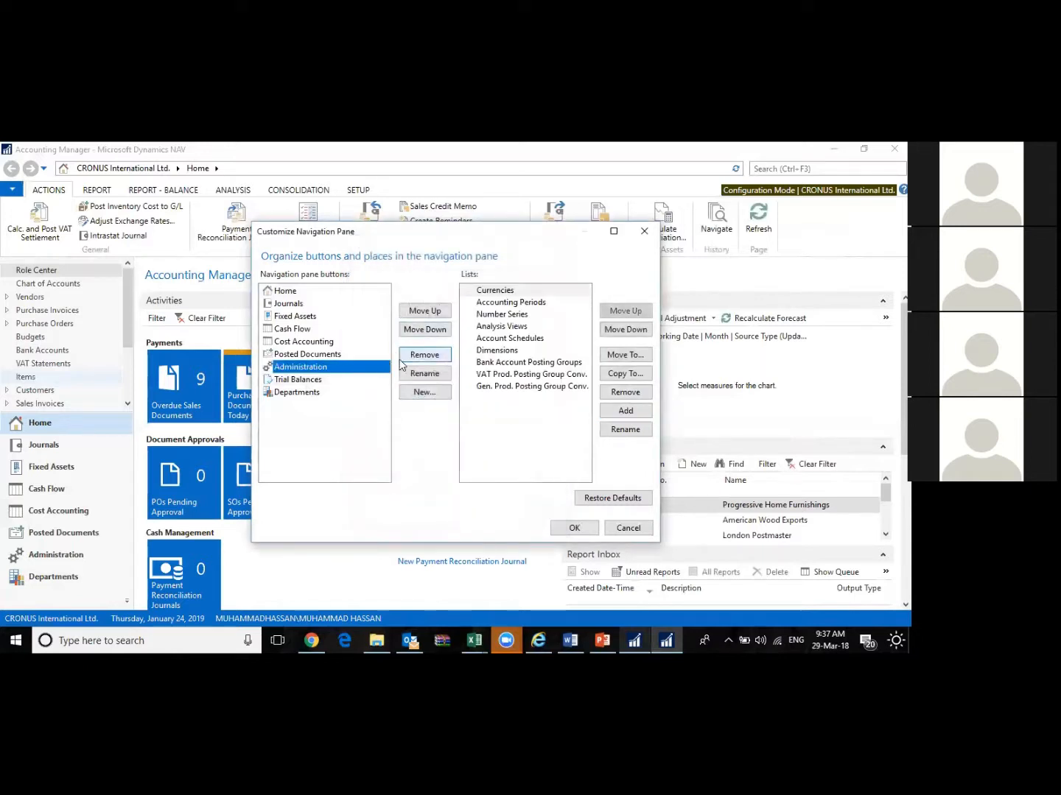
click(291, 380)
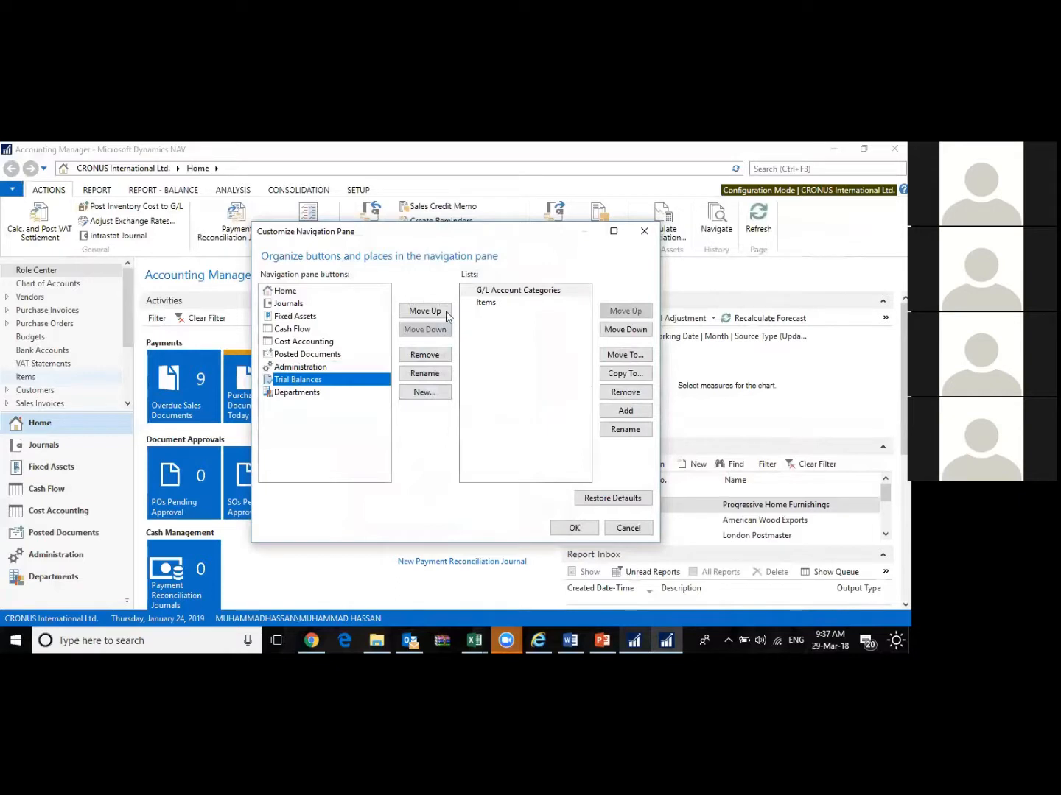
click(572, 528)
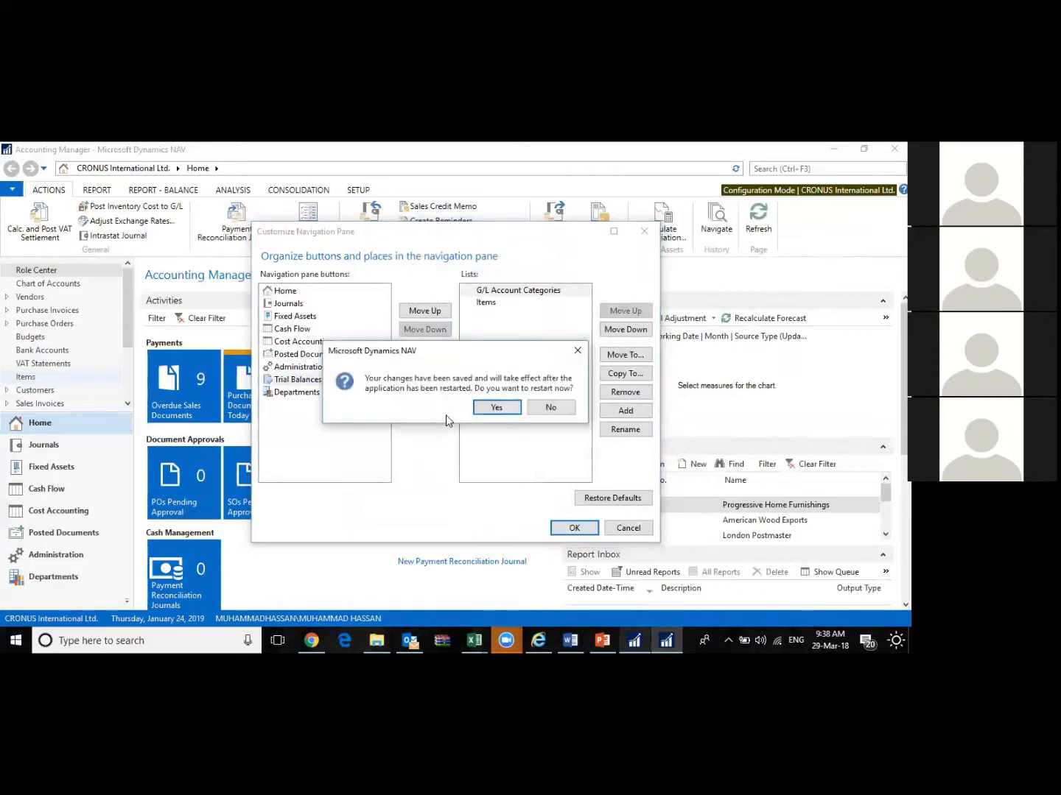
click(497, 406)
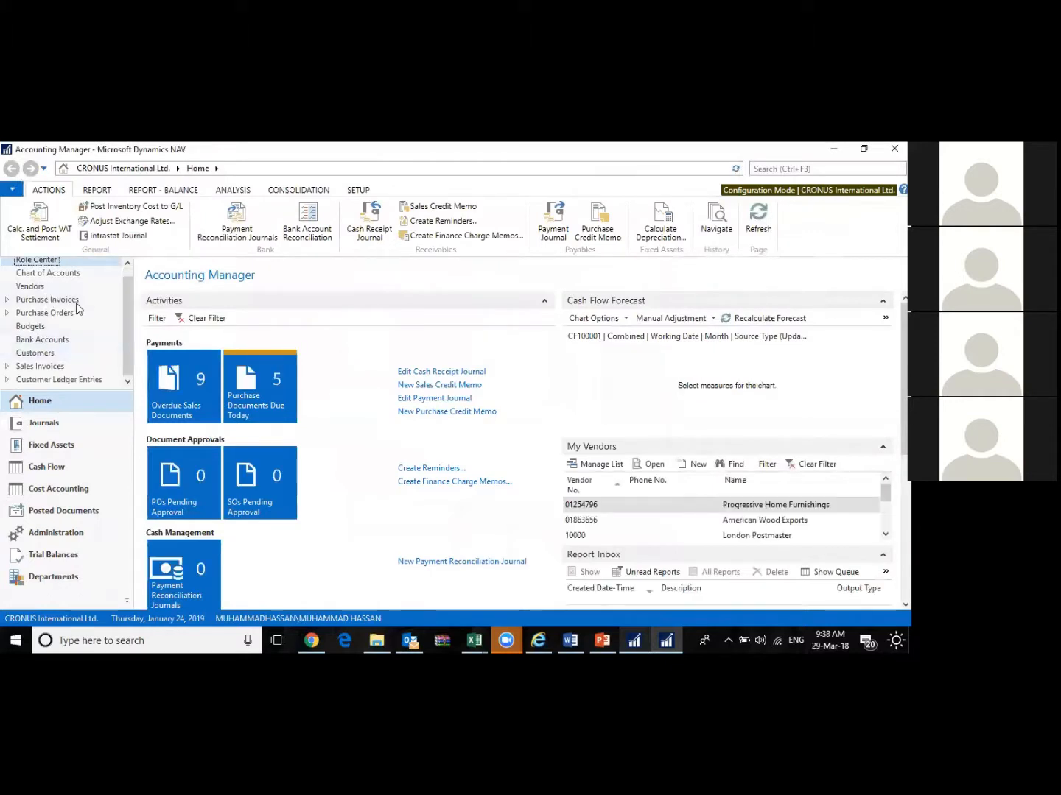
Check the G/L Account Categories list under Trial Balances, and return to the Home Role Center.
click(56, 563)
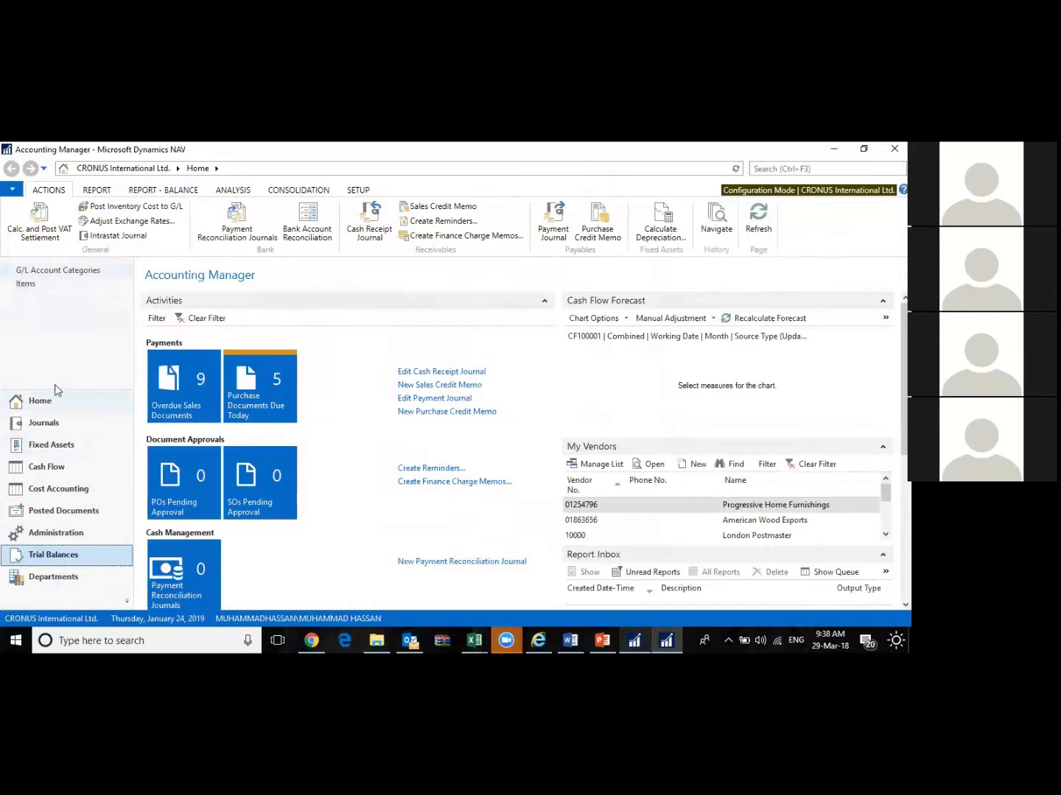
click(52, 271)
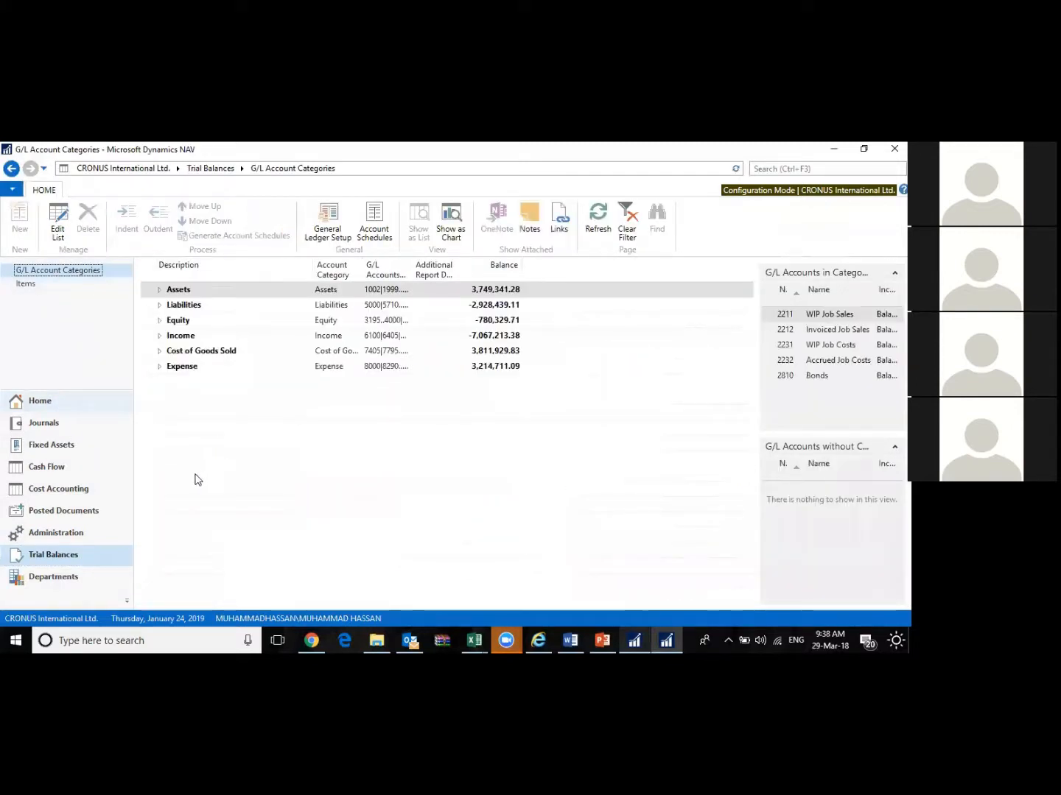
click(56, 403)
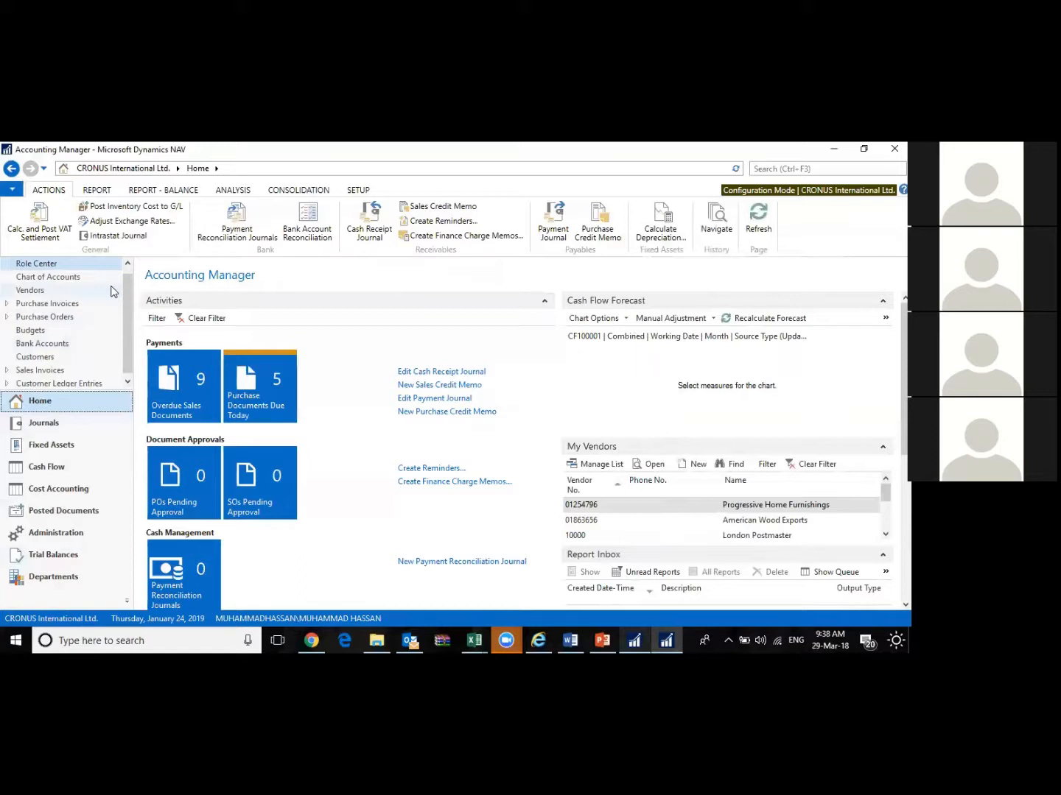
click(506, 640)
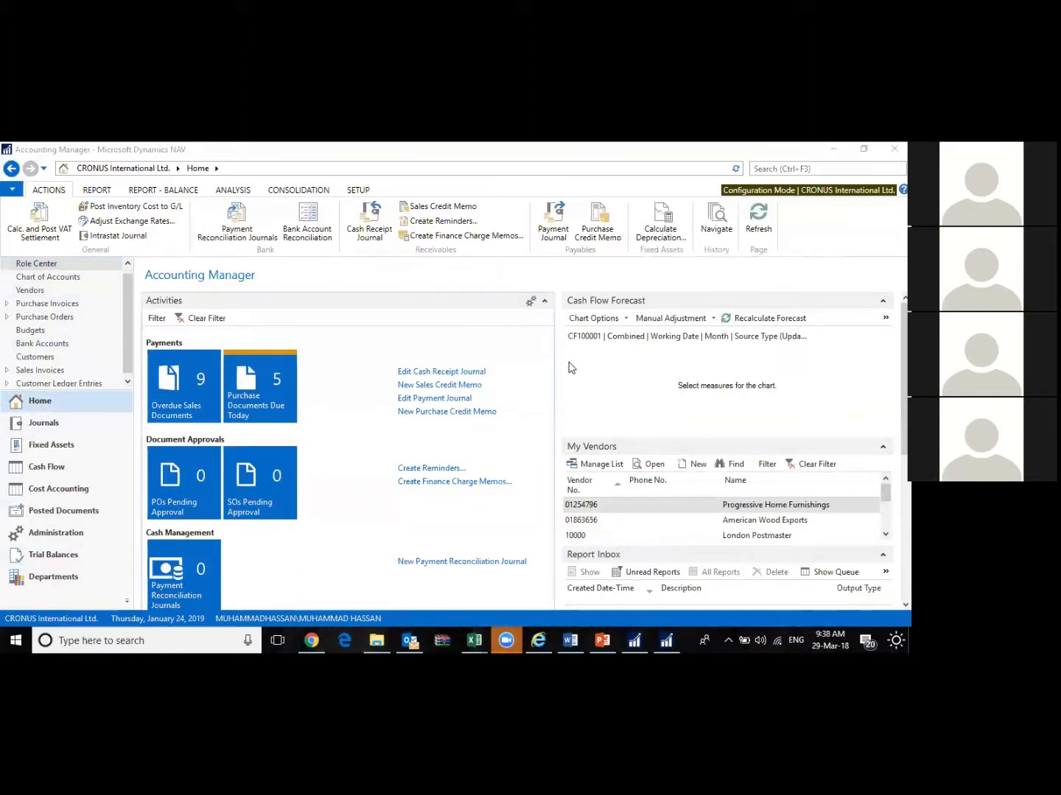
mouse_move(506, 640)
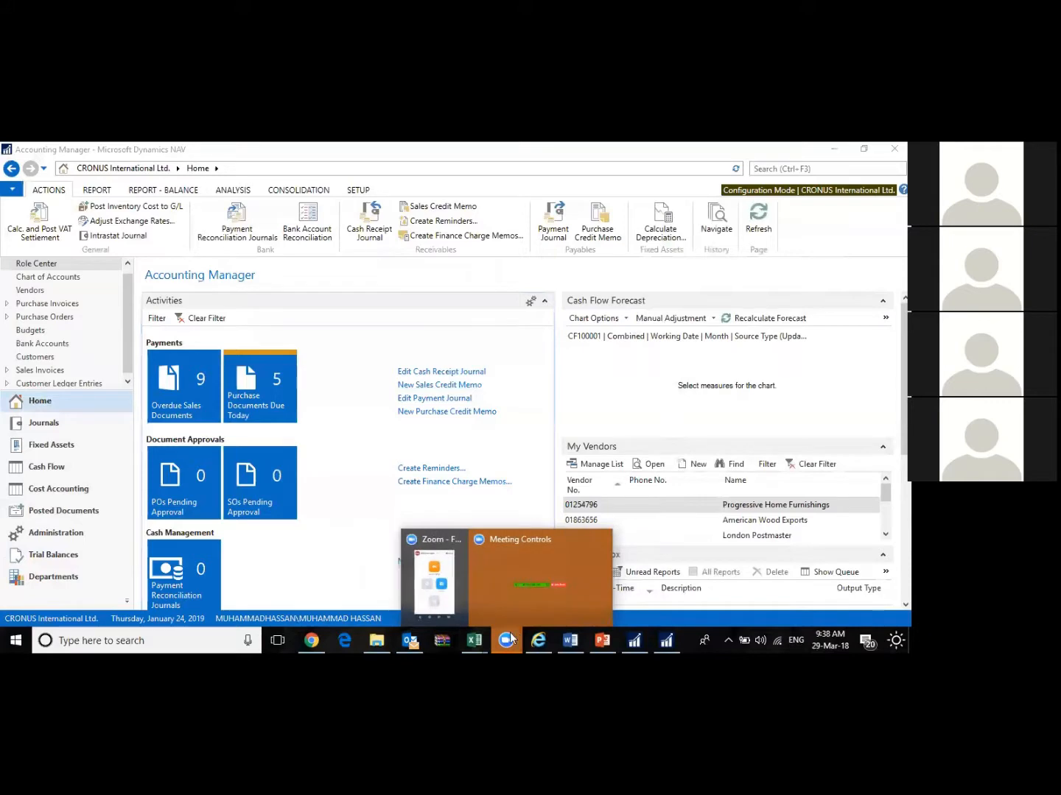
click(529, 579)
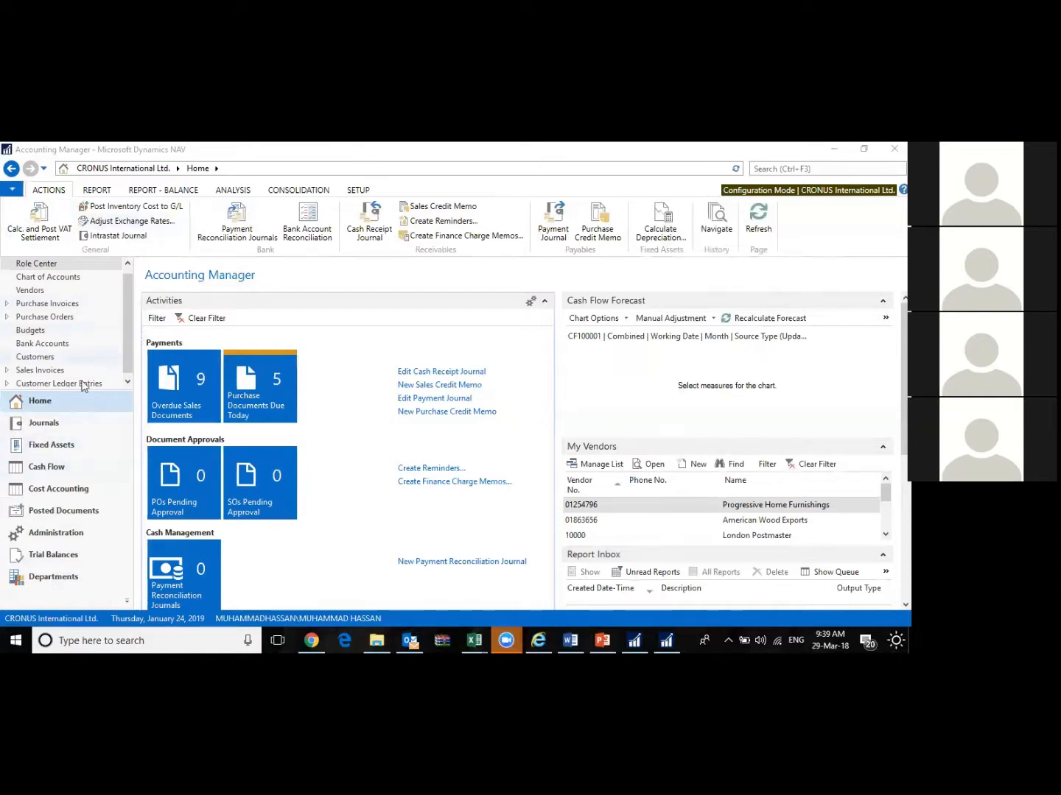
scroll(80, 336, down, 1)
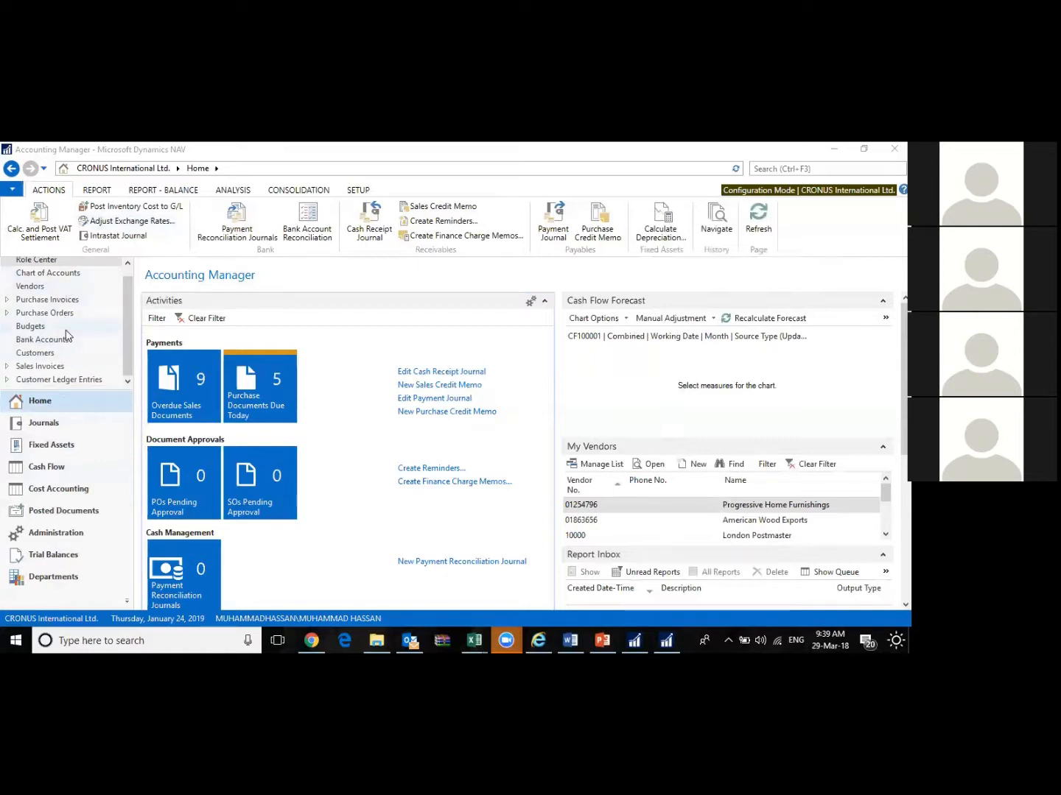
scroll(76, 311, up, 1)
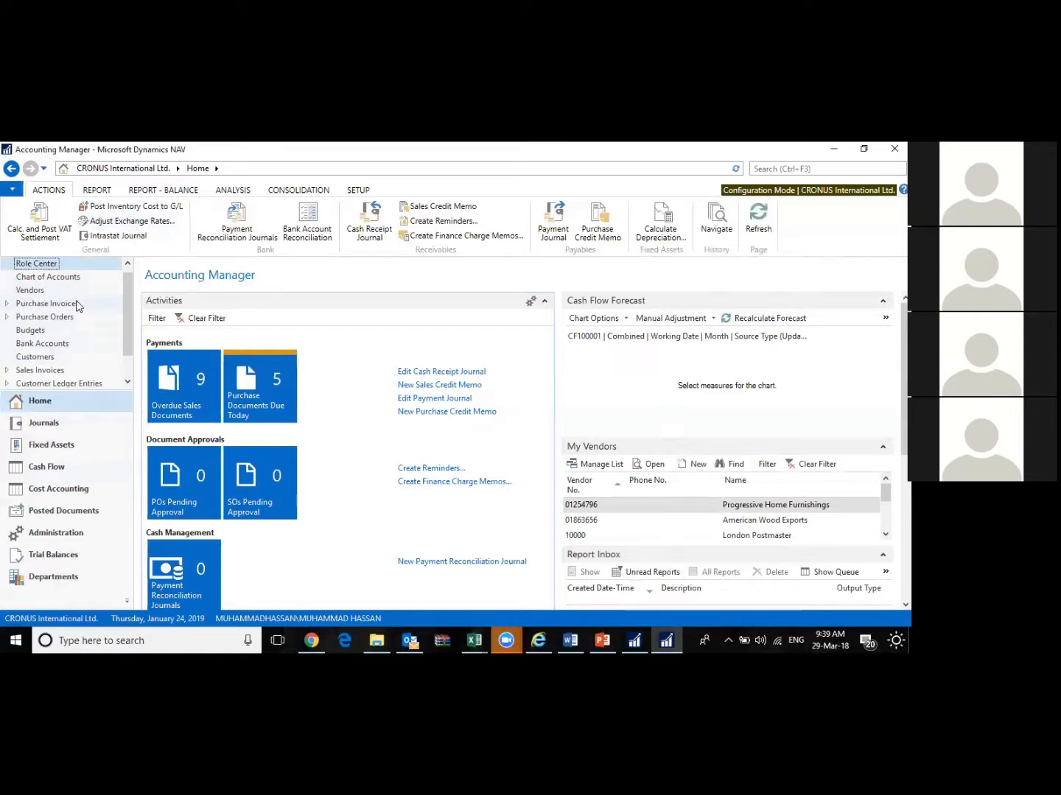
Start a new purchase invoice from the Purchase Invoices list and show the additional fields in its General section.
click(54, 304)
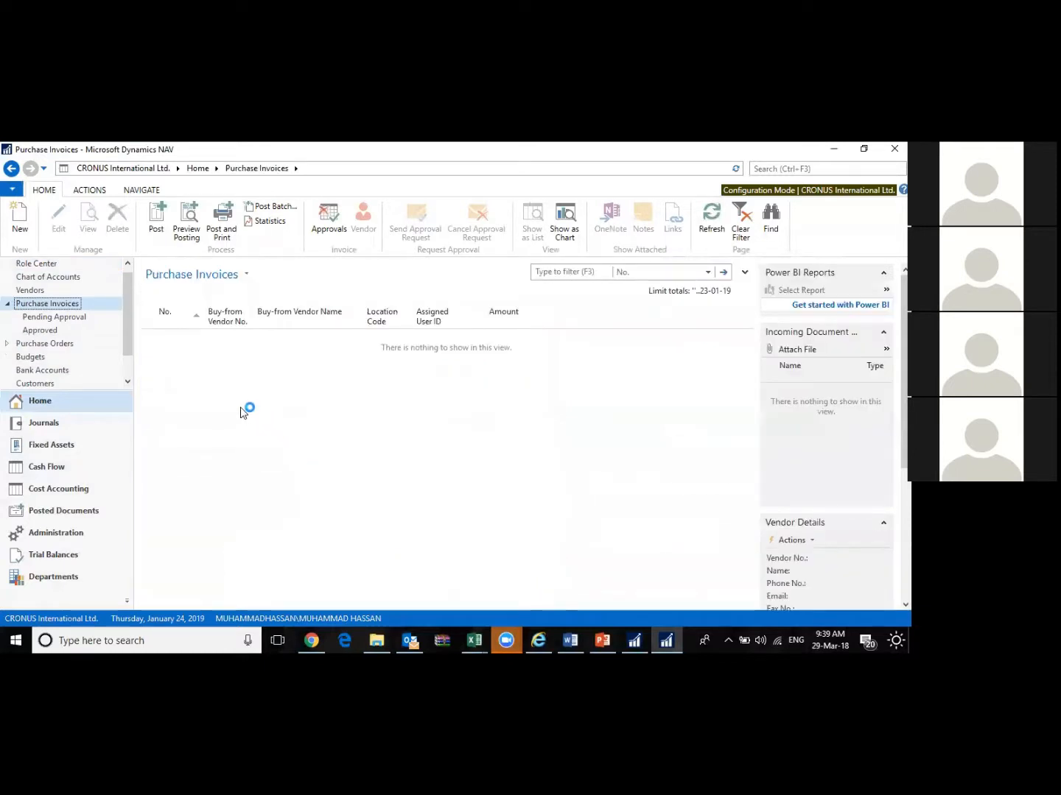
click(29, 234)
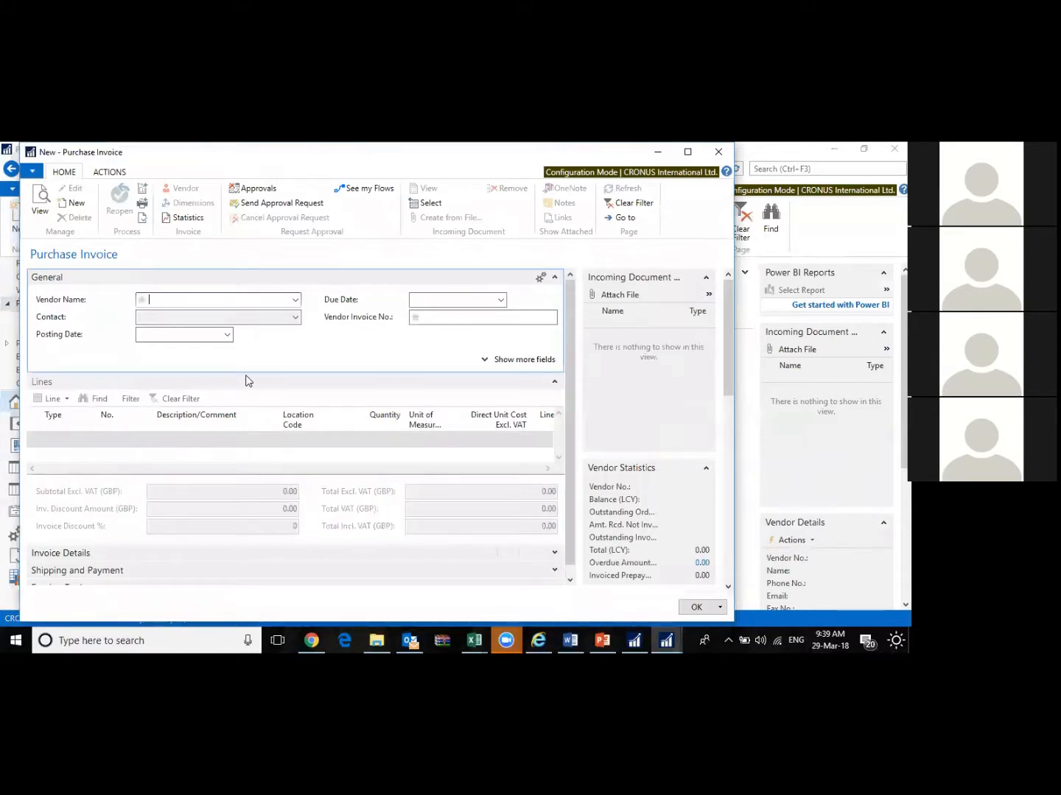
click(498, 365)
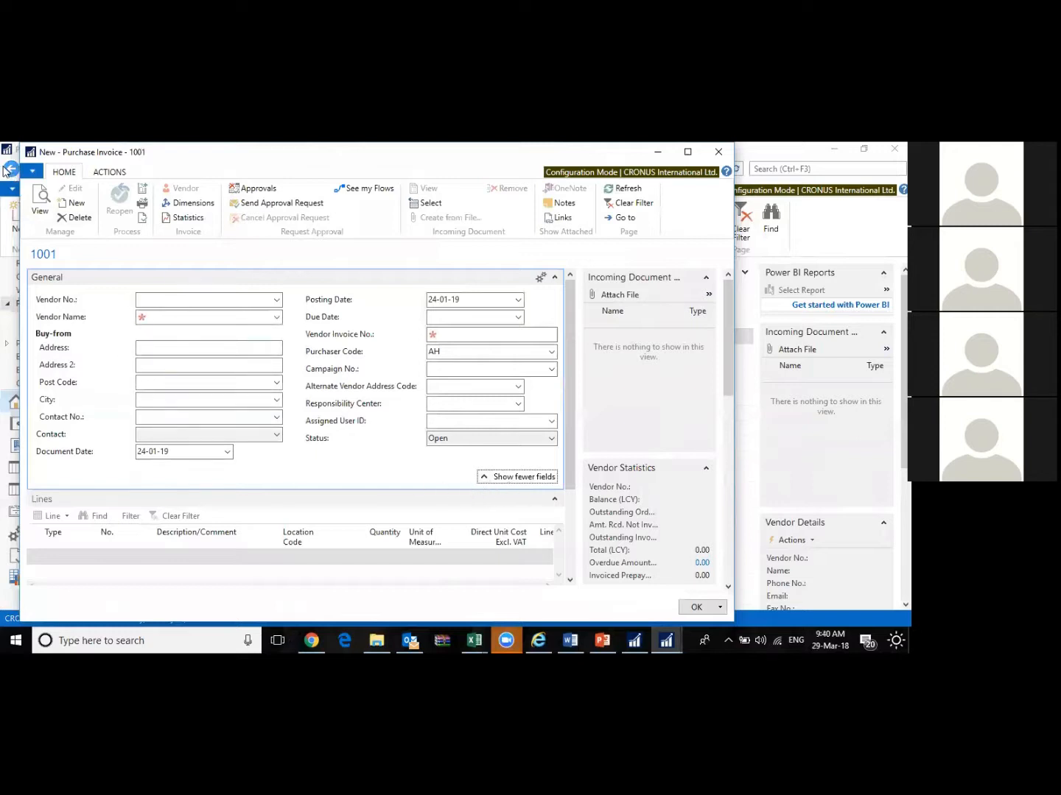
Open the field customization for the General FastTab of the Purchase Invoice page.
click(32, 170)
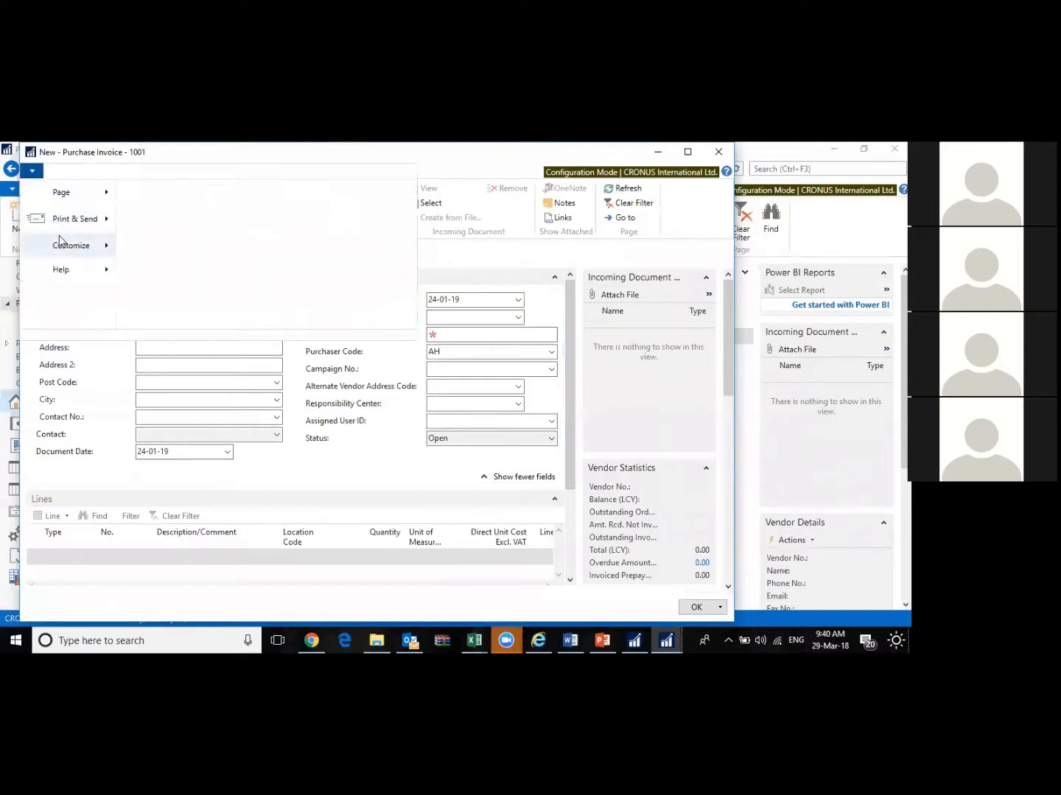
mouse_move(60, 243)
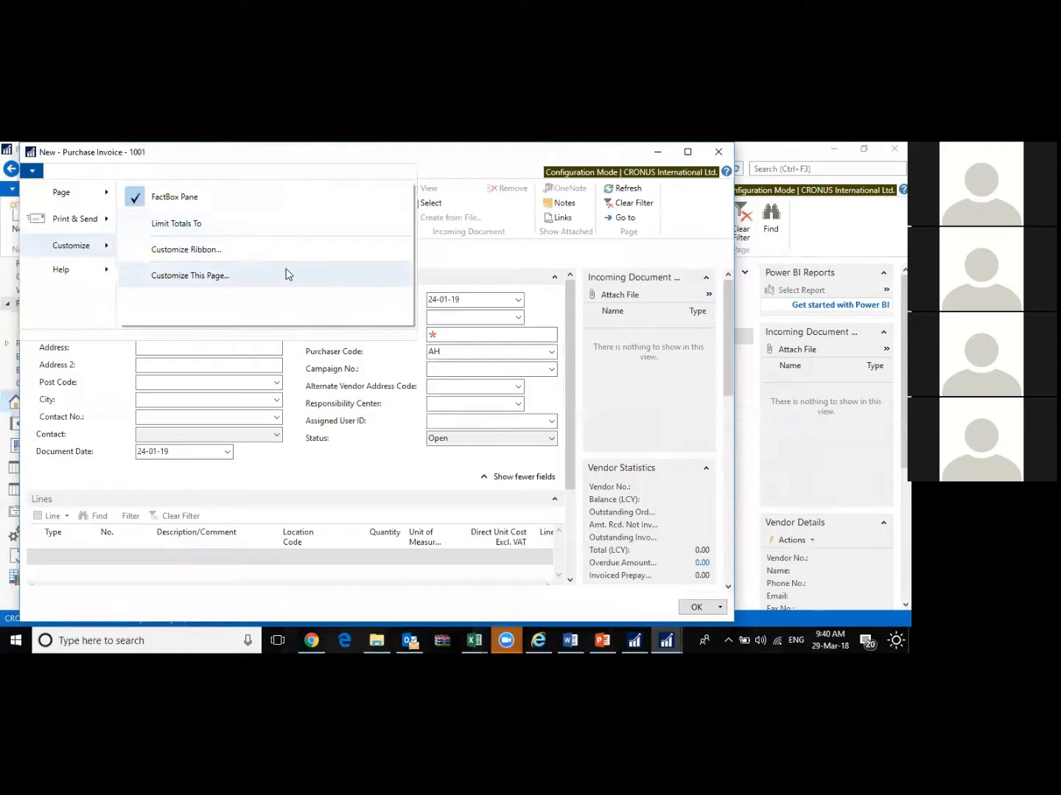
click(279, 274)
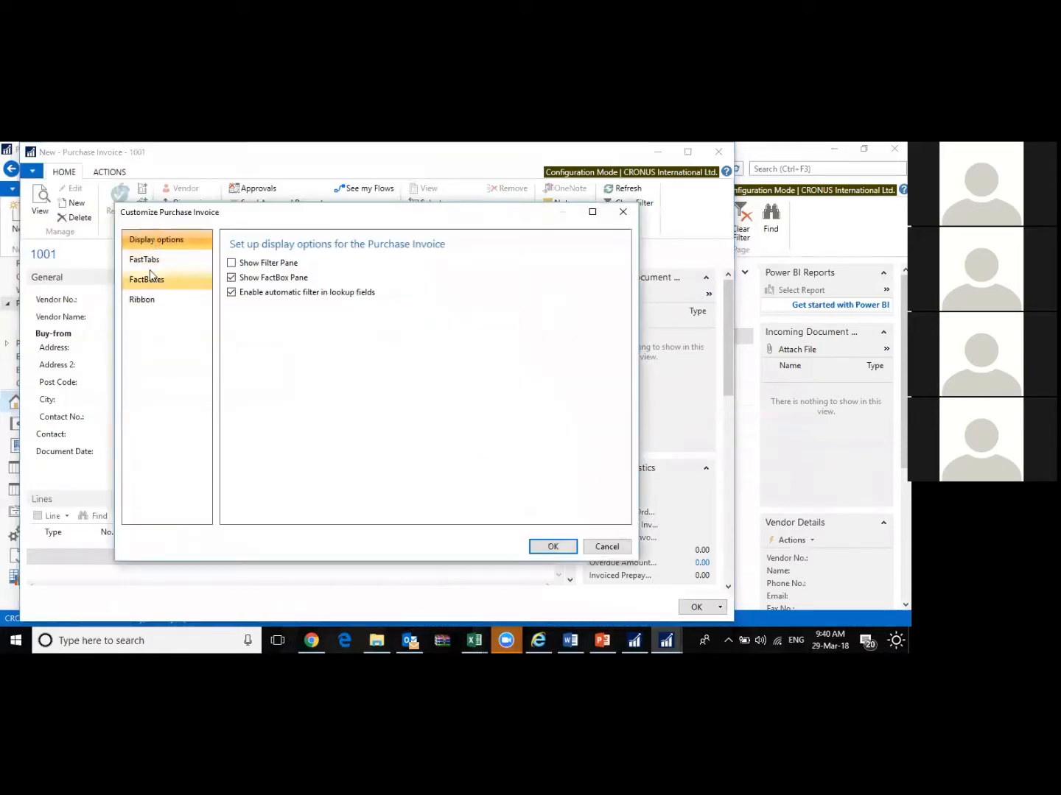
click(168, 259)
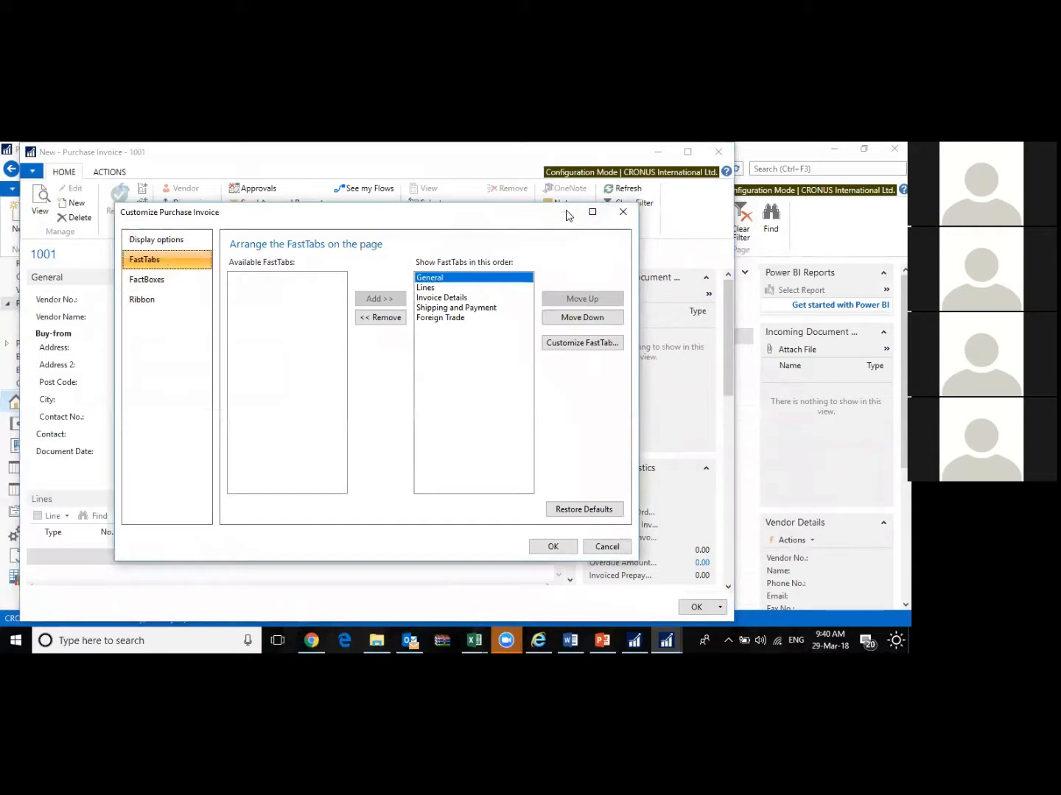
drag(374, 212, 375, 210)
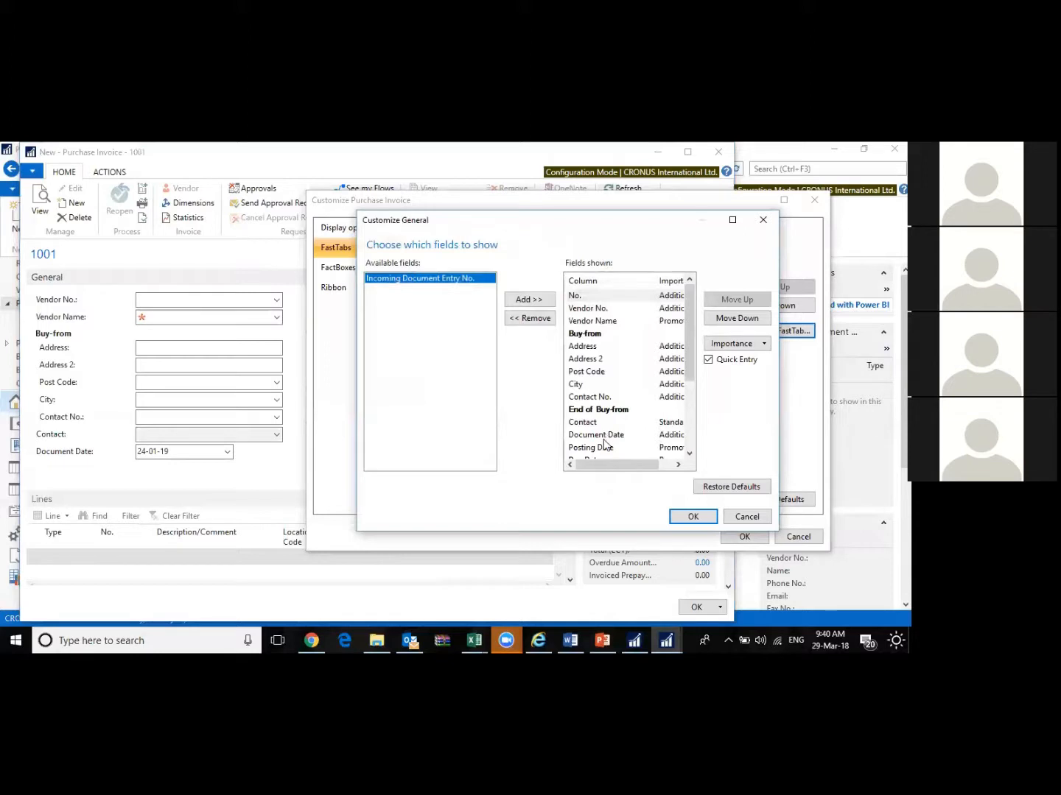
click(604, 439)
click(602, 424)
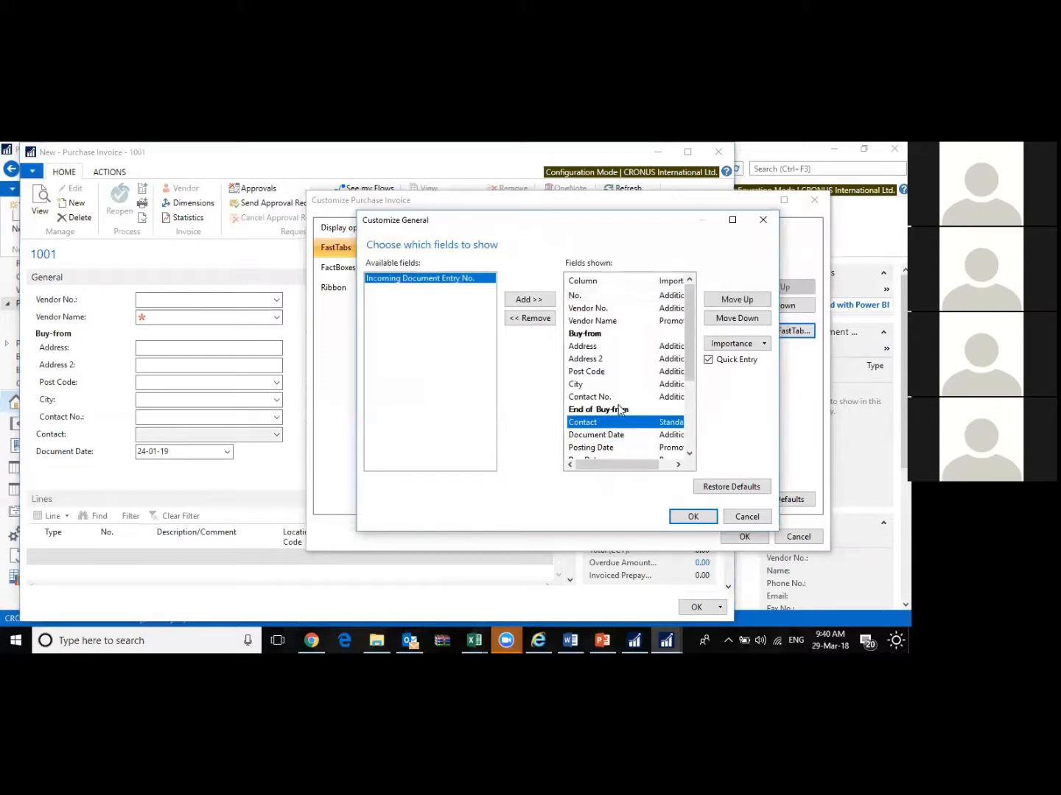
Set the importance of the Buy-from Address field to Standard.
click(604, 347)
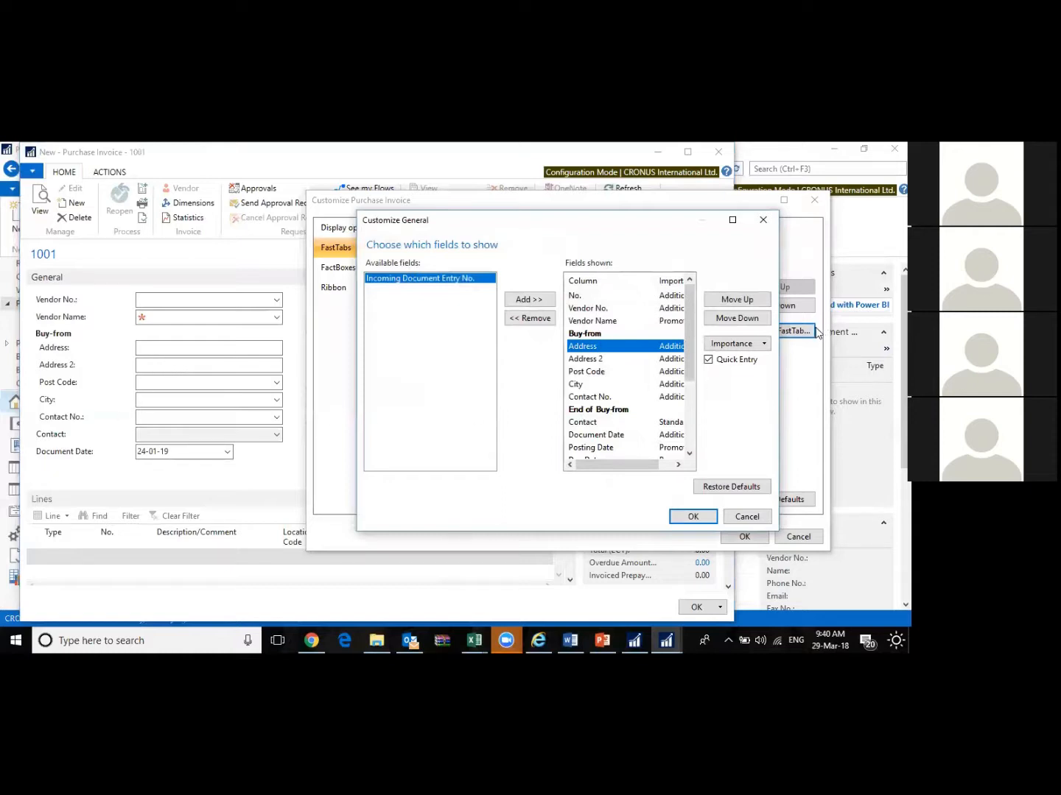
click(717, 346)
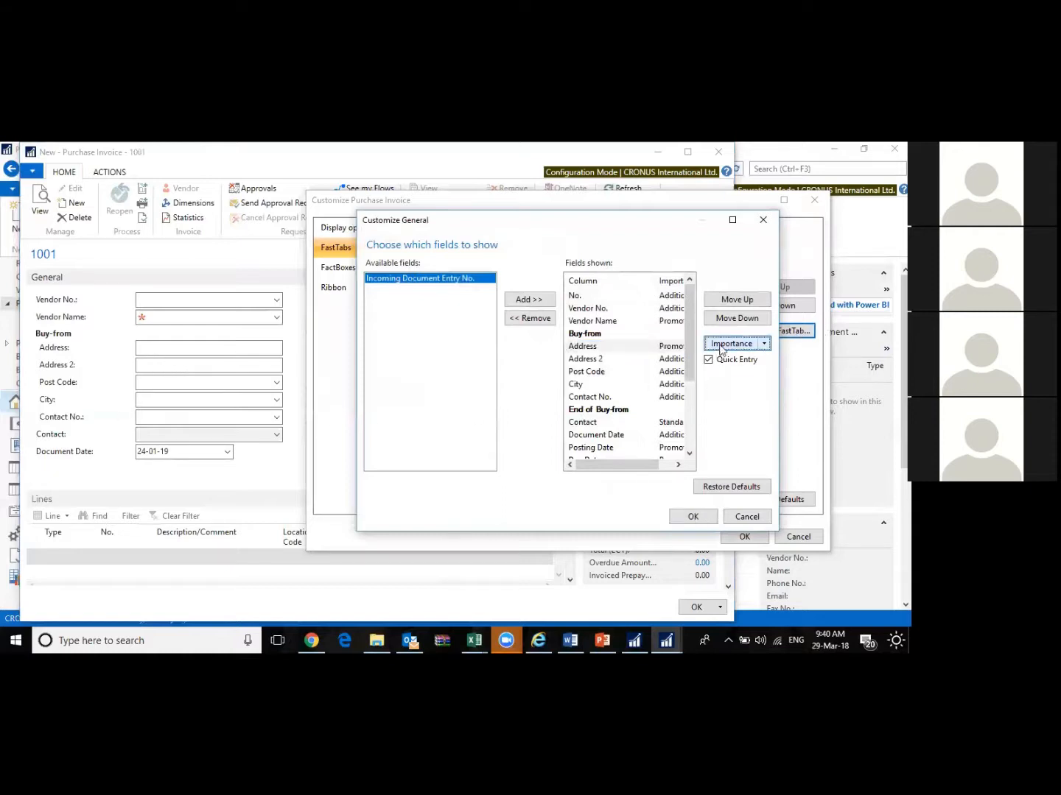
click(765, 344)
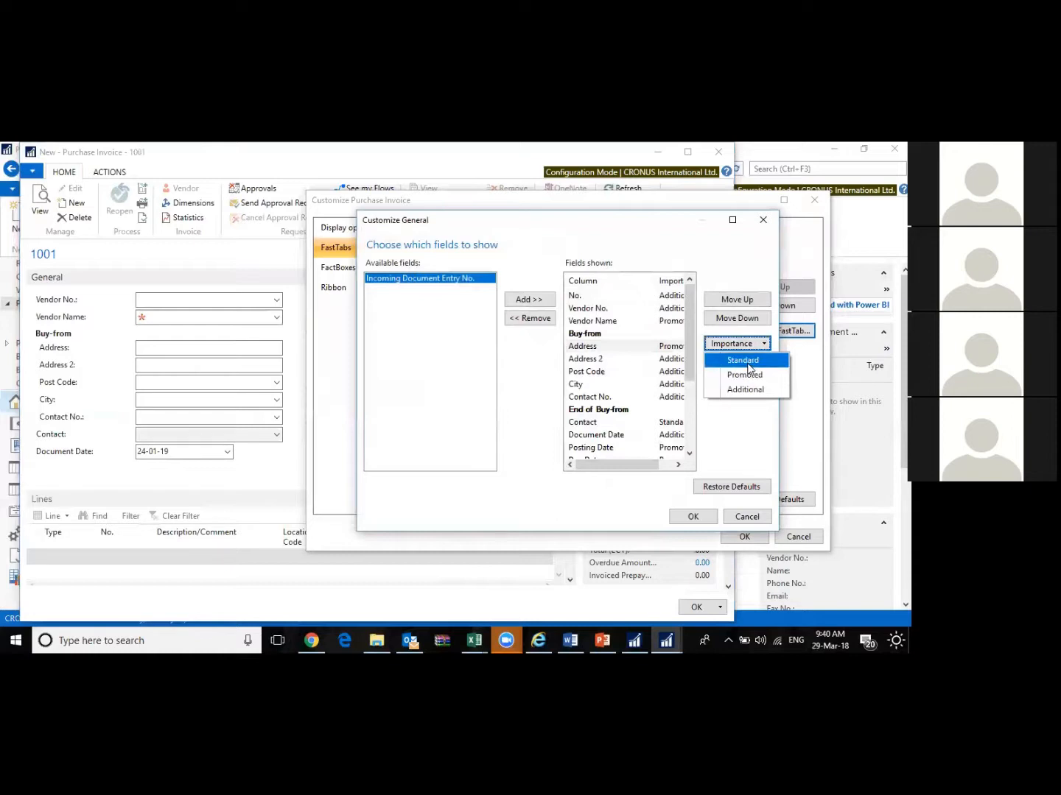
click(748, 360)
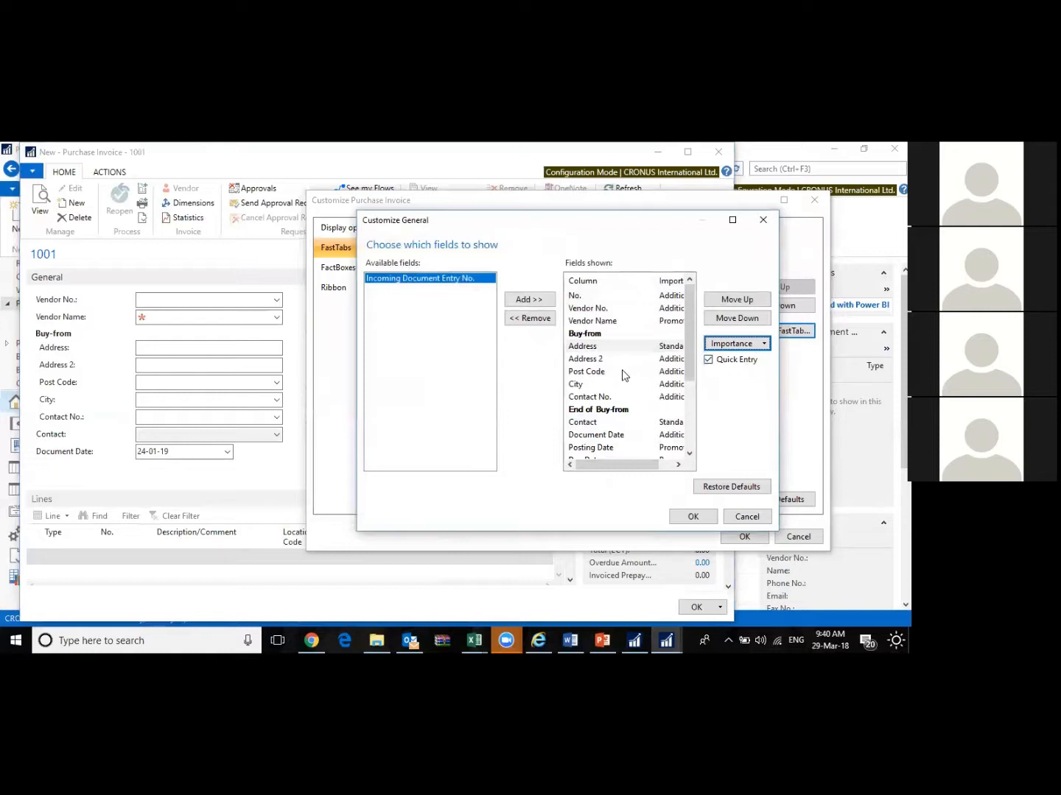
Set the City field's importance to Promoted, save the page customization and collapse the General section to fewer fields.
click(596, 385)
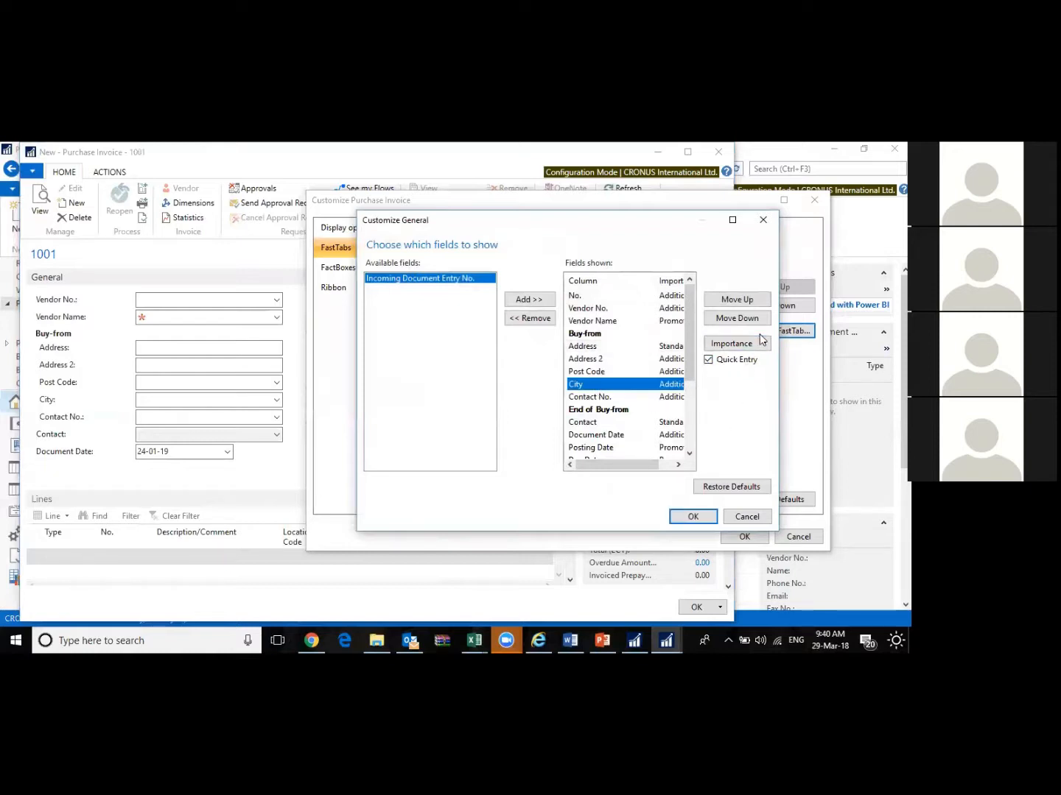
click(737, 343)
click(744, 374)
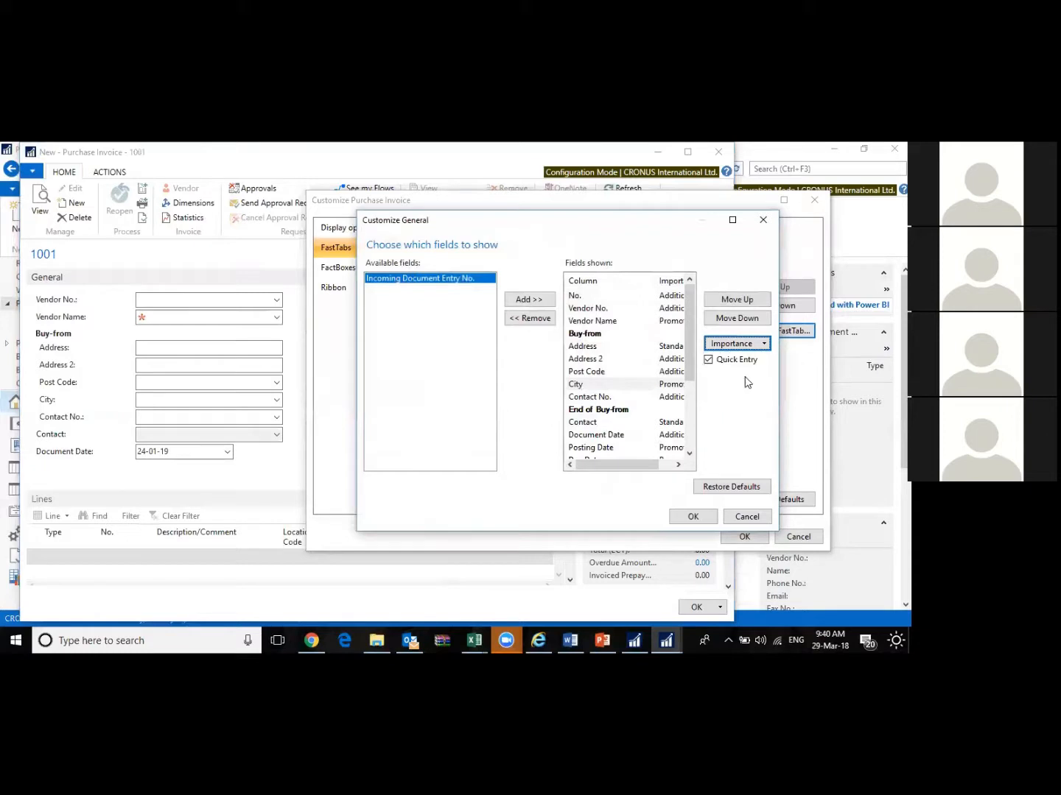
click(709, 516)
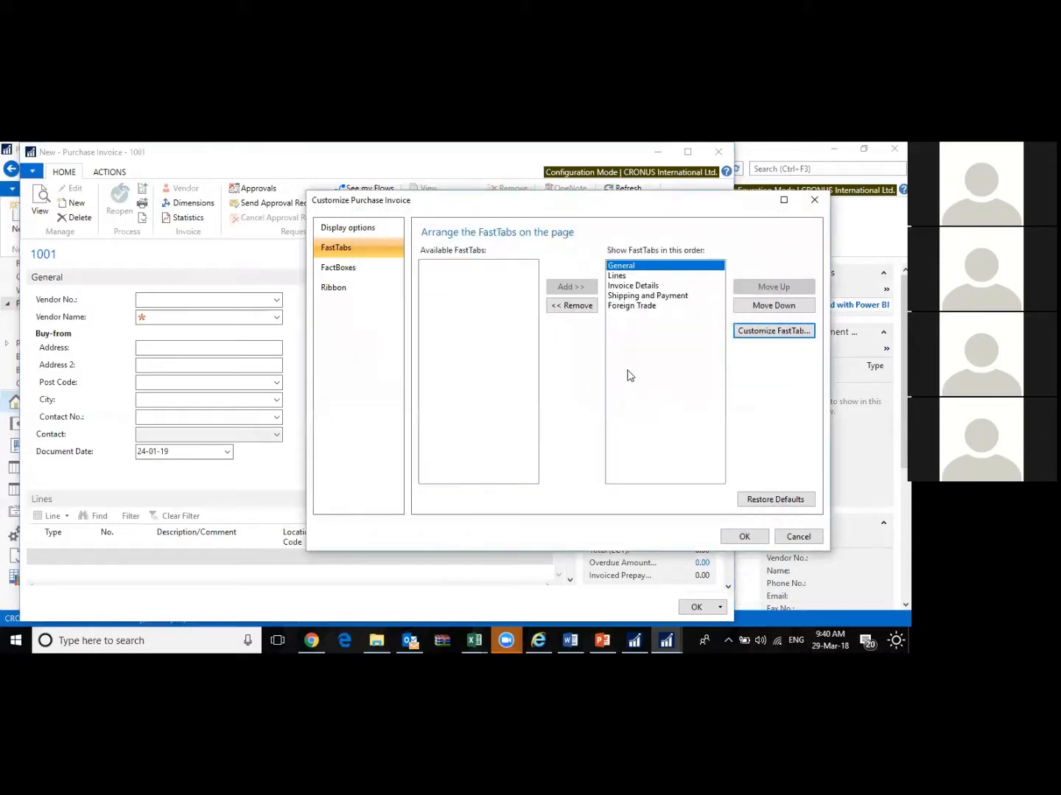
click(744, 537)
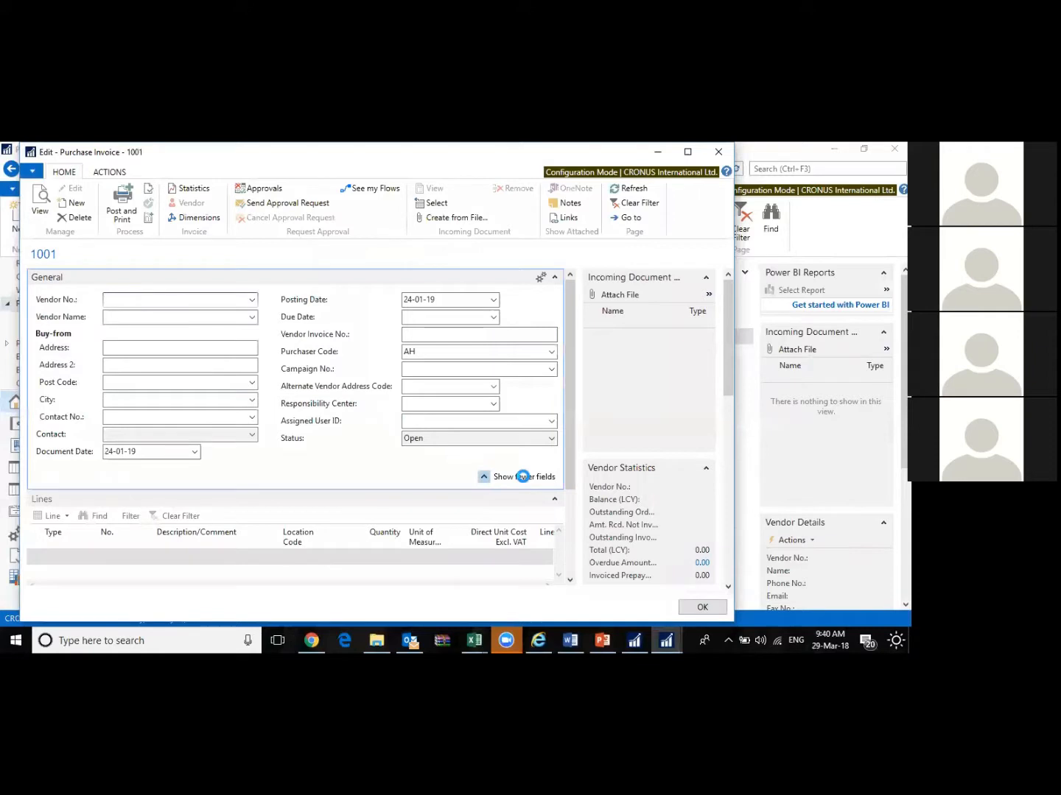
click(521, 476)
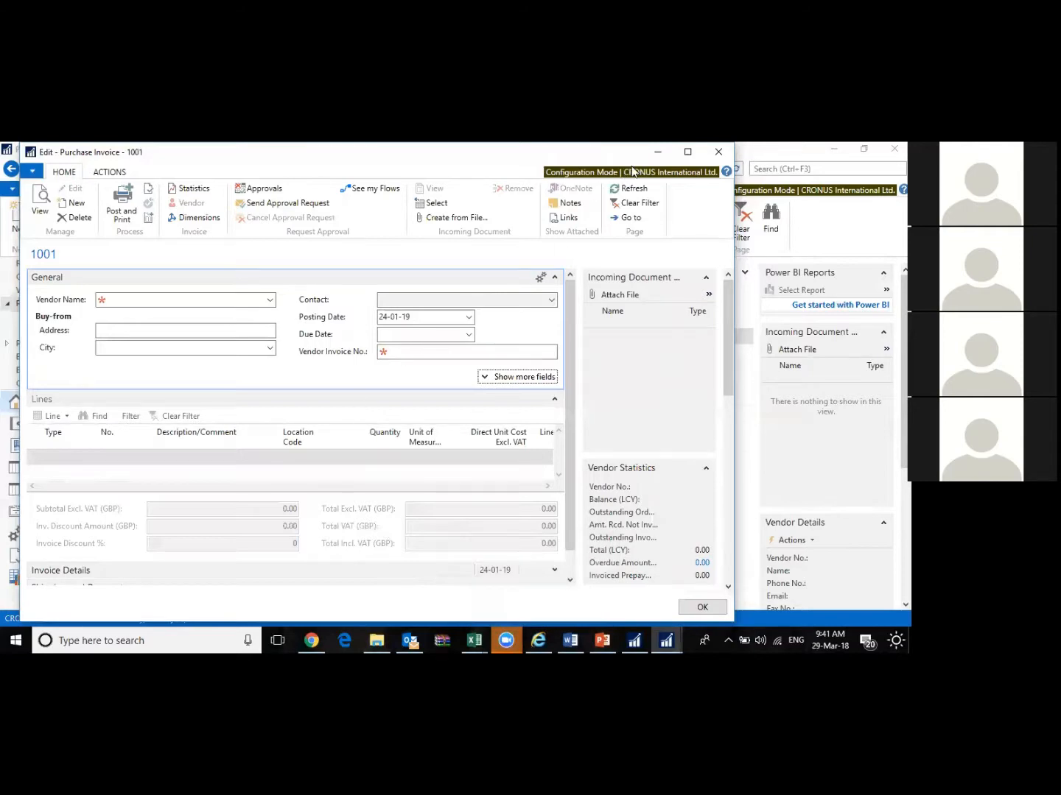
Return to the open purchase invoice and fill in London Postmaster as the vendor.
click(657, 152)
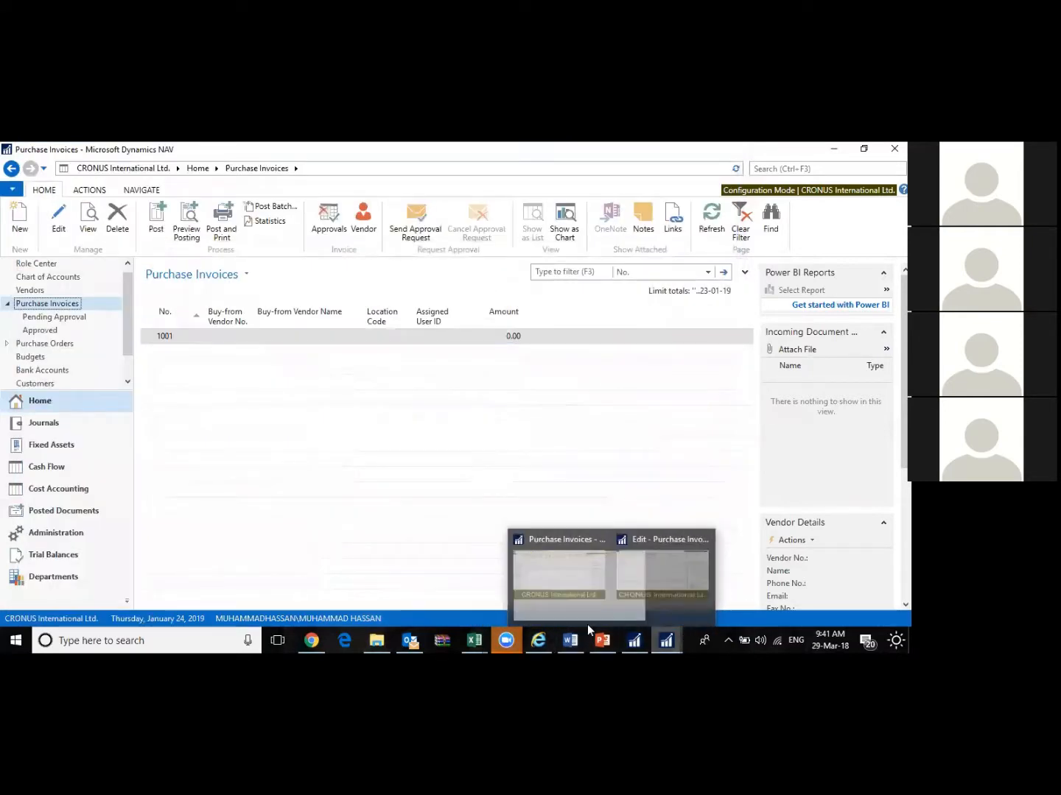
click(680, 615)
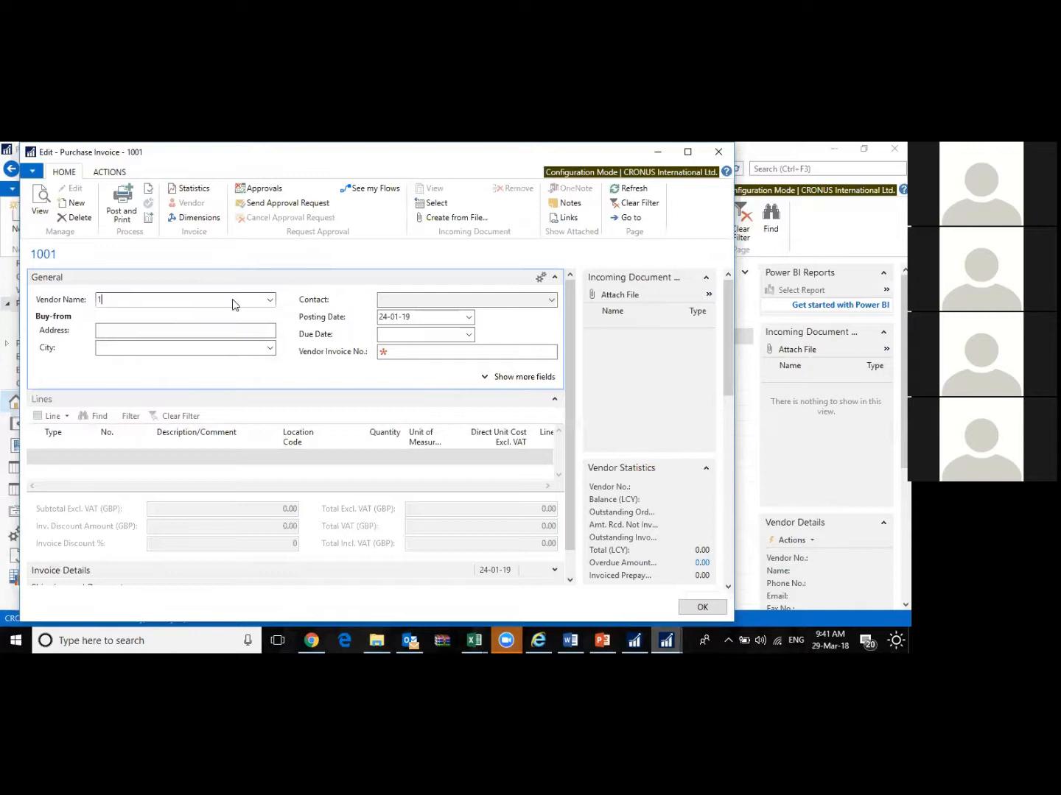
key(Tab)
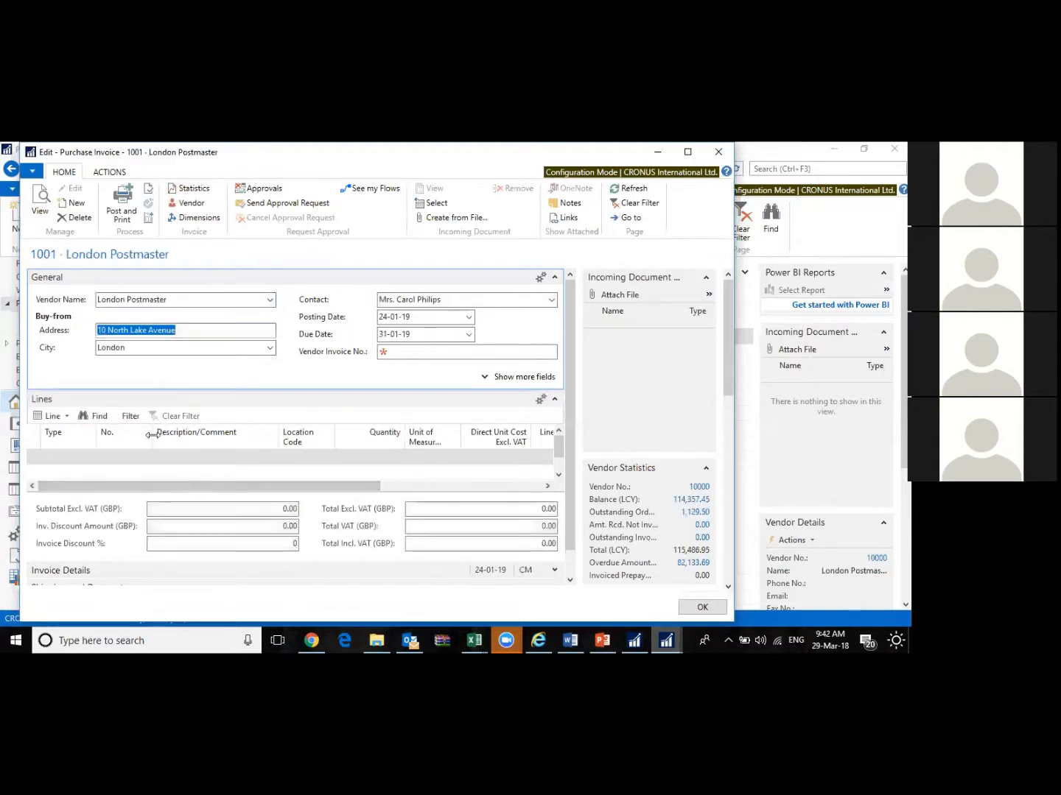
Customize the columns of the invoice Lines, removing Location Code and the first Type column from the shown list.
right_click(153, 434)
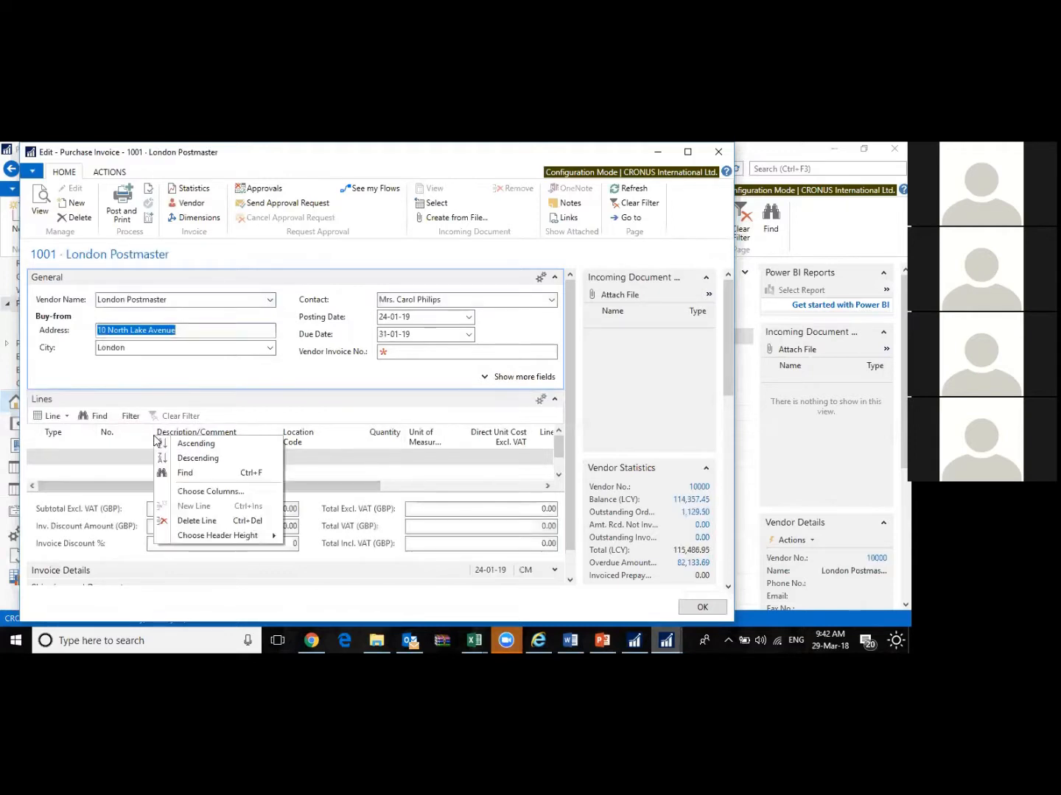
click(258, 491)
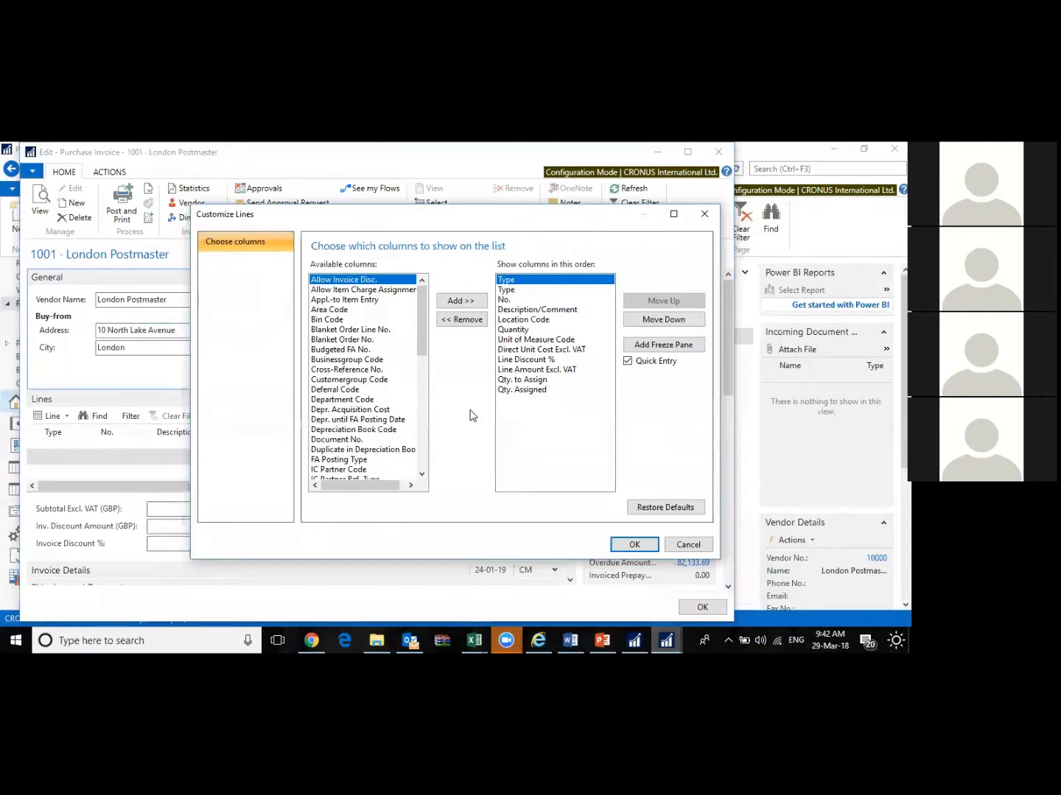
click(534, 380)
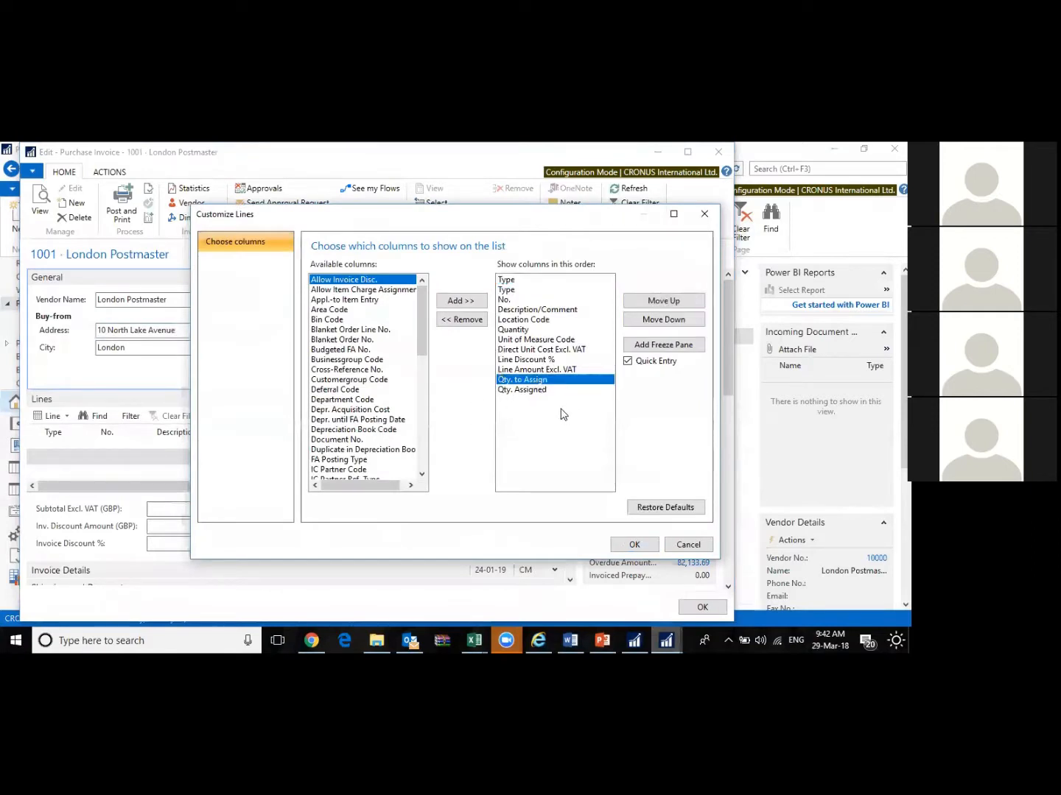
click(531, 391)
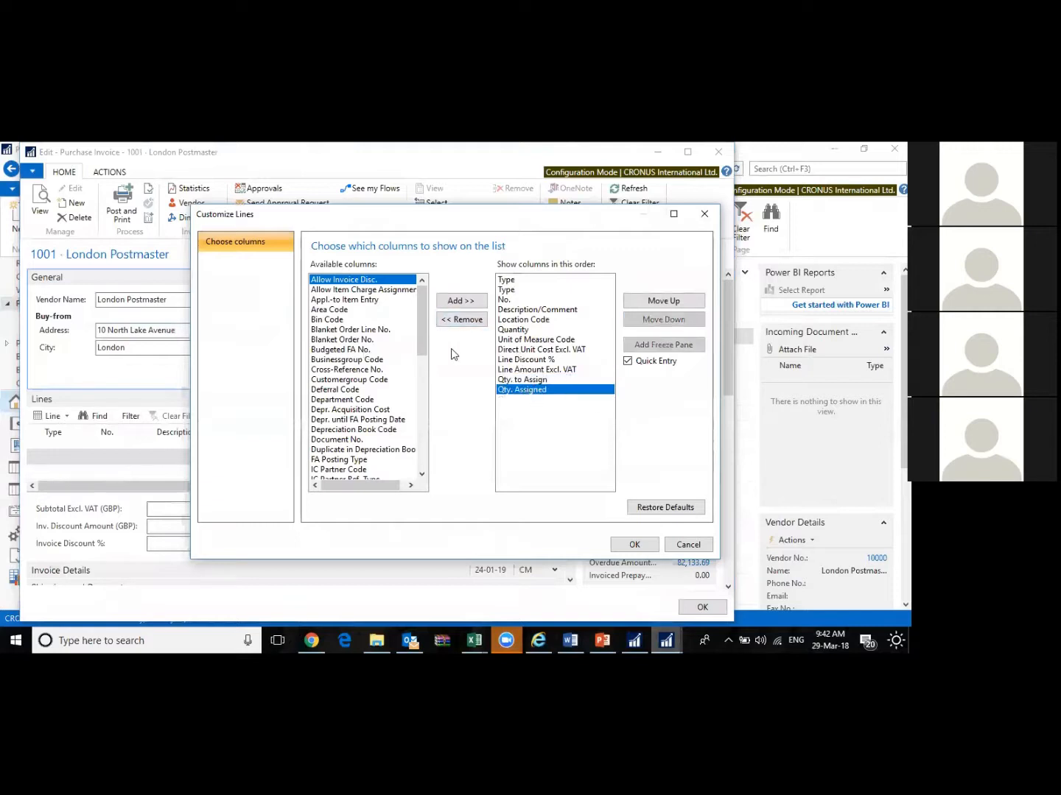
click(523, 320)
double_click(521, 321)
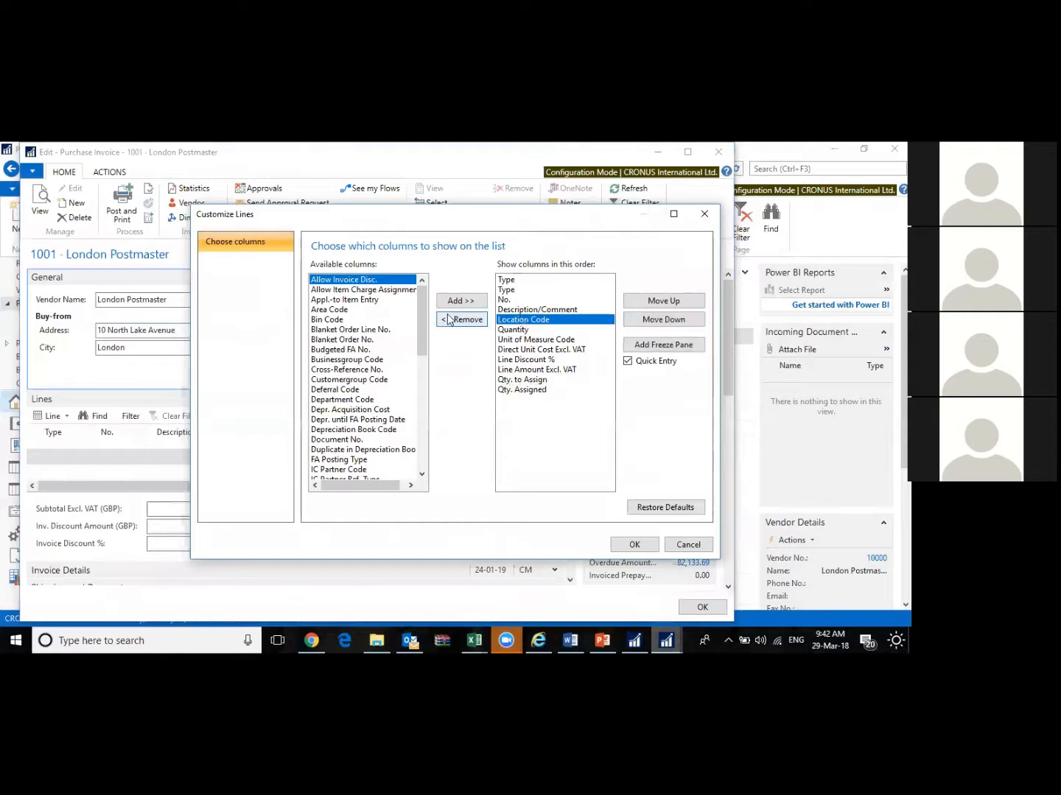
click(516, 281)
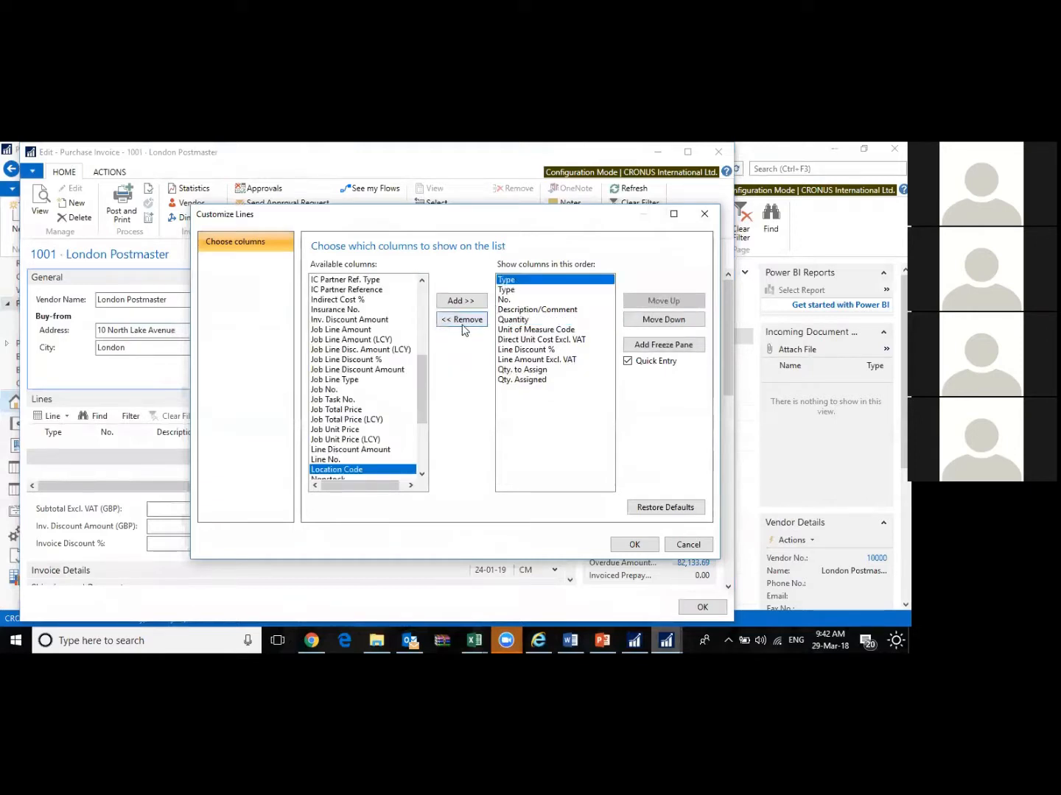
click(465, 322)
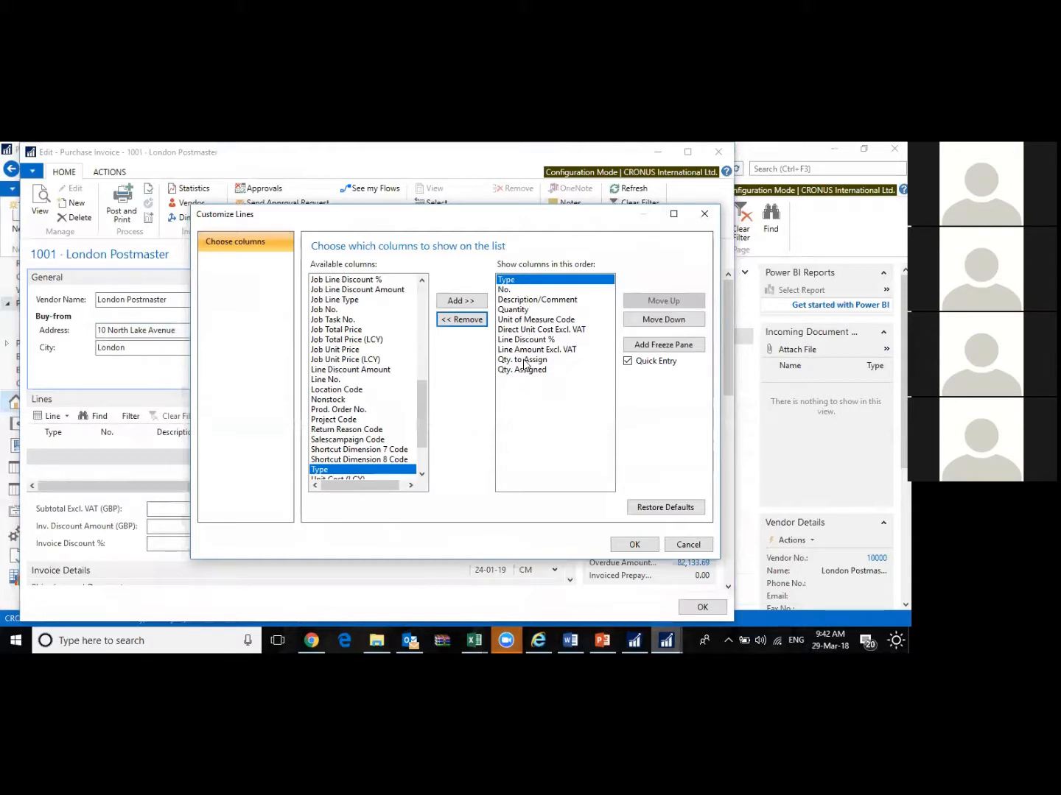
Remove the Line Amount Excl. VAT column, save the Lines customization and reopen purchase invoice 1001.
click(520, 350)
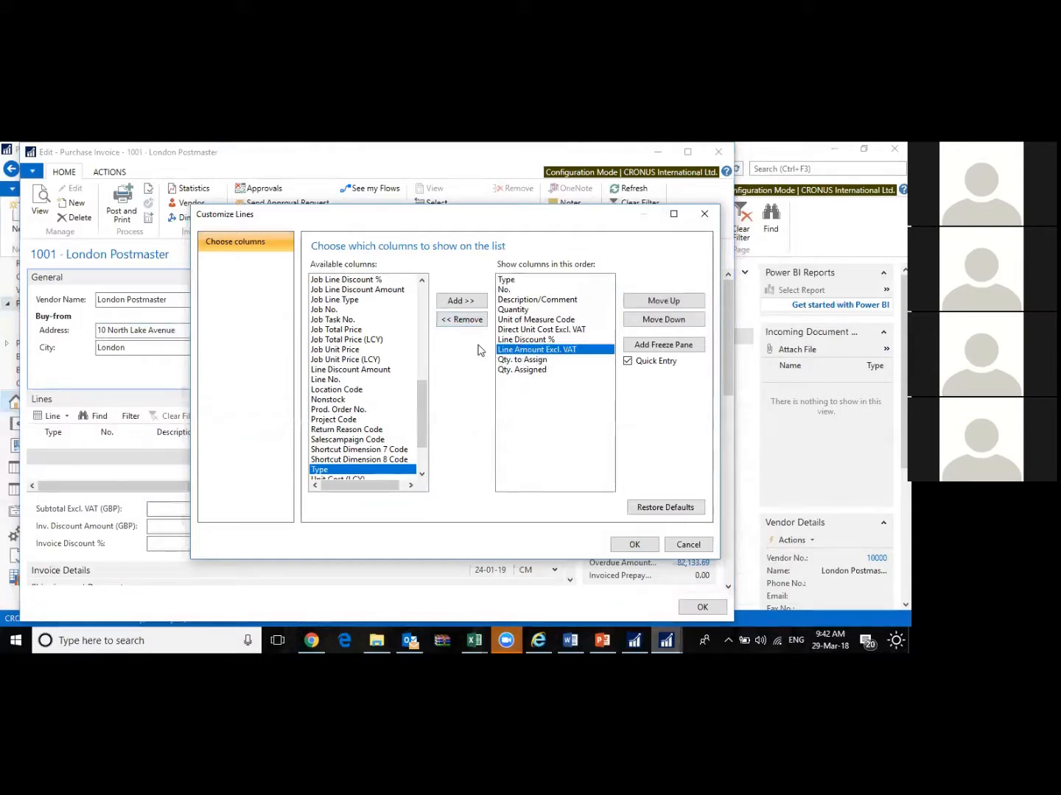
click(464, 320)
click(633, 545)
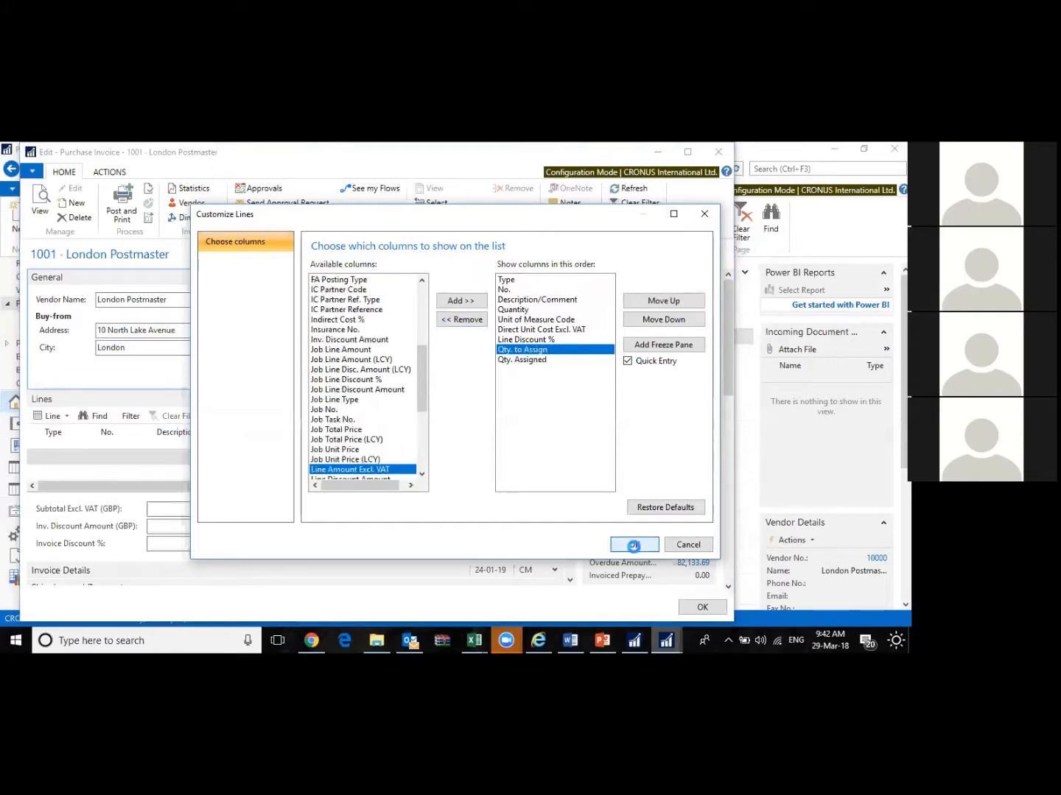
click(495, 409)
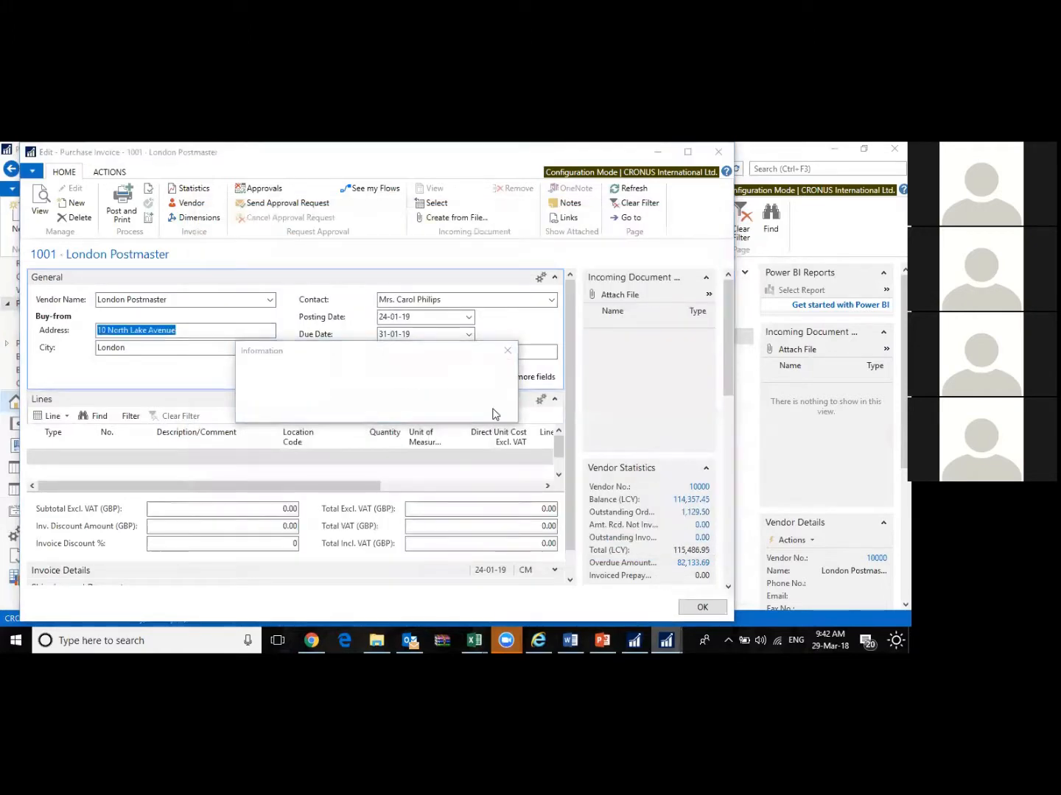
key(Escape)
double_click(166, 338)
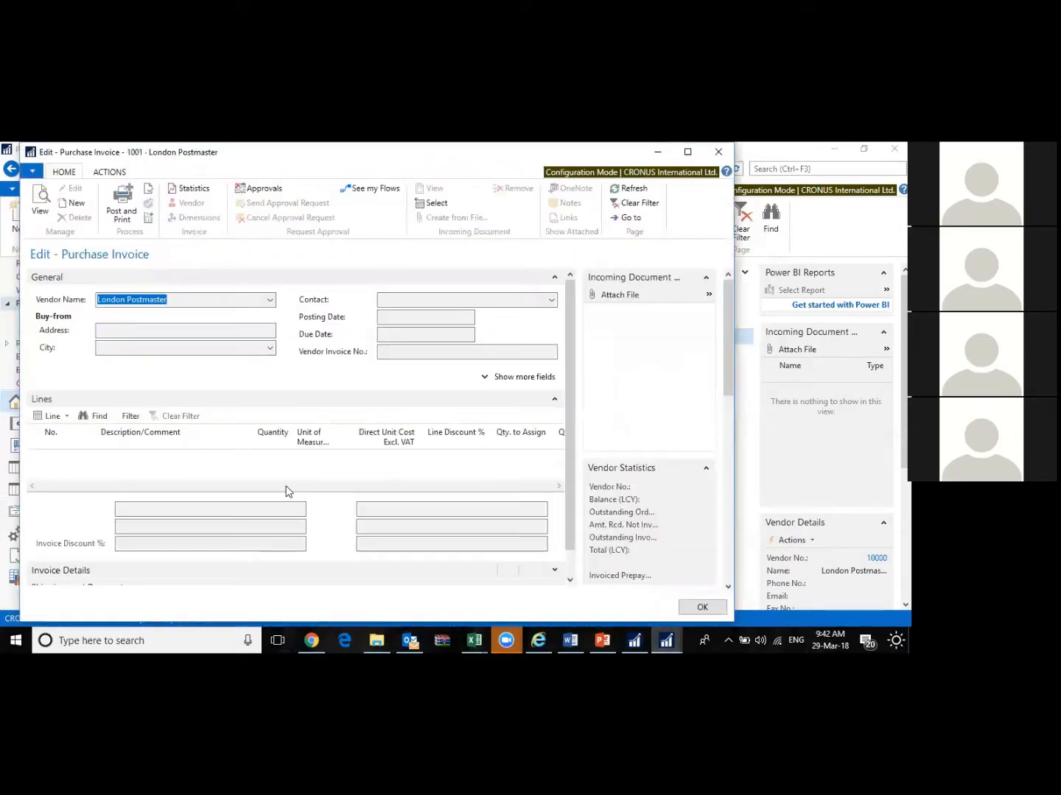
Examine the customized Lines columns in the maximized purchase invoice and close it.
drag(289, 487, 214, 476)
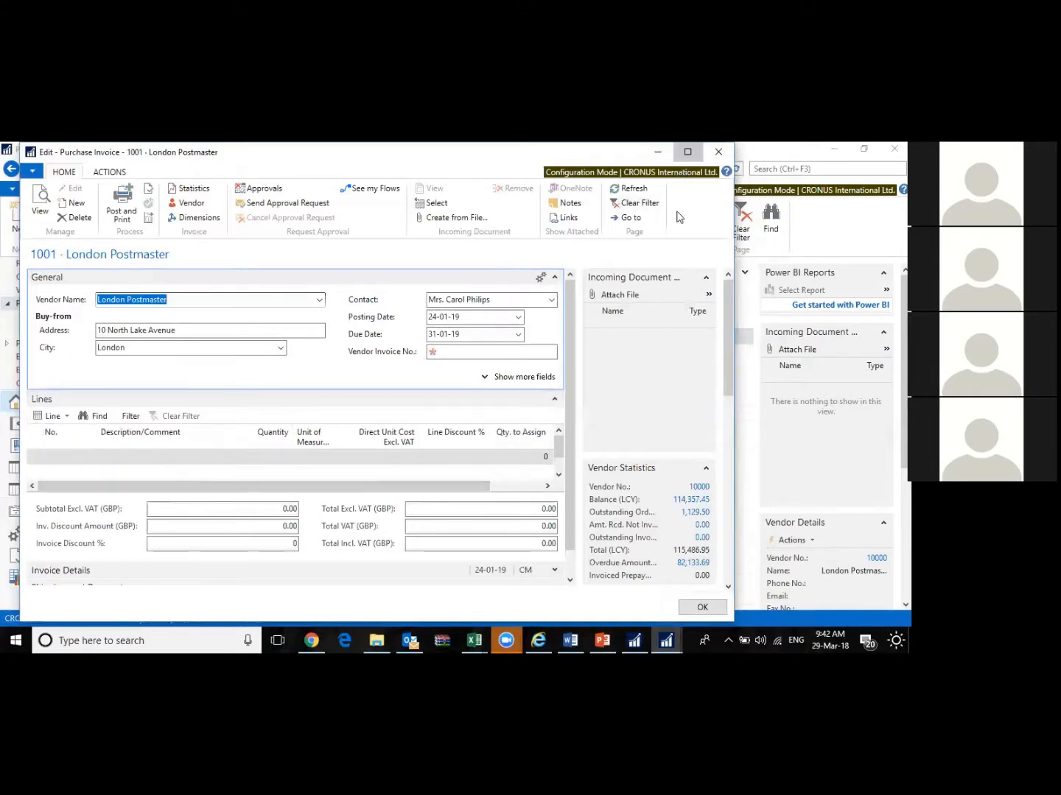
click(687, 151)
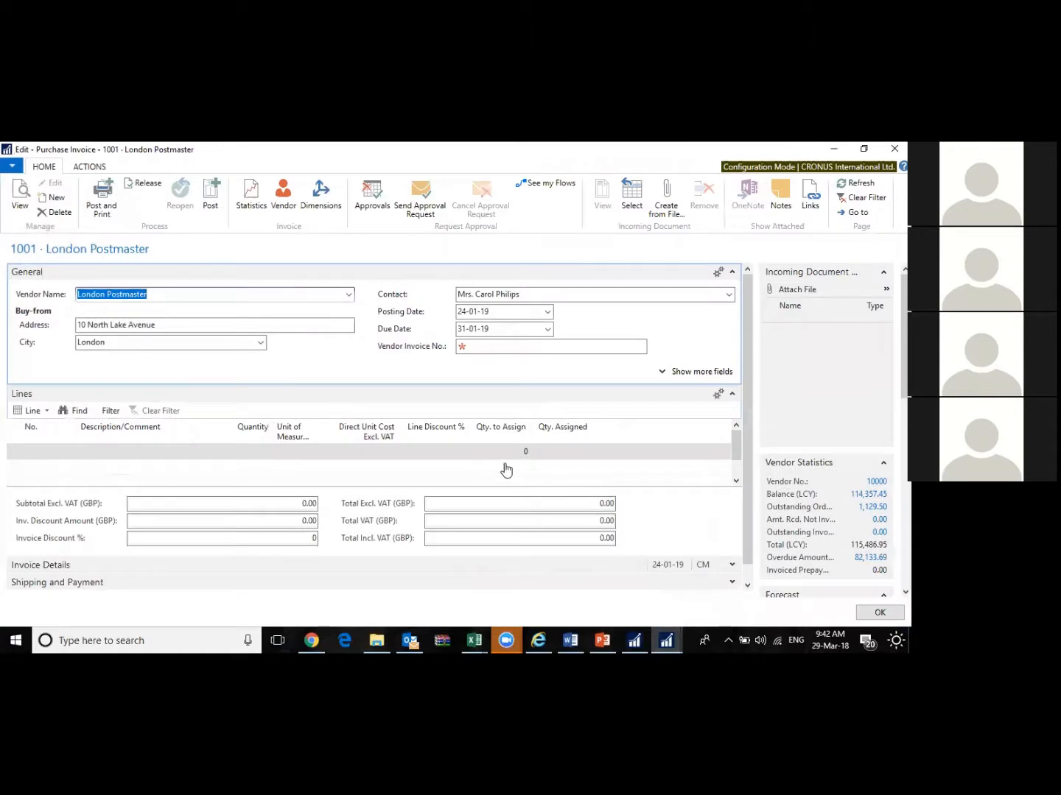
click(38, 453)
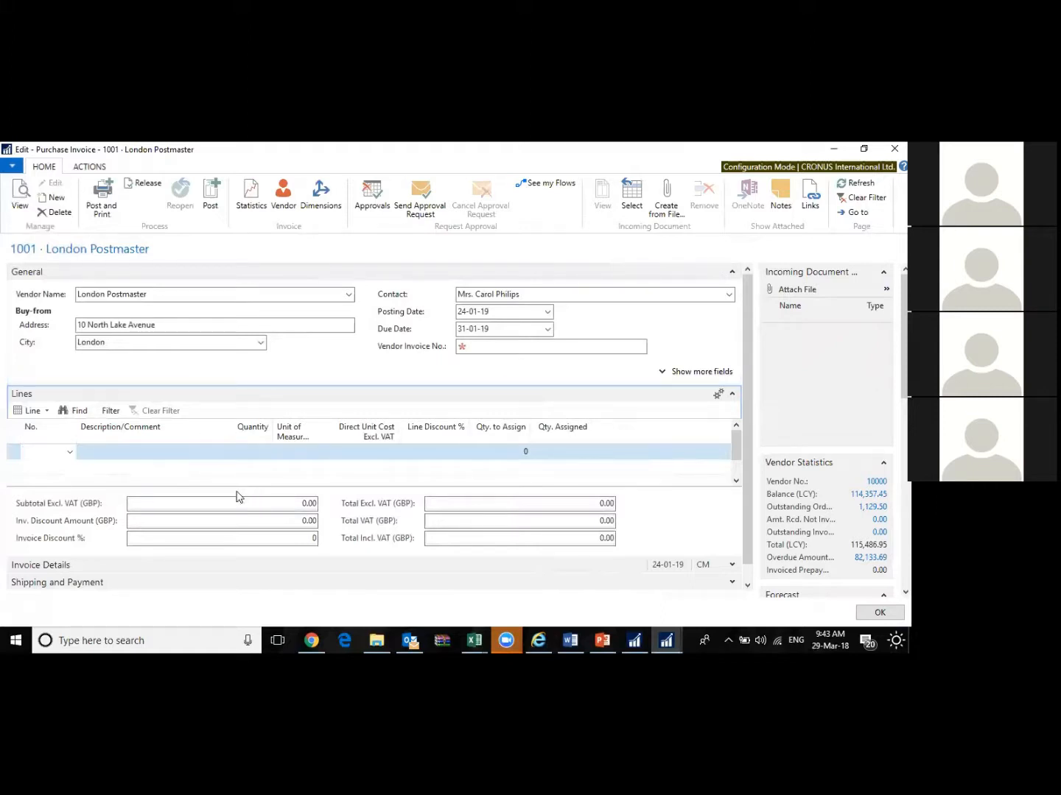
key(Escape)
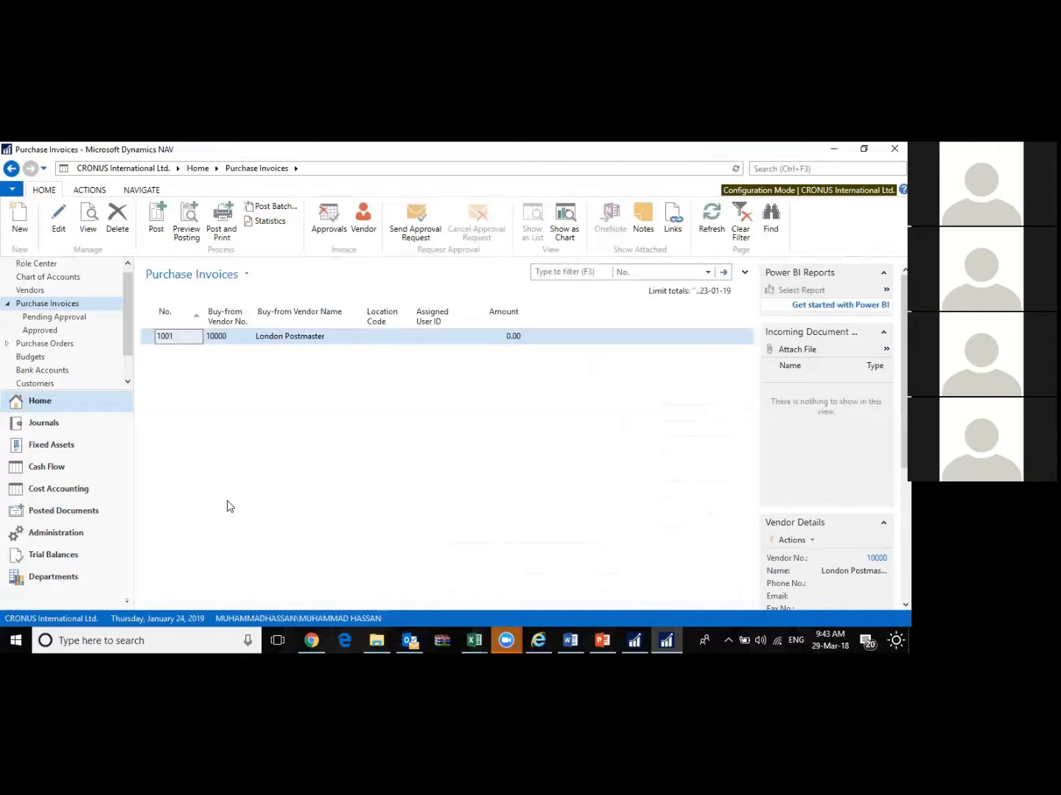
Switch to the PowerPoint presentation.
mouse_move(636, 640)
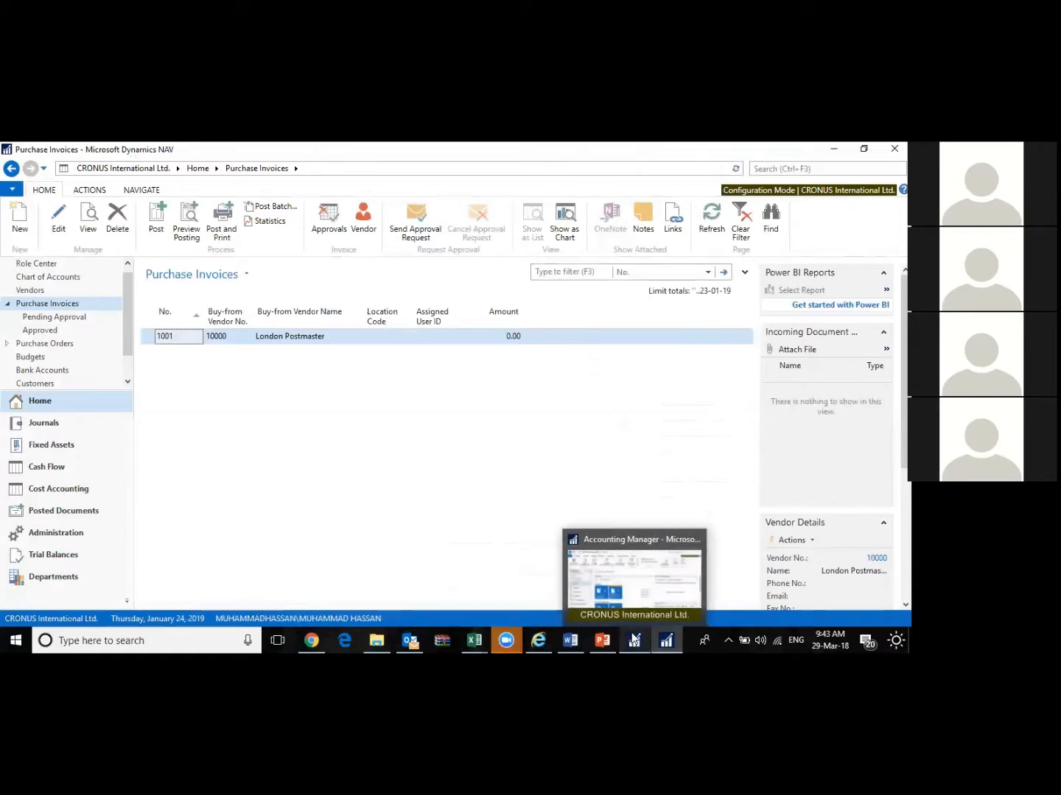
click(602, 640)
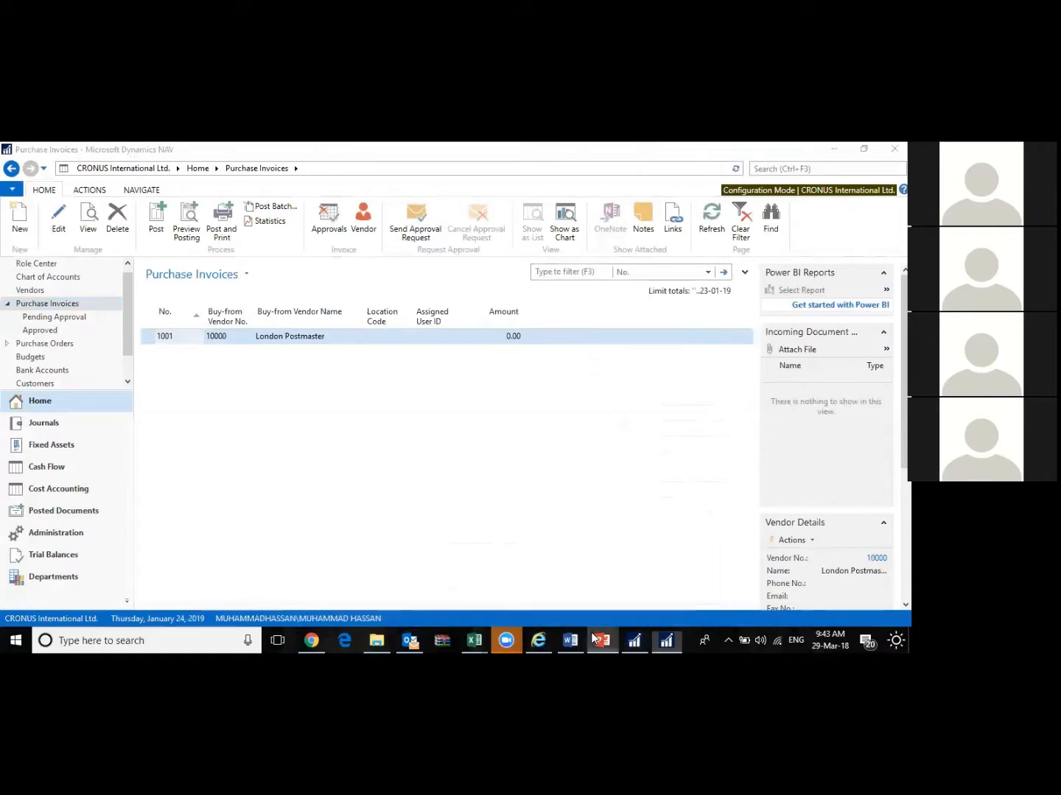
Review the slide's topic list from Editing a profile through Card Pages.
click(333, 394)
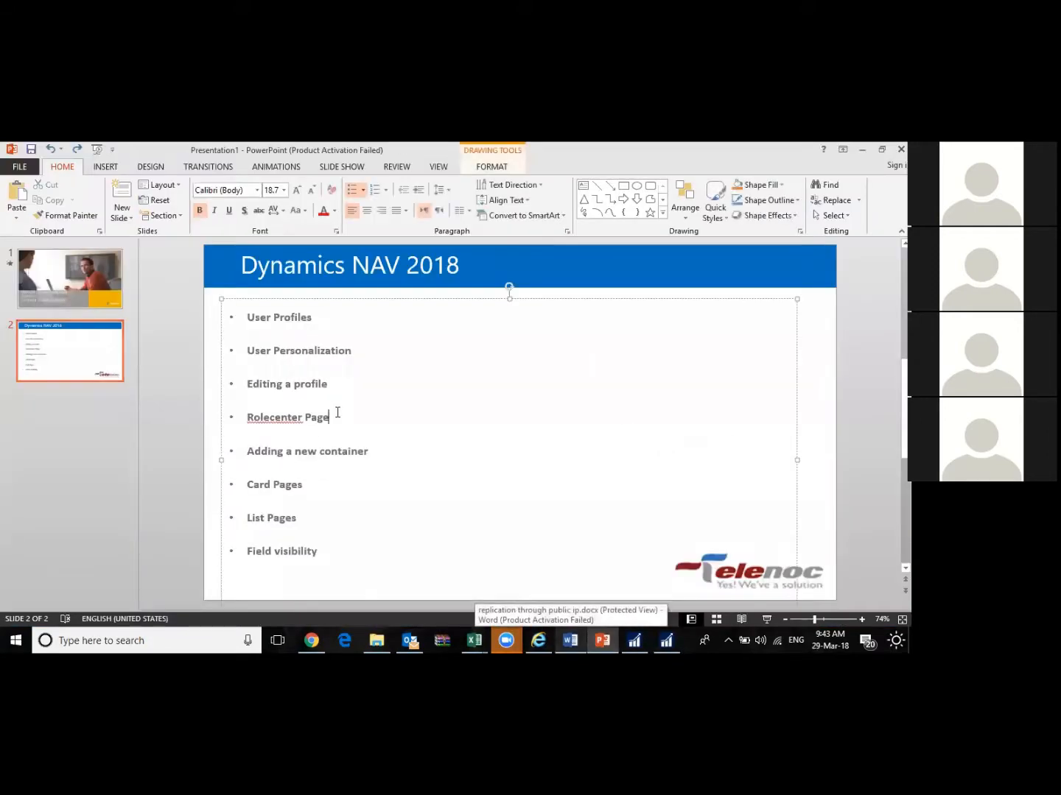
click(334, 385)
click(335, 420)
click(372, 452)
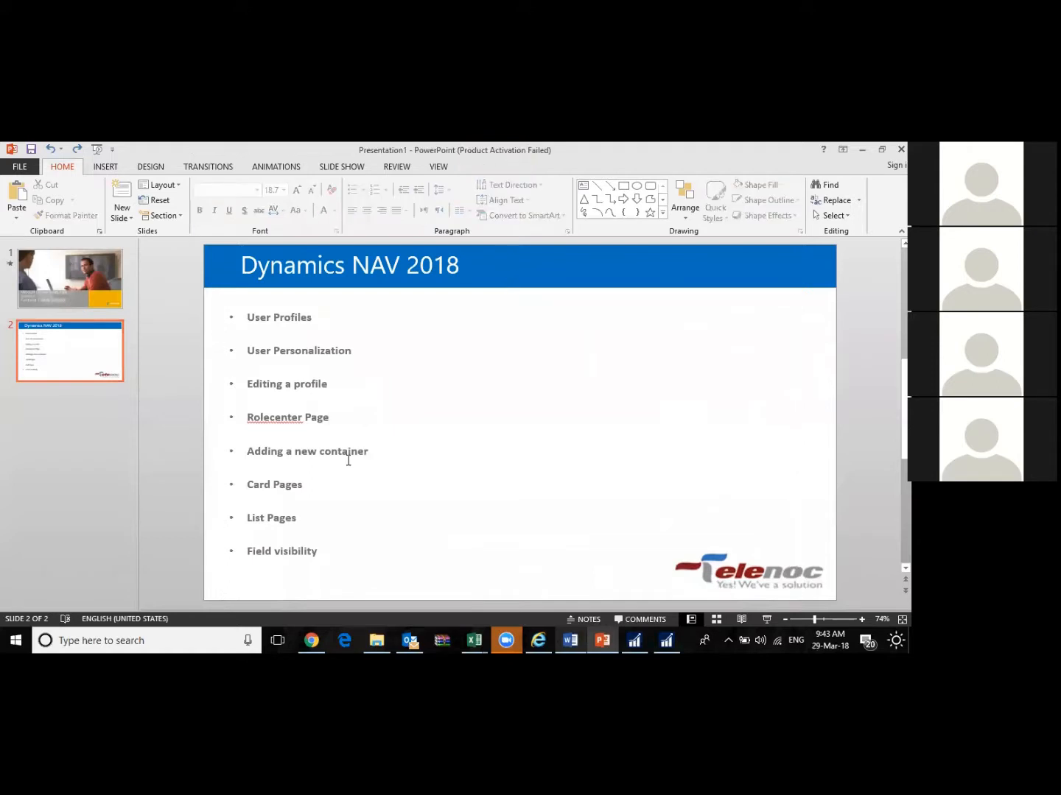
click(310, 484)
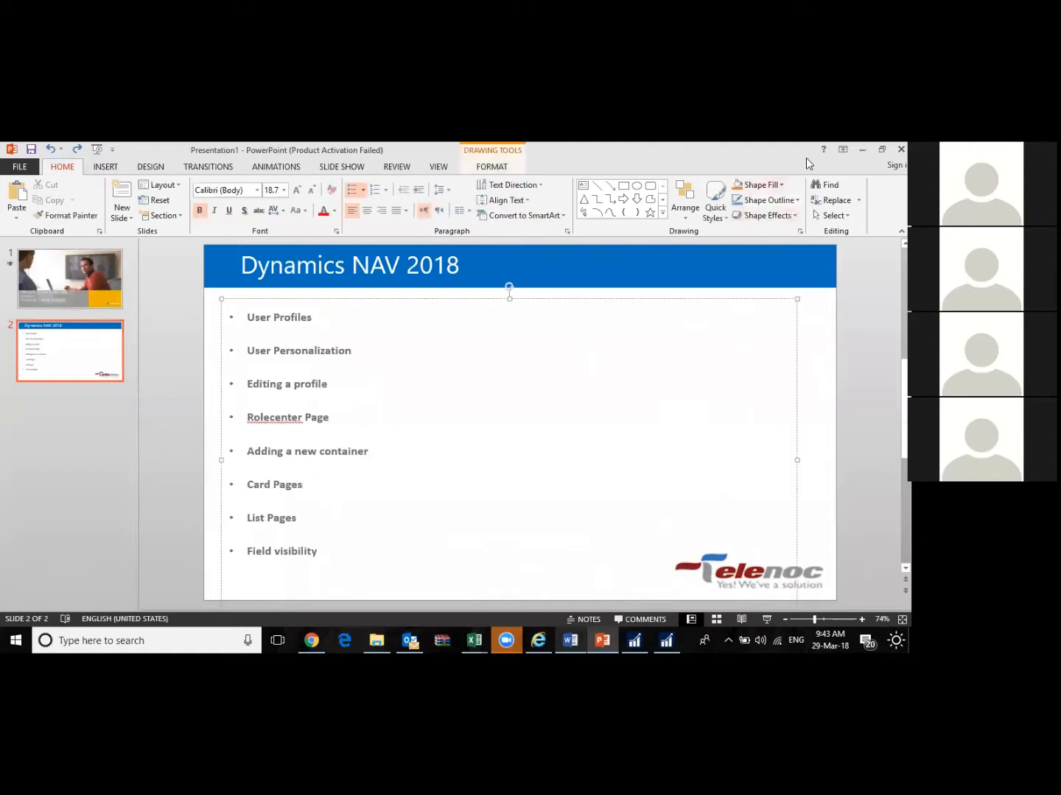
Return to Dynamics NAV, search for the Customers list and open the New Concepts Furniture customer card.
click(862, 149)
click(790, 171)
text(custom)
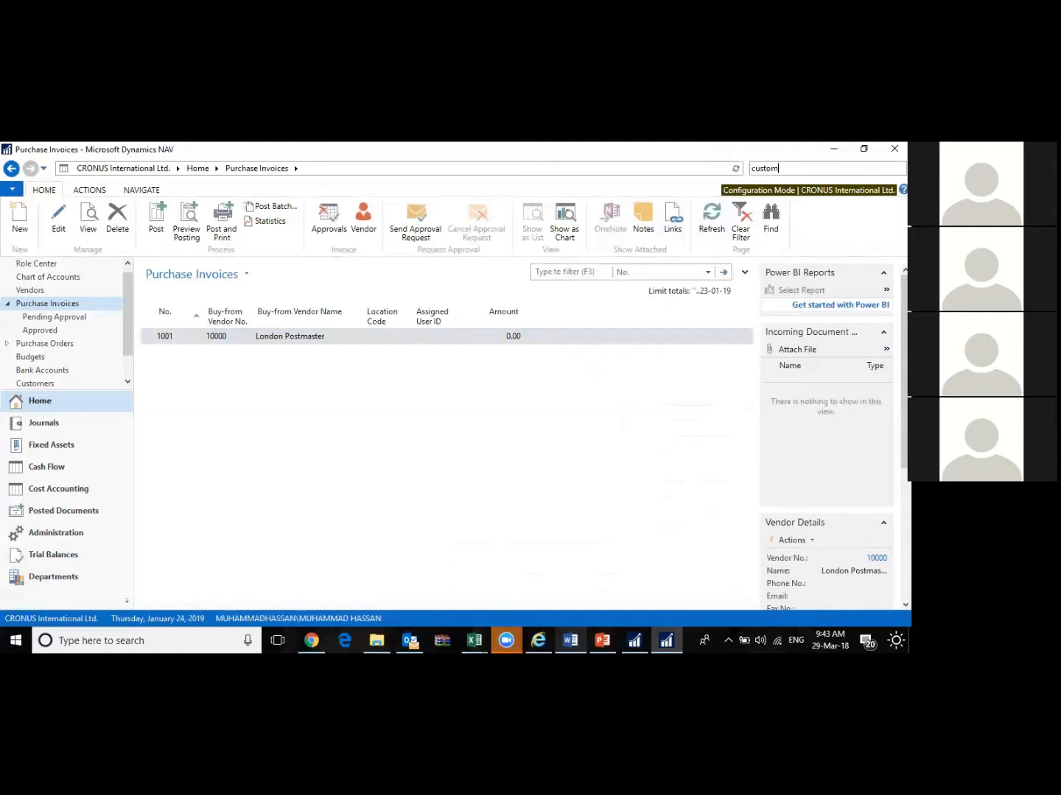
click(782, 183)
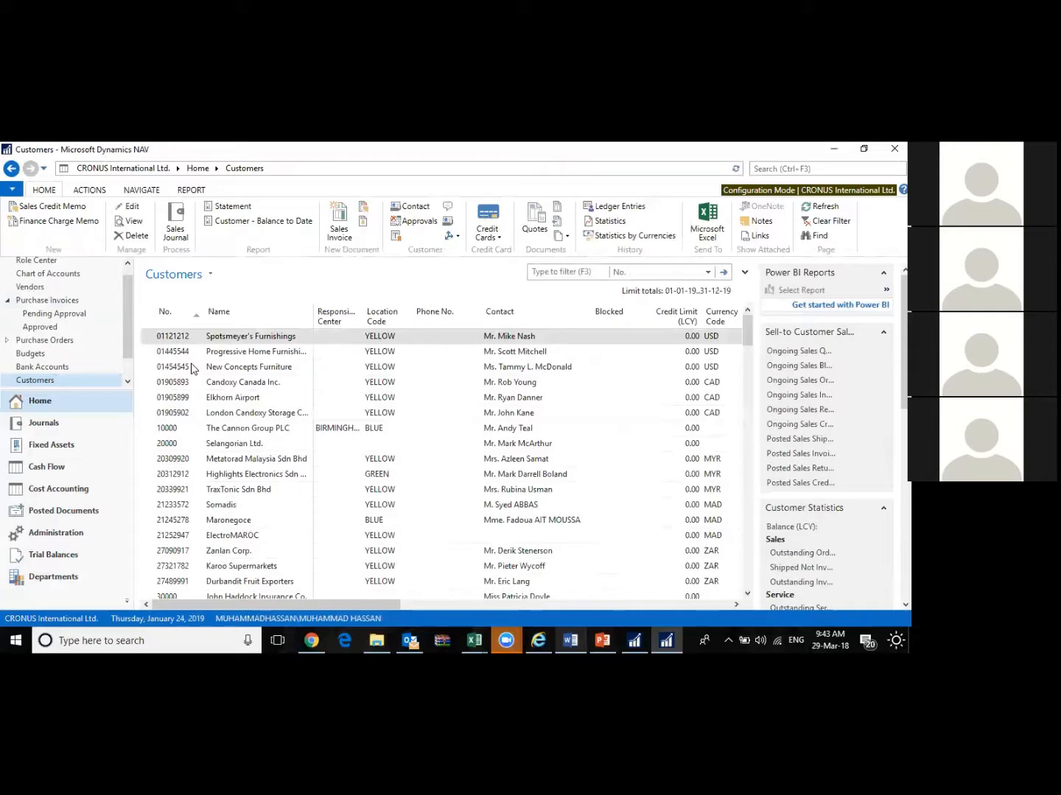
double_click(193, 368)
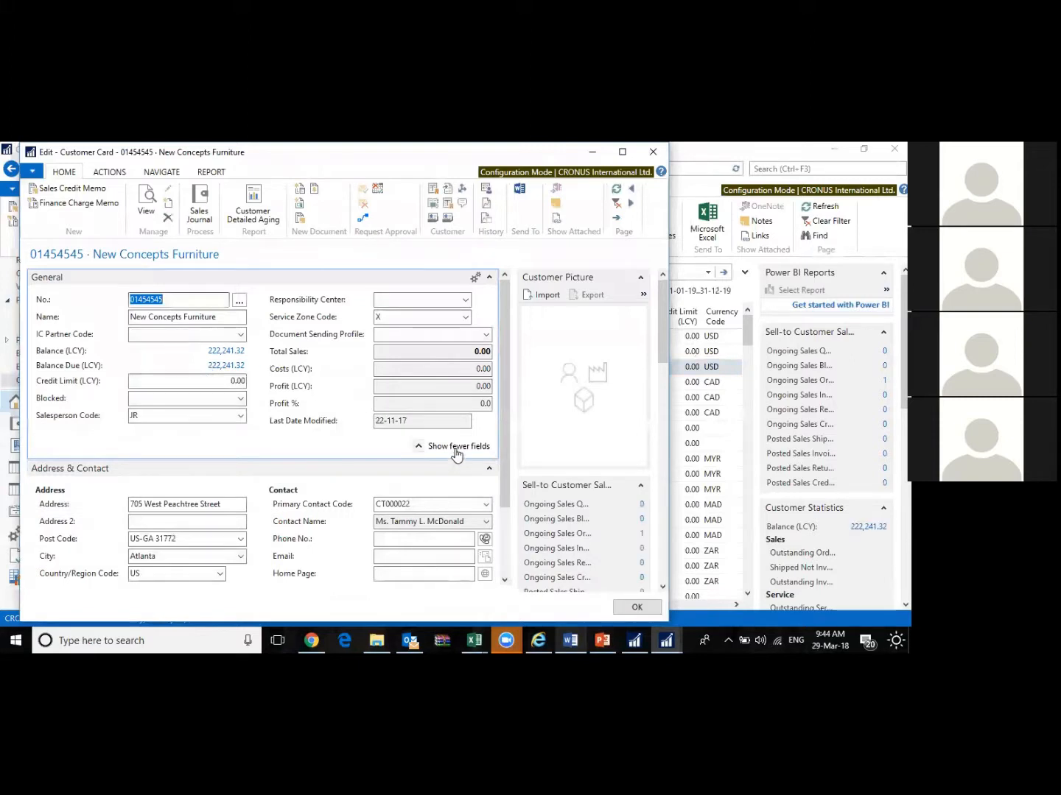
Start customizing the customer card and open the field settings of its General FastTab.
click(31, 173)
mouse_move(84, 258)
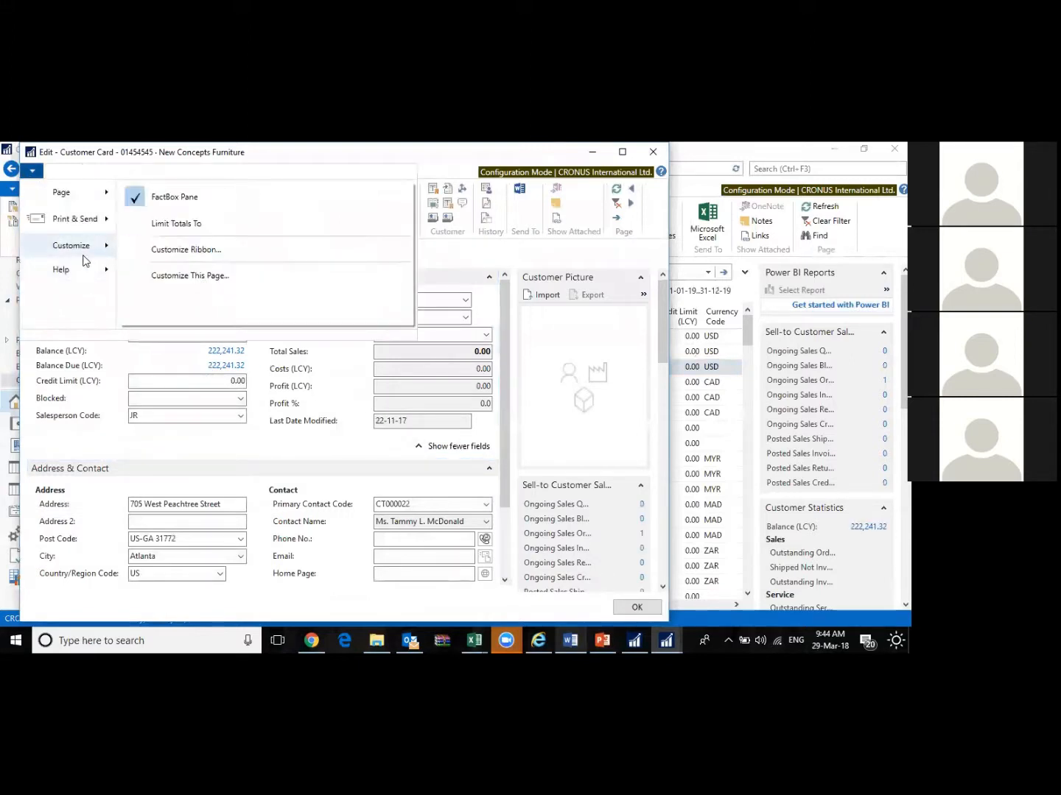
click(166, 275)
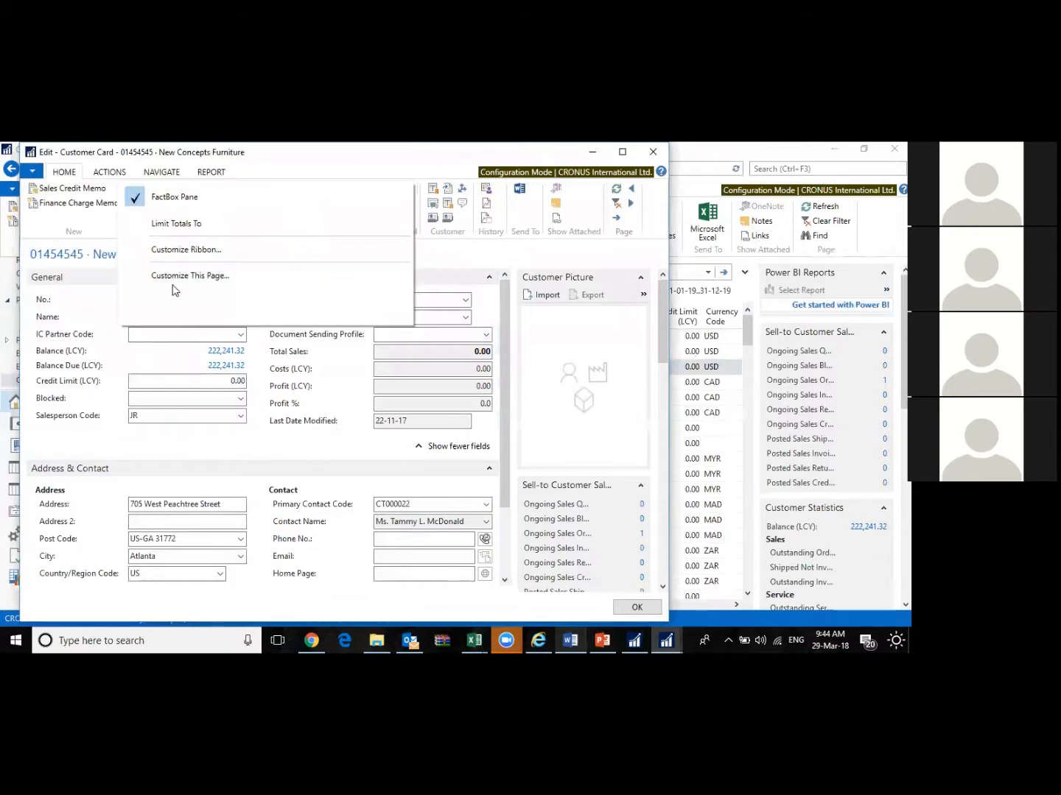
click(368, 254)
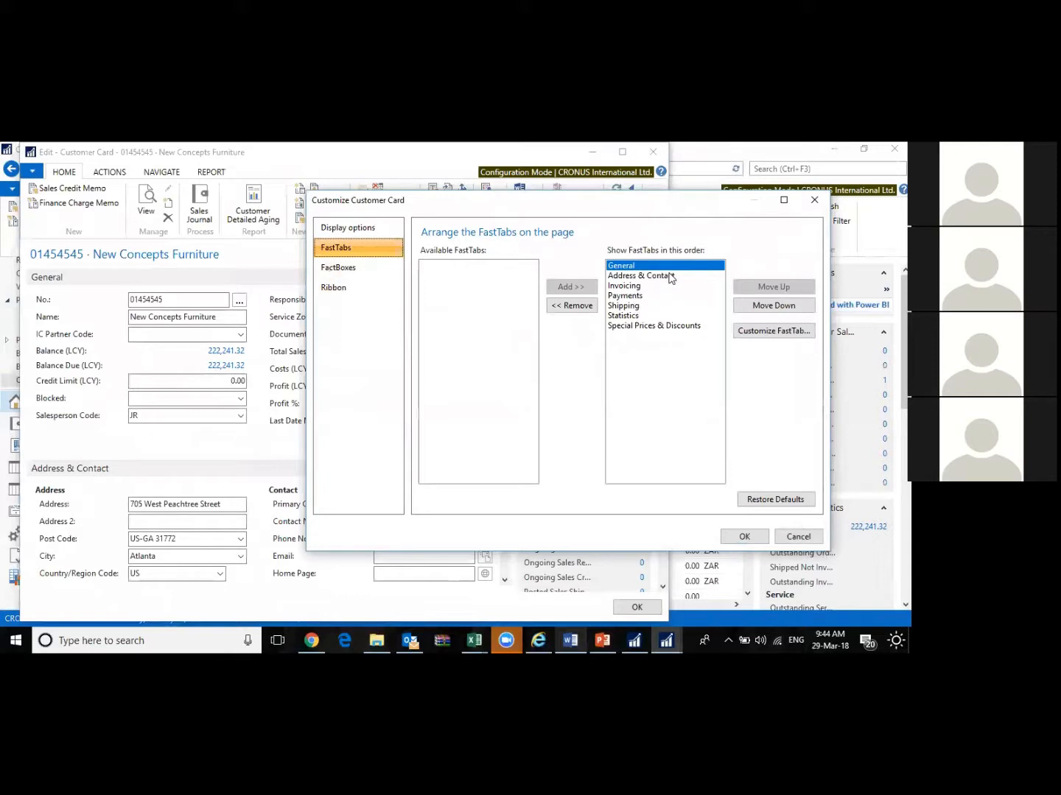
click(775, 331)
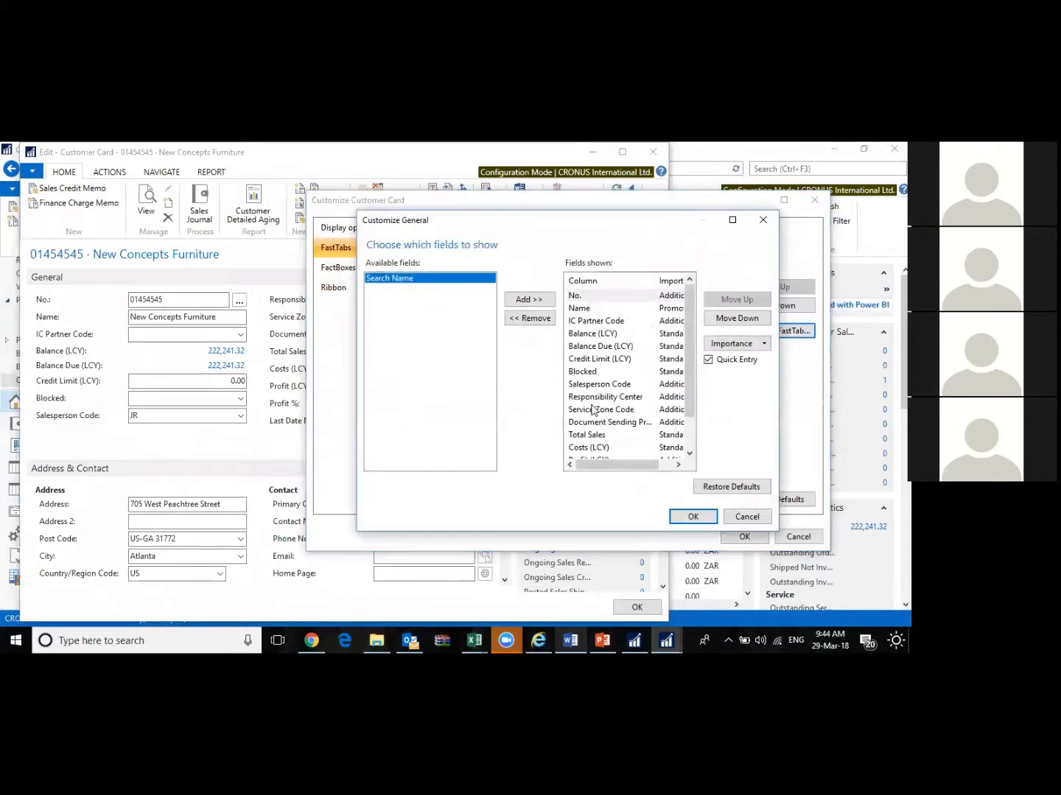
Set the importance of the Costs (LCY) field to Additional and save the customer card customization.
click(598, 323)
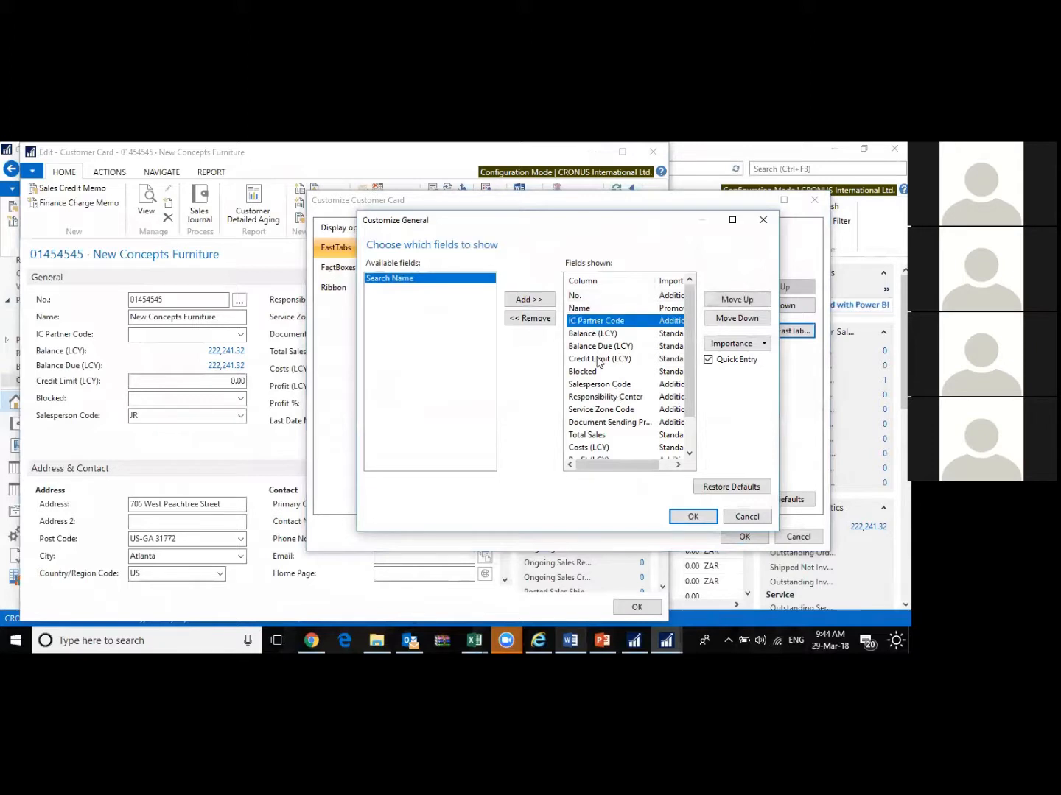
drag(620, 464, 636, 458)
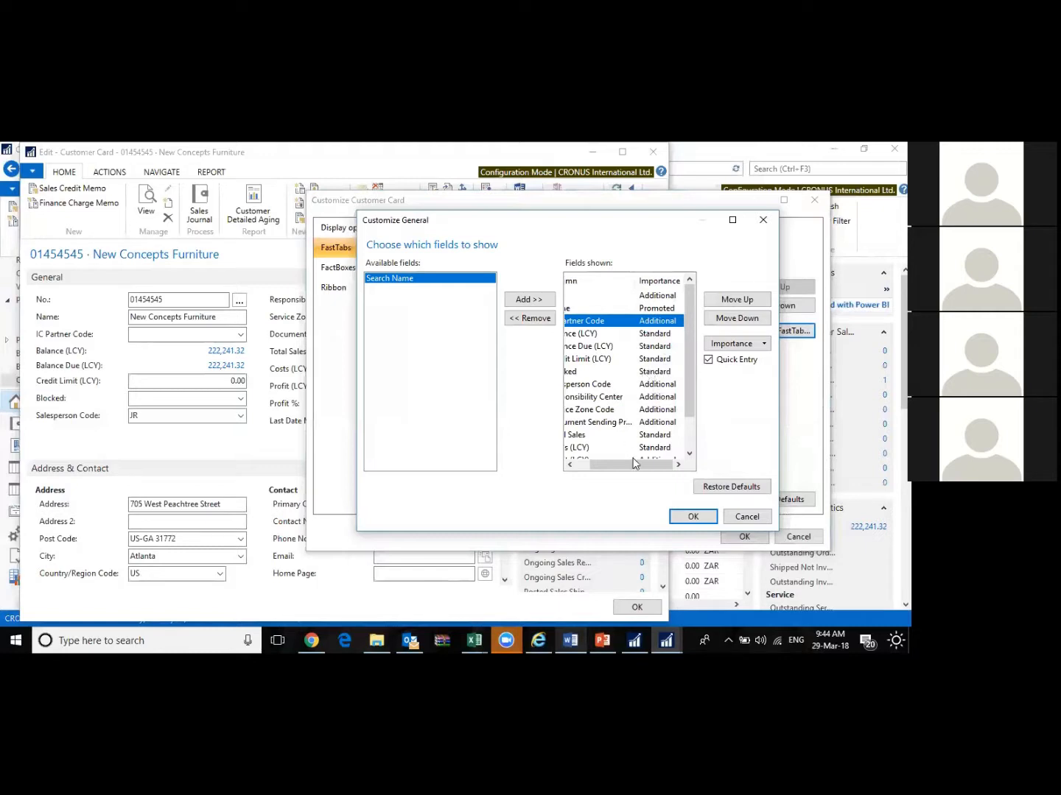
drag(629, 464, 615, 465)
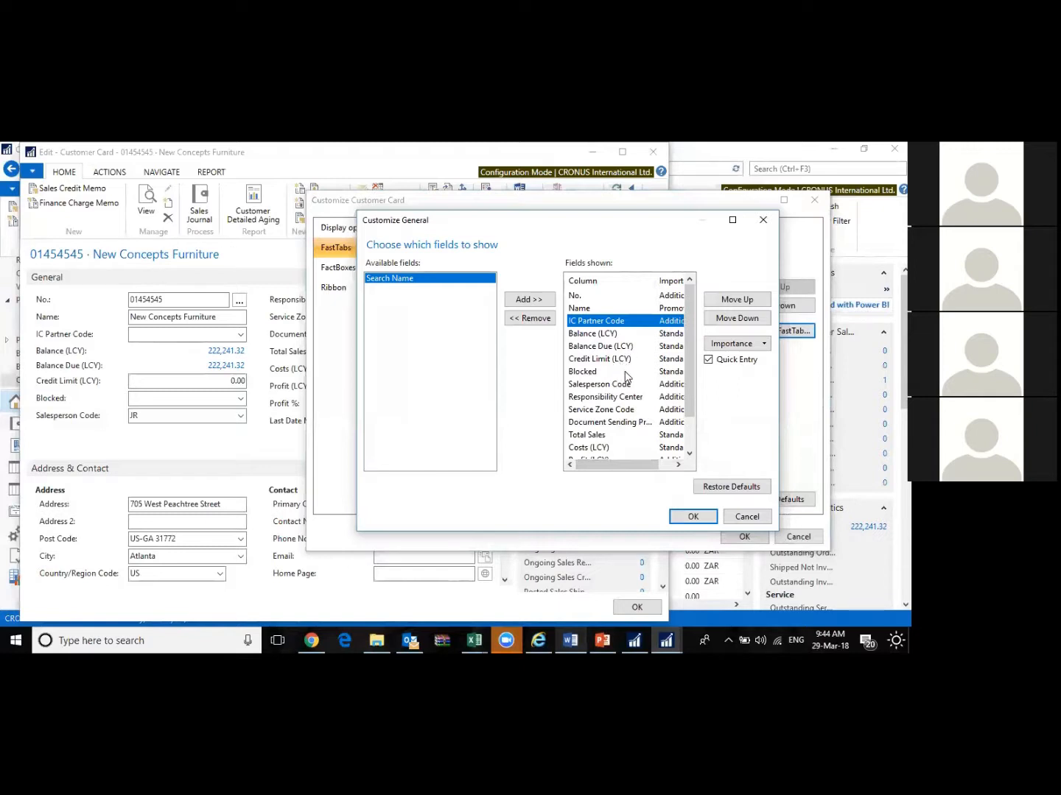
scroll(611, 417, down, 1)
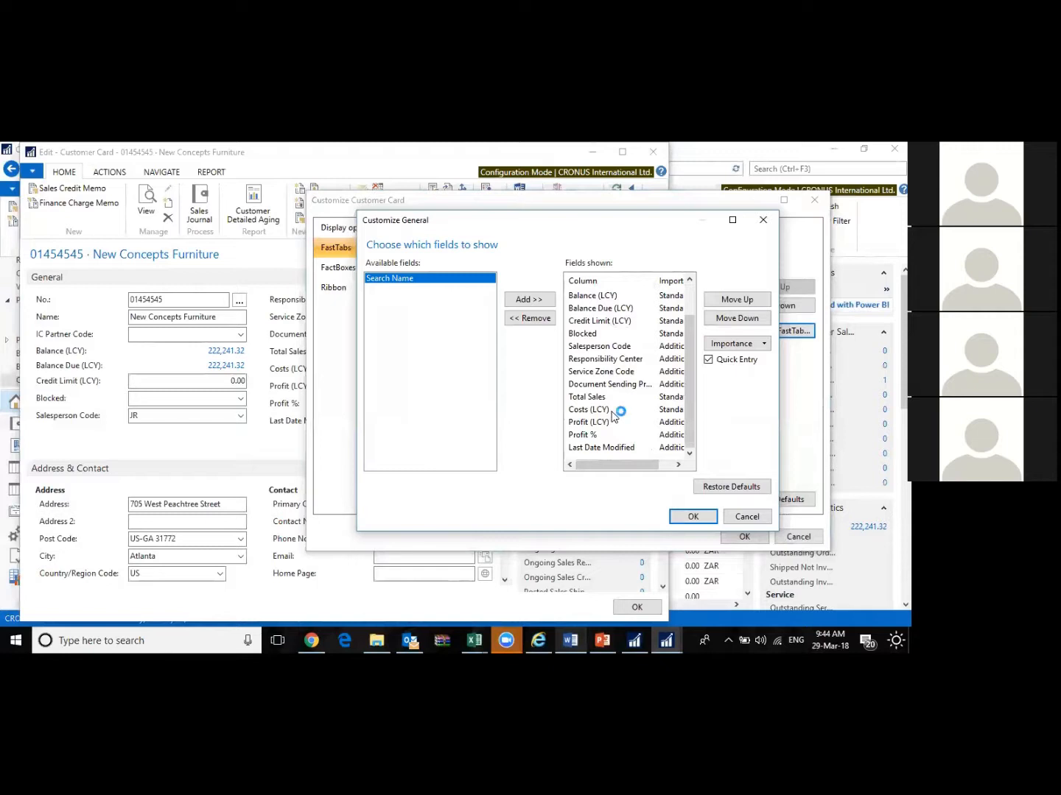
click(615, 409)
drag(625, 465, 683, 447)
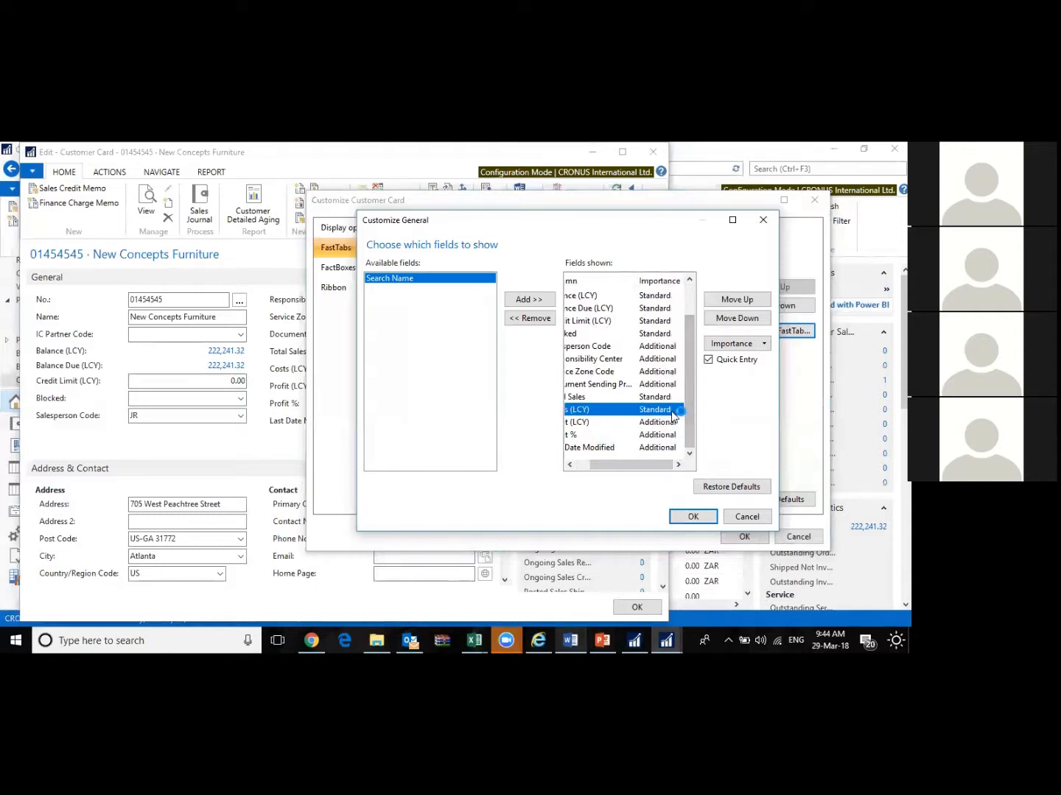
click(764, 343)
click(772, 358)
click(762, 344)
click(754, 388)
click(692, 516)
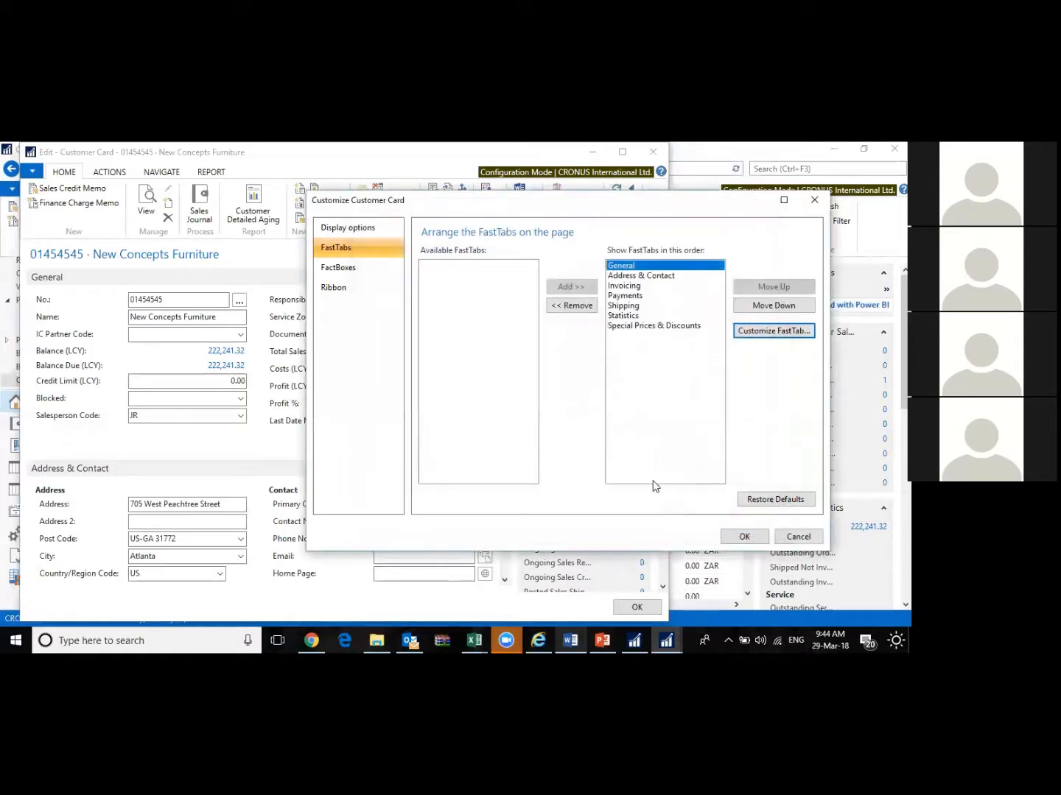
click(744, 537)
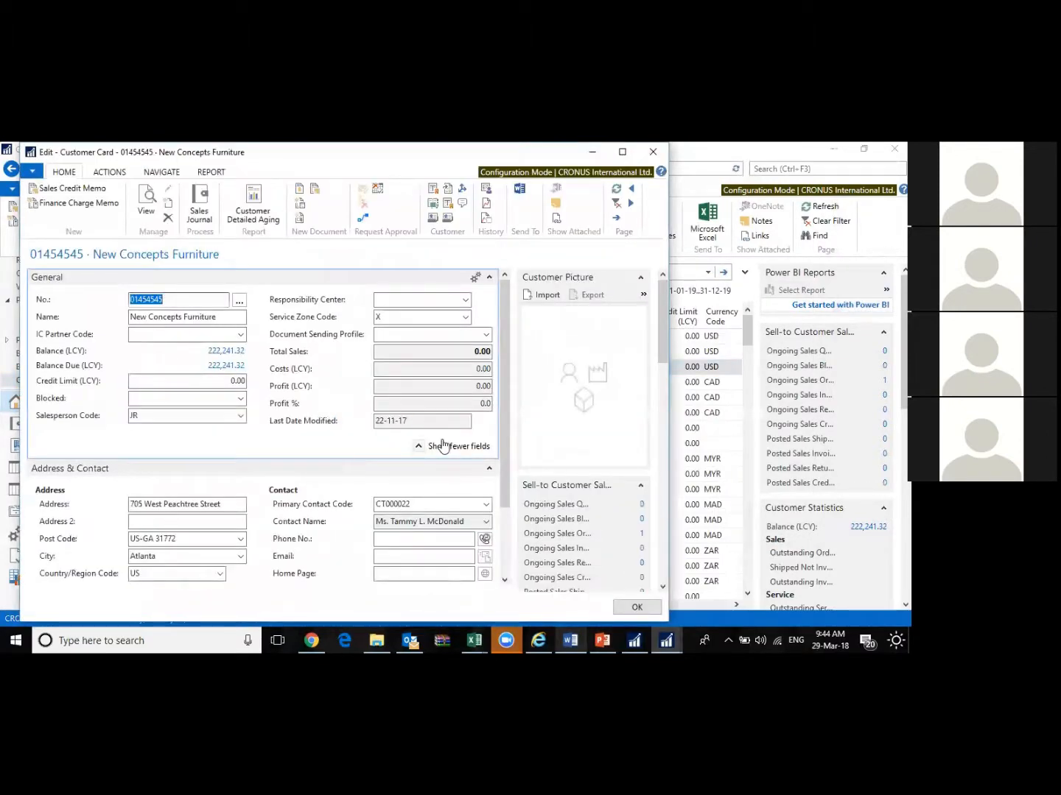
Compare the General FastTab with fewer and more fields shown, and close the customer card.
click(418, 445)
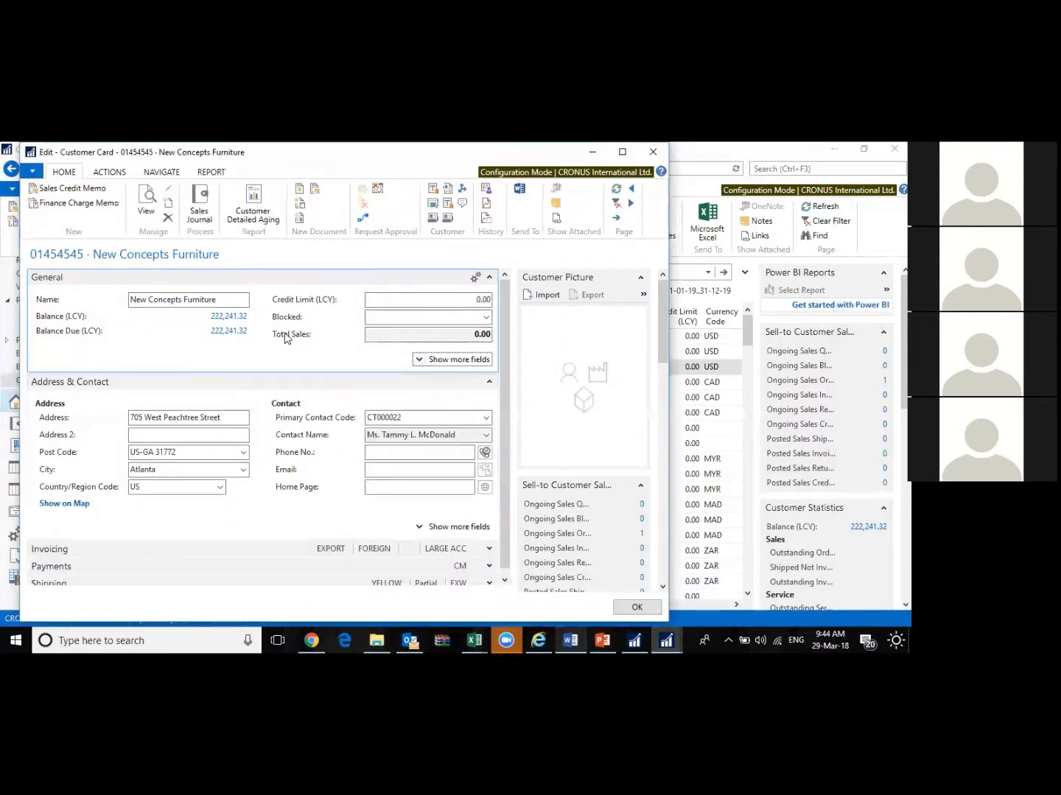
click(436, 359)
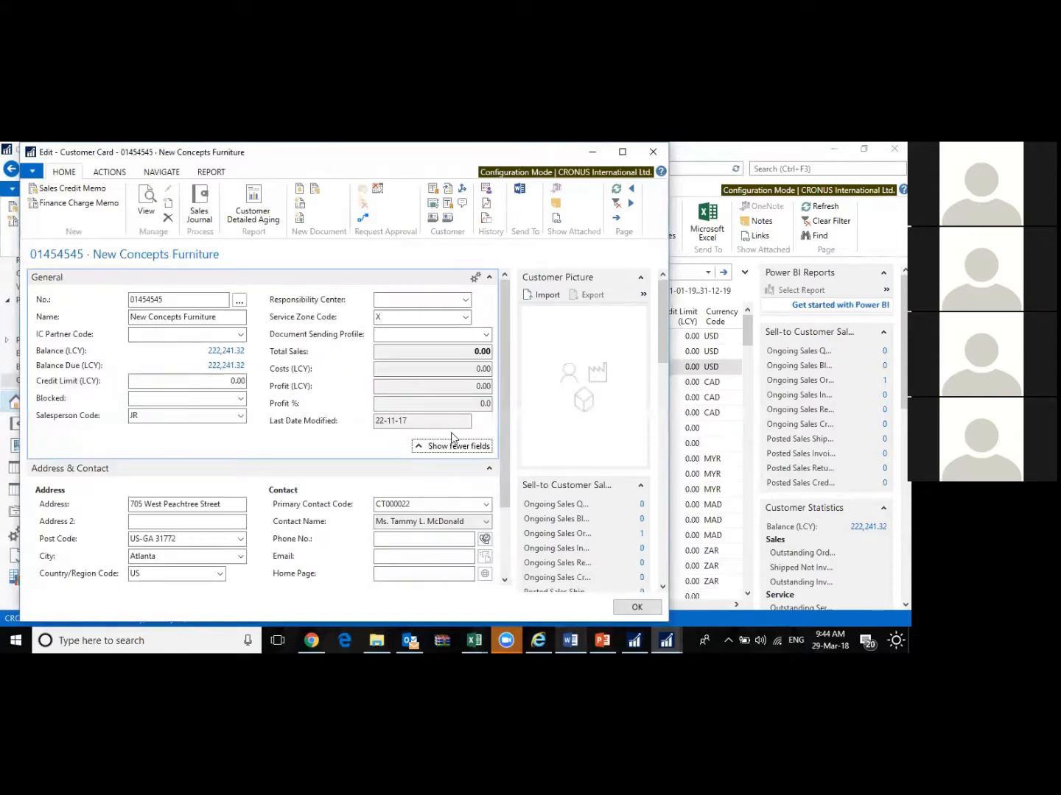
click(421, 445)
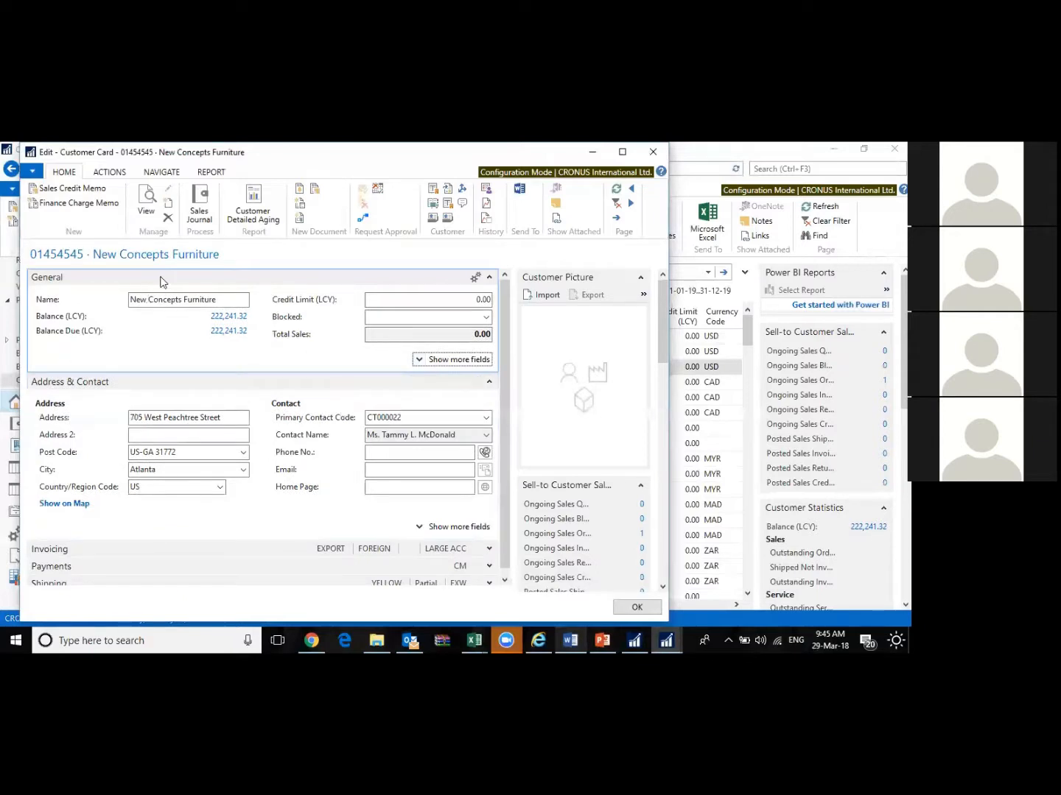
key(Escape)
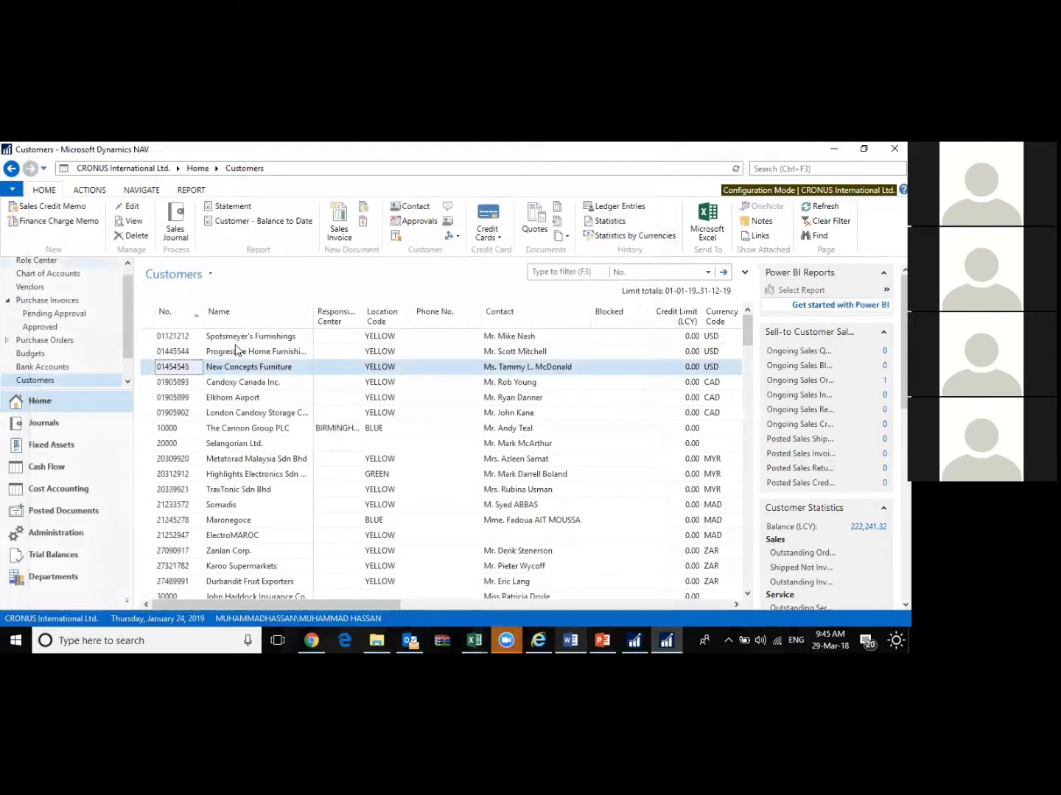
Check the column header options of the Customers list and dismiss them.
right_click(233, 315)
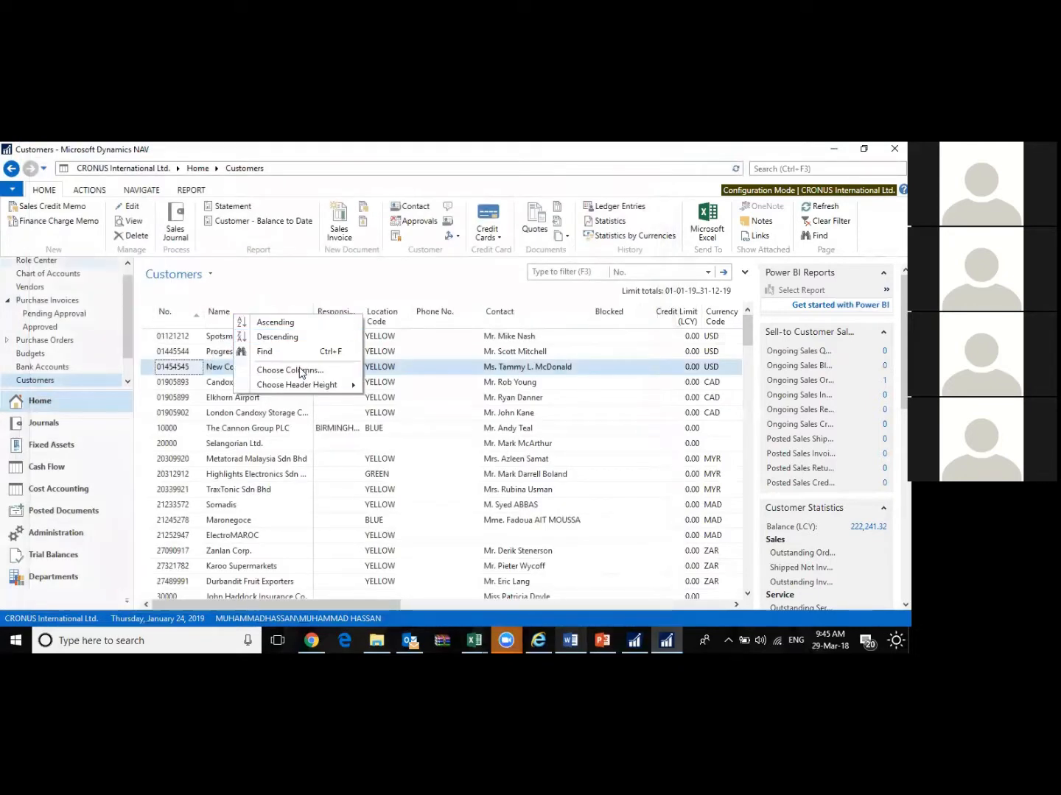
click(317, 418)
click(317, 417)
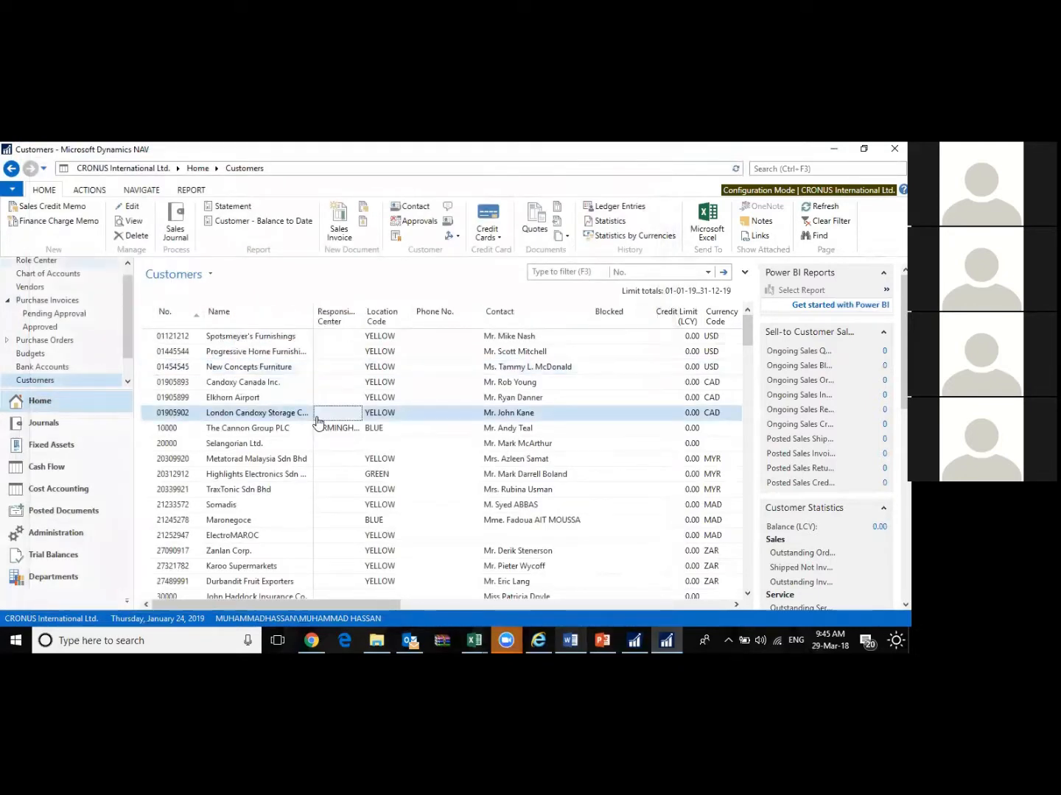
click(451, 429)
Switch to the PowerPoint presentation and go over the topics down to List Pages and Field visibility.
click(611, 635)
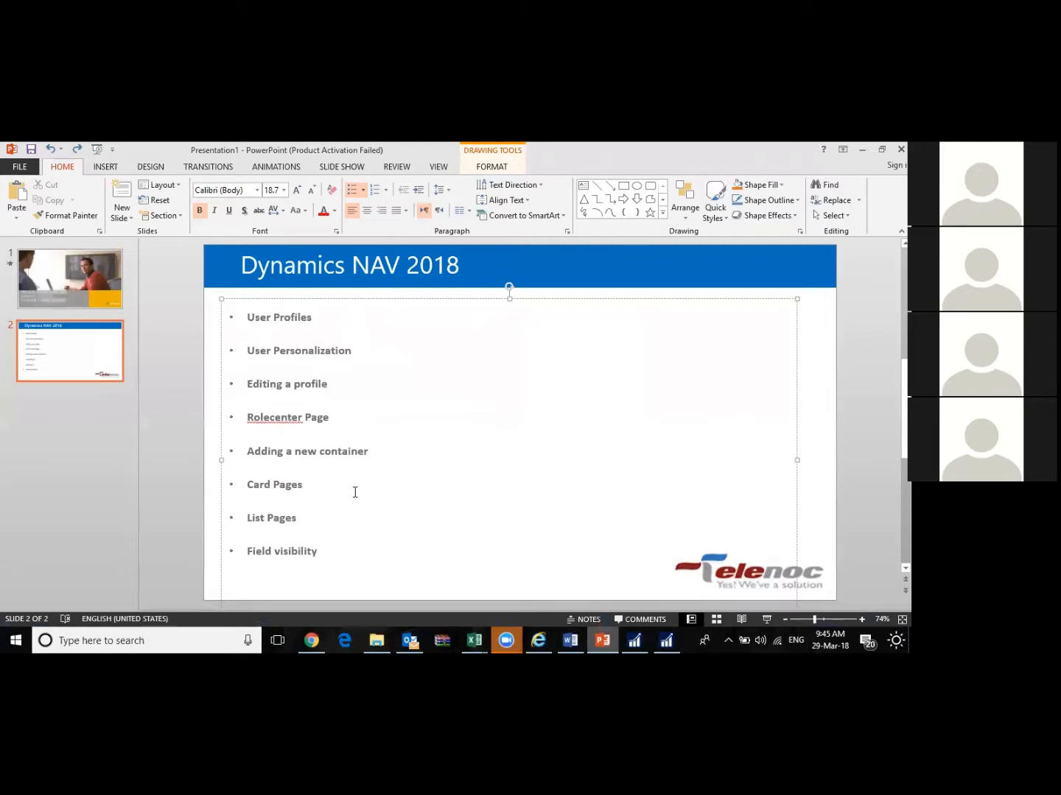
scroll(326, 548, down, 1)
click(326, 534)
drag(291, 449, 266, 364)
click(299, 430)
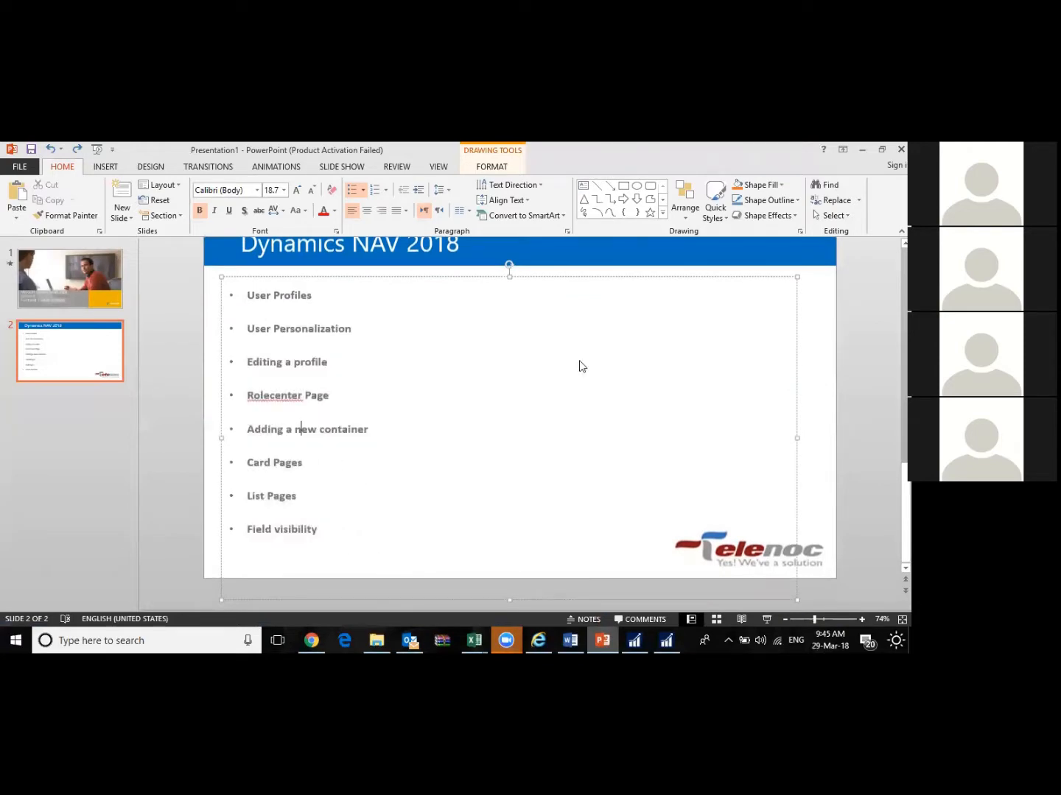
Leave PowerPoint for the desktop and rename the Dynamics NAV client shortcut as Microsoft.Dynamics.Nav.Client - CFO Profile.exe.
key(alt+Tab)
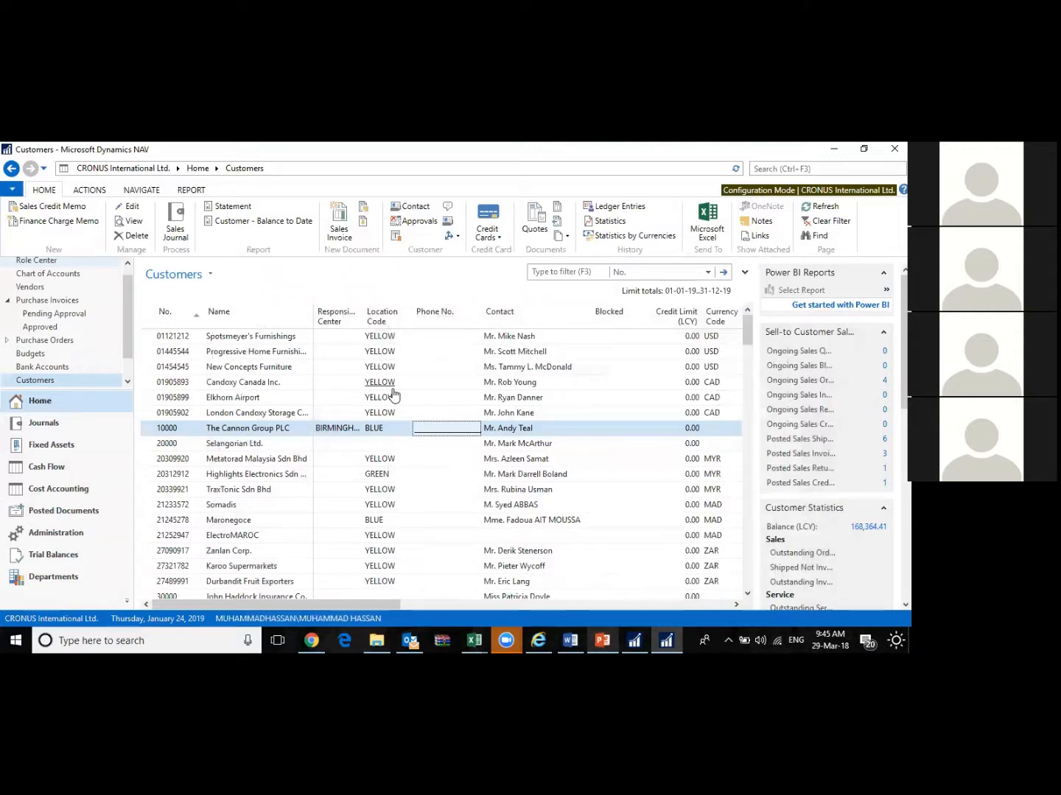
click(834, 149)
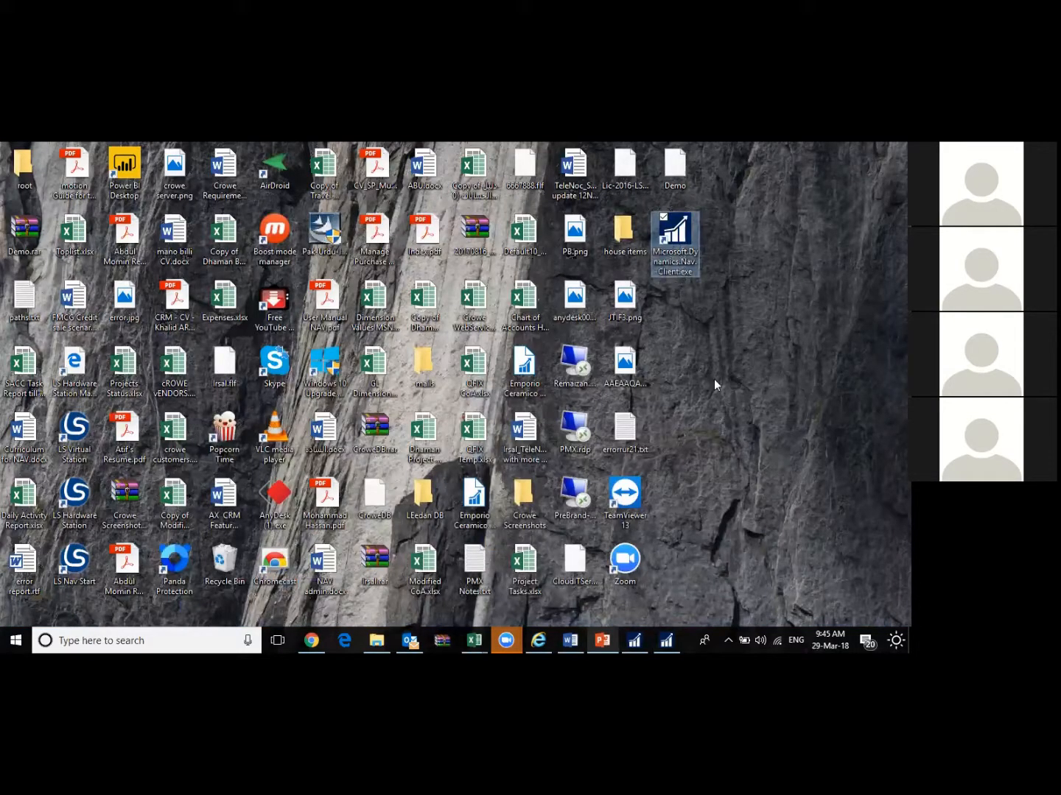
key(F2)
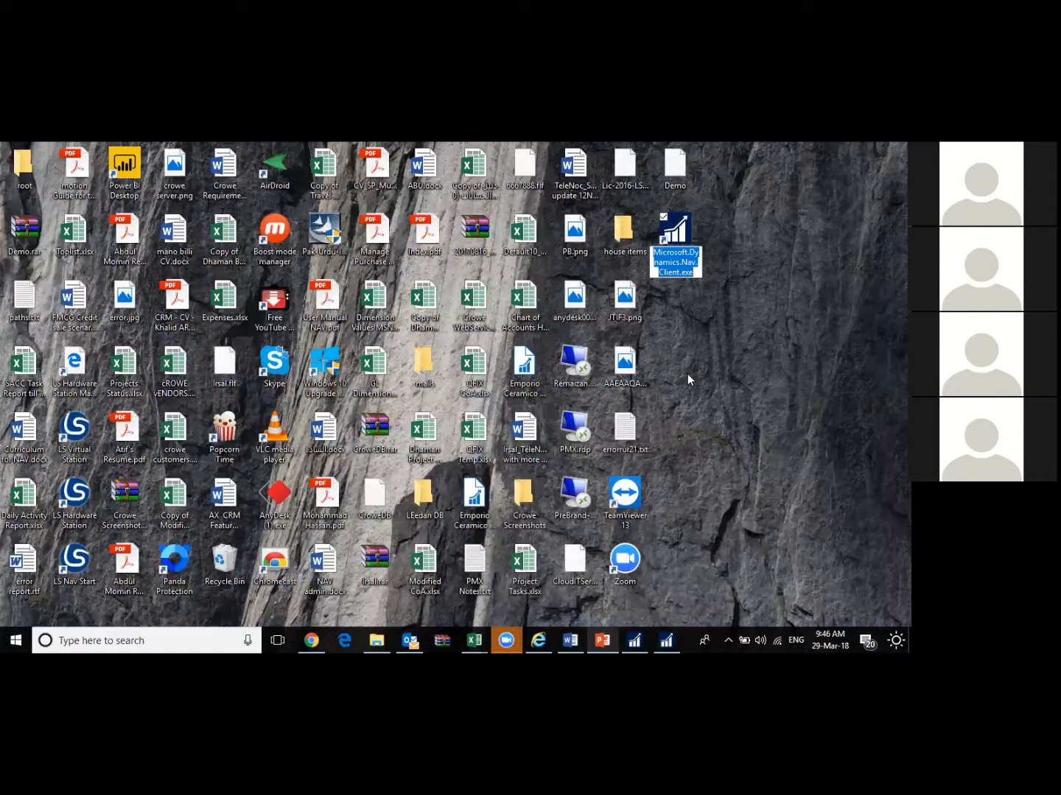
key(End)
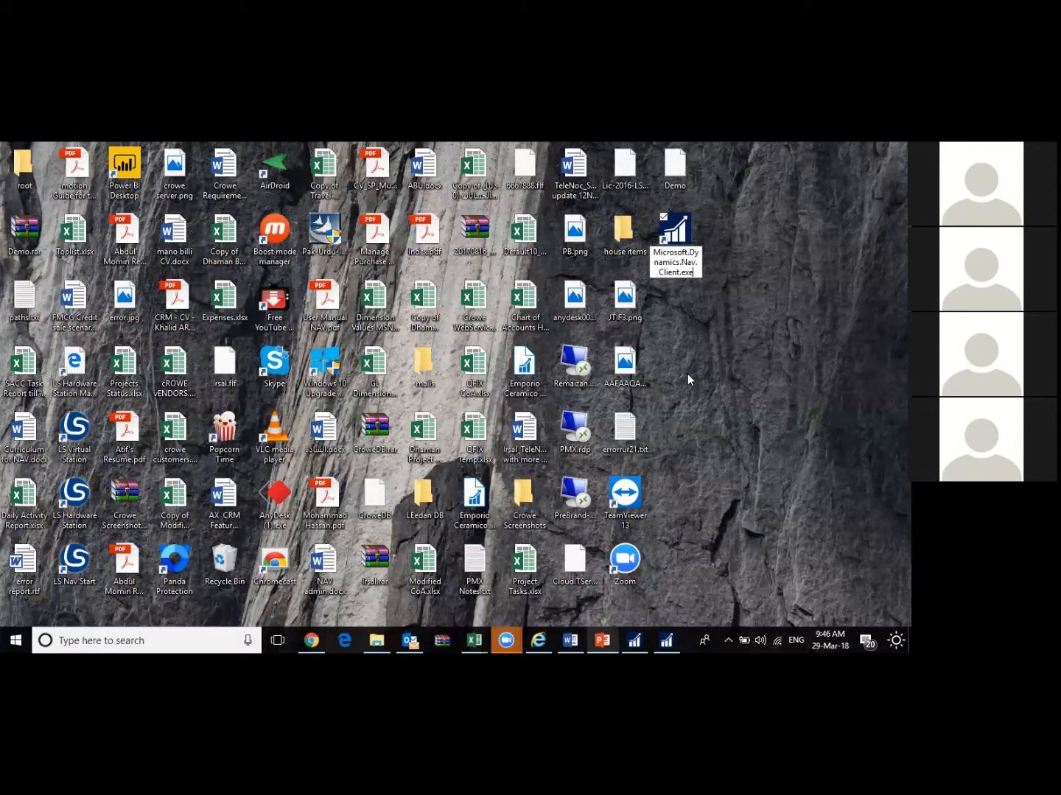
key(Left)
key(Left)
key(Left)
key(BackSpace)
text(- CFO.)
key(BackSpace)
text(Rrofile)
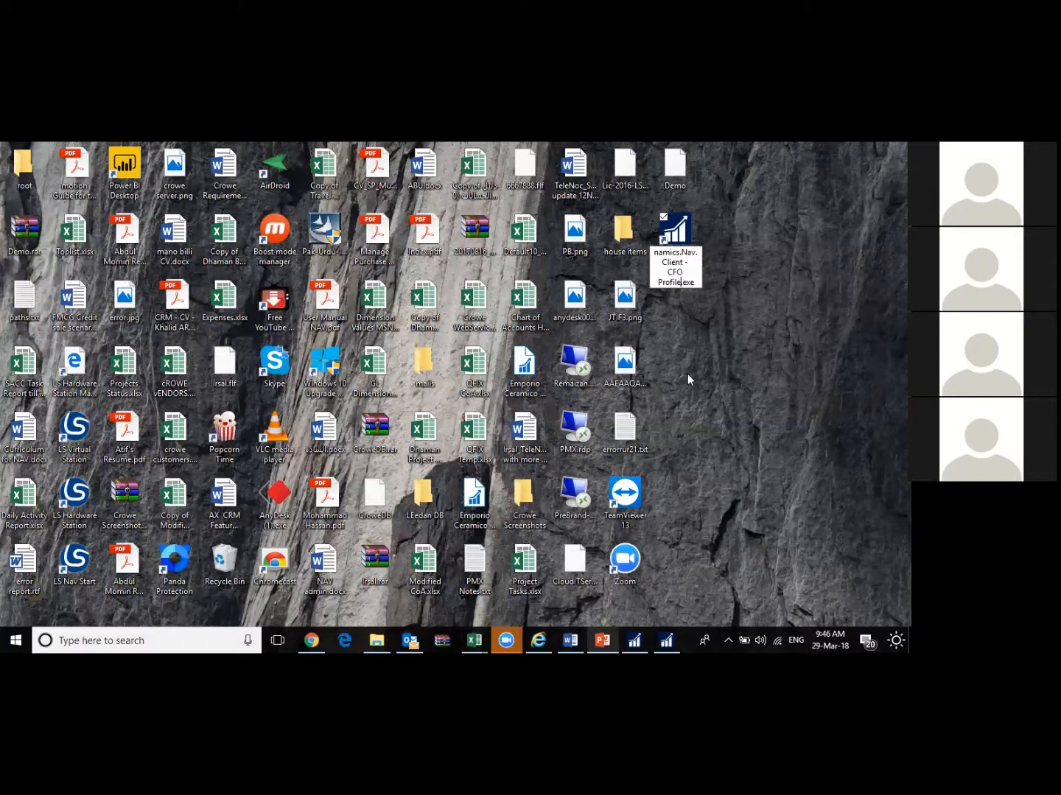
key(Return)
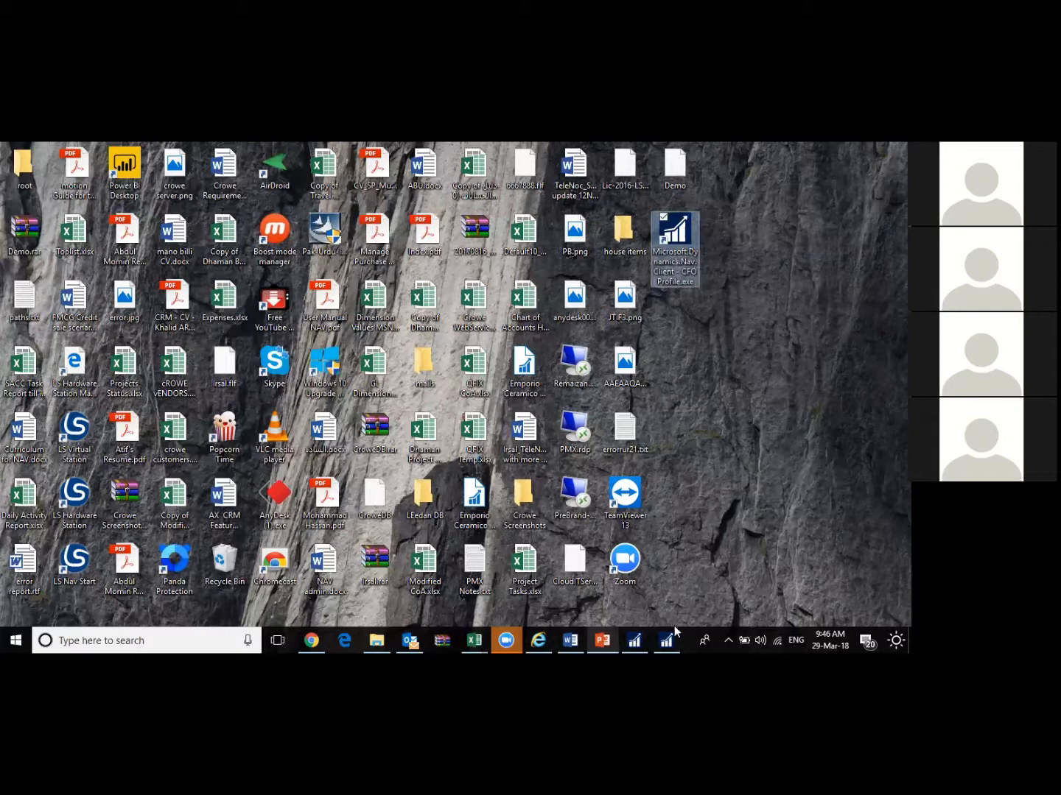
Switch to the Accounting Manager window of Dynamics NAV and open the Profiles list by searching for "profiles".
mouse_move(669, 638)
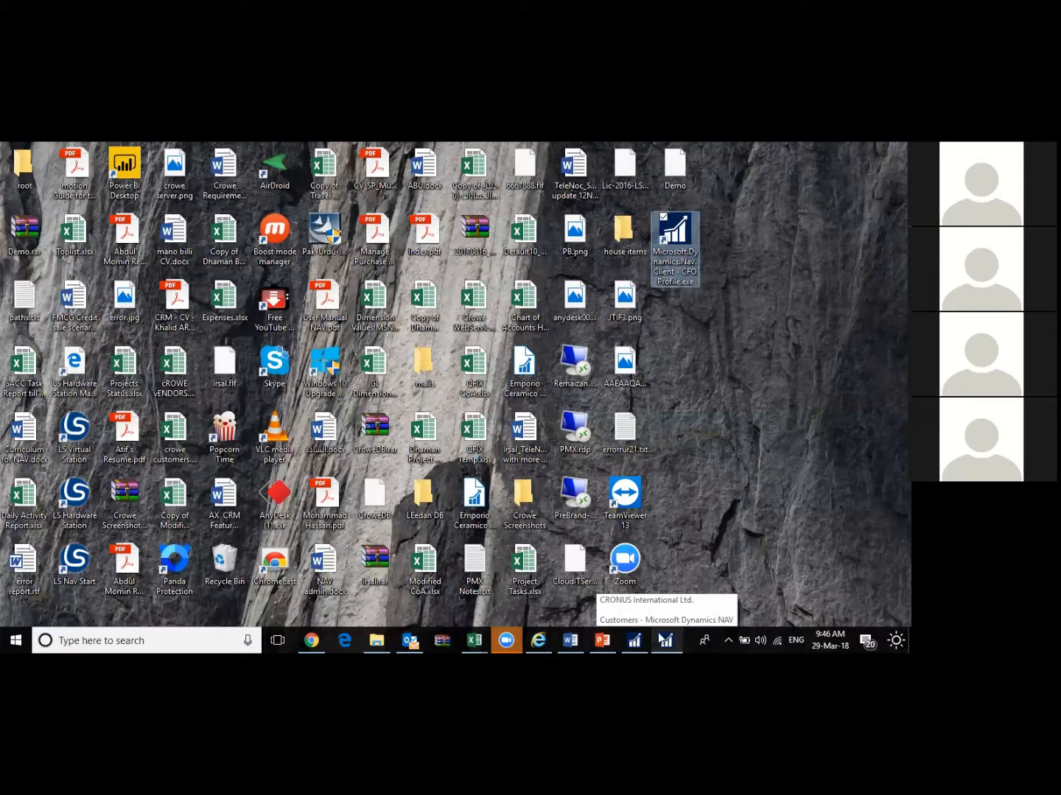
click(634, 640)
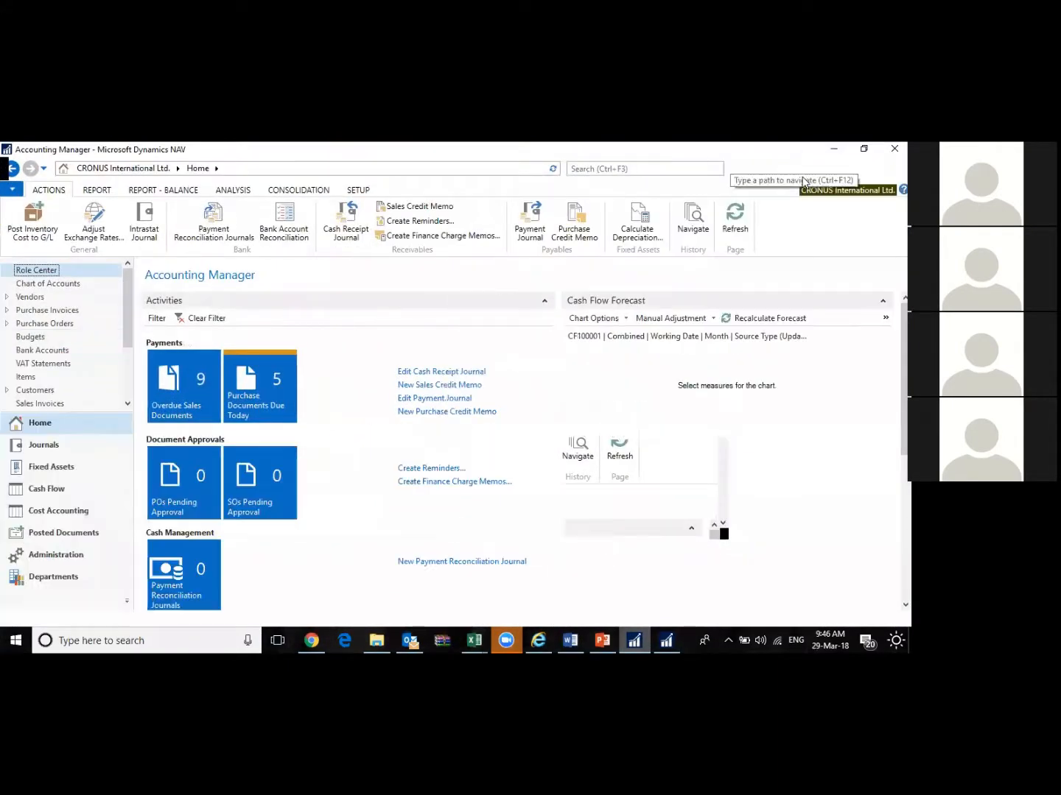
click(805, 168)
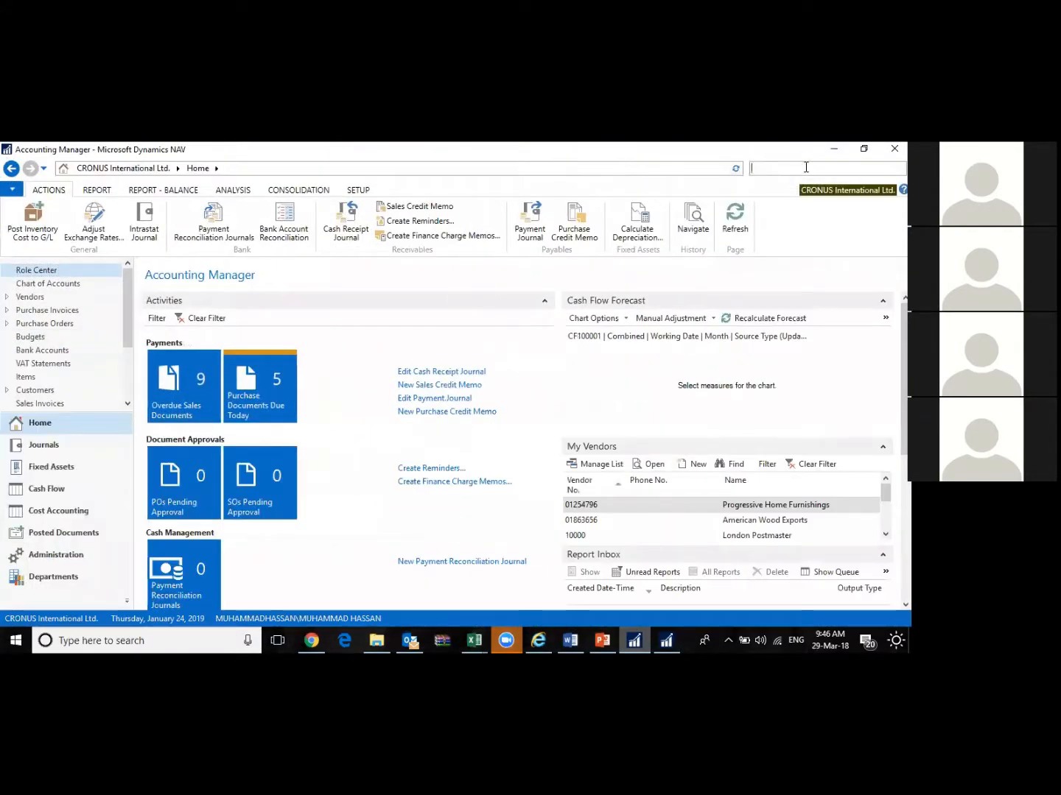
text(profiles)
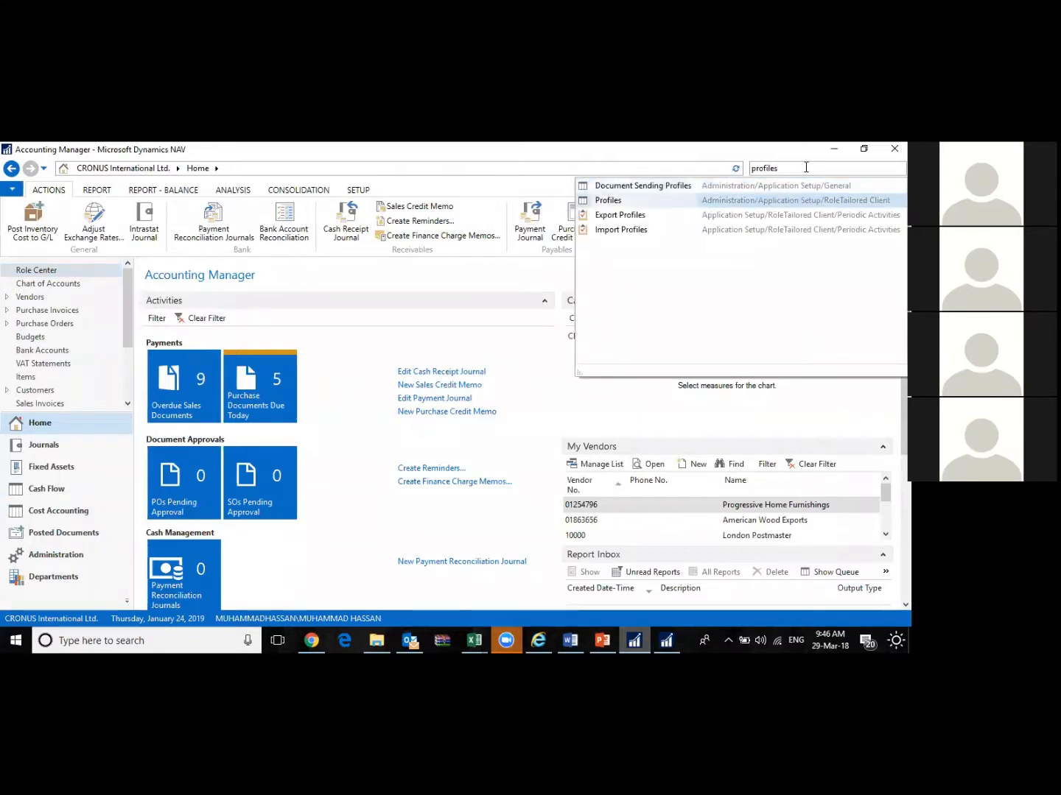
key(Return)
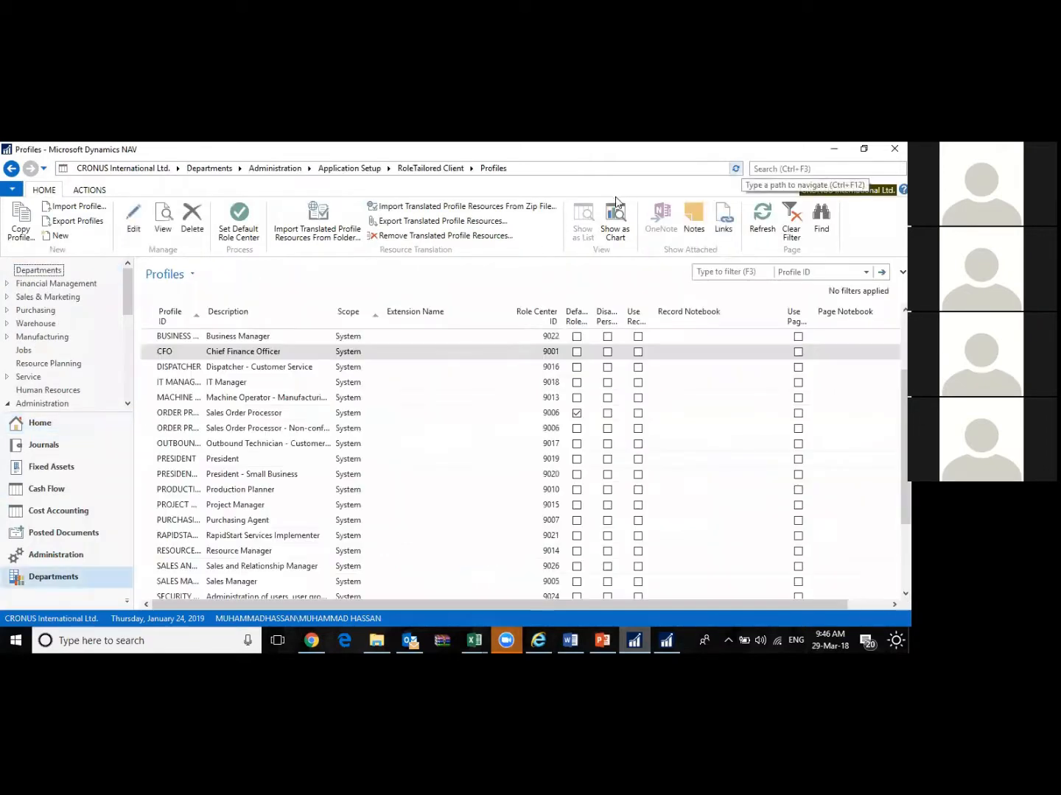
Open the CFO profile card, pick 9001 Accounting Manager Role Center as the Role Center ID, and close the card.
double_click(269, 352)
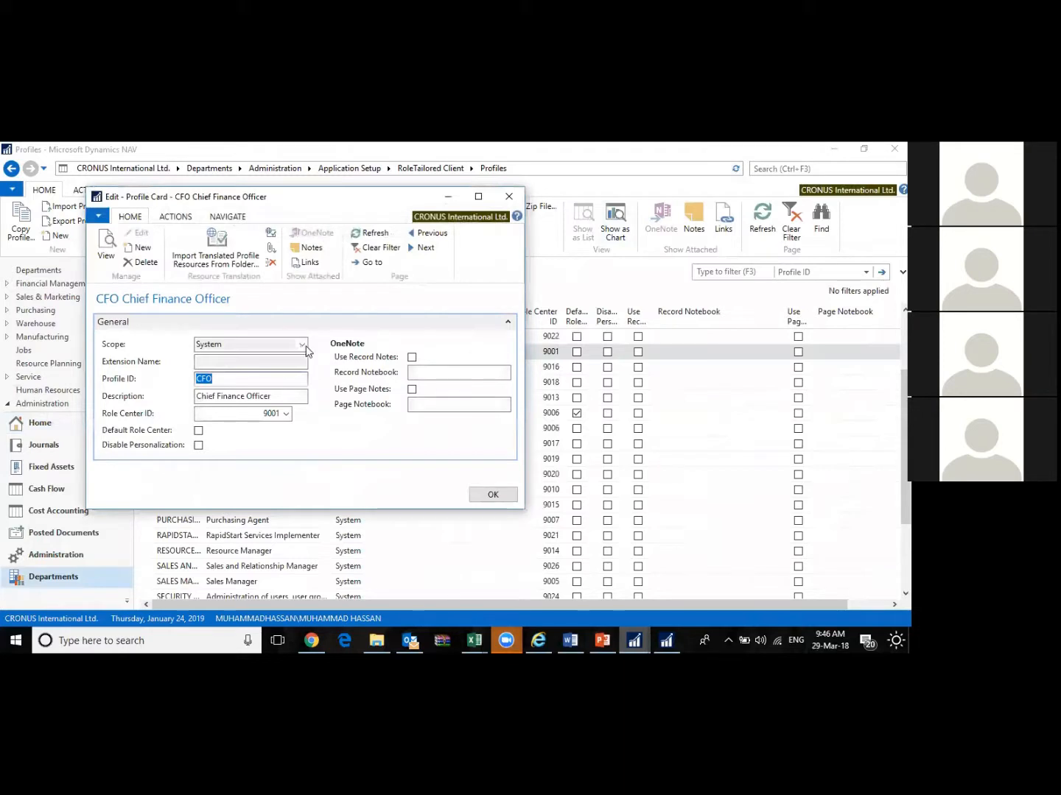
key(Tab)
key(shift+Tab)
key(shift+Tab)
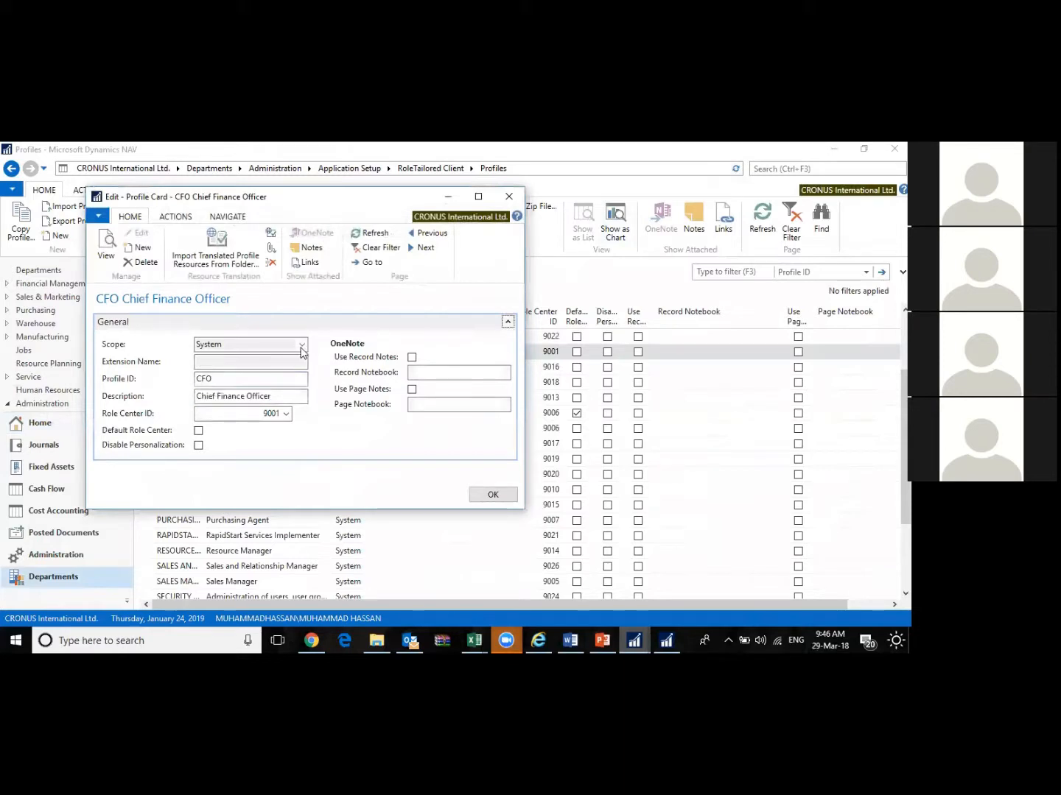
click(285, 415)
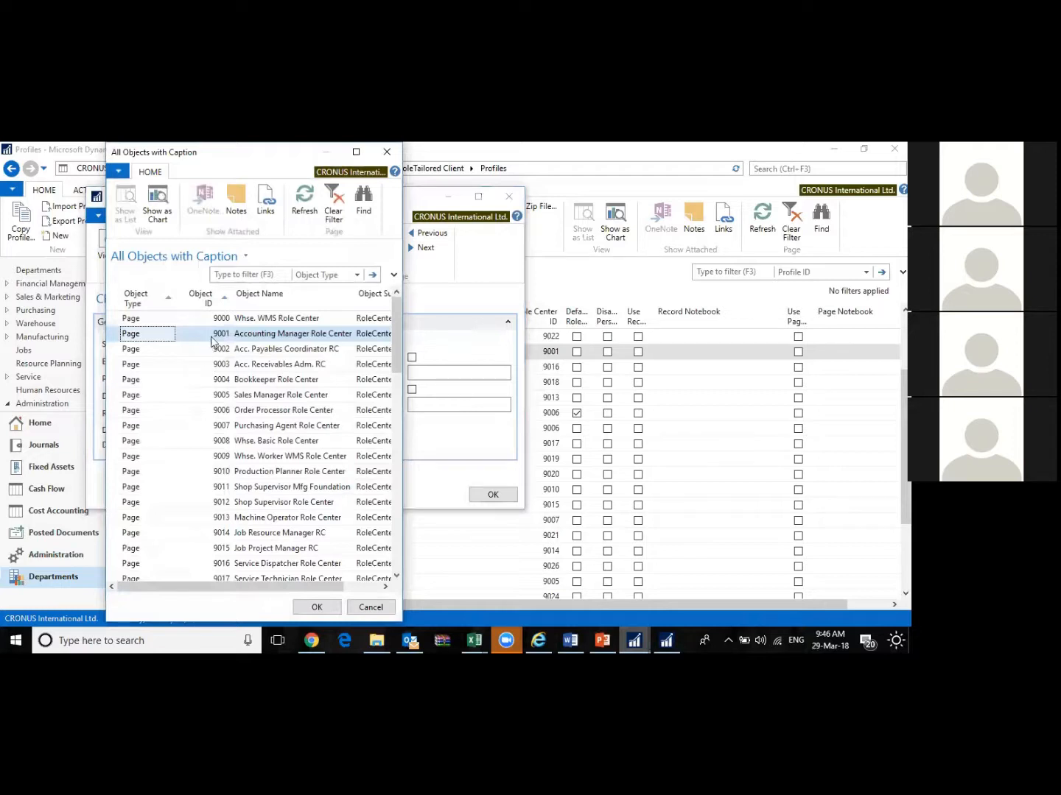
scroll(260, 349, down, 1)
scroll(256, 352, up, 1)
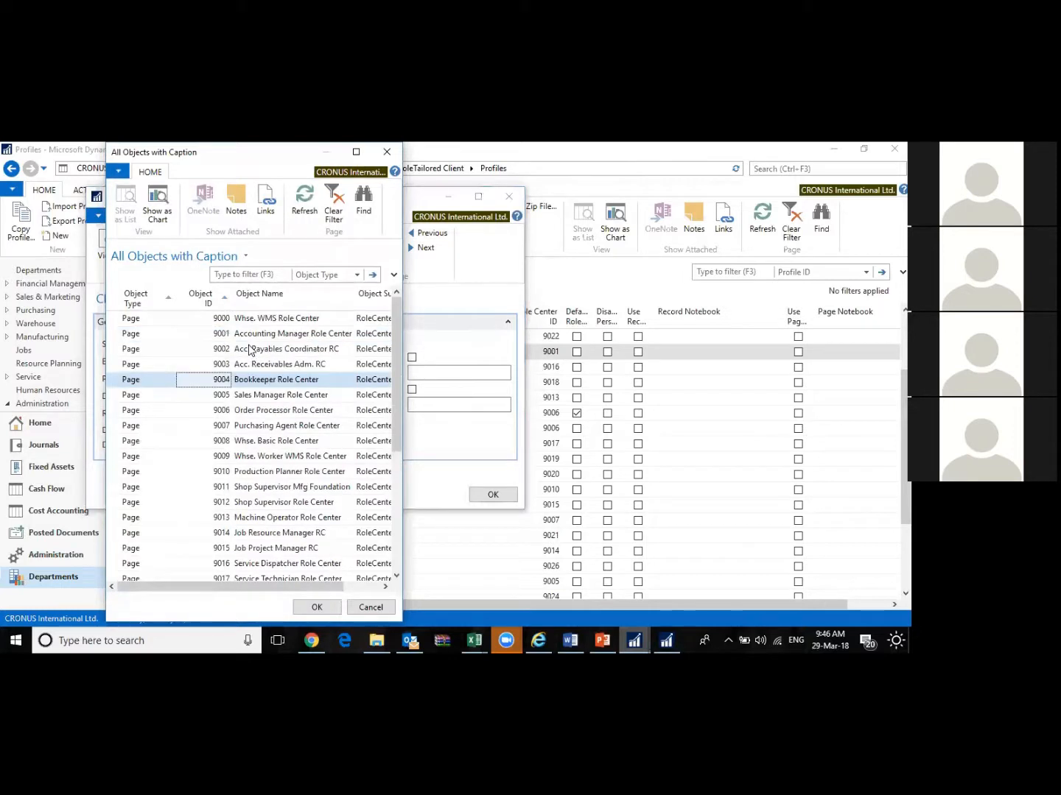
double_click(245, 336)
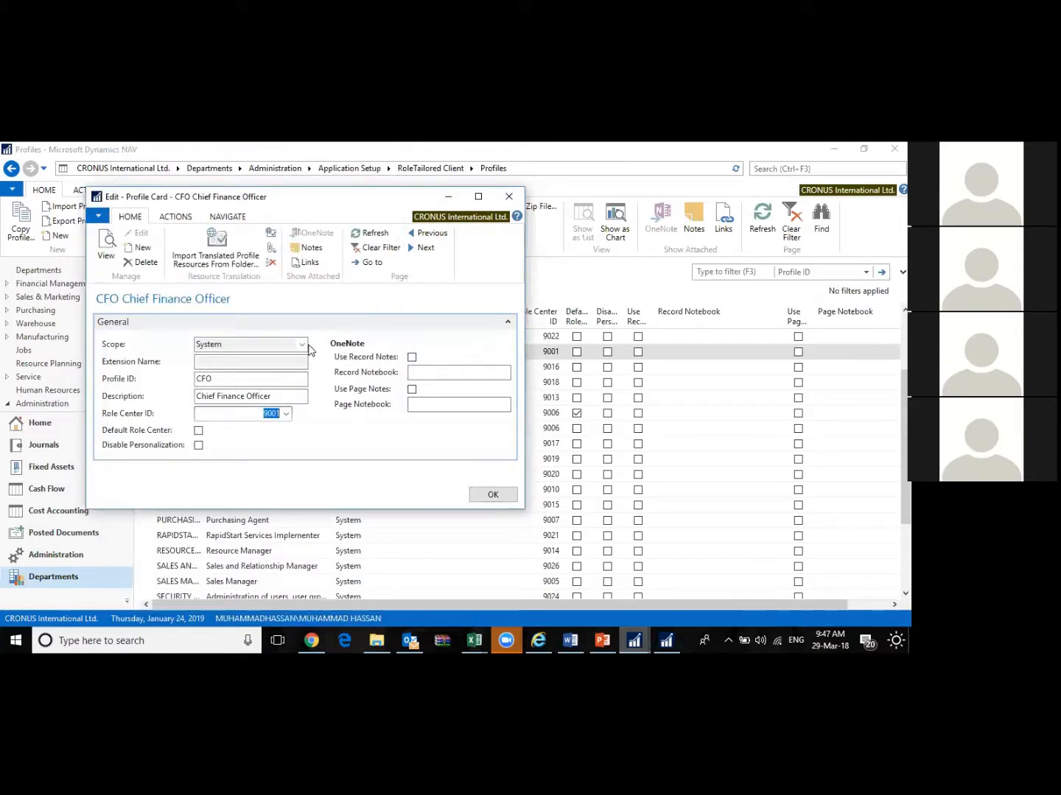
key(Escape)
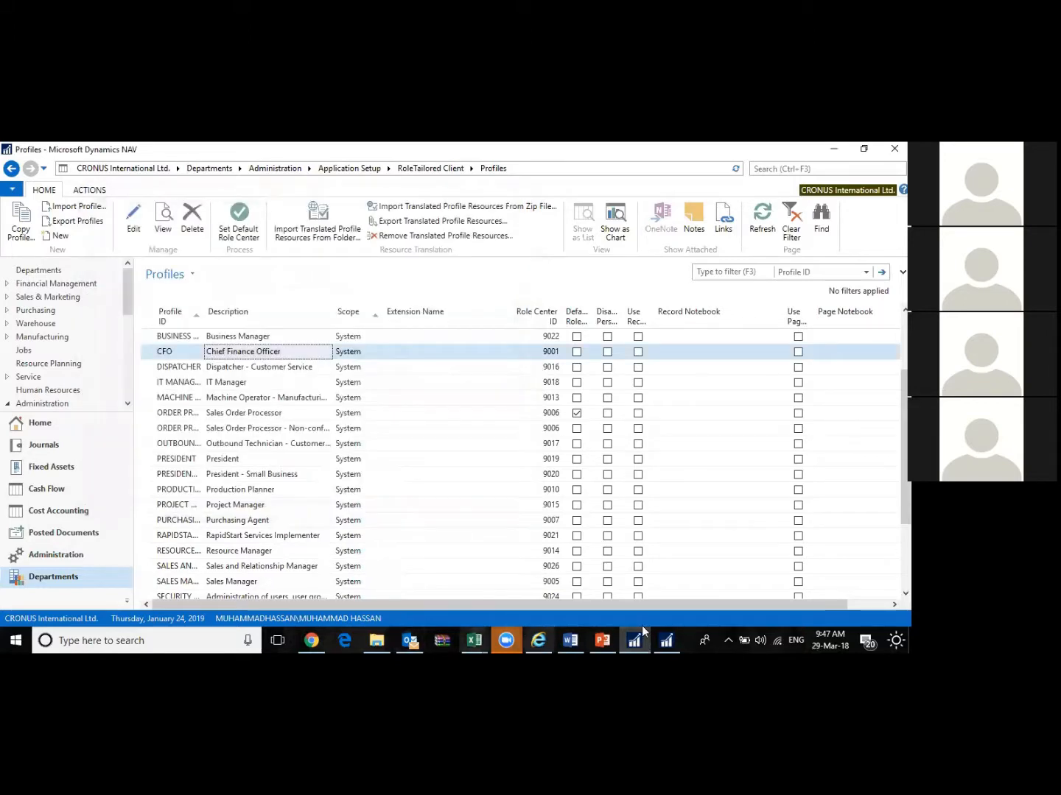
Show the Role Center in the configuration-mode client, close that client and relaunch it from the CFO Profile desktop shortcut.
click(666, 637)
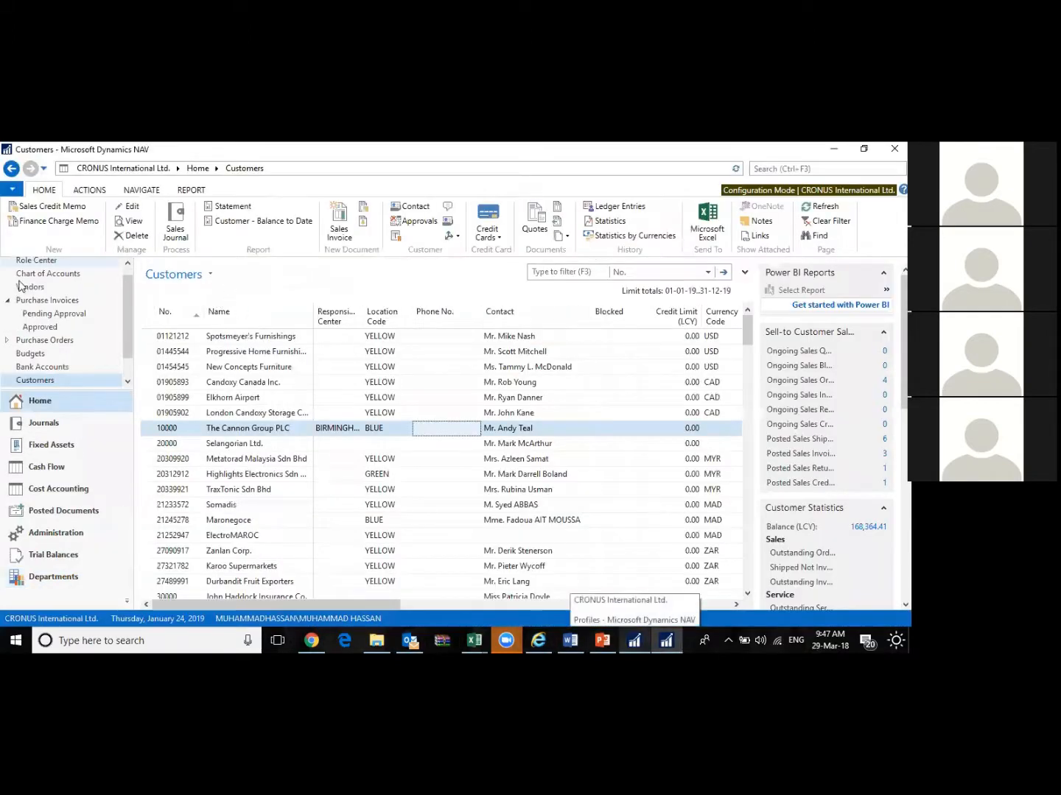
click(41, 267)
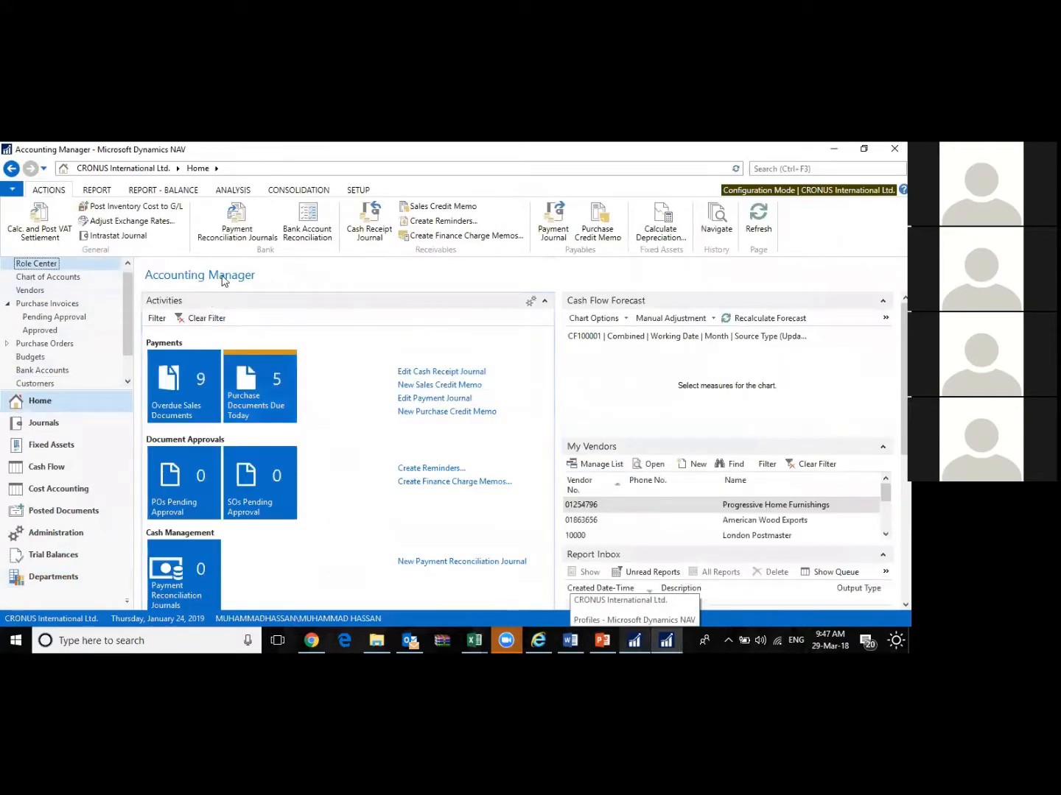
click(894, 149)
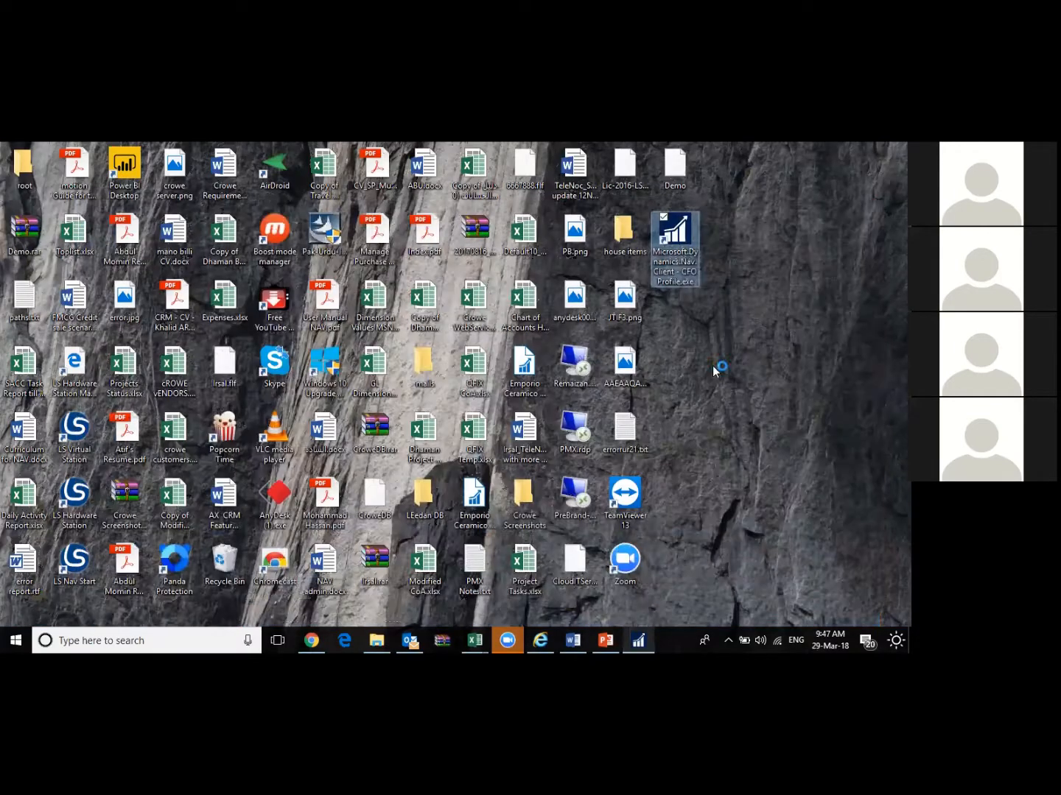
key(Return)
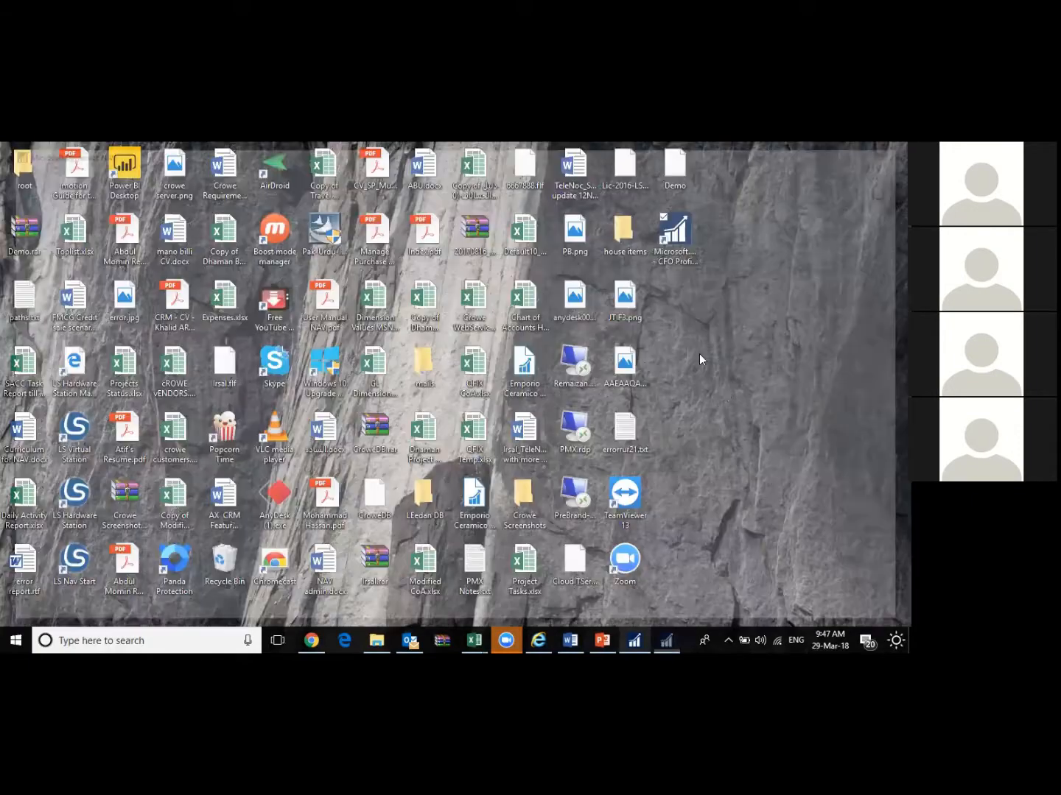
Inspect the CFO Profile shortcut's properties for the configure and profile parameters in its target, and cancel without changes.
right_click(673, 236)
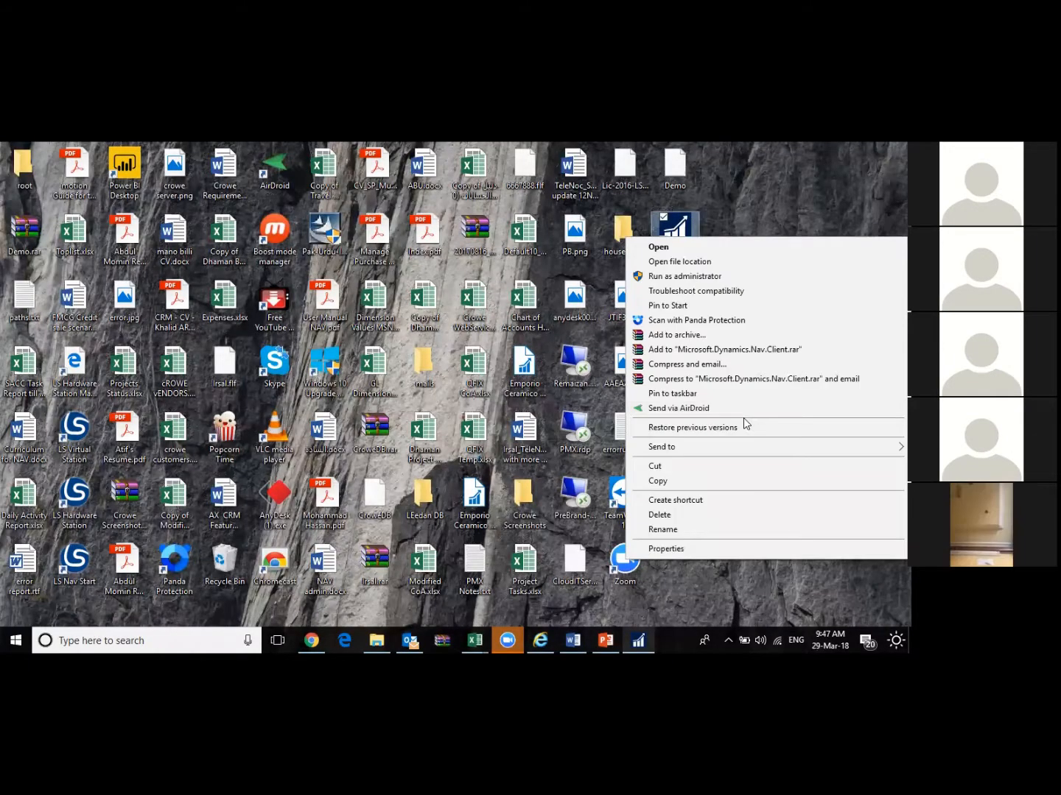
click(666, 549)
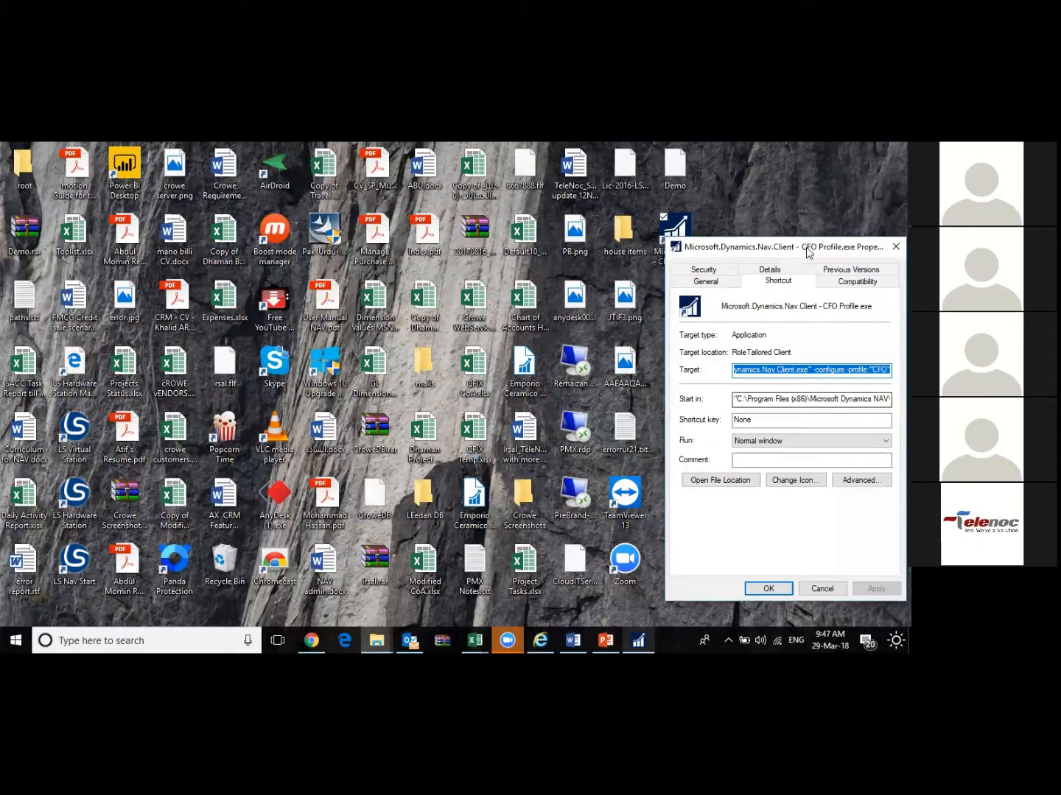
drag(803, 254, 360, 281)
click(428, 396)
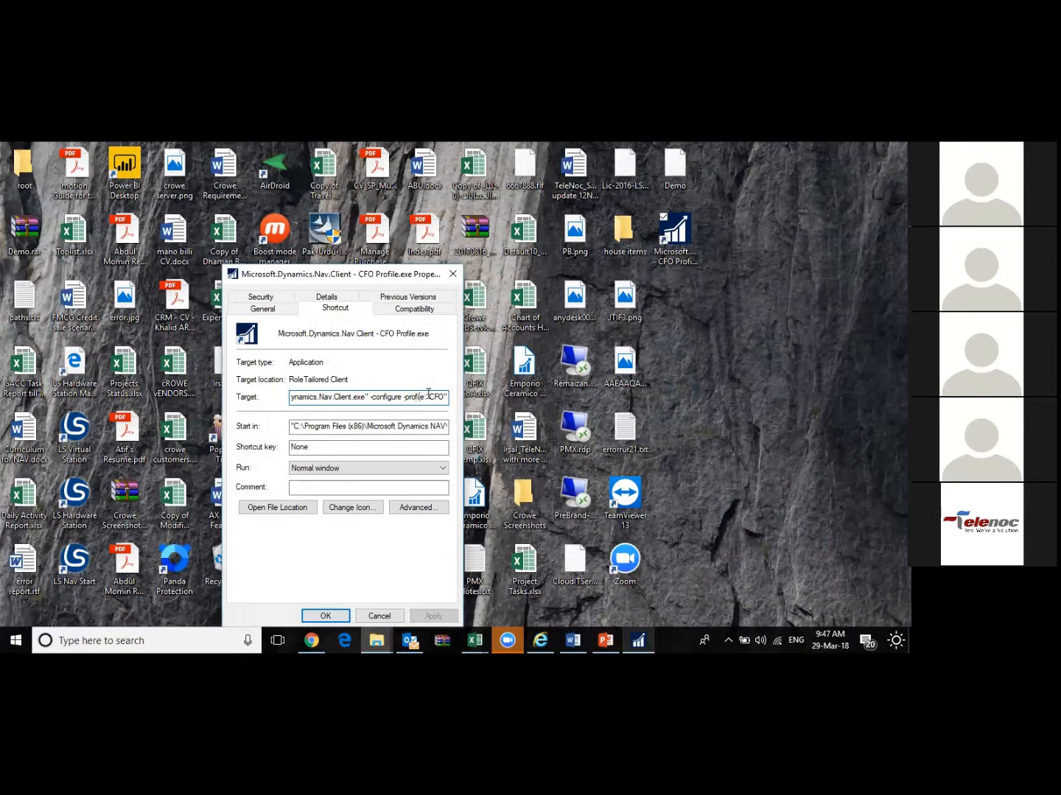
click(380, 616)
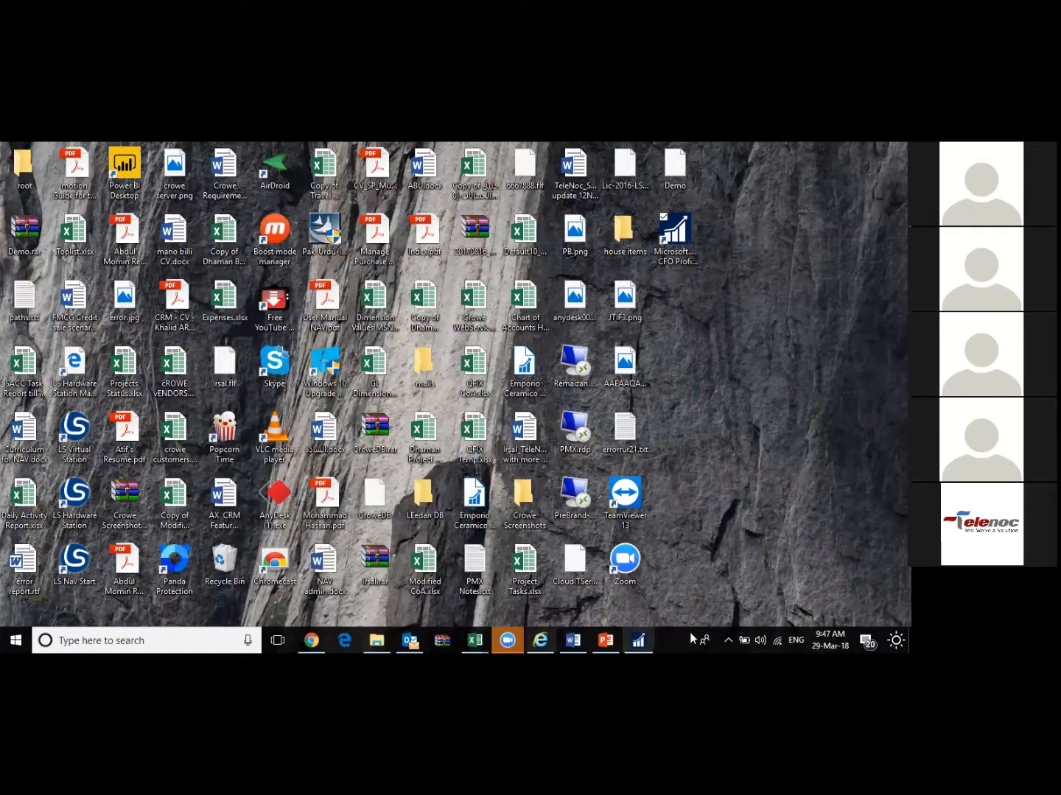
Check the Copy Profile options for the CFO profile, including the new profile scope, and cancel the copy.
click(638, 640)
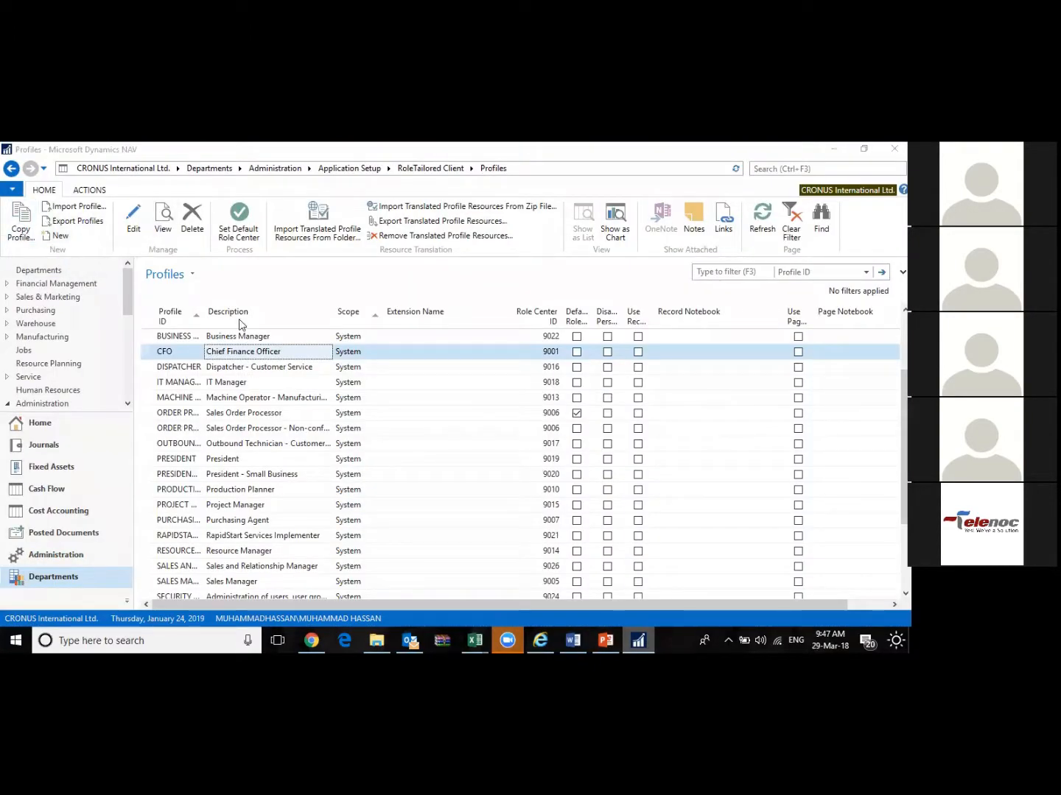
click(21, 221)
click(185, 310)
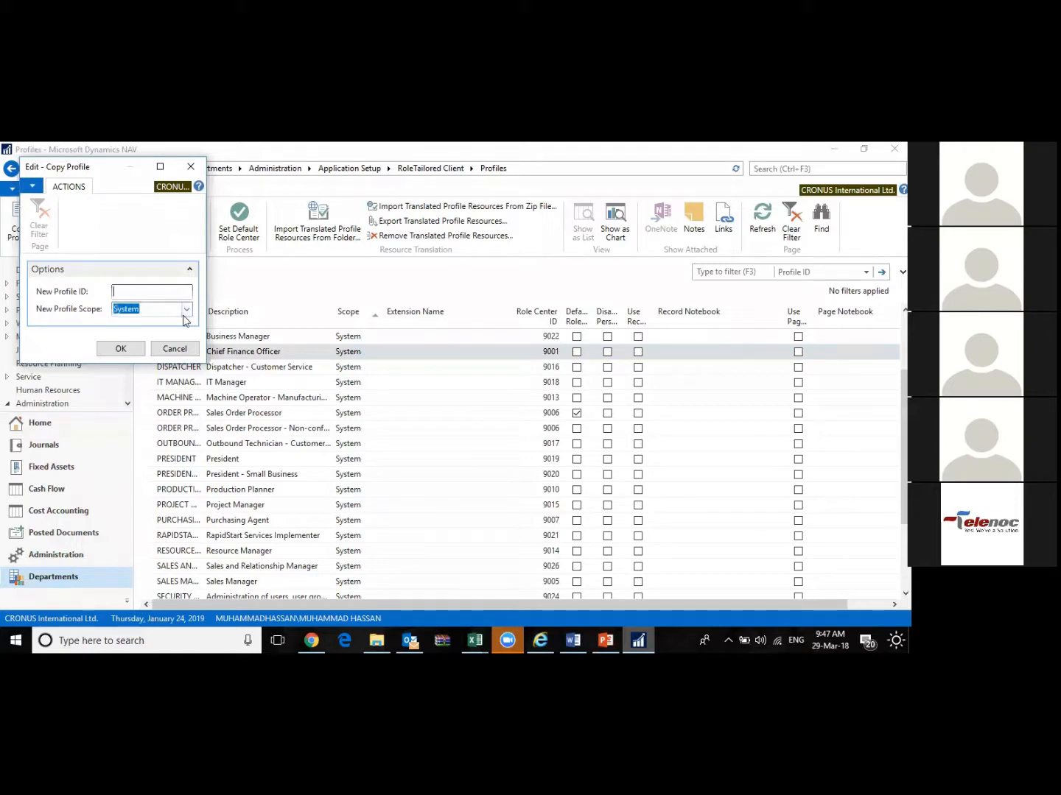
click(187, 311)
click(188, 311)
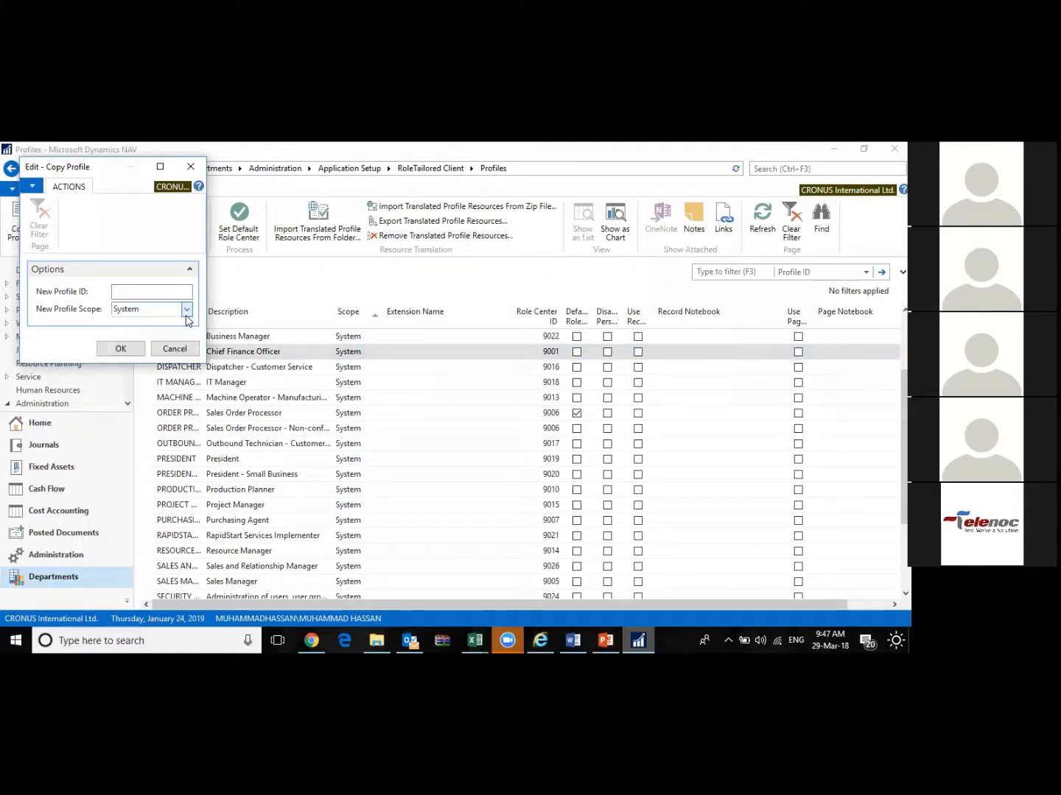
click(174, 349)
click(228, 383)
click(243, 355)
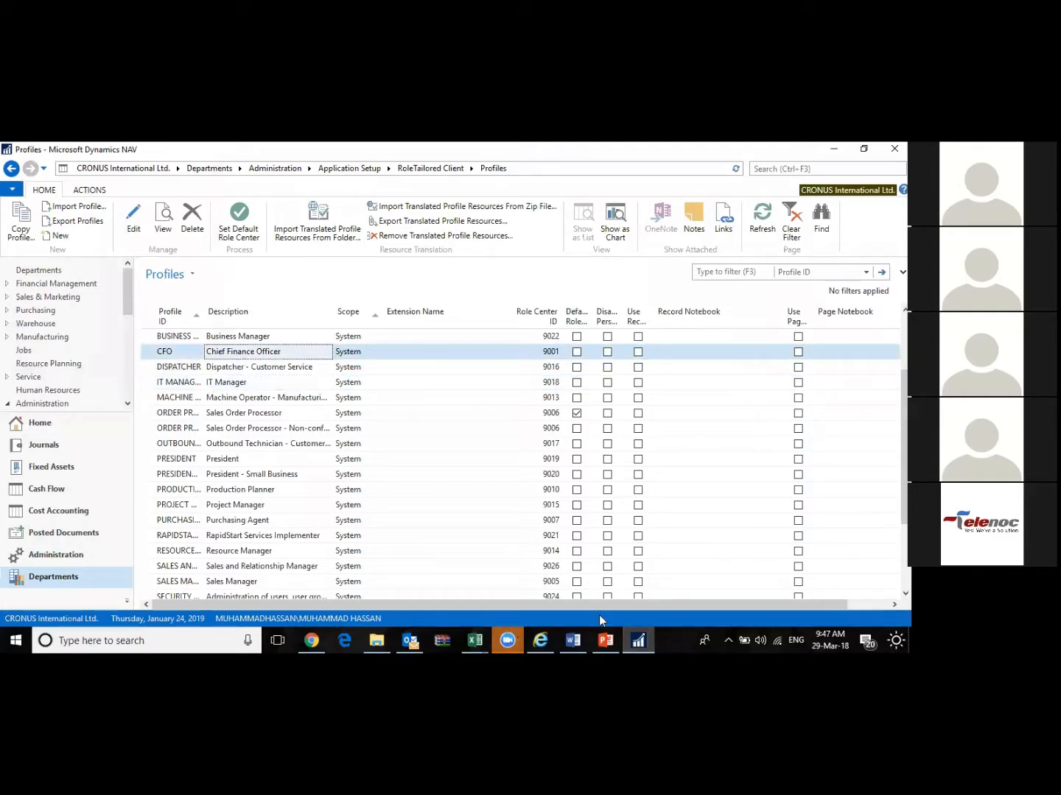
View the Role Center in the configuration-mode client, and return to a refreshed desktop.
click(640, 638)
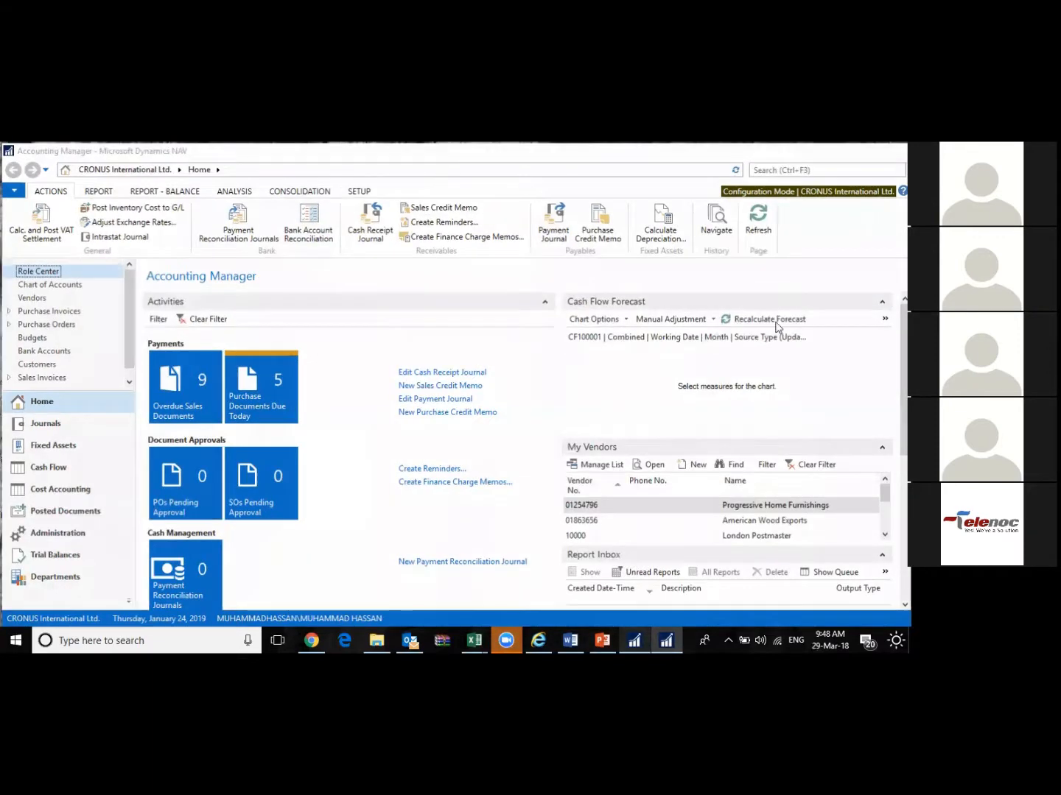
key(super+d)
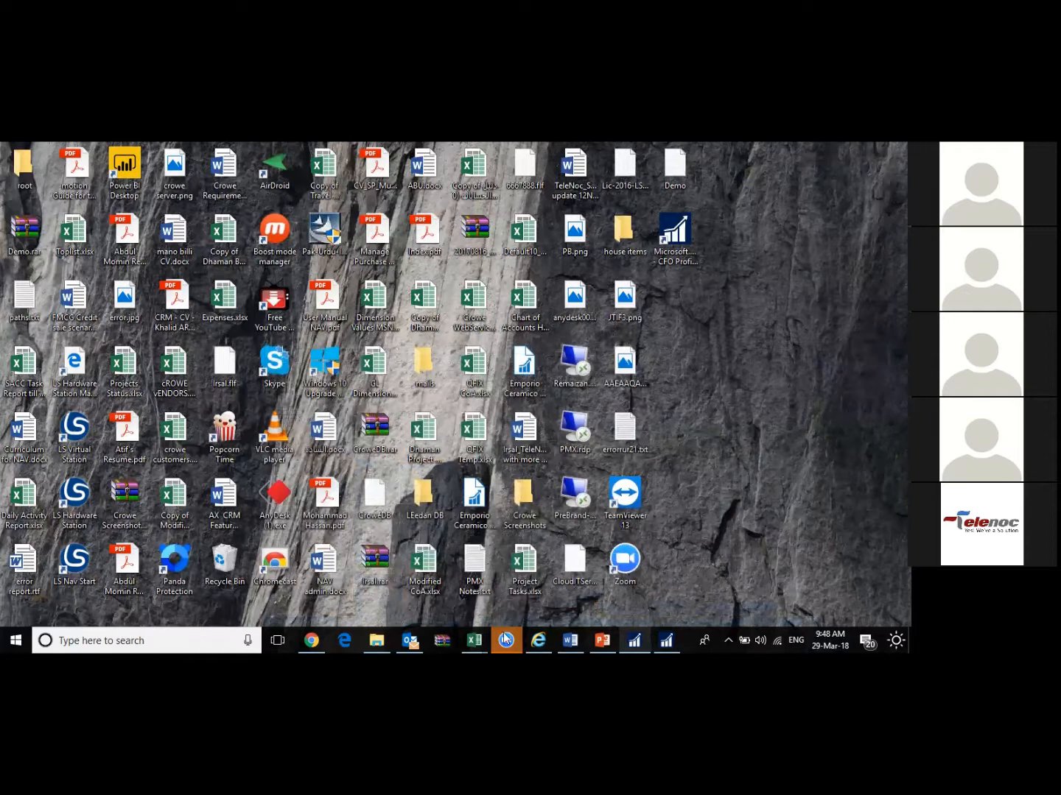
mouse_move(506, 640)
mouse_move(510, 596)
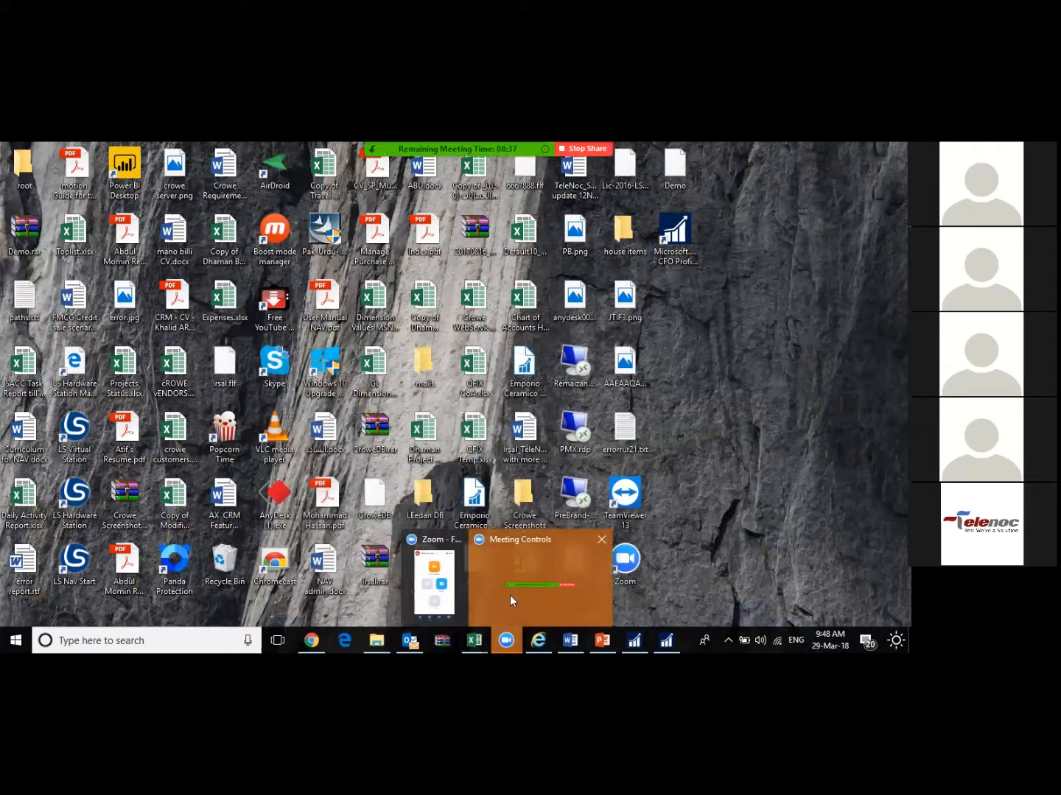
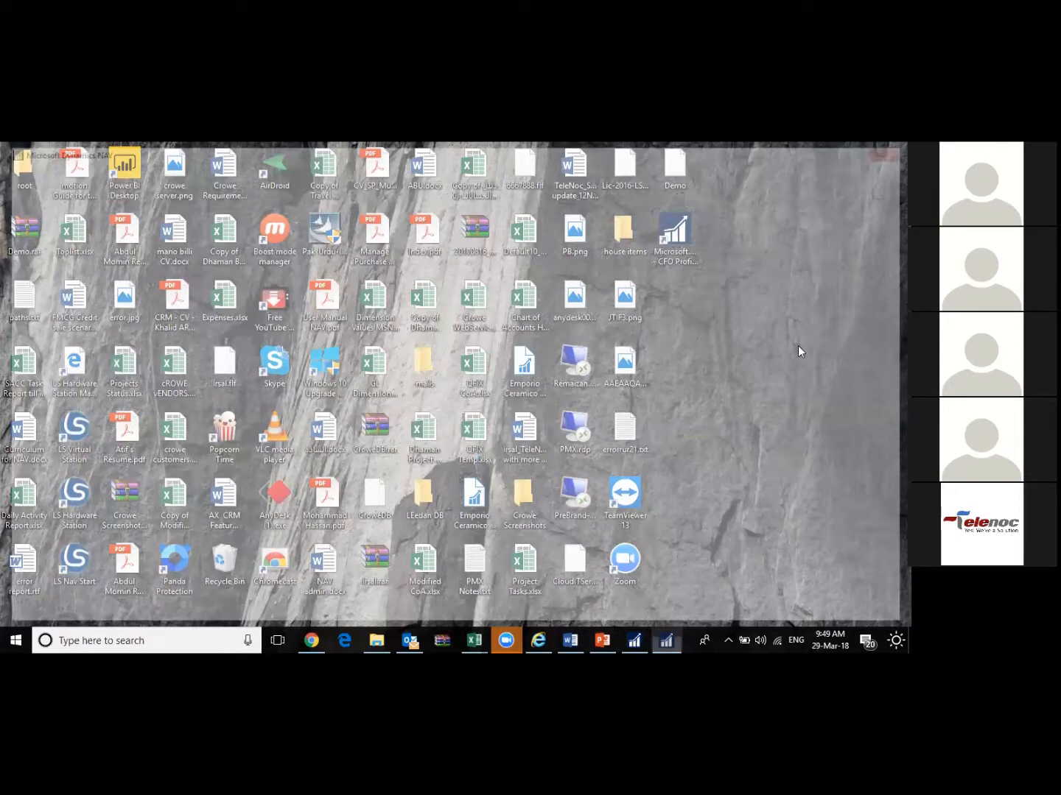
right_click(796, 345)
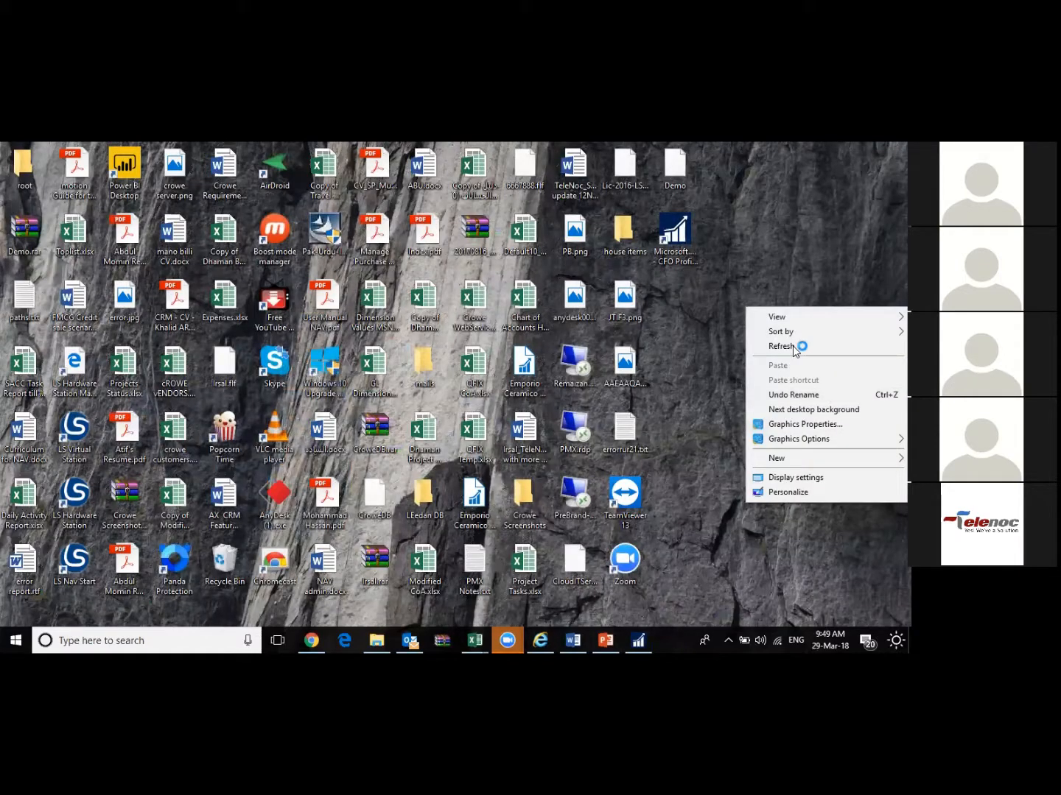
click(793, 345)
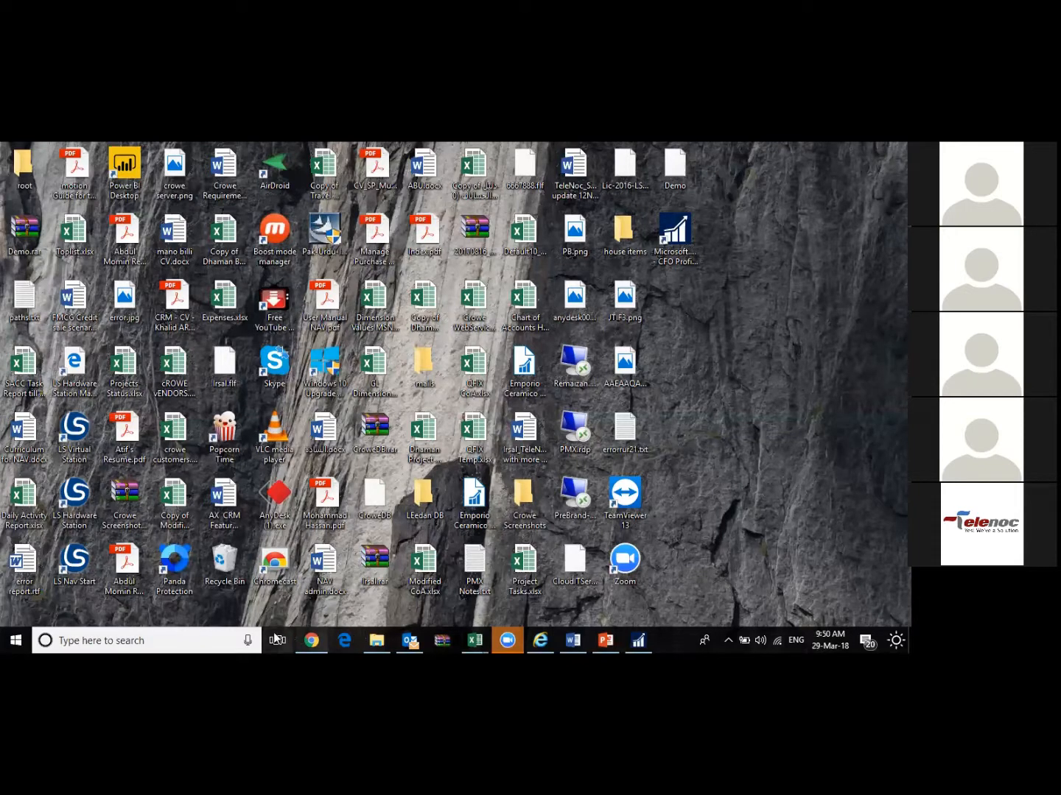
click(163, 638)
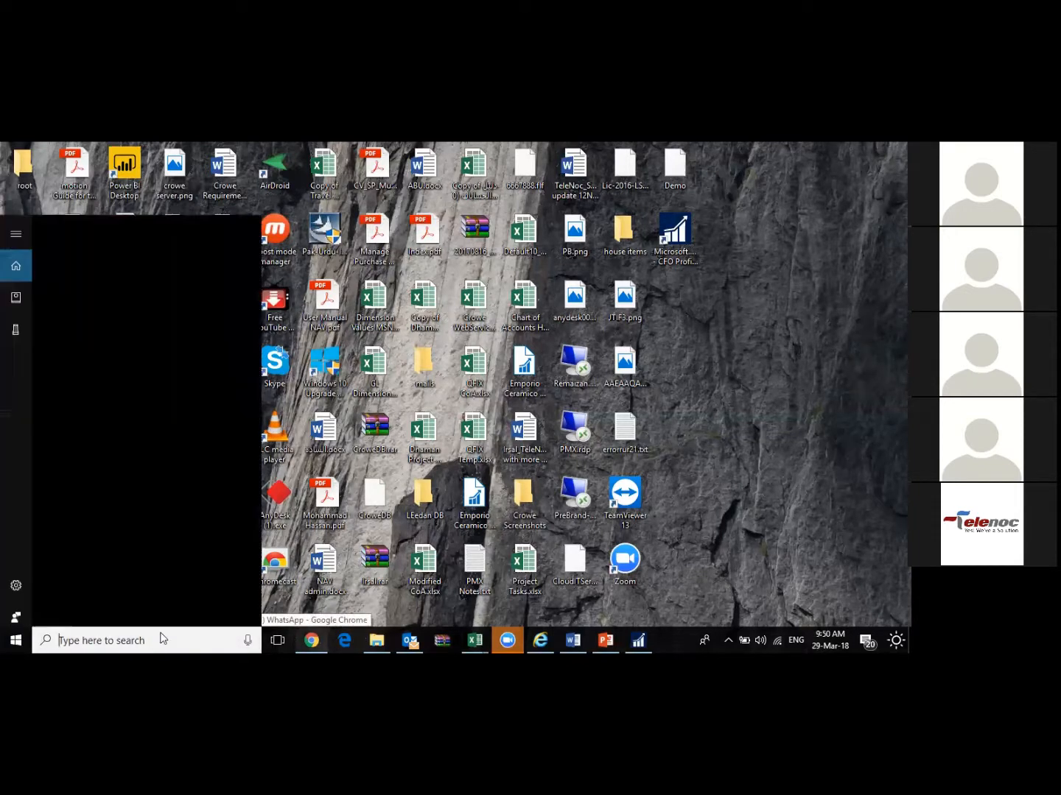
text(sql)
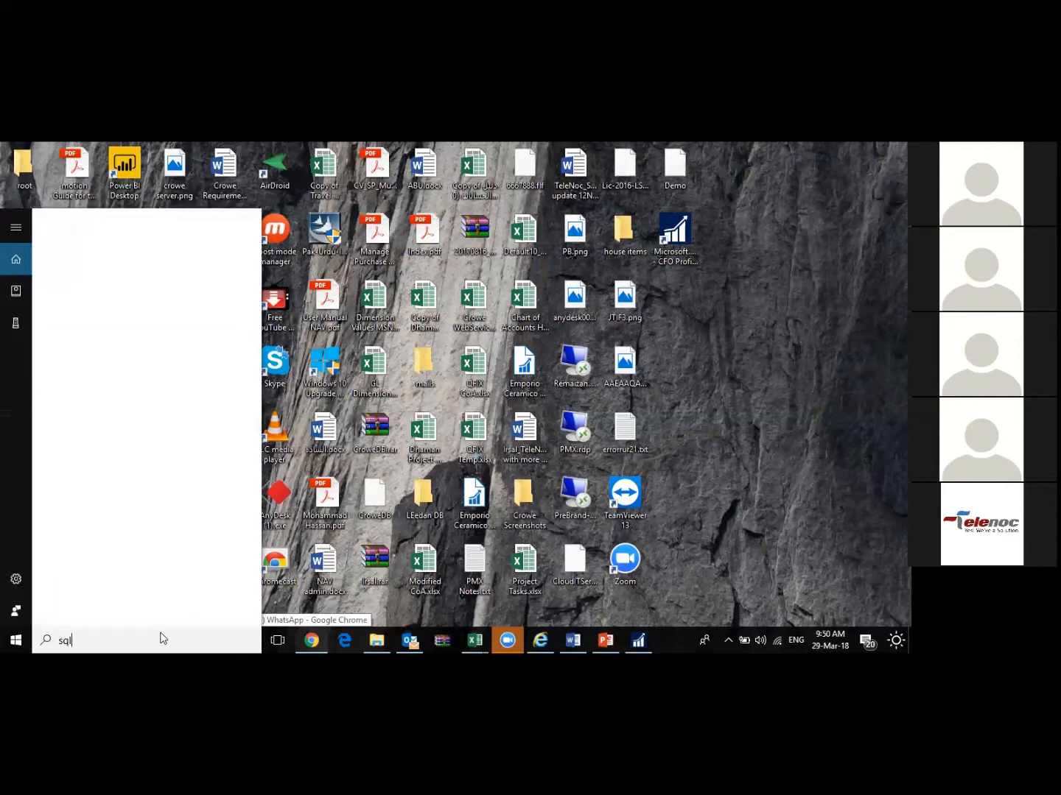
key(BackSpace)
key(BackSpace)
key(BackSpace)
click(15, 640)
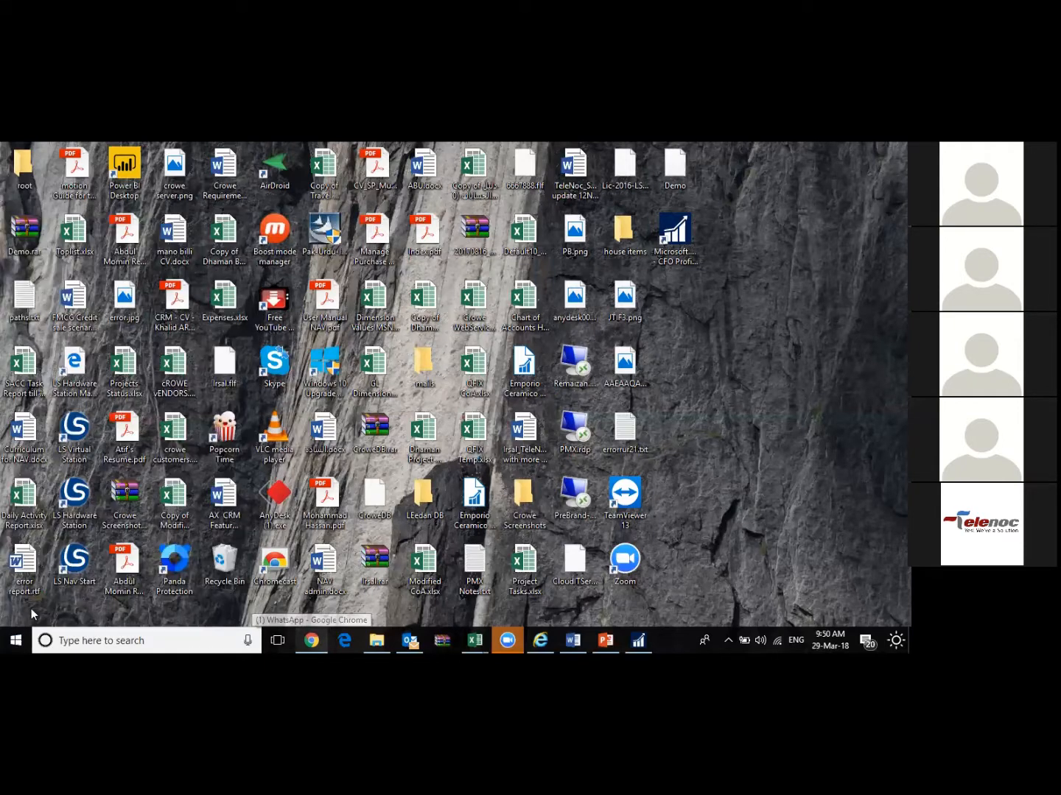
Launch SQL Server Management Studio through the Windows Run command and connect to the NAVDEMO server instance.
right_click(14, 640)
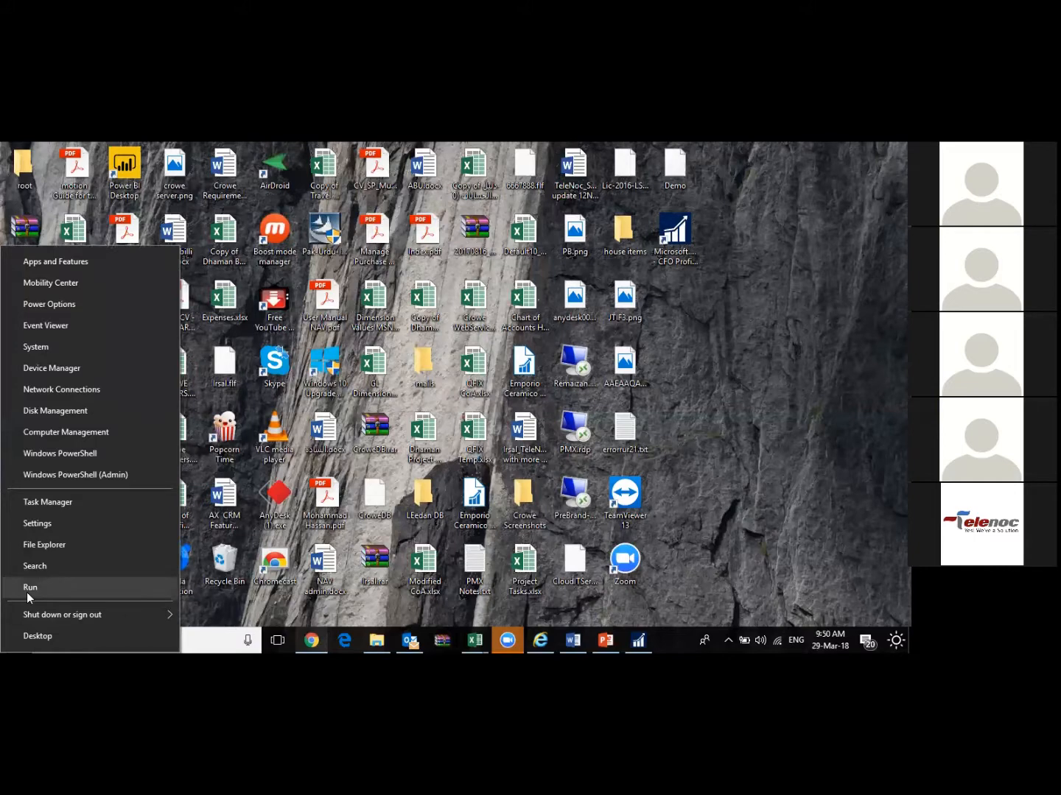
click(27, 588)
text(ss)
click(121, 573)
key(Return)
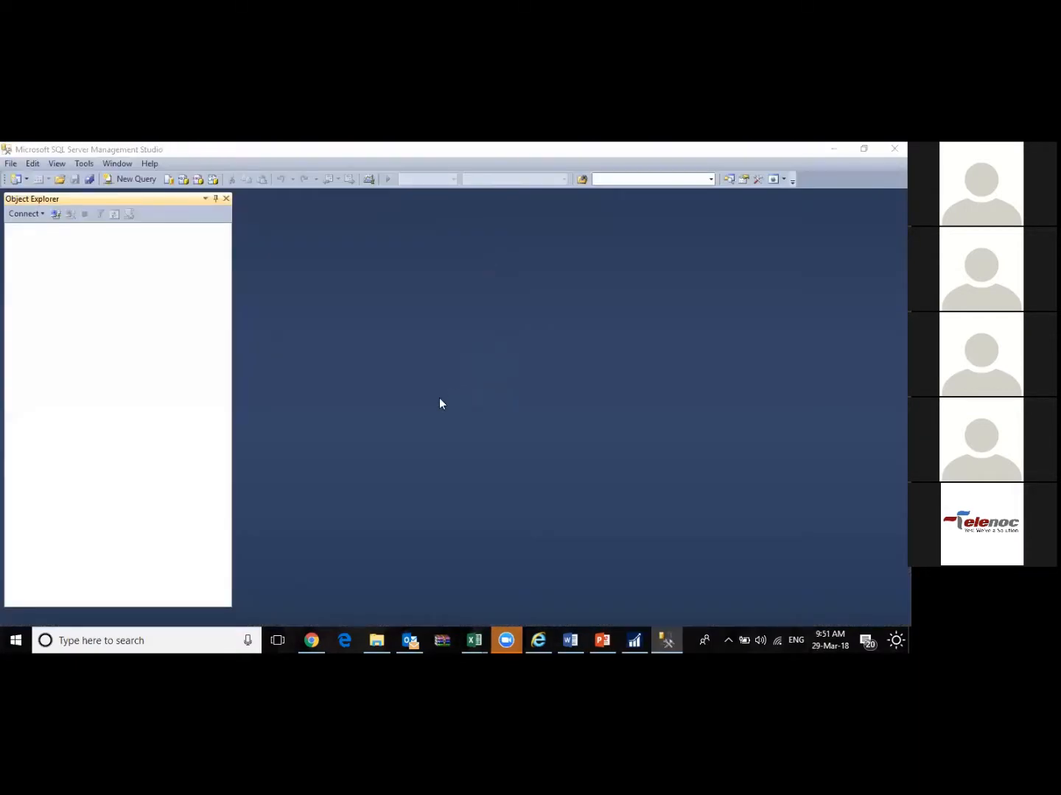
click(391, 412)
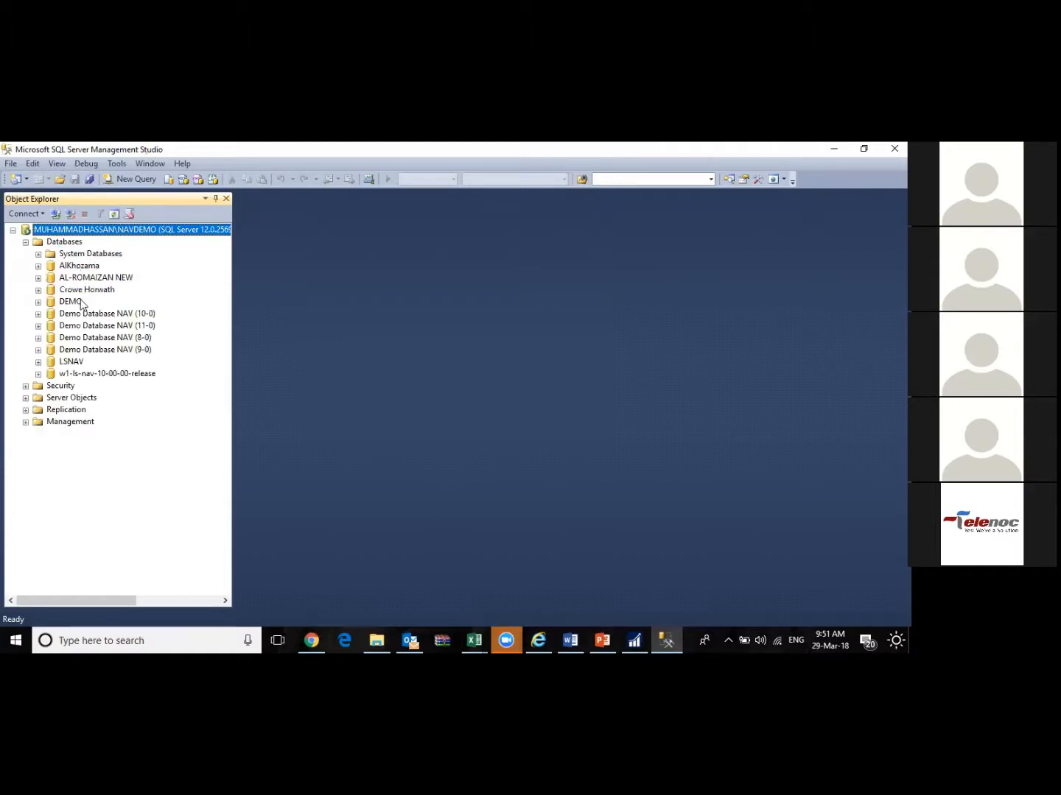
Open a new query on the DEMO database and write the statement "delete from user".
click(77, 303)
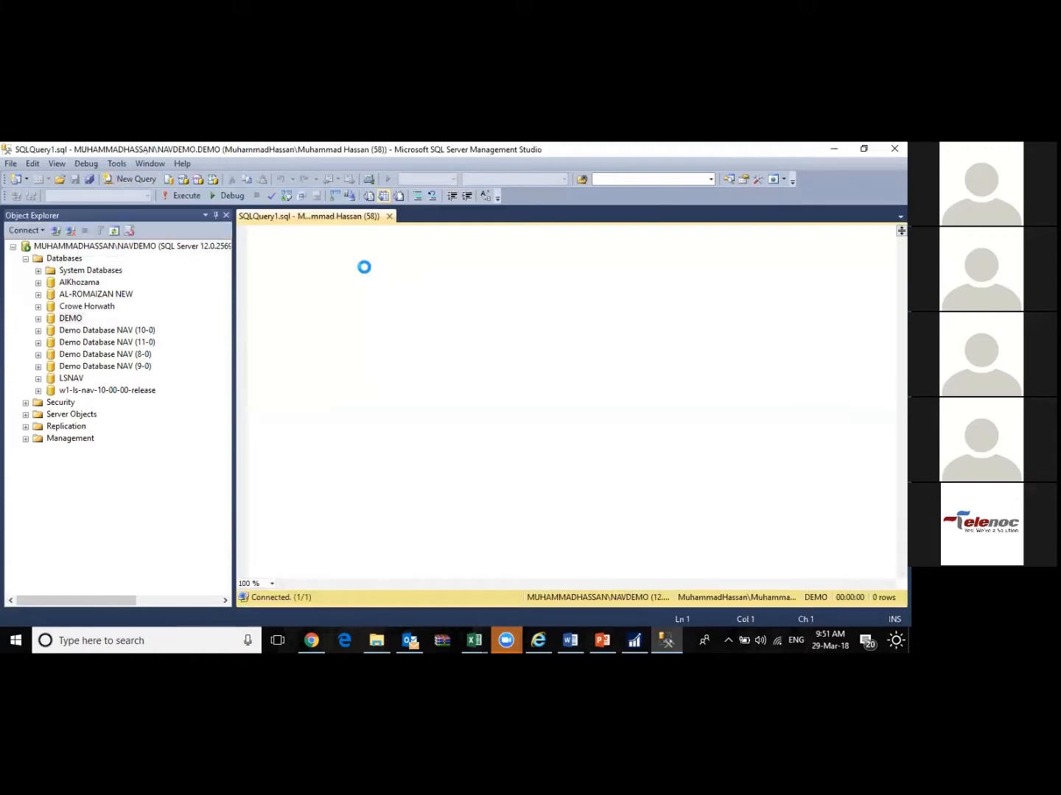
text(delete )
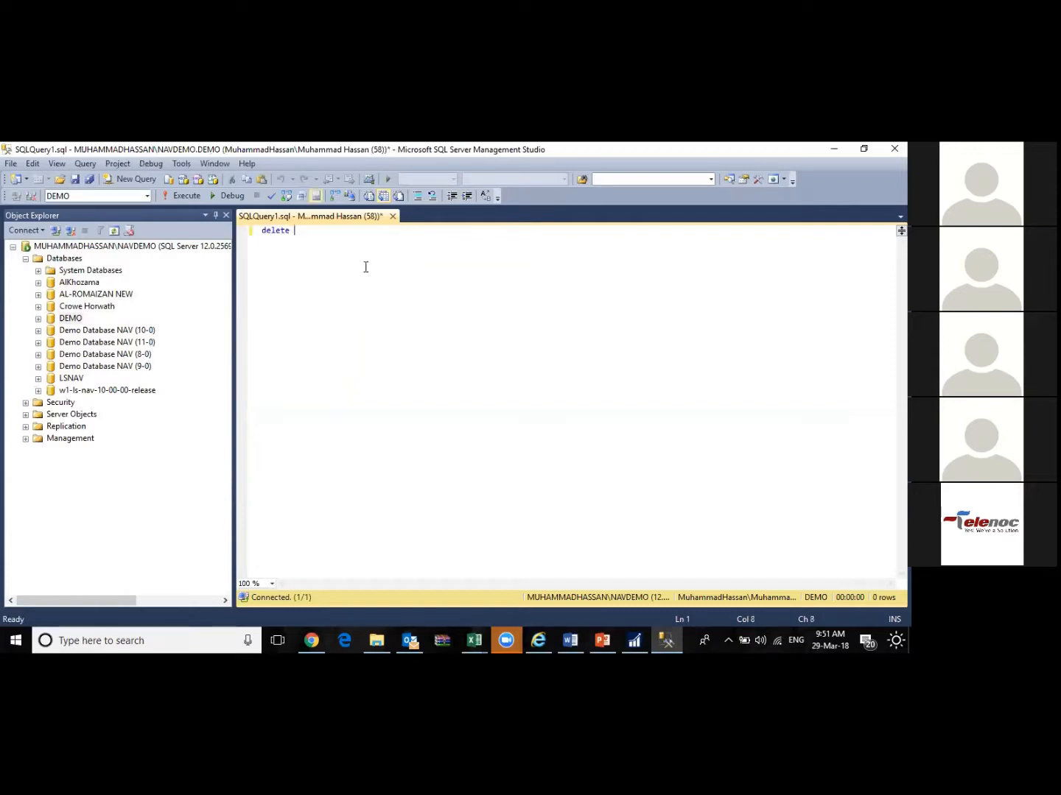
text(* from)
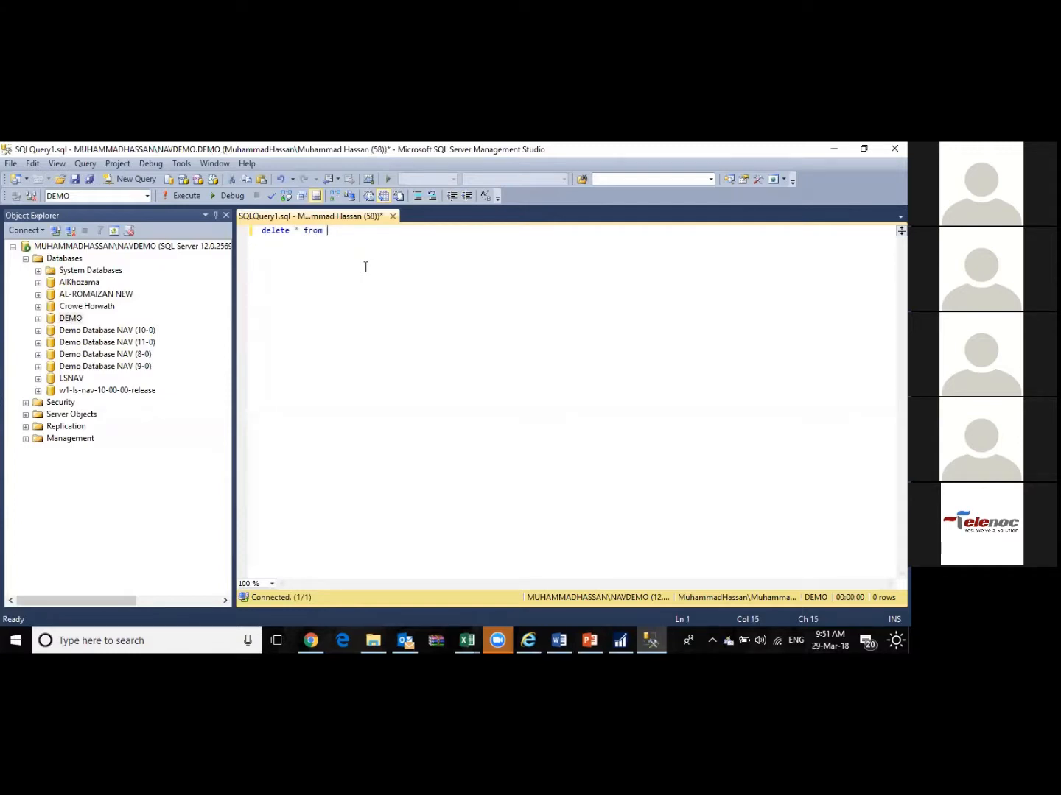
text([us)
key(BackSpace)
key(BackSpace)
key(BackSpace)
key(Left)
key(Left)
key(Left)
key(Left)
key(Left)
key(Left)
key(BackSpace)
key(Right)
key(Right)
key(Right)
key(Right)
key(Right)
text(user)
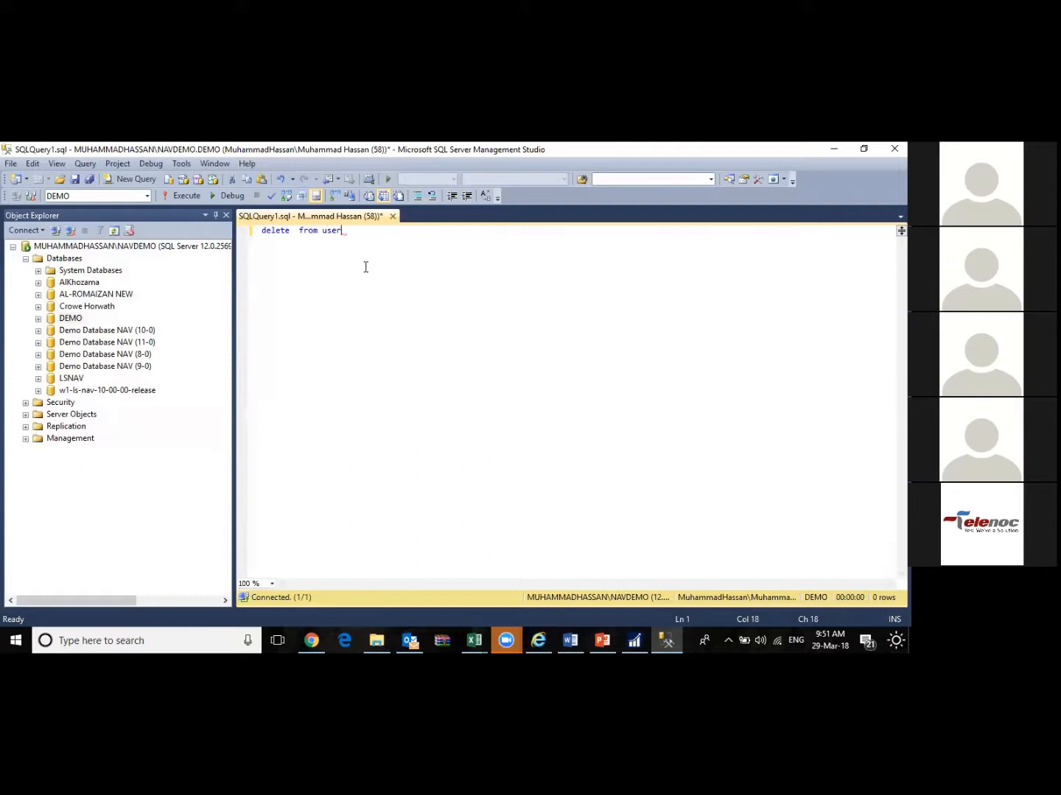
Rewrite the table name in the delete statement as the User table, preceded by an opening bracket.
text(s)
key(BackSpace)
key(BackSpace)
key(BackSpace)
key(BackSpace)
key(BackSpace)
text([us)
key(BackSpace)
key(BackSpace)
text(users)
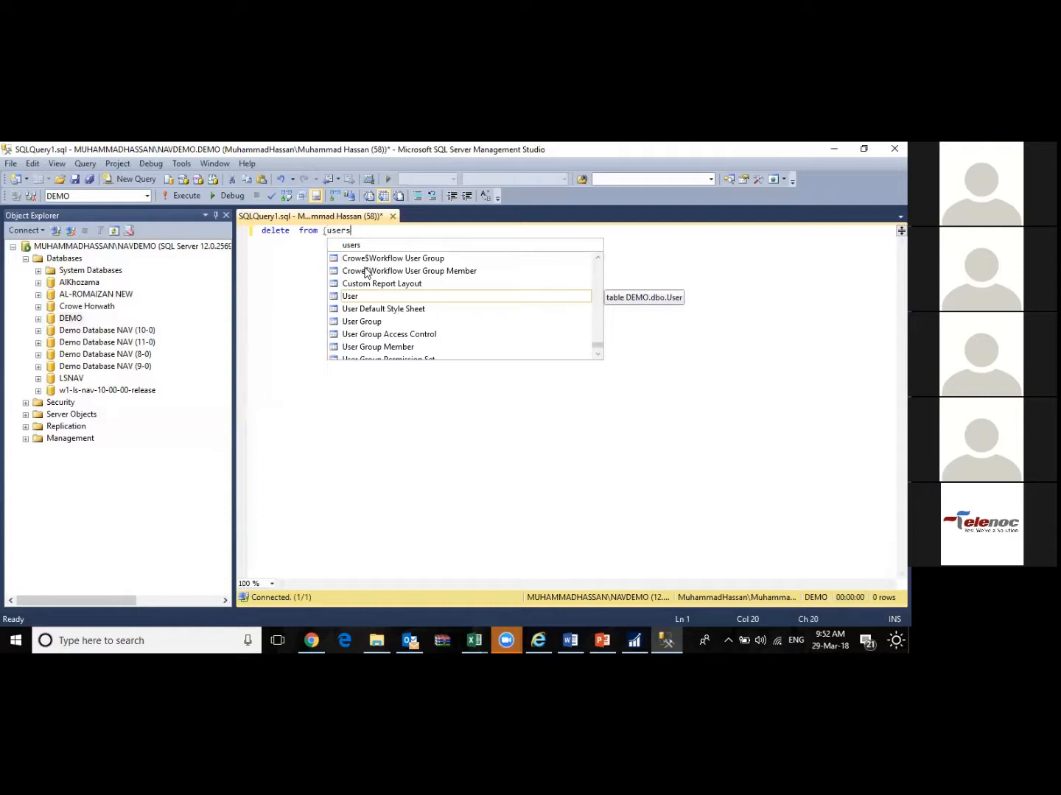
key(BackSpace)
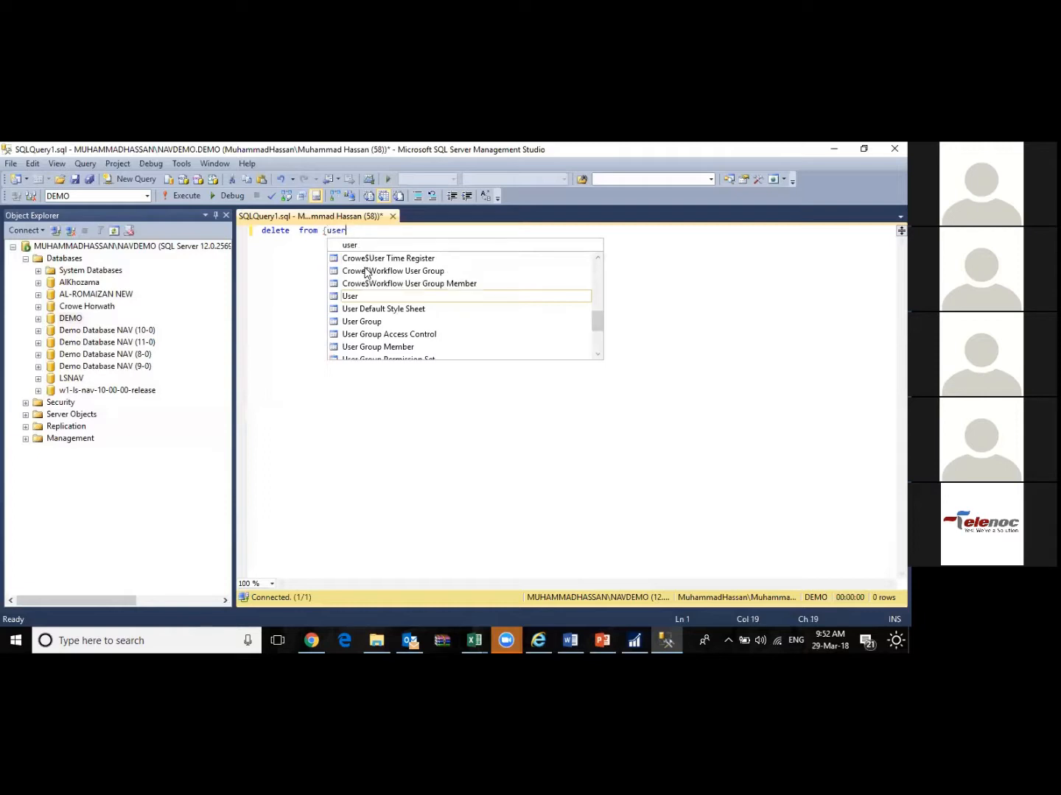
double_click(355, 302)
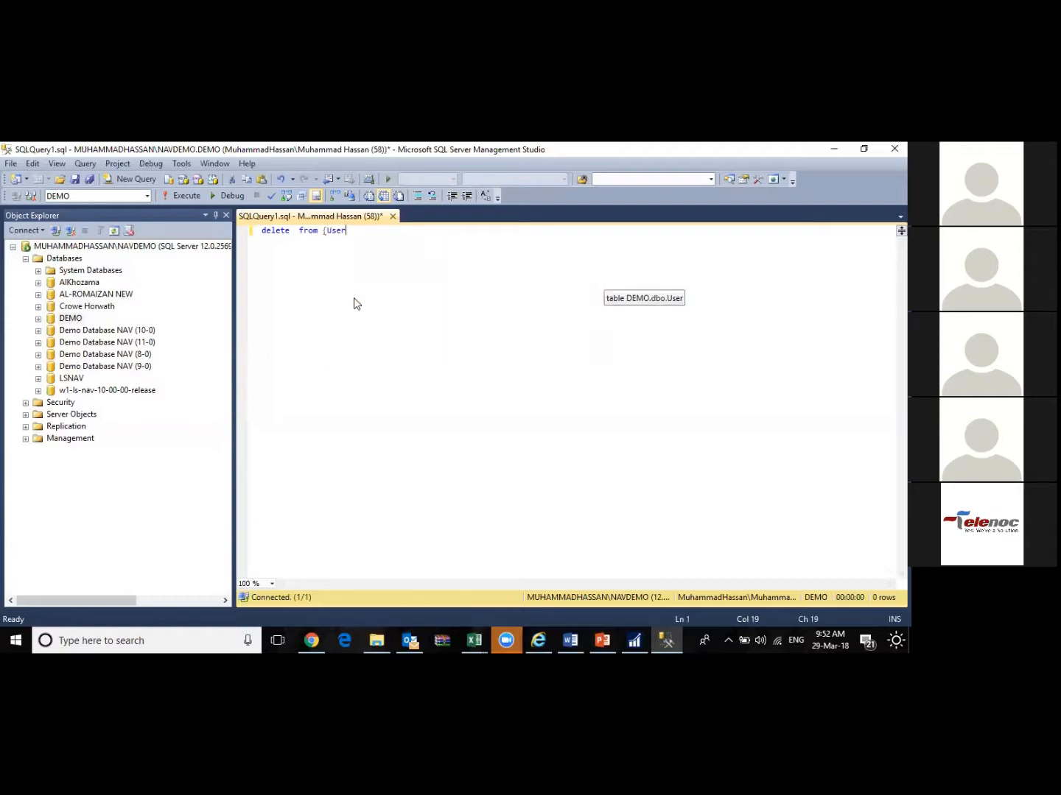
text(})
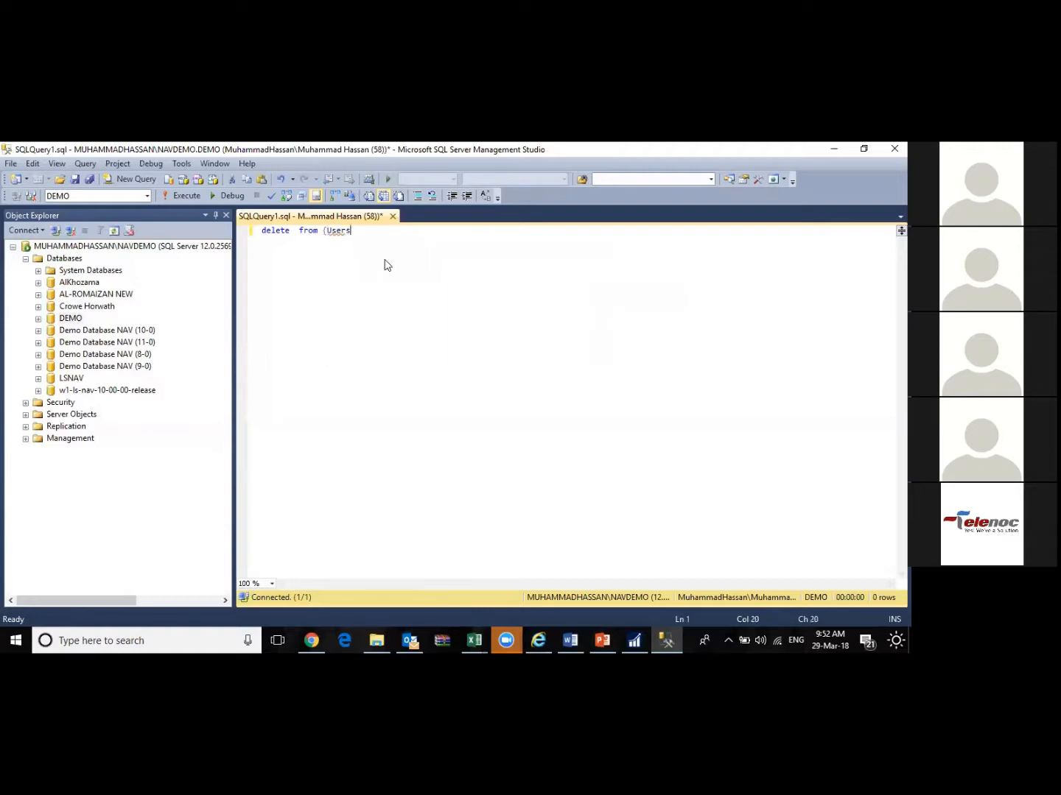
key(BackSpace)
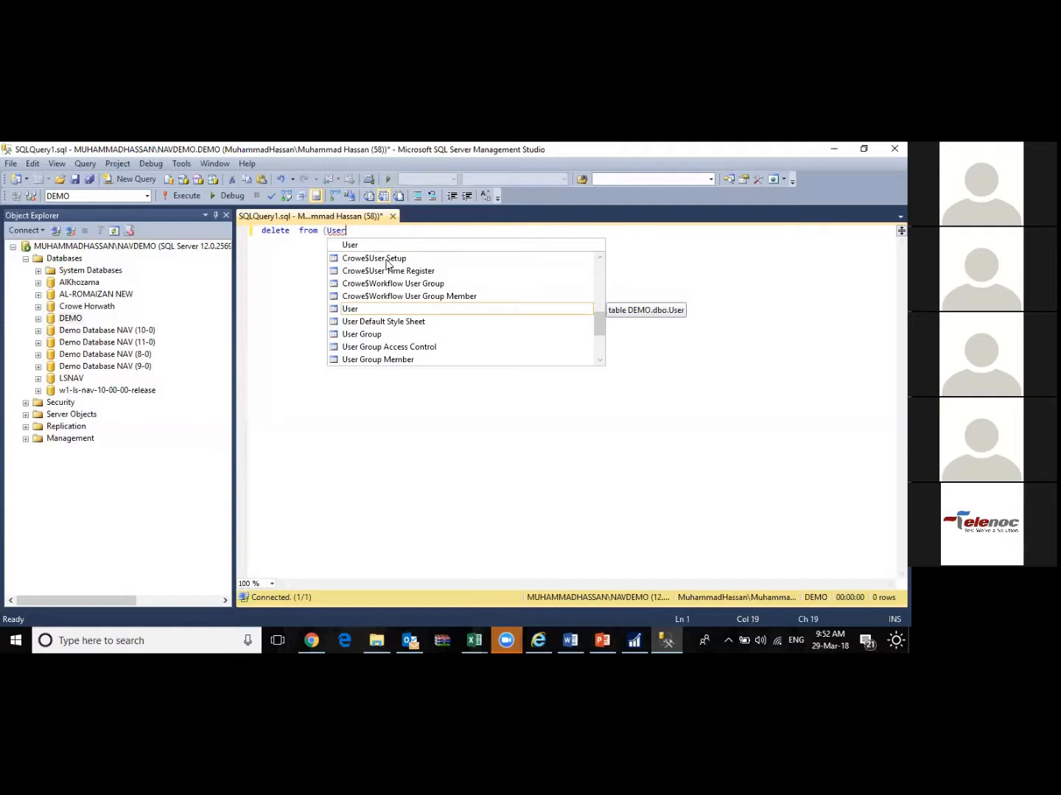
key(Escape)
key(BackSpace)
key(BackSpace)
key(BackSpace)
text(ser)
key(Escape)
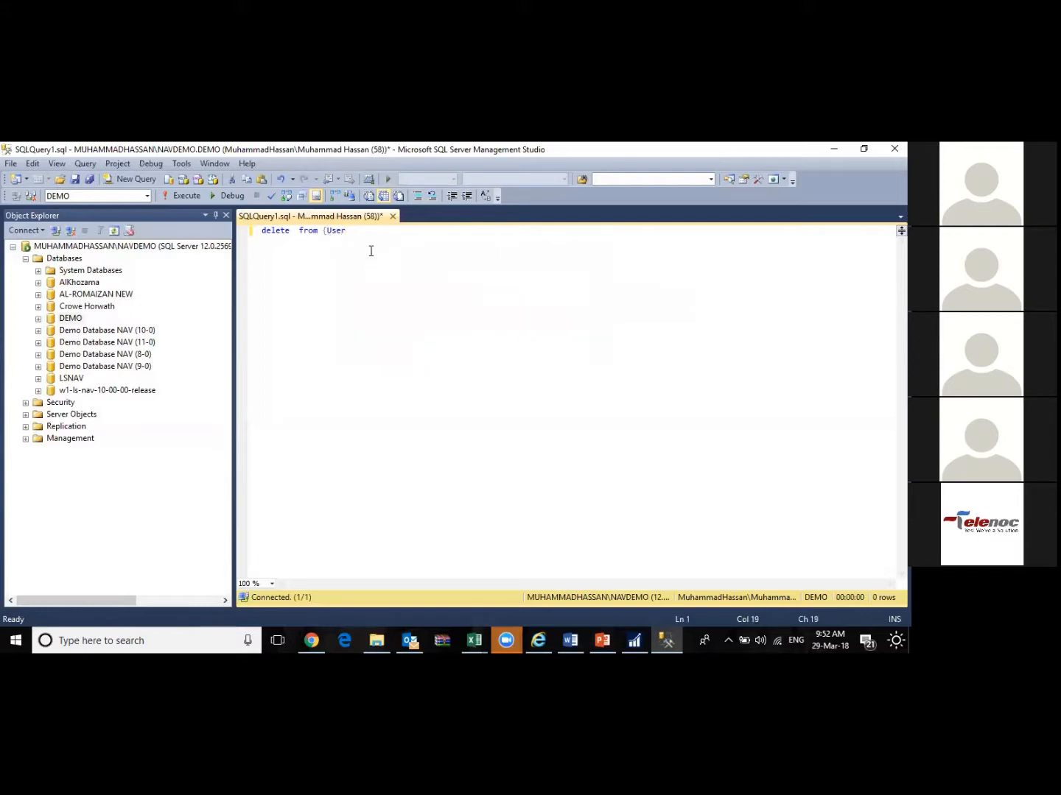
Add a second statement, "delete from [Access Control]", on the next line of the query.
key(Return)
text(delete from a)
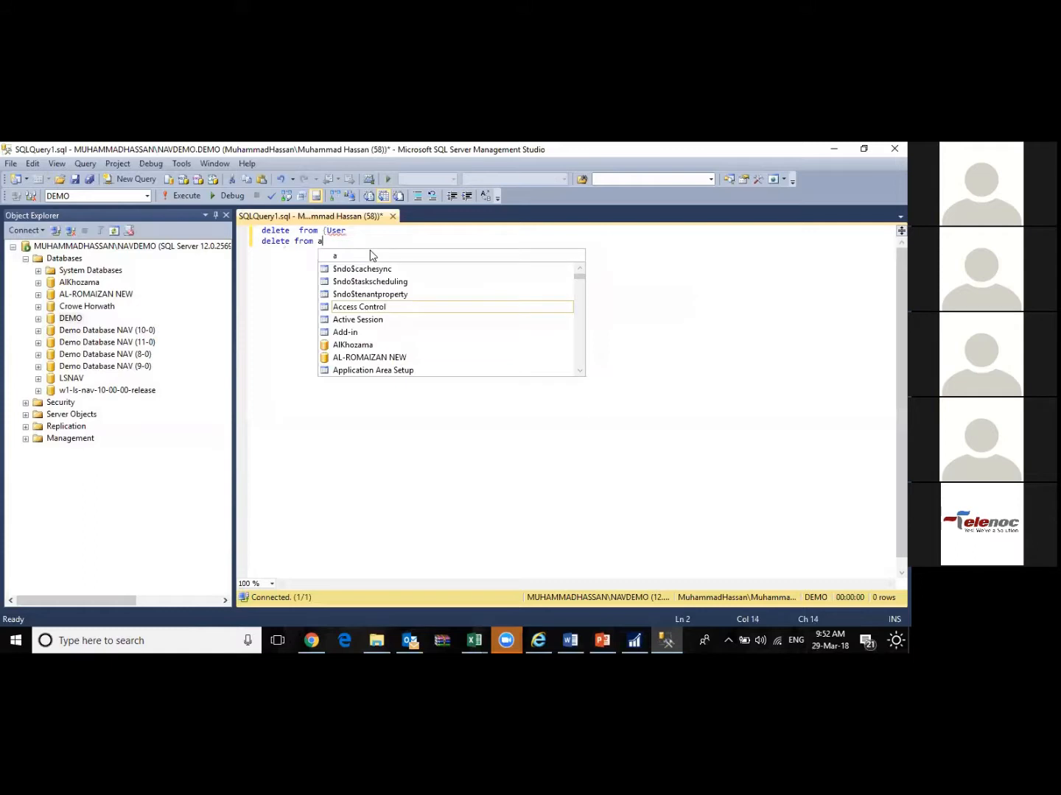
text(cc)
key(Escape)
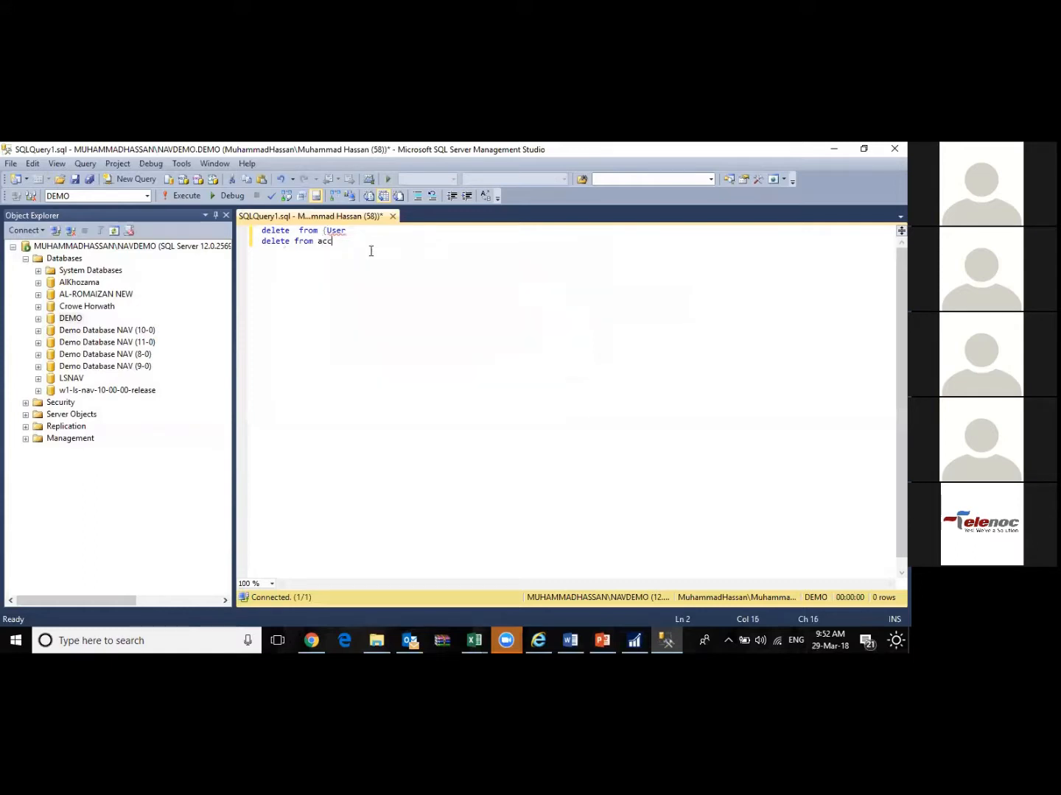
key(ctrl+space)
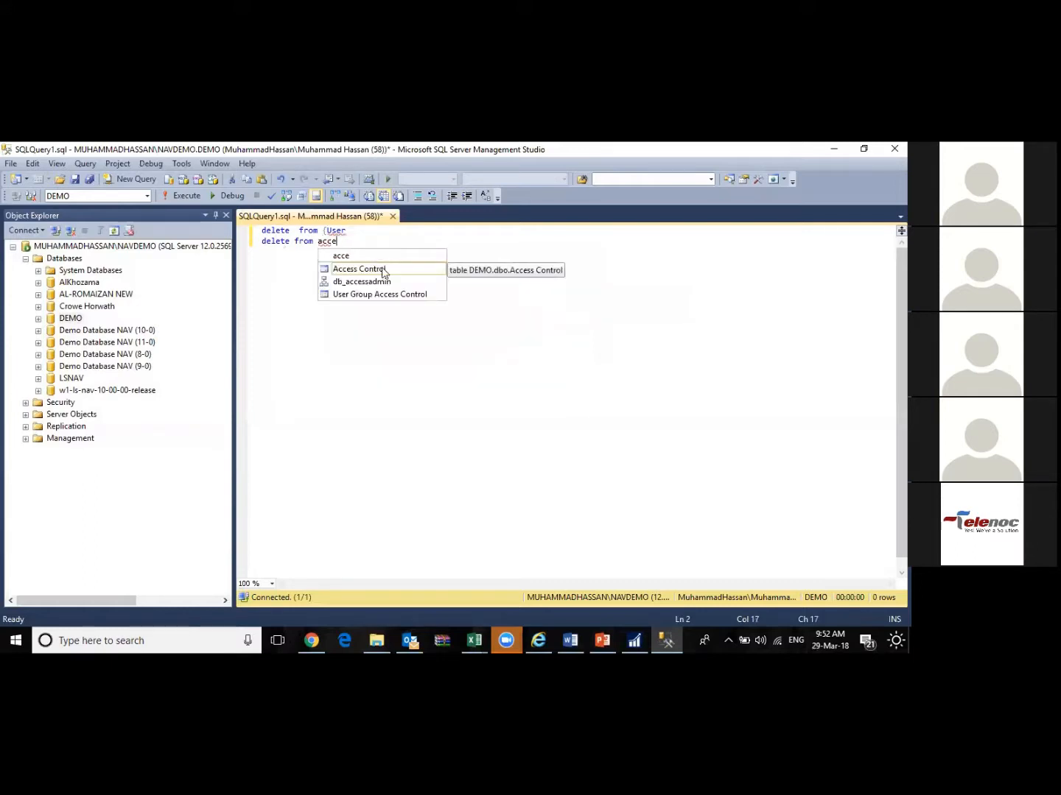
double_click(378, 268)
Enclose the table name in the first delete statement in square brackets as [User].
click(373, 231)
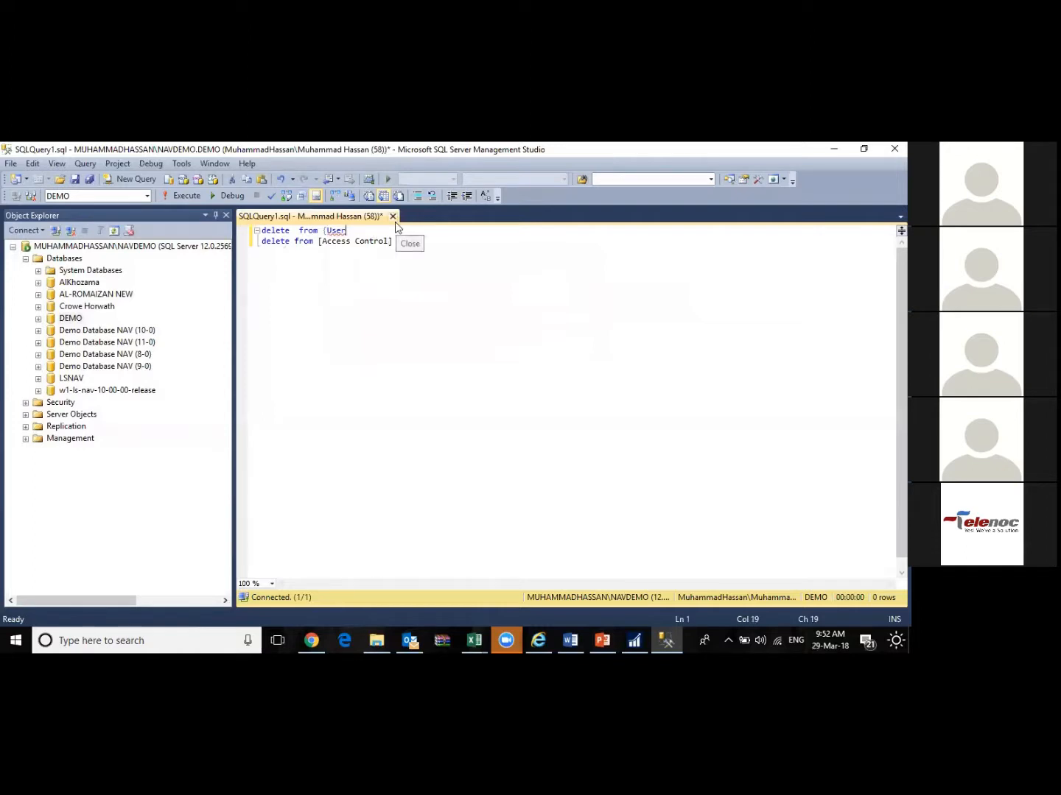
text(])
key(Left)
key(Left)
key(Left)
key(Left)
key(Delete)
text([)
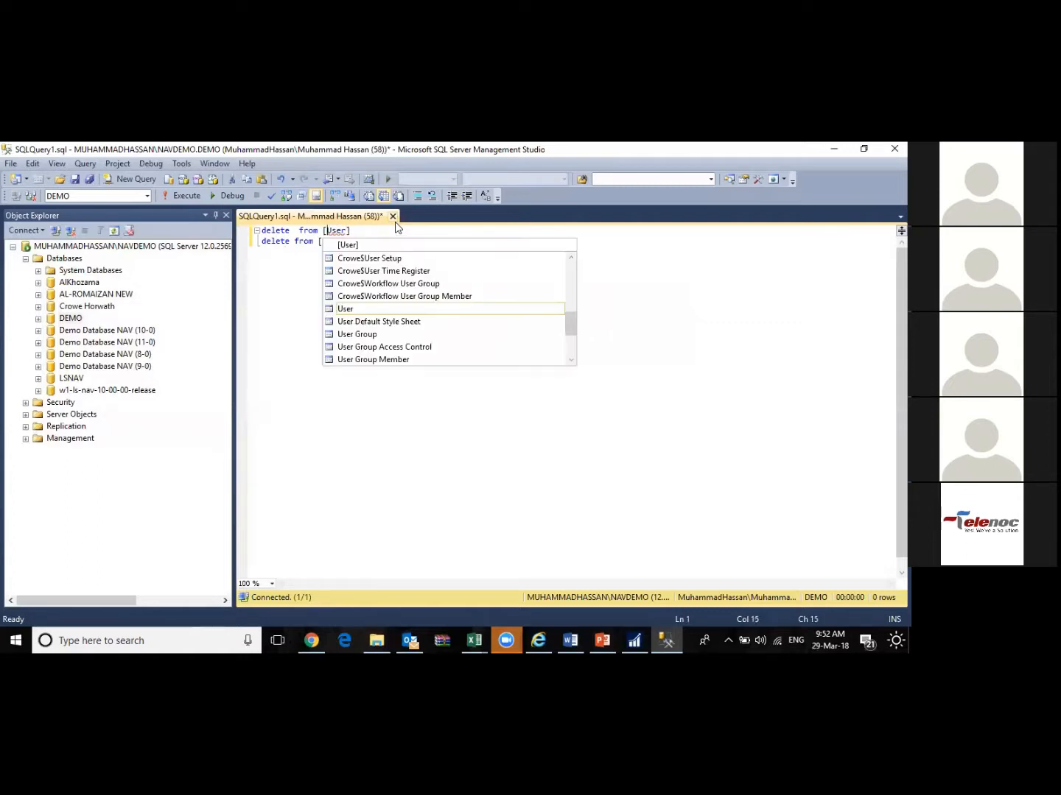
key(Escape)
key(Down)
key(End)
key(Left)
key(Left)
key(Right)
key(Right)
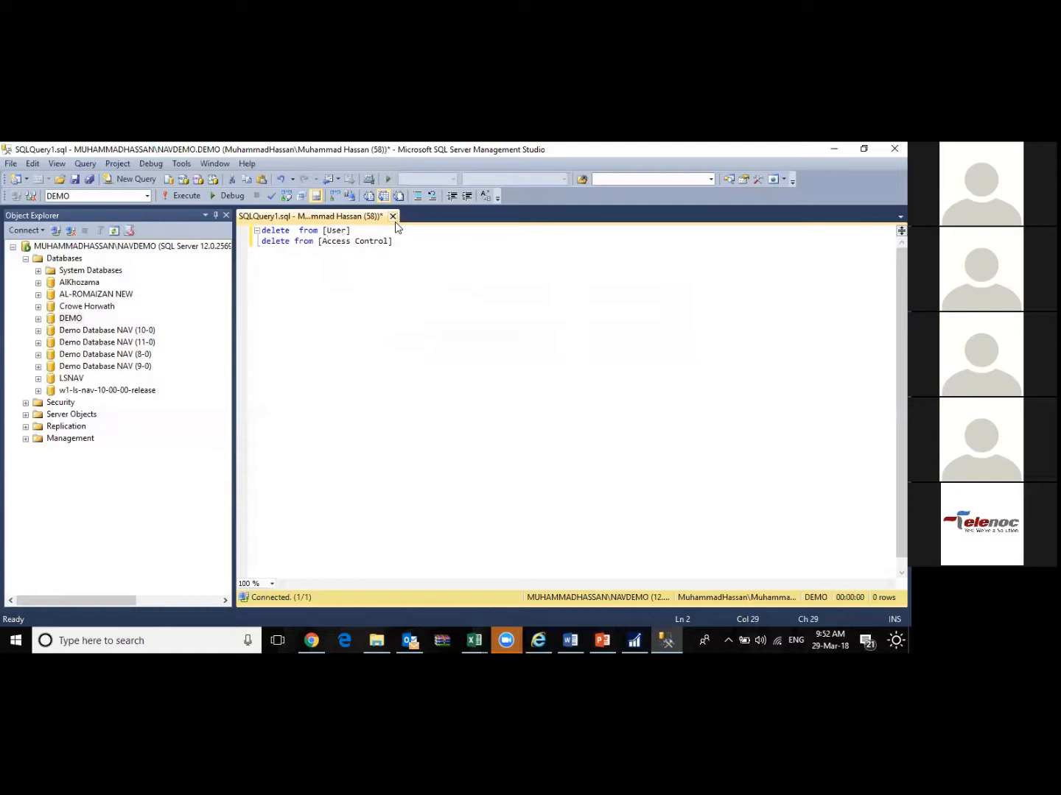
key(Left)
key(Left)
key(Left)
key(Left)
key(Left)
key(Left)
key(Left)
key(Left)
key(Left)
key(Left)
key(Left)
key(Left)
key(Left)
key(Left)
key(Left)
key(Left)
key(Left)
key(Left)
key(Left)
key(Left)
key(Left)
key(Left)
key(Left)
key(Left)
key(Left)
key(Left)
key(Left)
key(Up)
key(End)
key(Down)
key(End)
key(ctrl+Left)
key(ctrl+Left)
key(ctrl+Left)
key(ctrl+Left)
Clear both delete statements from the query without running them.
key(ctrl+a)
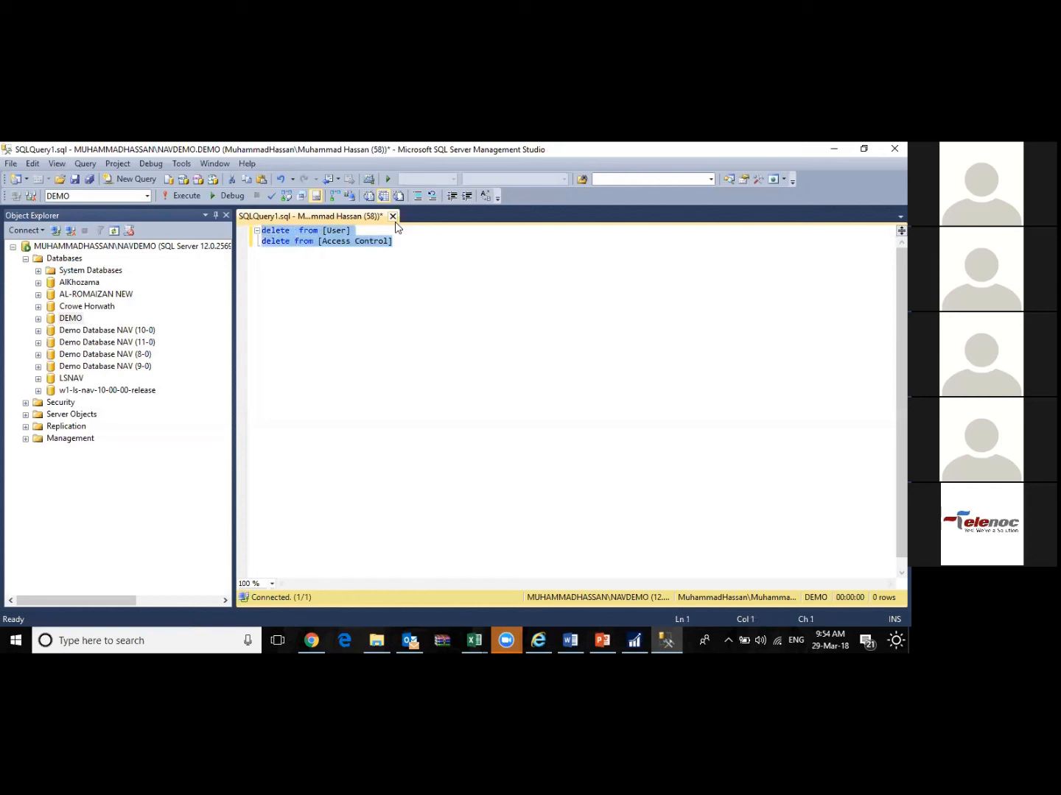
key(Delete)
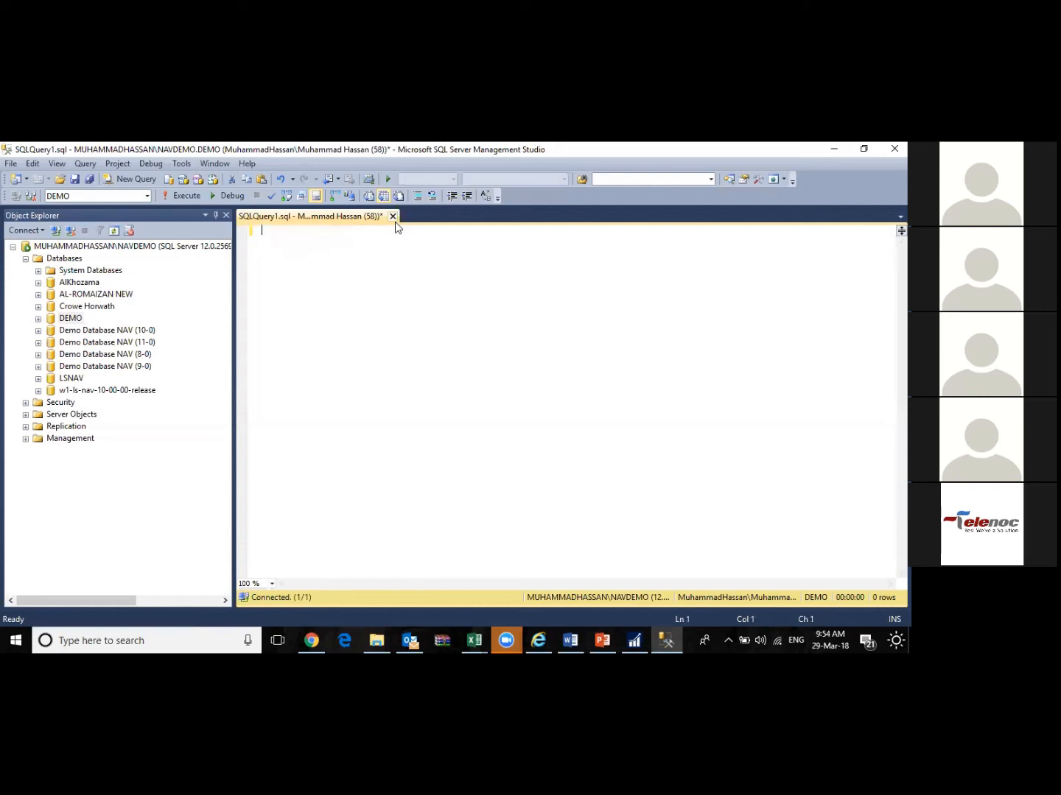